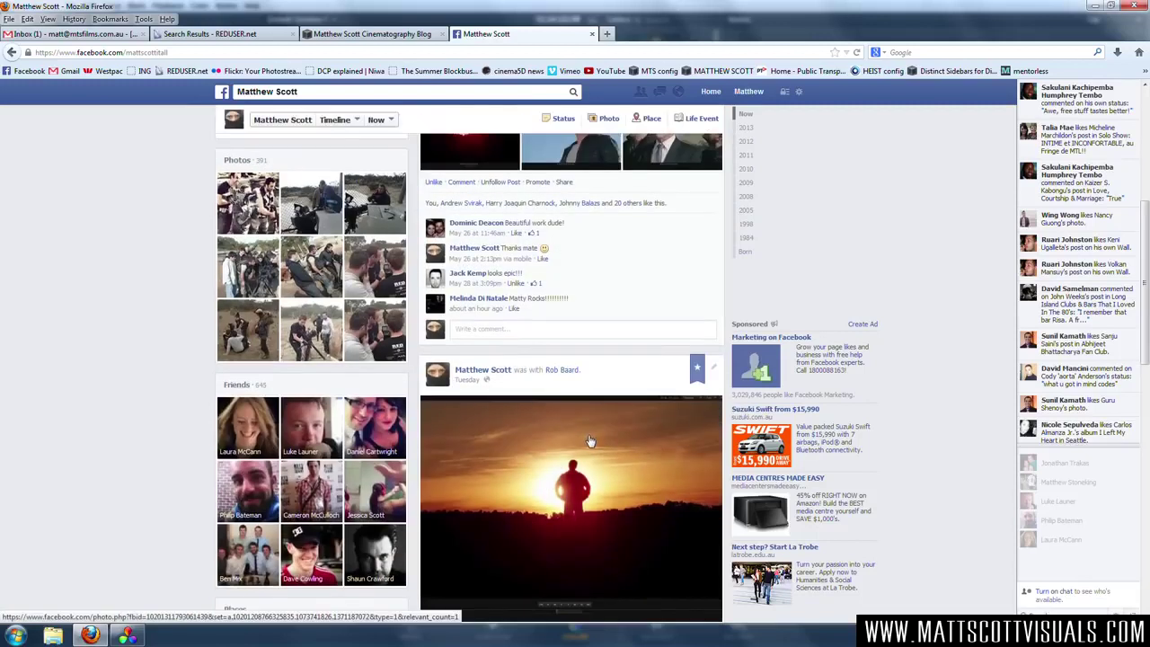
# Look through the photo posts on the Facebook profile timeline.
pyautogui.scroll(-5, 575, 449)
pyautogui.scroll(10, 560, 497)
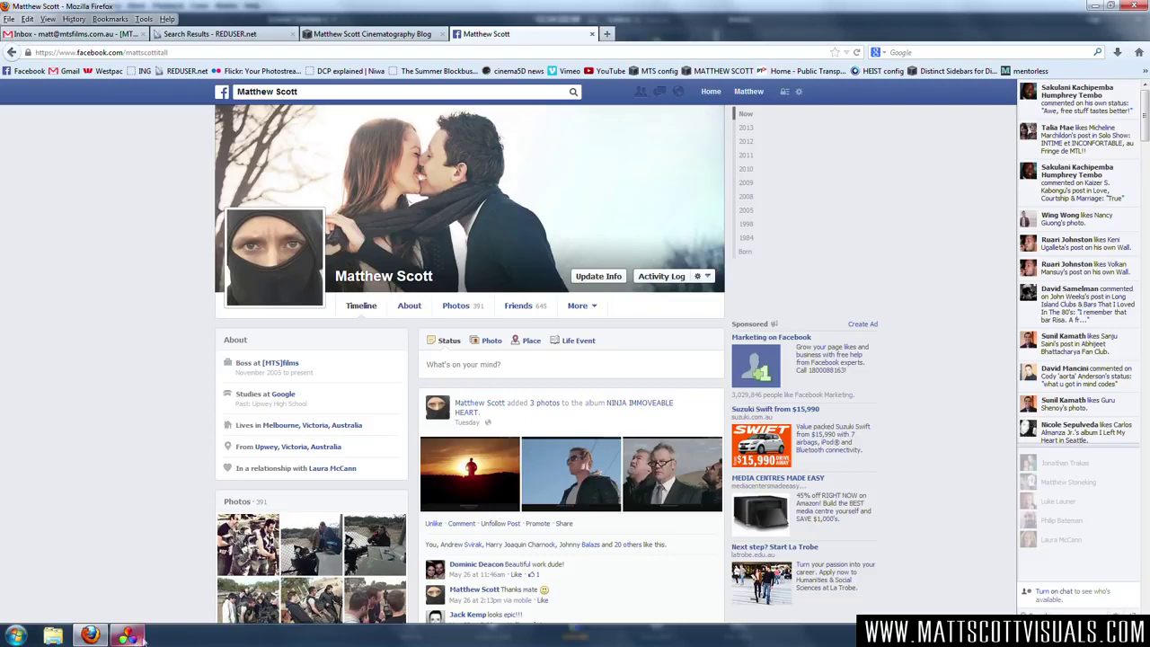
pyautogui.scroll(-5, 597, 440)
pyautogui.scroll(-10, 644, 467)
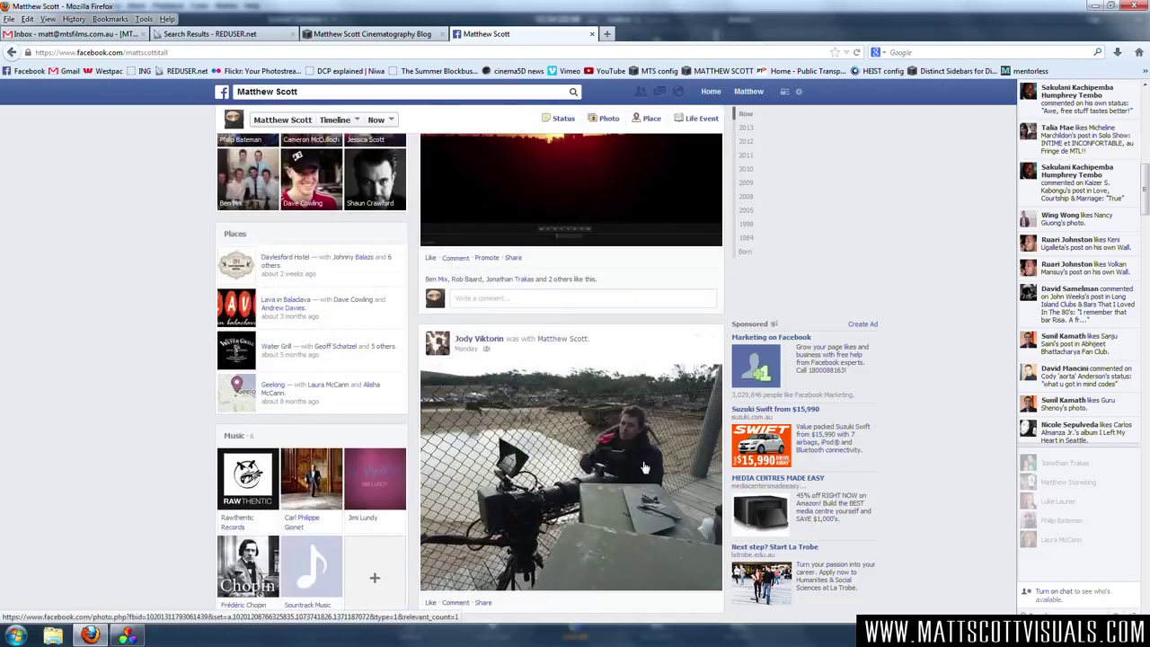
pyautogui.scroll(-10, 644, 467)
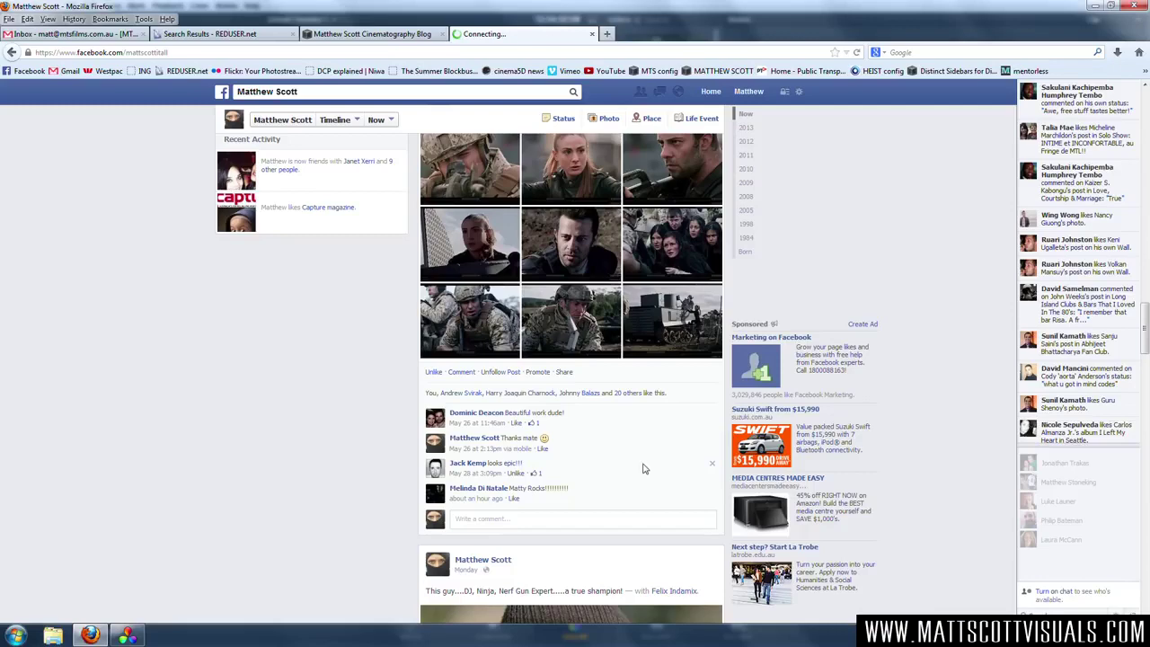
pyautogui.scroll(-3, 642, 468)
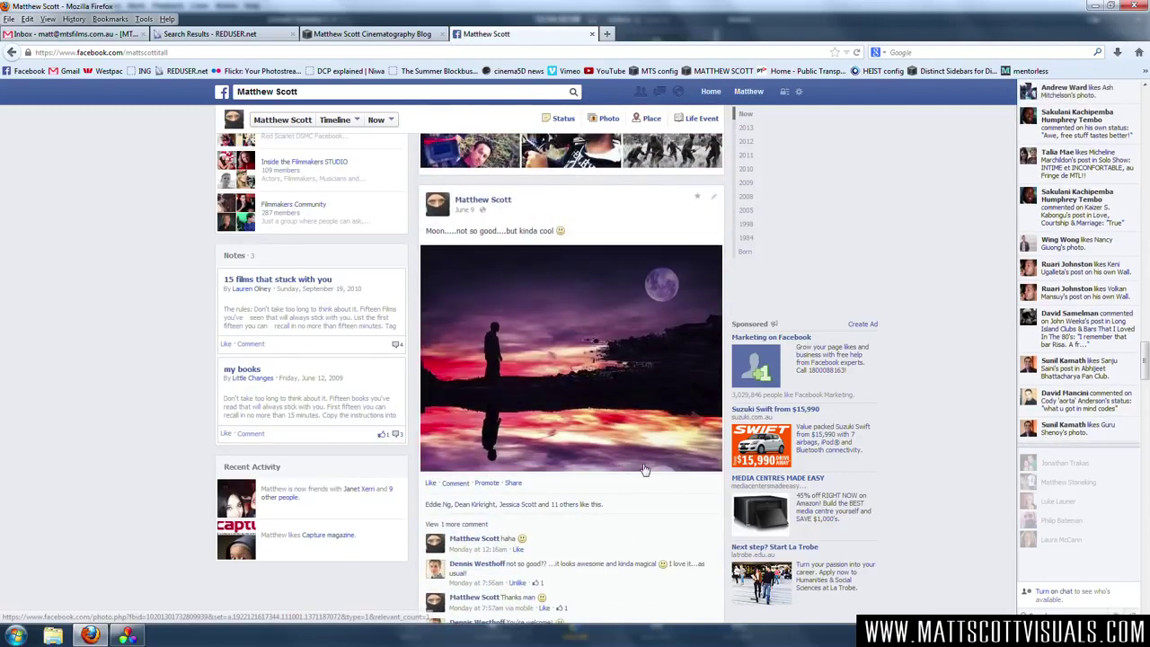
# Switch to DaVinci Resolve, preview the current shot full screen, and return to the grading view.
pyautogui.click(130, 636)
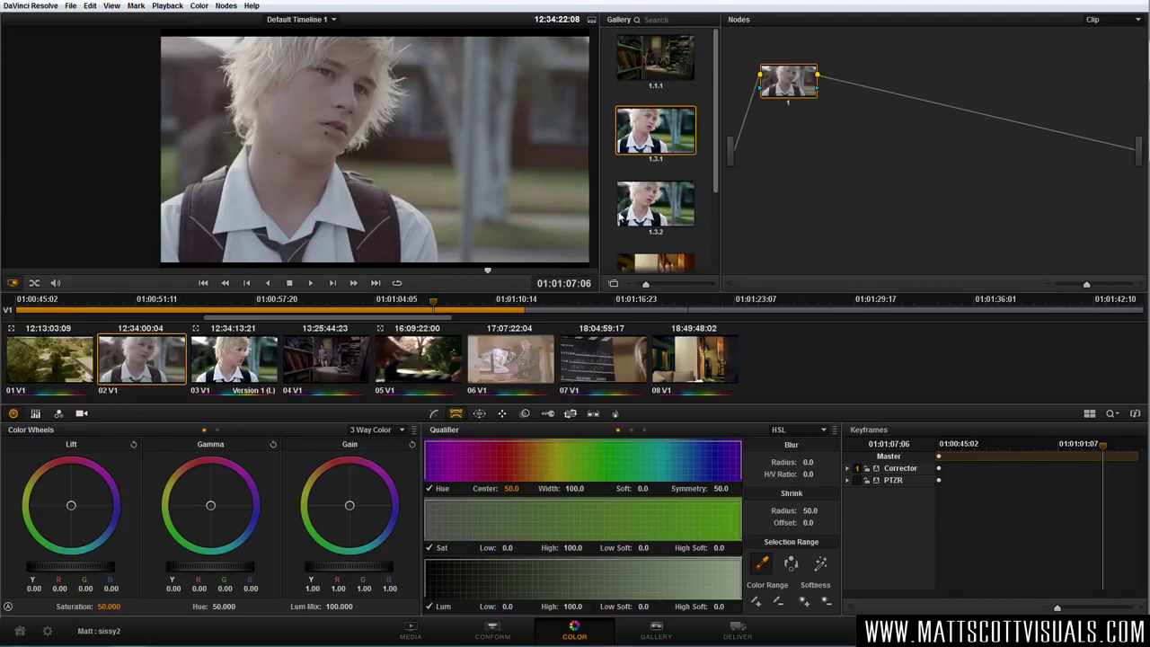
pyautogui.hotkey('ctrl', 'f')
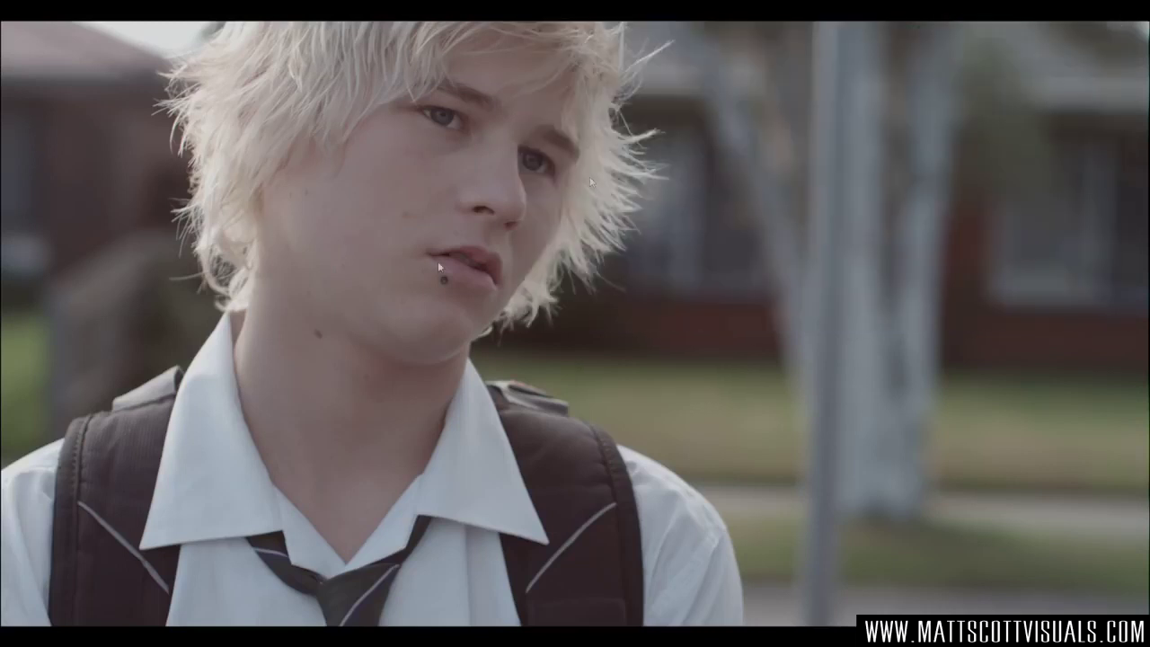
pyautogui.press('Escape')
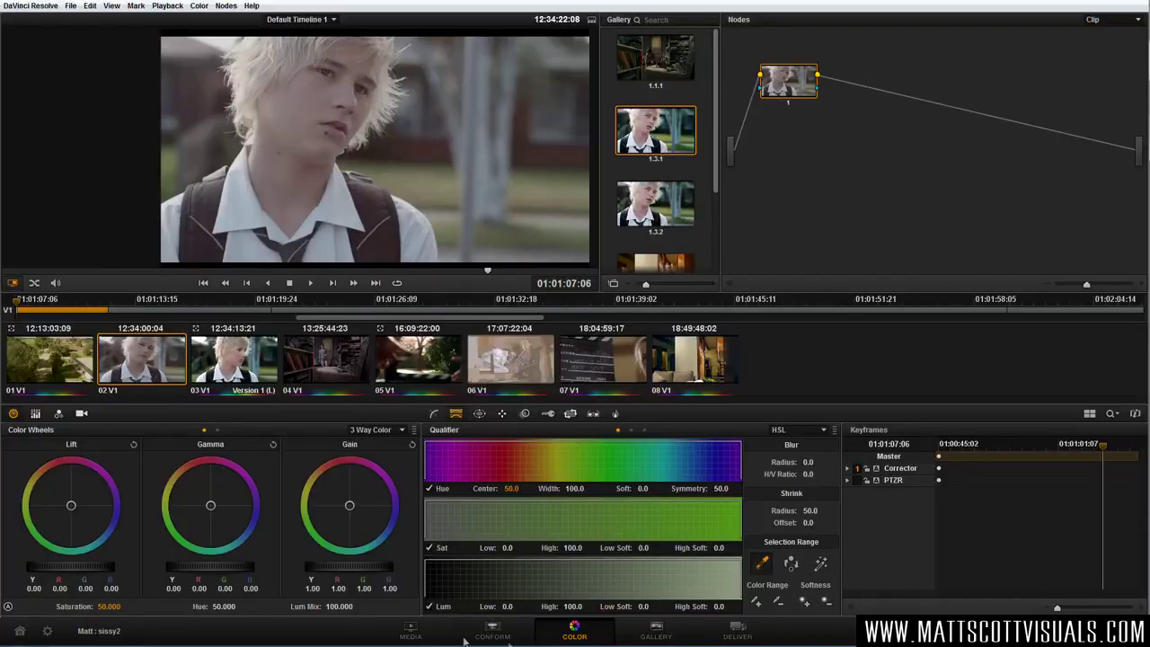
# Review the timeline on the Conform page and clip A009_C009_0720RO_001.R3D on the Media page, and return to the Color page.
pyautogui.click(410, 631)
pyautogui.click(490, 631)
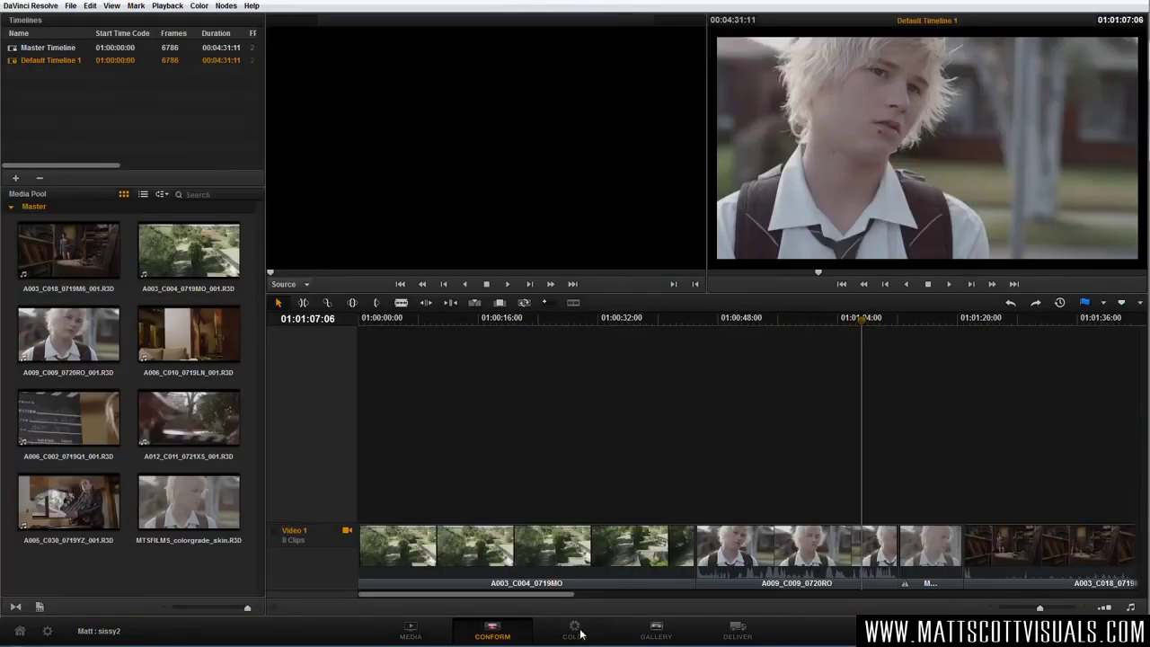
pyautogui.click(411, 631)
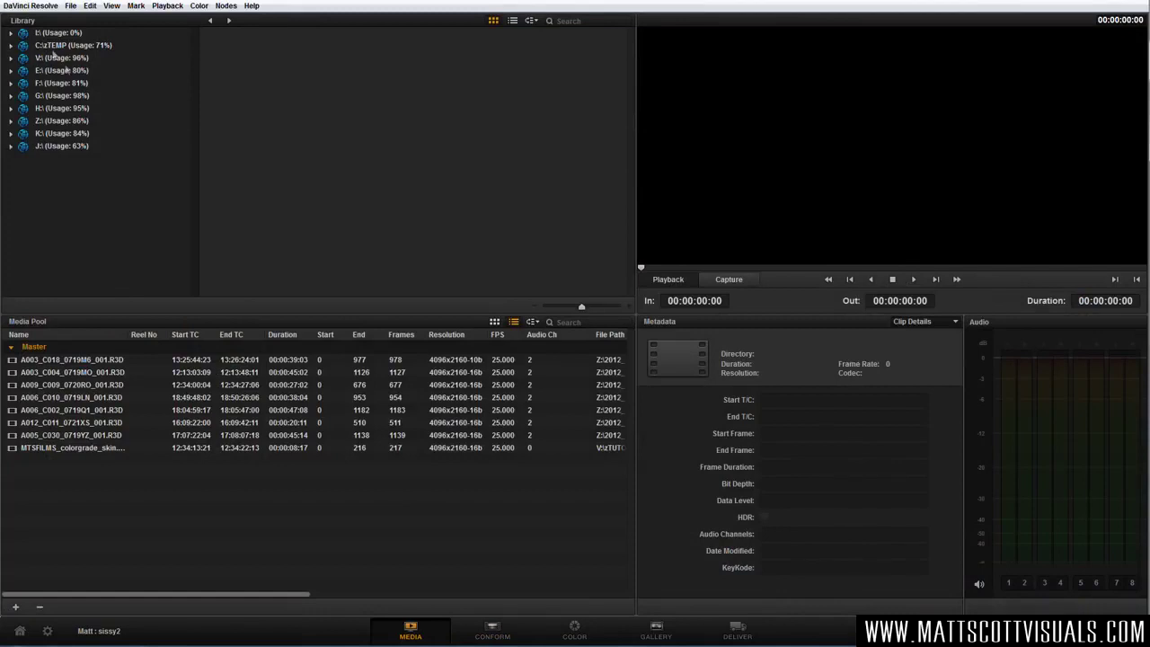
pyautogui.click(65, 384)
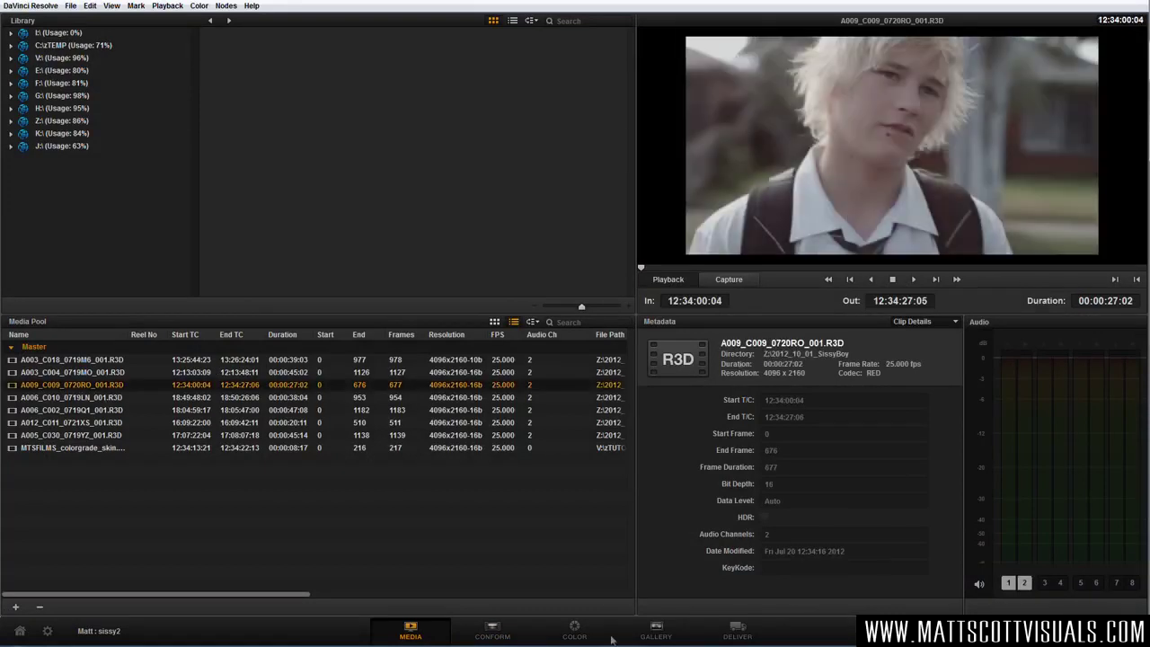
pyautogui.click(491, 627)
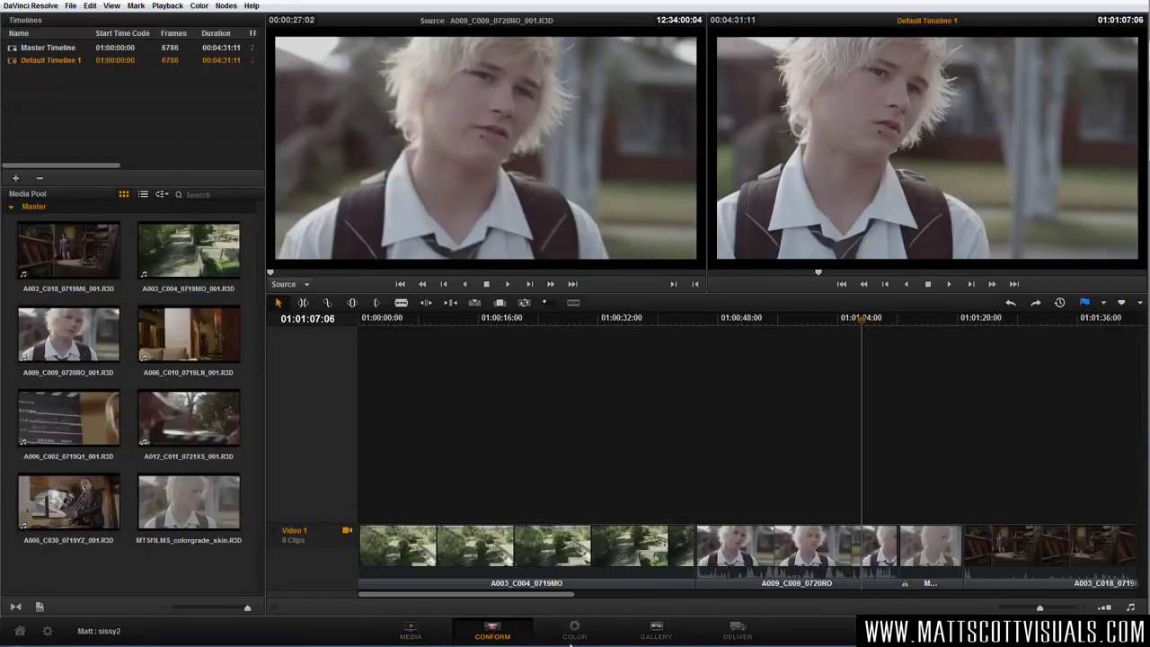
pyautogui.click(571, 637)
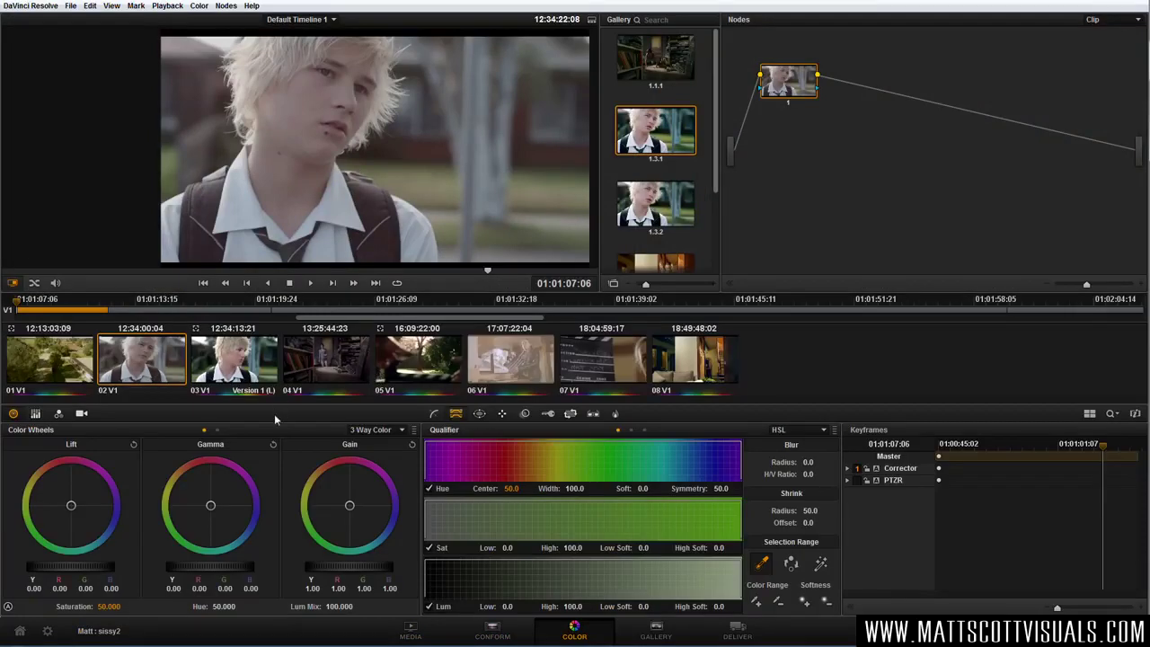
# On graded clip 03, reposition the BALANCE node lower and spread the skin, hair, shirt and eyes nodes slightly higher in the node graph.
pyautogui.click(229, 366)
pyautogui.scroll(-5, 930, 161)
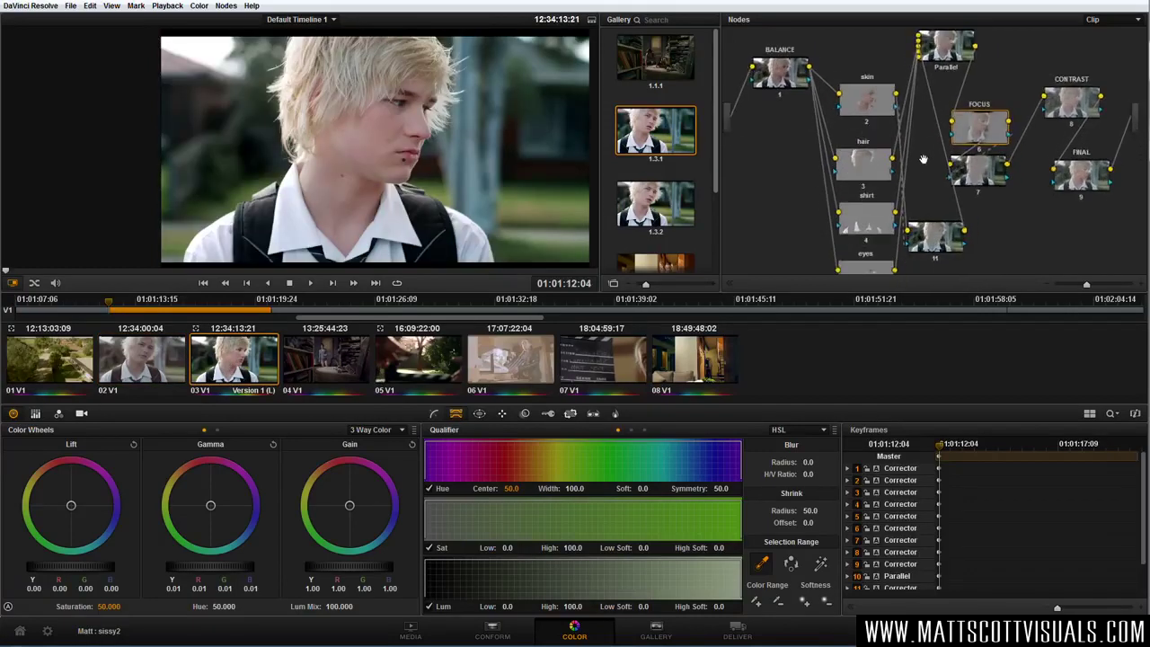
pyautogui.moveTo(930, 142); pyautogui.dragTo(925, 144)
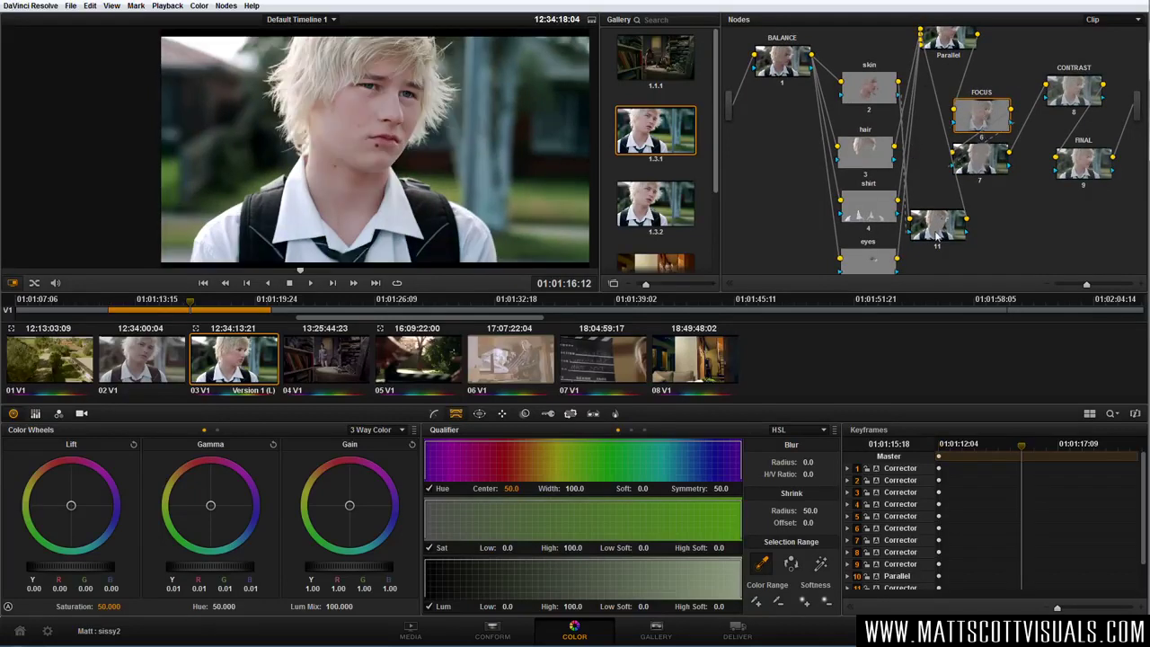
pyautogui.moveTo(788, 67); pyautogui.dragTo(770, 167)
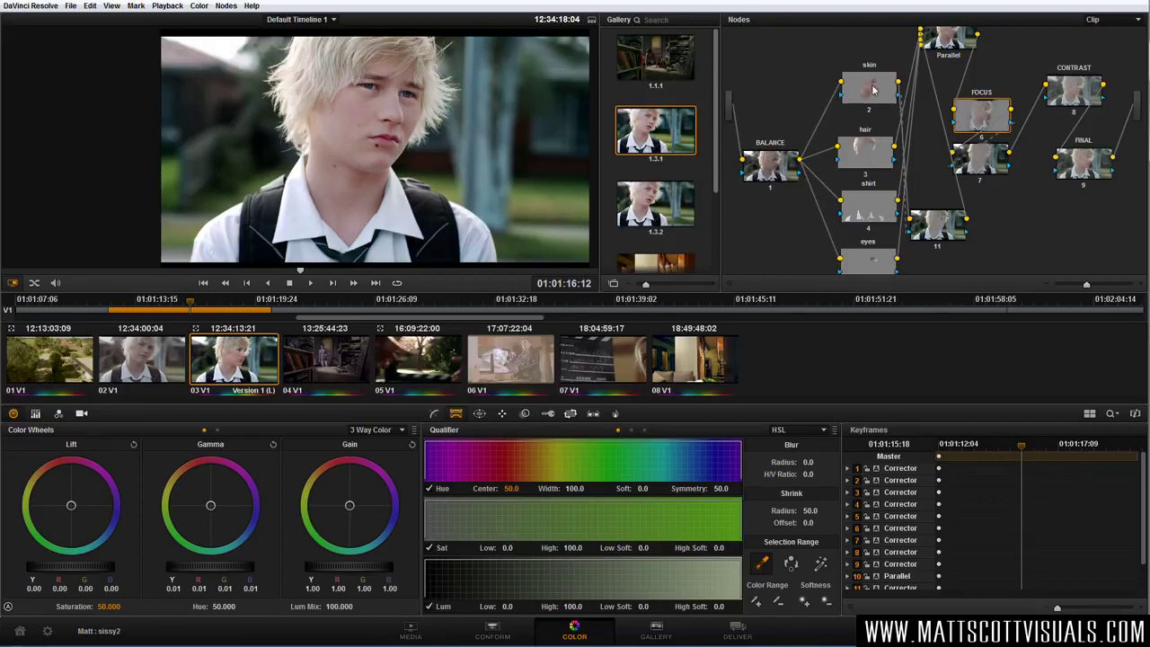
pyautogui.moveTo(870, 101); pyautogui.dragTo(866, 84)
pyautogui.moveTo(865, 152); pyautogui.dragTo(862, 128)
pyautogui.moveTo(868, 209); pyautogui.dragTo(867, 188)
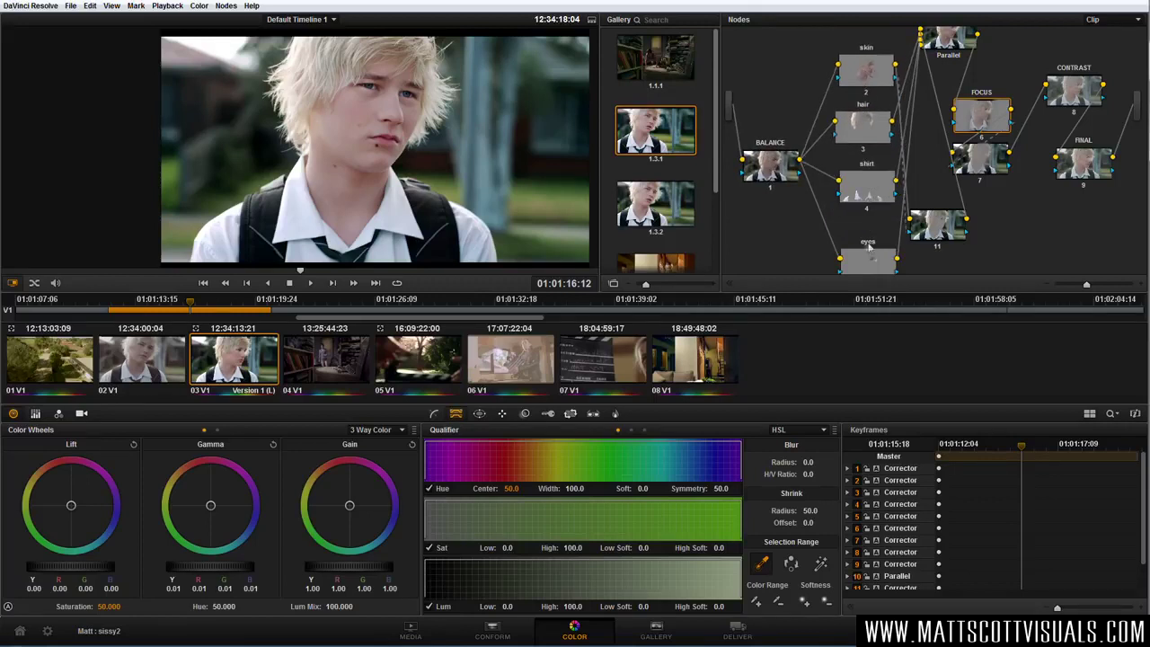
pyautogui.moveTo(867, 247); pyautogui.dragTo(872, 220)
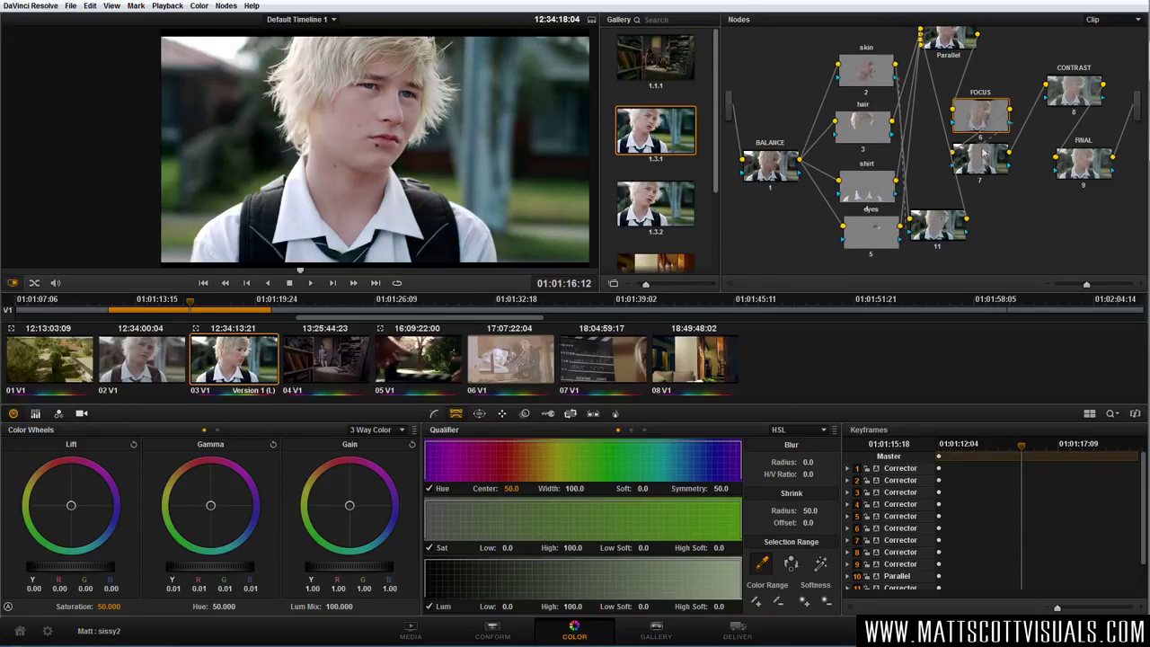
# Space out the FOCUS node, node 7, and the CONTRAST and FINAL nodes in the graph of clip 03.
pyautogui.moveTo(984, 153); pyautogui.dragTo(1008, 169)
pyautogui.moveTo(987, 112); pyautogui.dragTo(1006, 109)
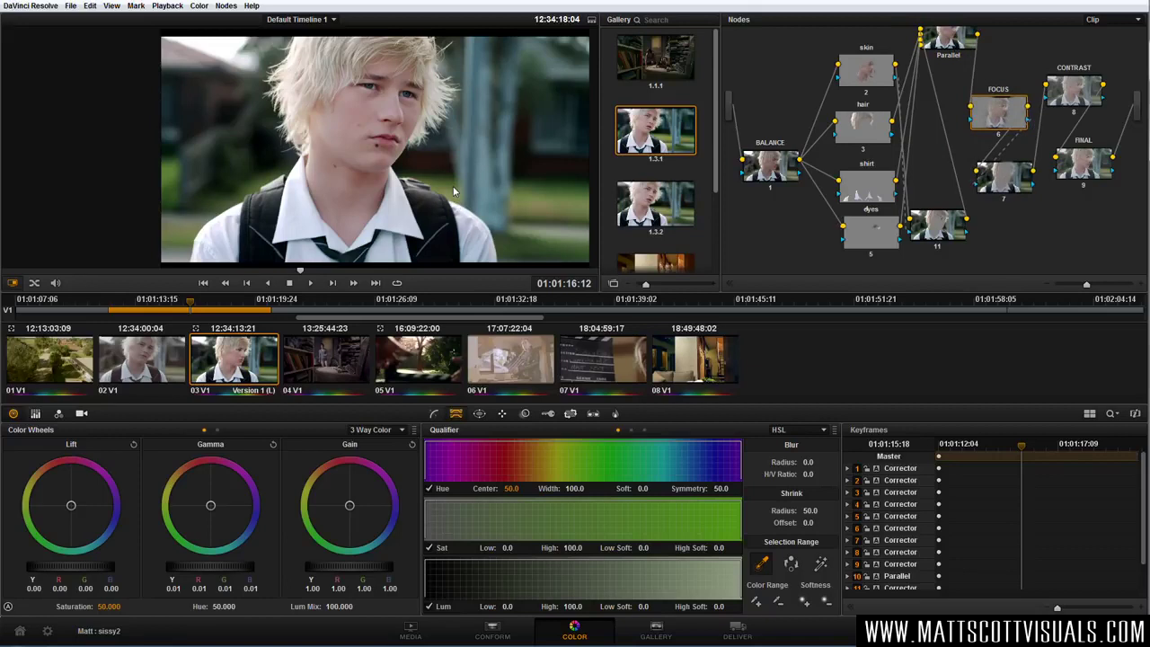
pyautogui.moveTo(1055, 85); pyautogui.dragTo(1061, 81)
pyautogui.moveTo(1104, 167); pyautogui.dragTo(1114, 177)
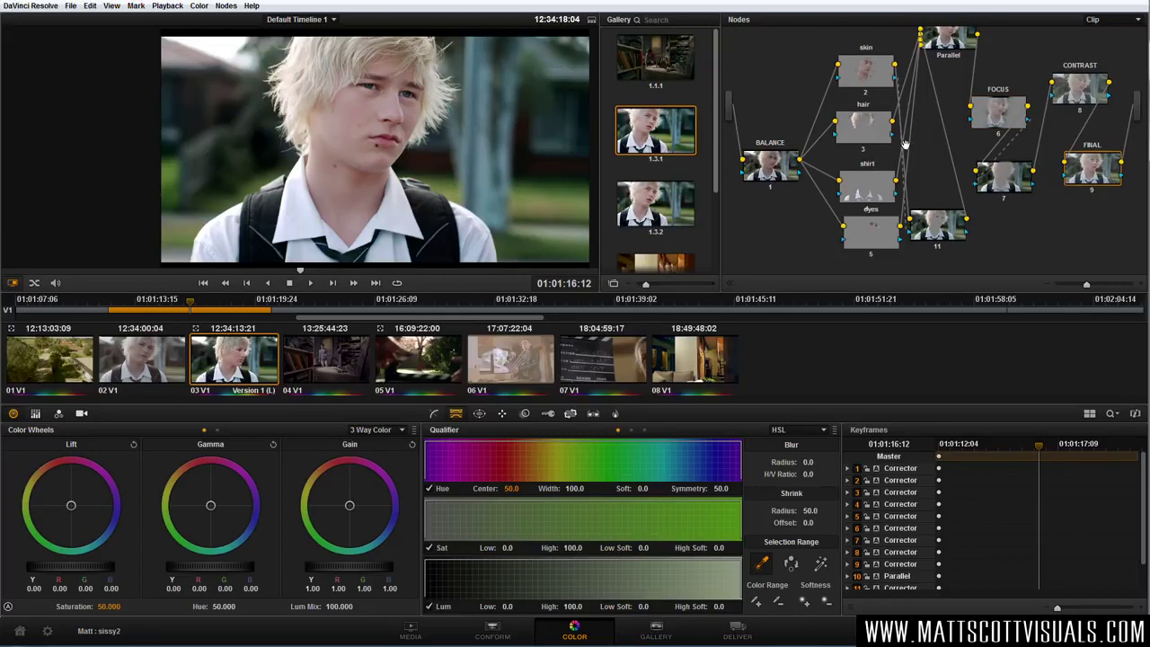
# On clip 02 at timecode 01:01:01:15, set the Camera Raw decoding to use Clip and the gamma curve to REDlog Film.
pyautogui.click(166, 366)
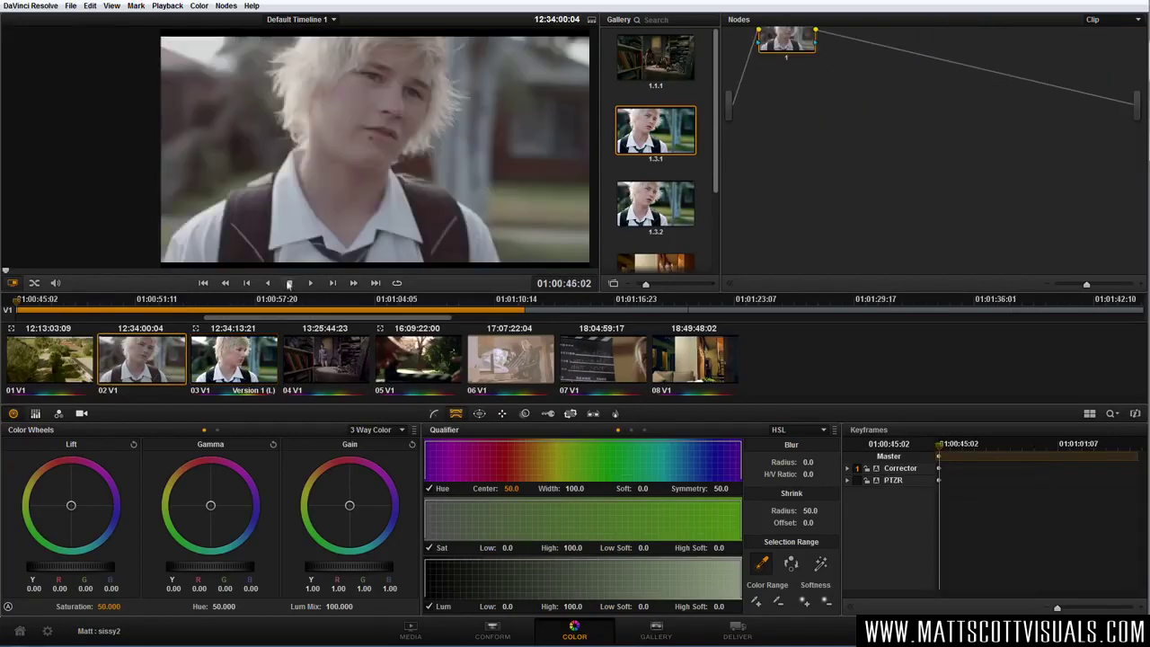
pyautogui.moveTo(325, 271); pyautogui.dragTo(365, 271)
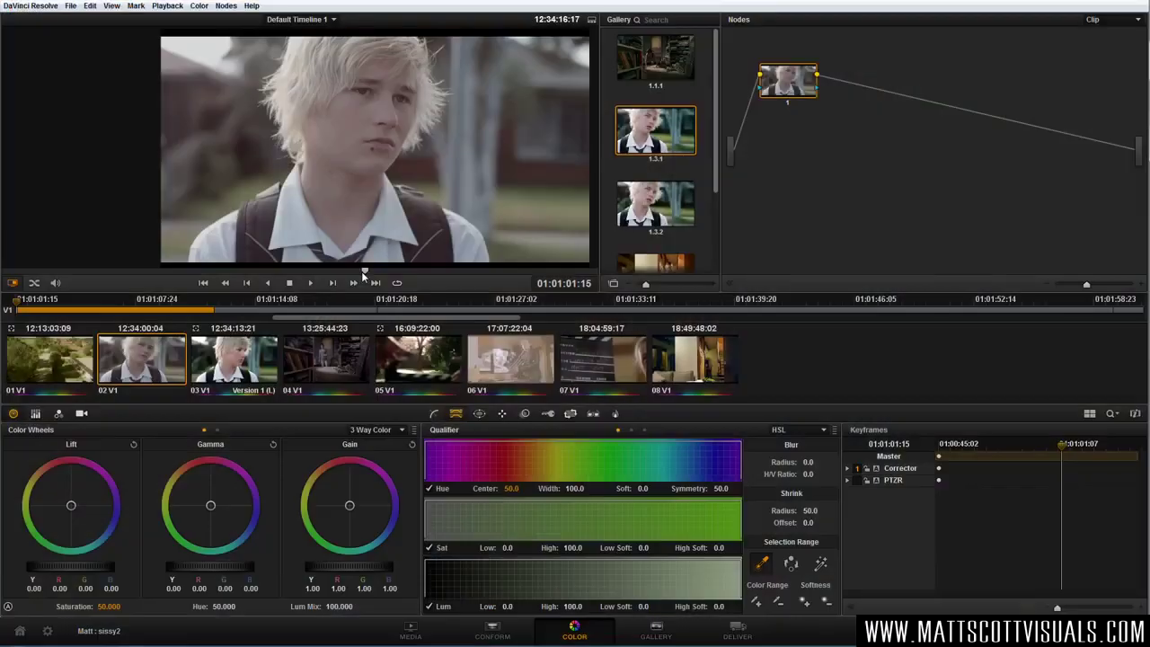
pyautogui.click(81, 414)
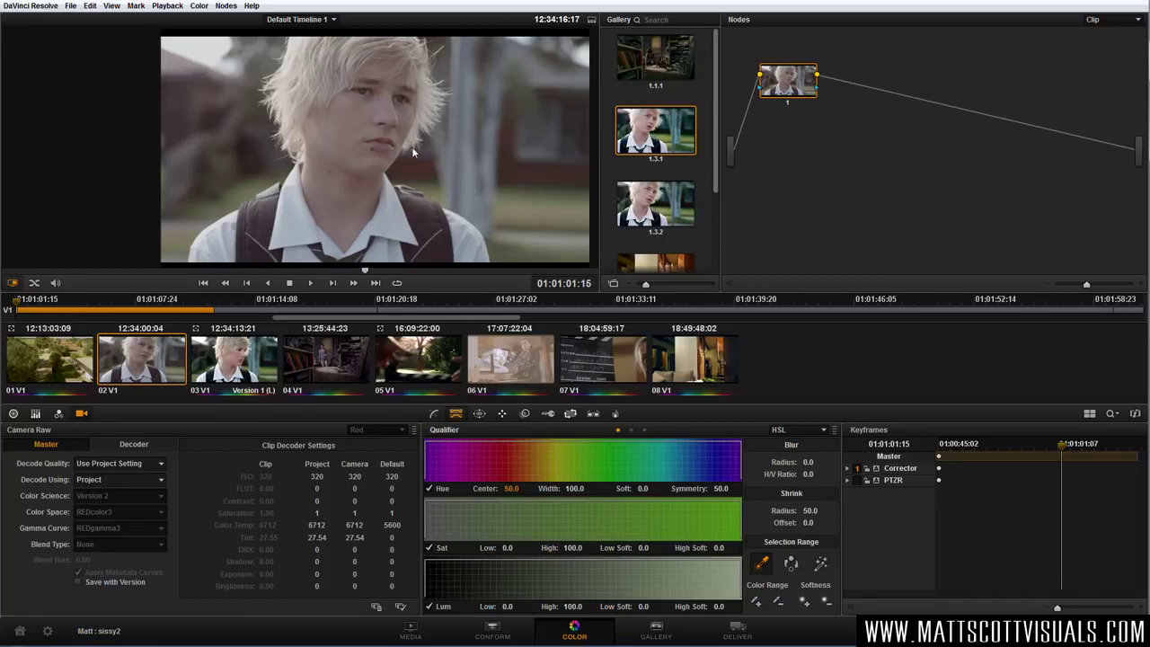
pyautogui.click(104, 482)
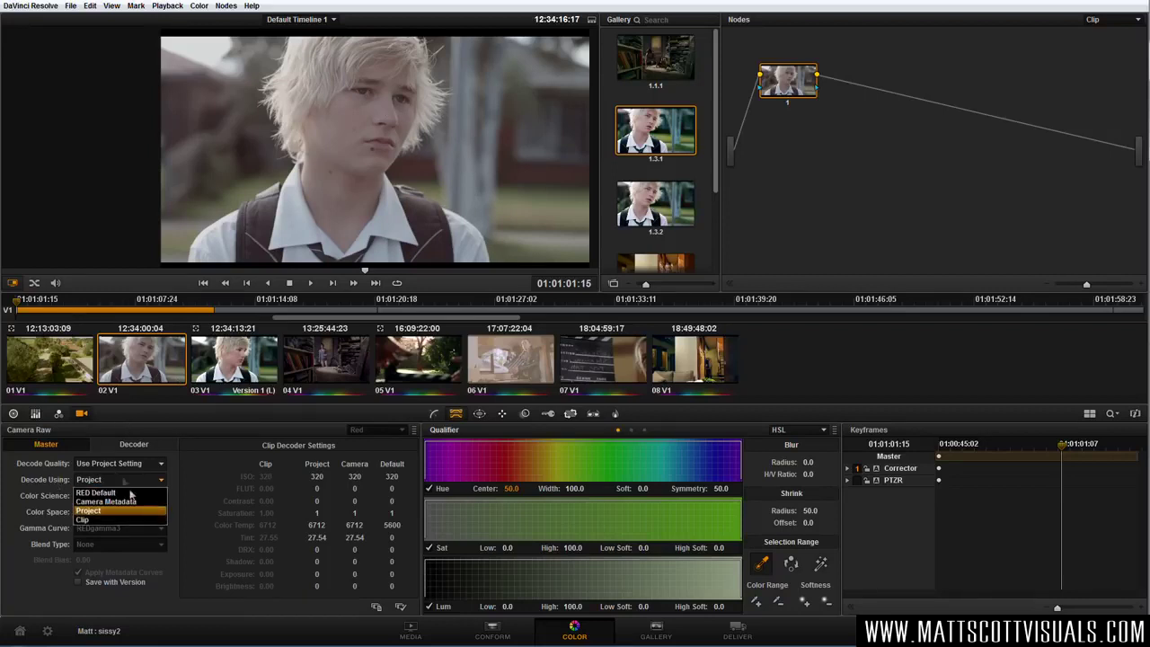
pyautogui.click(101, 521)
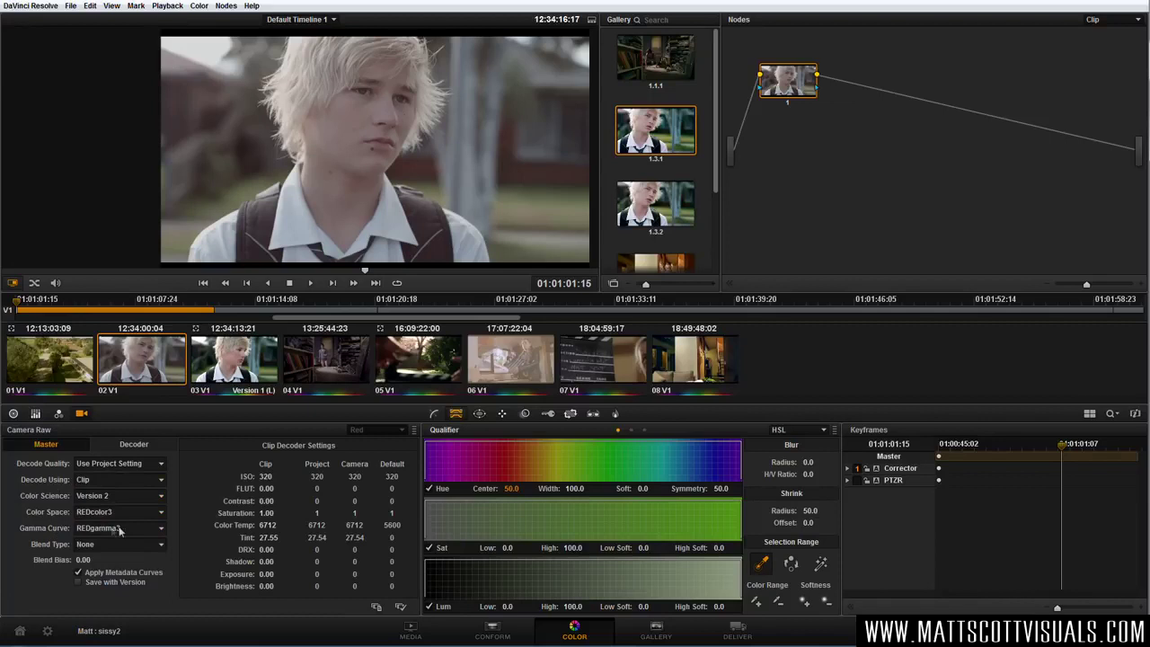
pyautogui.click(115, 528)
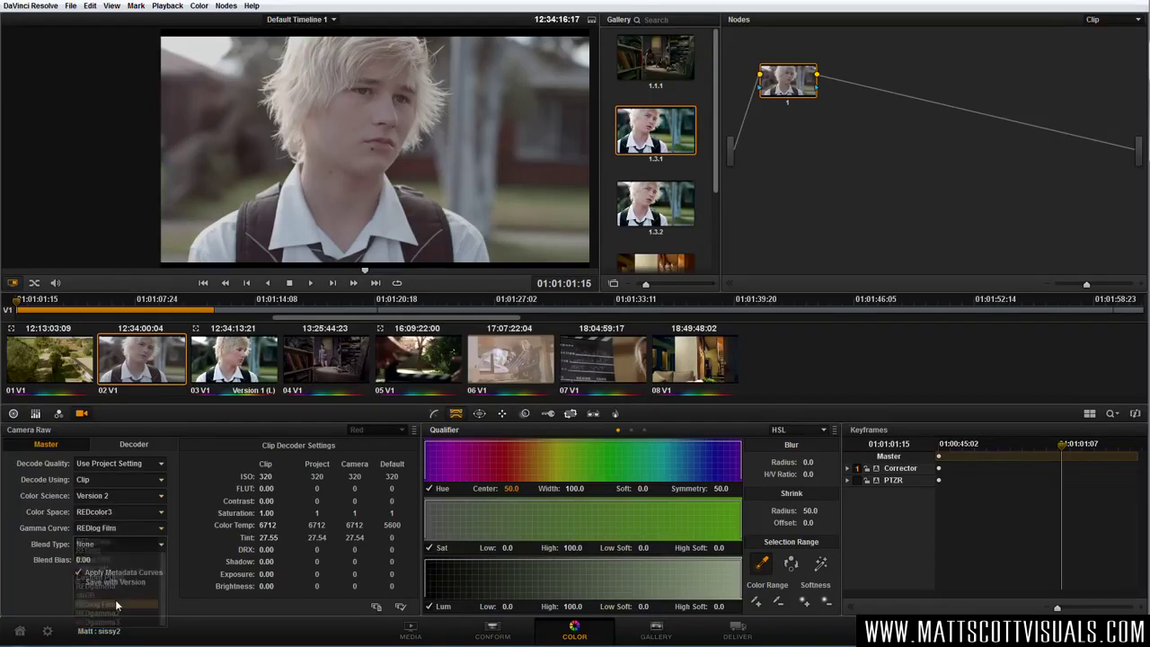
pyautogui.click(117, 604)
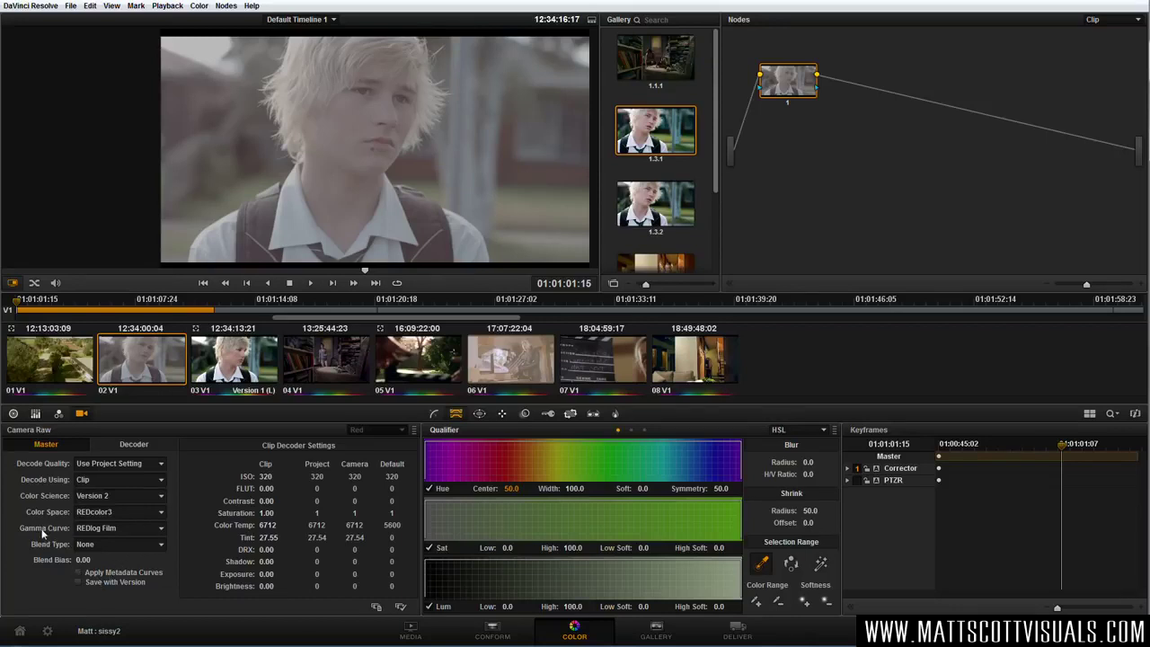
pyautogui.click(119, 512)
pyautogui.click(337, 189)
pyautogui.doubleClick(648, 144)
pyautogui.moveTo(531, 151); pyautogui.dragTo(452, 142)
pyautogui.hotkey('ctrl', 'w')
# Examine the shirt collar and neck of the shot up close in the viewer, and return to the whole frame.
pyautogui.moveTo(405, 250); pyautogui.dragTo(398, 197)
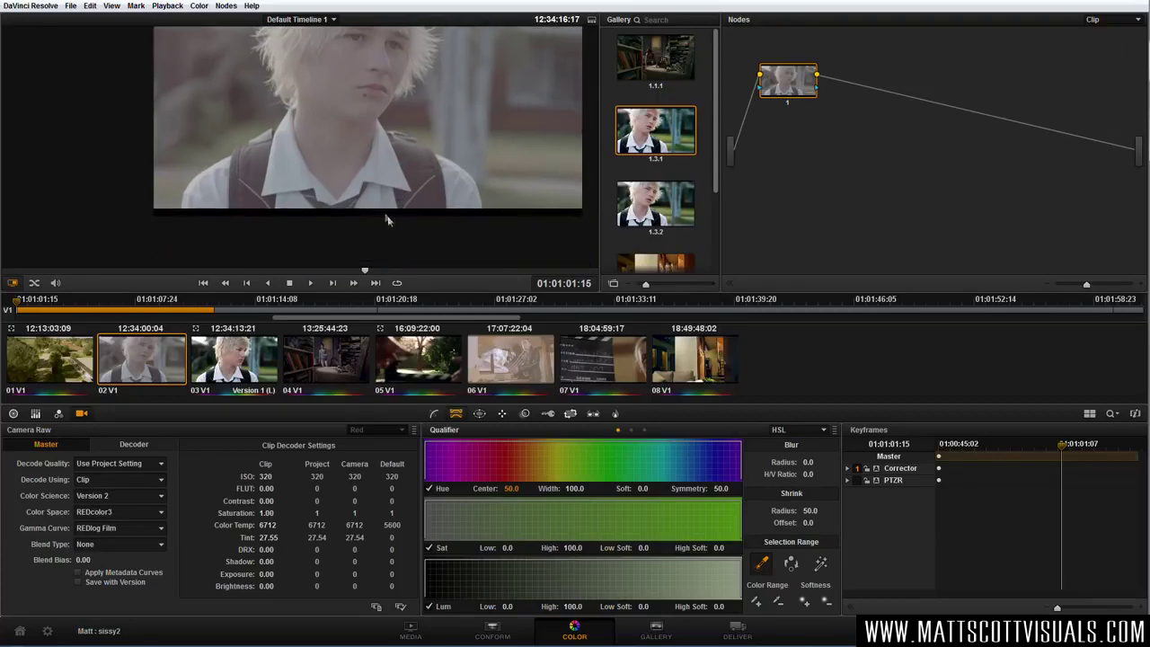
pyautogui.scroll(3, 387, 220)
pyautogui.moveTo(447, 241); pyautogui.dragTo(456, 202)
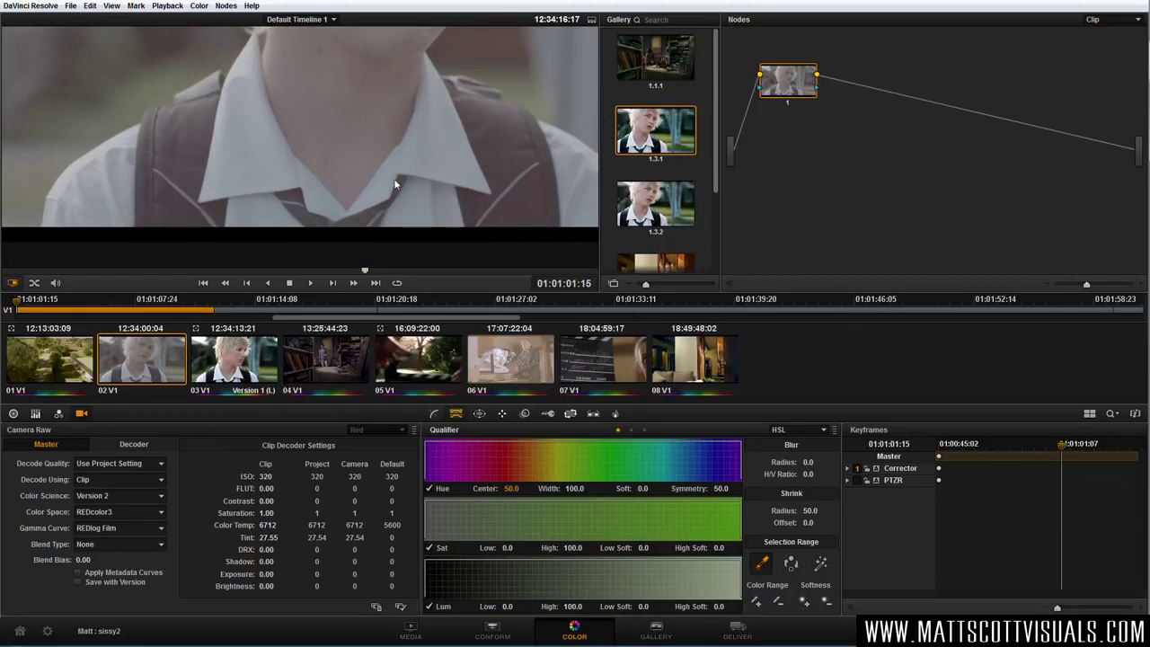
pyautogui.moveTo(314, 215); pyautogui.dragTo(321, 254)
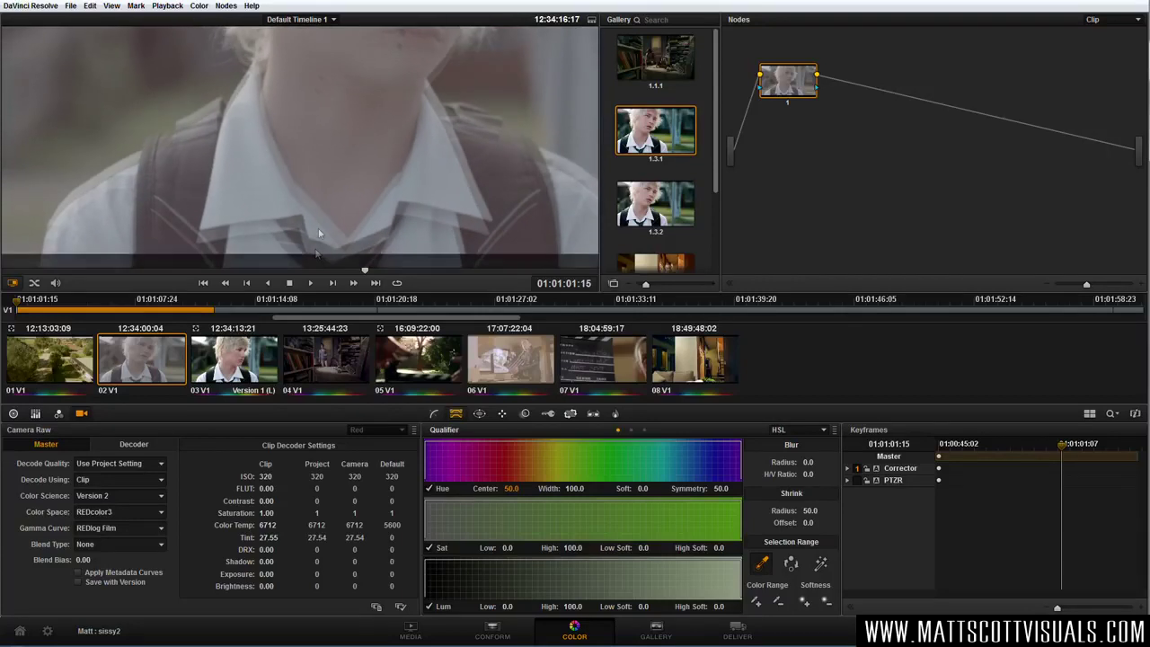
pyautogui.scroll(-3, 323, 225)
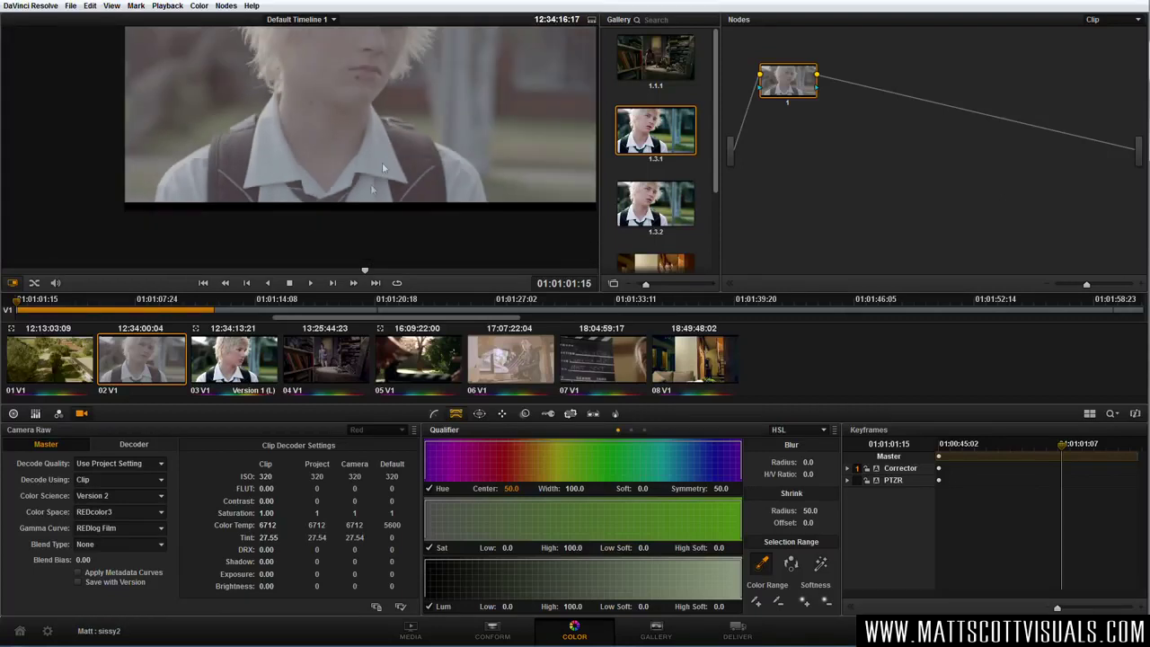
pyautogui.scroll(-2, 371, 223)
pyautogui.moveTo(378, 206); pyautogui.dragTo(410, 223)
pyautogui.scroll(2, 413, 212)
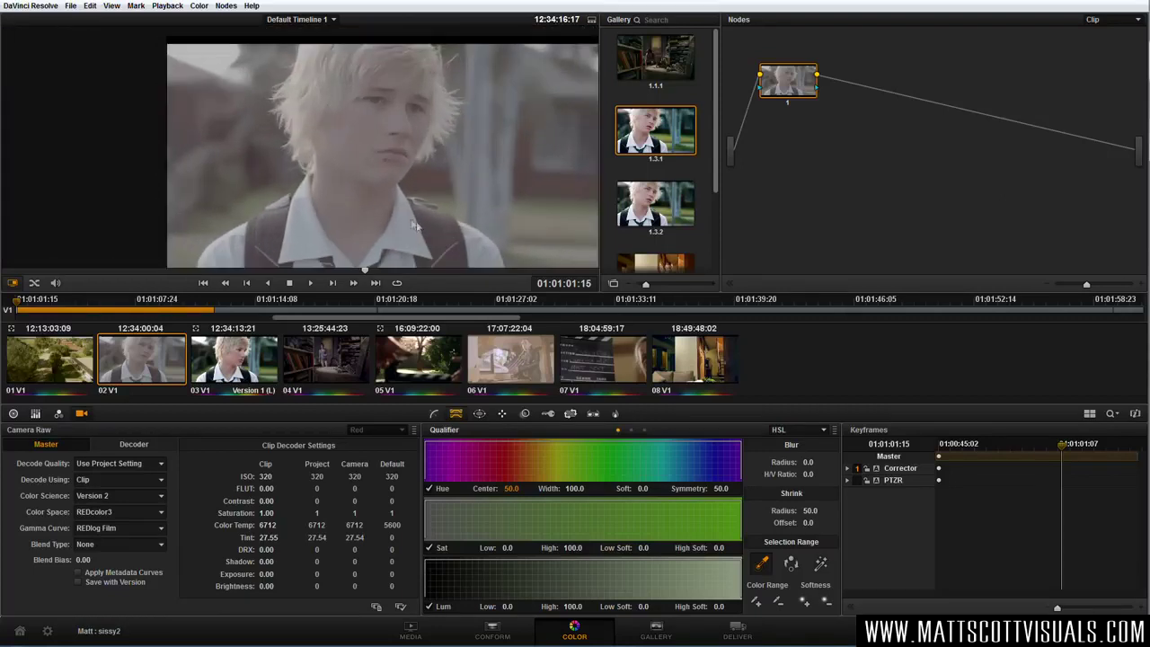
pyautogui.scroll(2, 412, 208)
# Show the video scopes and change the Vectorscope pane next to the Parade to Waveform.
pyautogui.rightClick(467, 171)
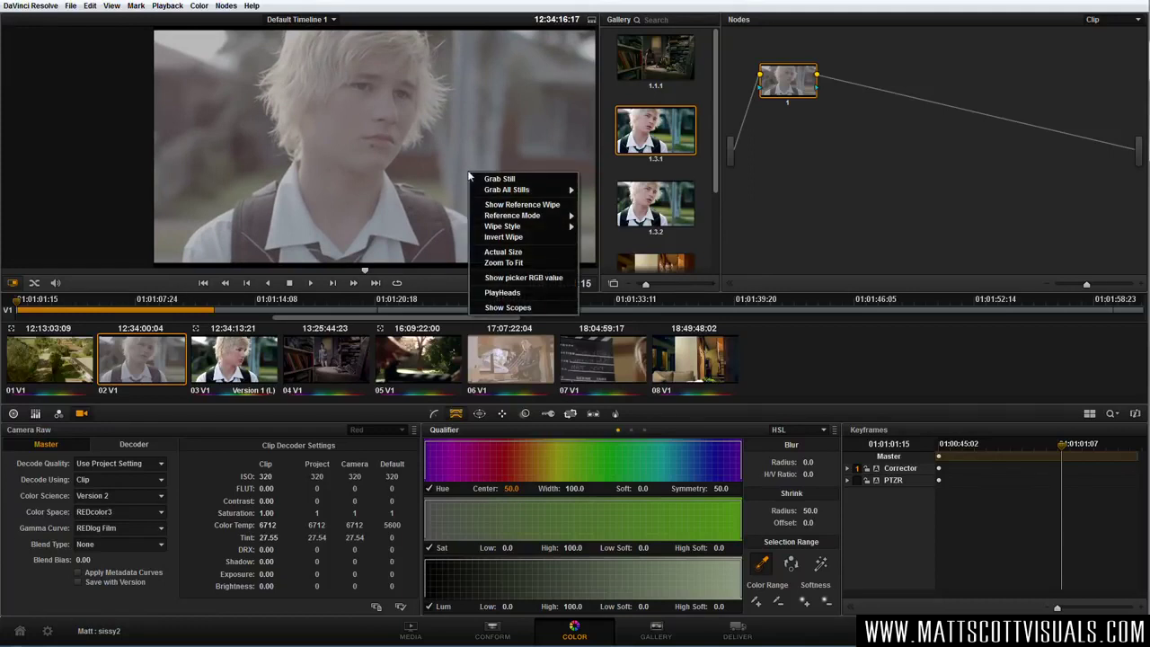
pyautogui.click(508, 307)
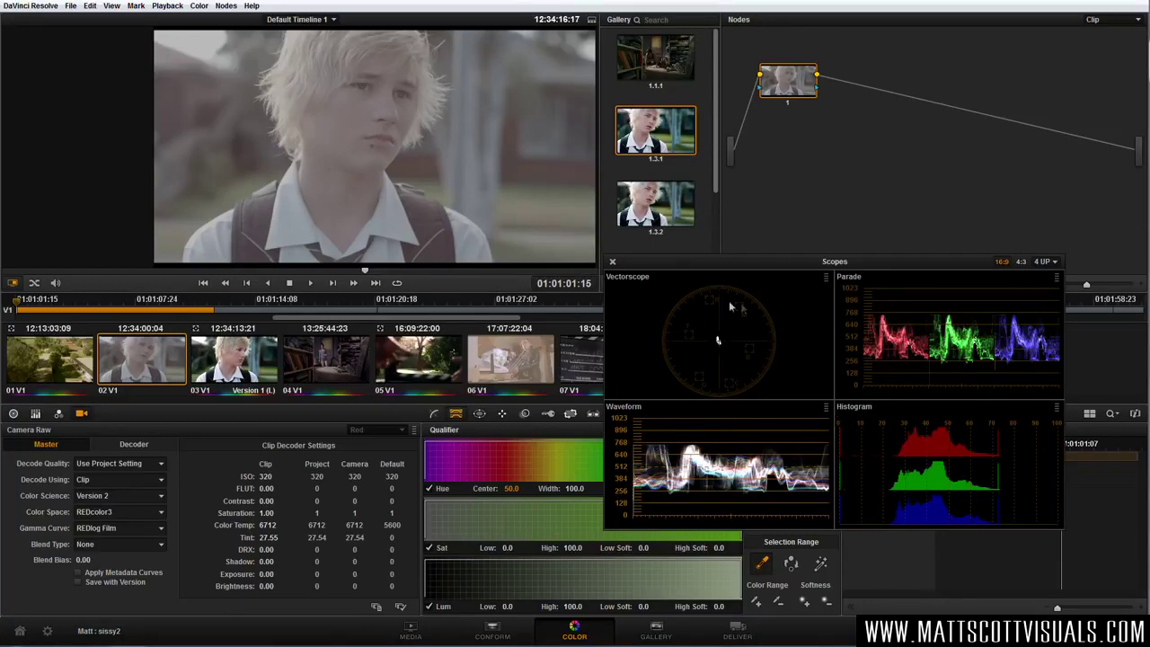
pyautogui.click(825, 278)
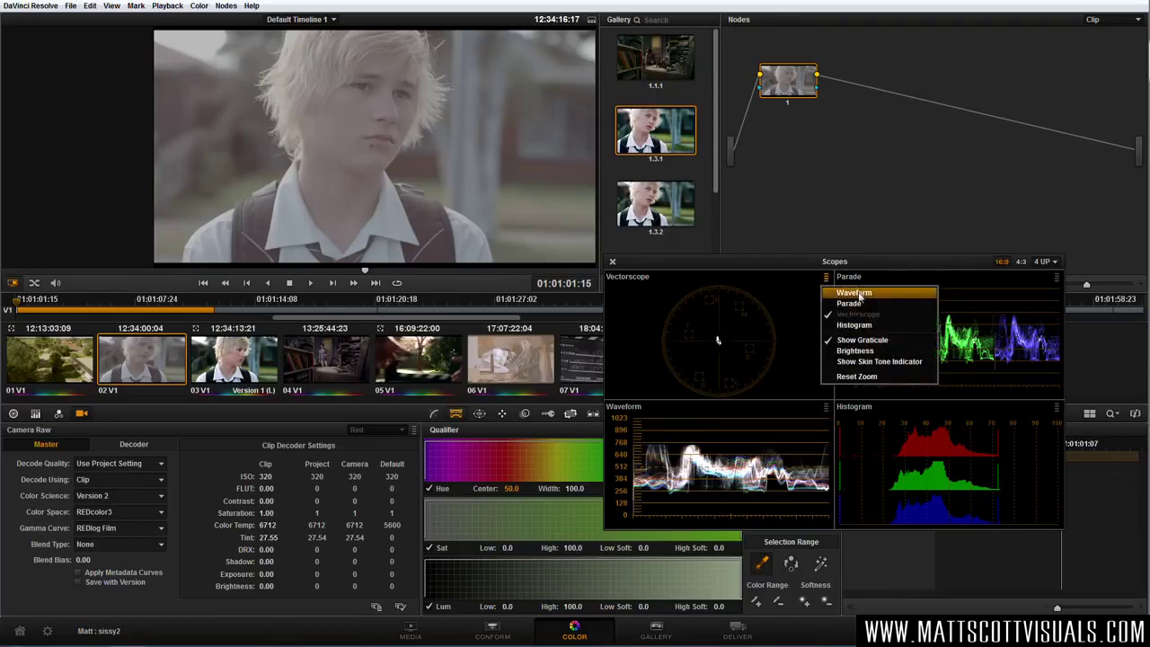
pyautogui.click(856, 293)
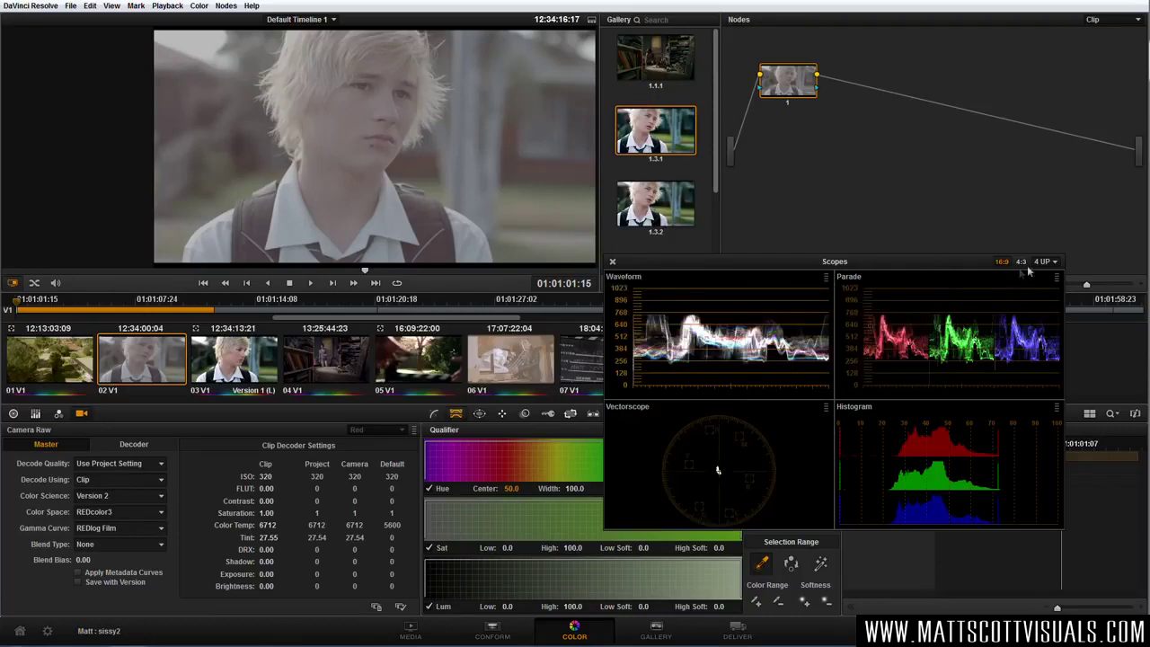
# Show a single enlarged Waveform in the scopes window, placed clear of the grading controls, and bring up the Color Wheels.
pyautogui.click(1042, 261)
pyautogui.click(1046, 273)
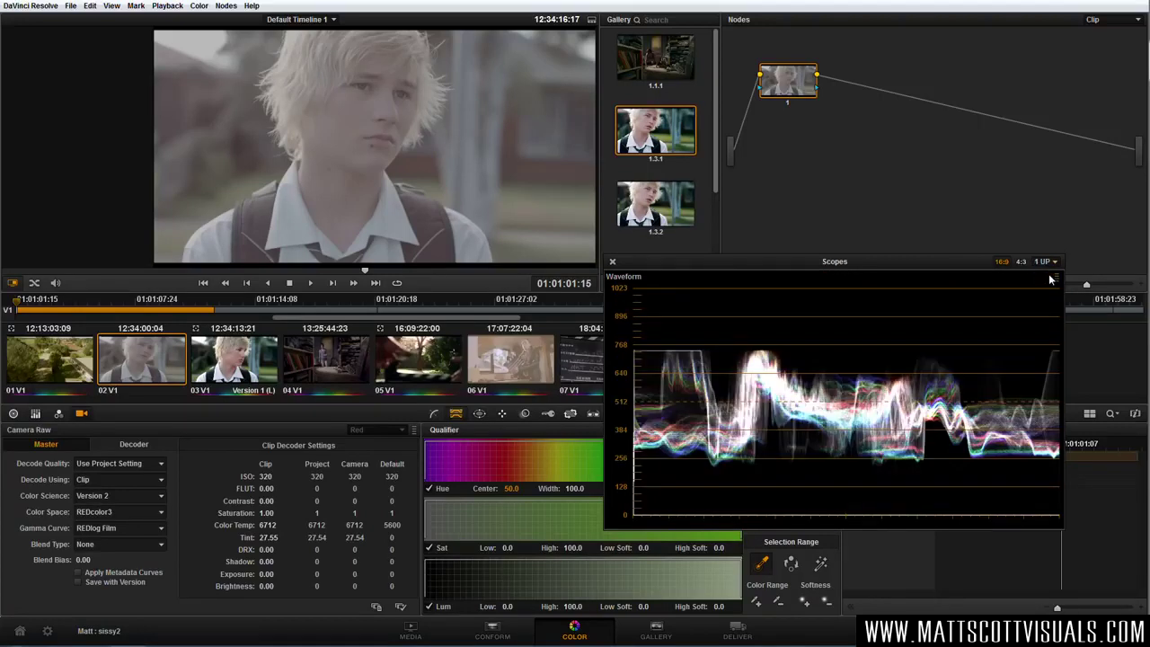
pyautogui.moveTo(933, 268); pyautogui.dragTo(931, 237)
pyautogui.moveTo(1057, 497); pyautogui.dragTo(1146, 589)
pyautogui.moveTo(1021, 225); pyautogui.dragTo(926, 160)
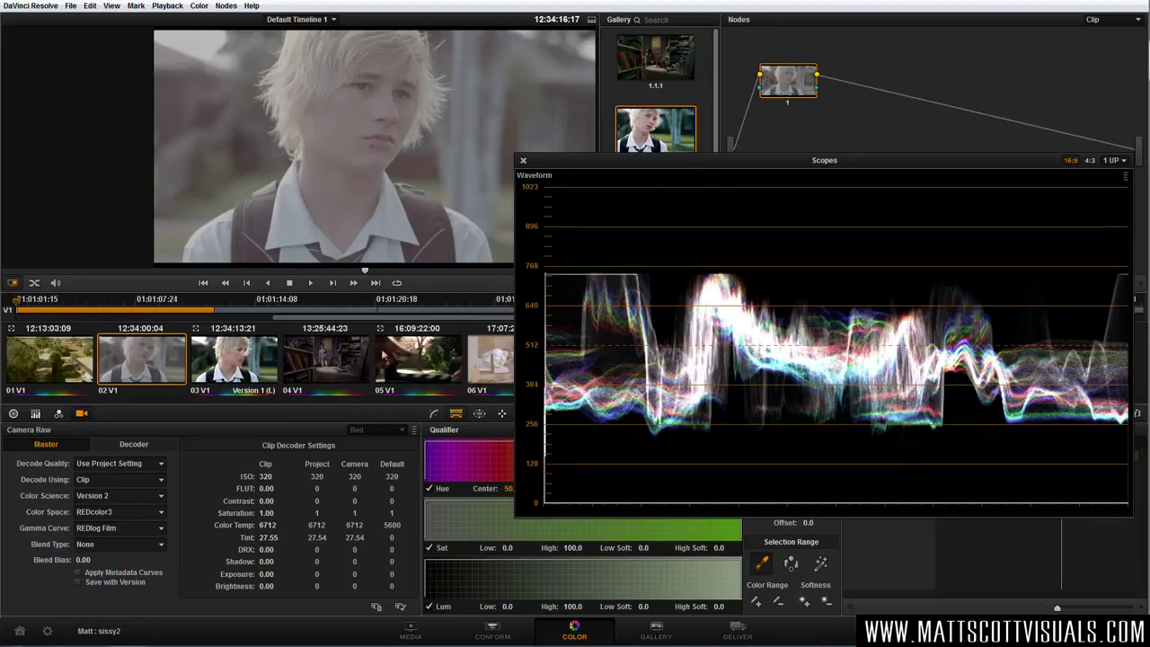
pyautogui.click(14, 414)
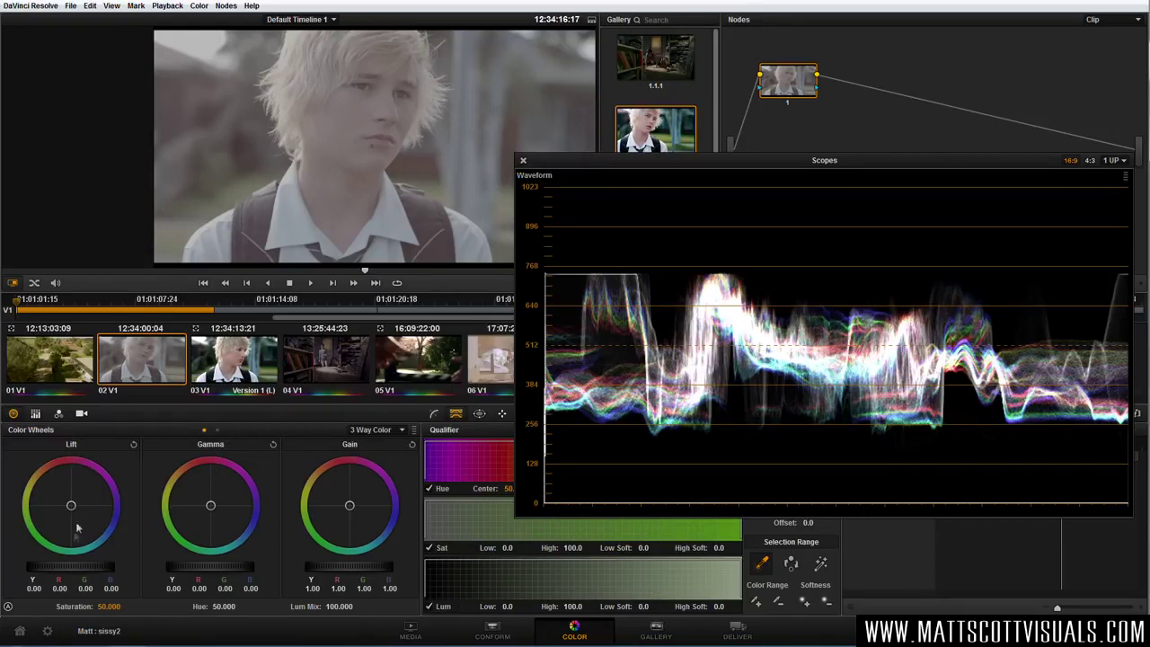
# Try out the Lift, Gamma and Gain colour balance and the master Lift level, and reset each wheel.
pyautogui.moveTo(48, 518); pyautogui.dragTo(138, 455)
pyautogui.click(133, 443)
pyautogui.moveTo(210, 504); pyautogui.dragTo(278, 447)
pyautogui.moveTo(349, 505)
pyautogui.mouseDown()
pyautogui.moveTo(337, 492)
pyautogui.moveTo(348, 504)
pyautogui.mouseUp()
pyautogui.click(415, 446)
pyautogui.moveTo(128, 570); pyautogui.dragTo(104, 573)
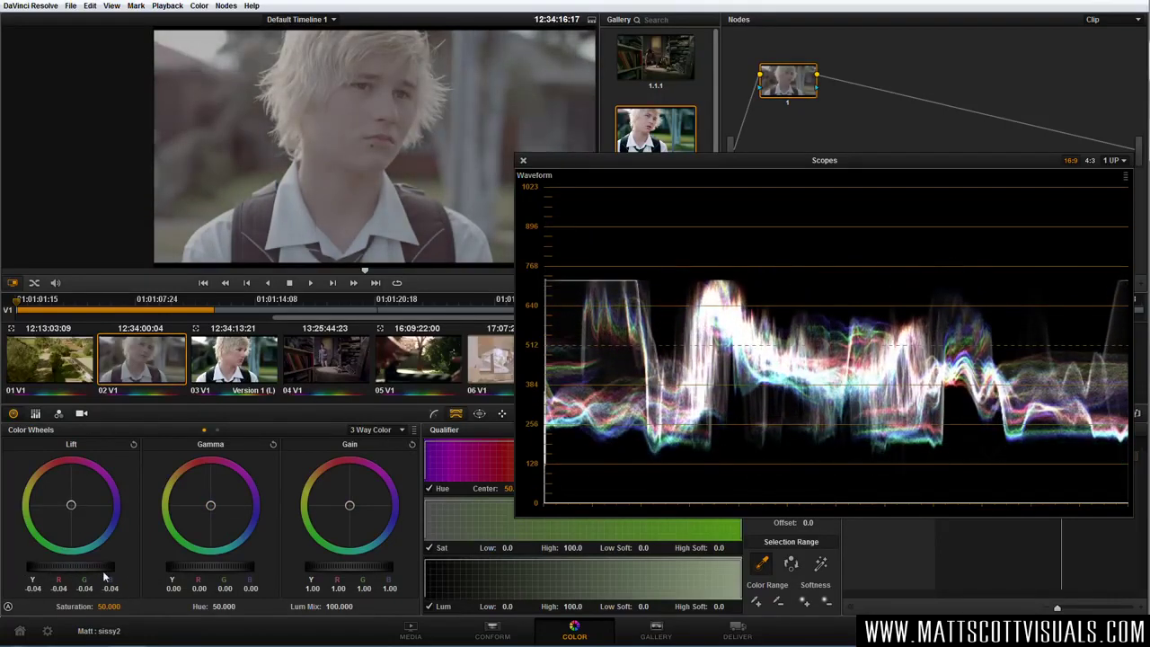
pyautogui.click(134, 445)
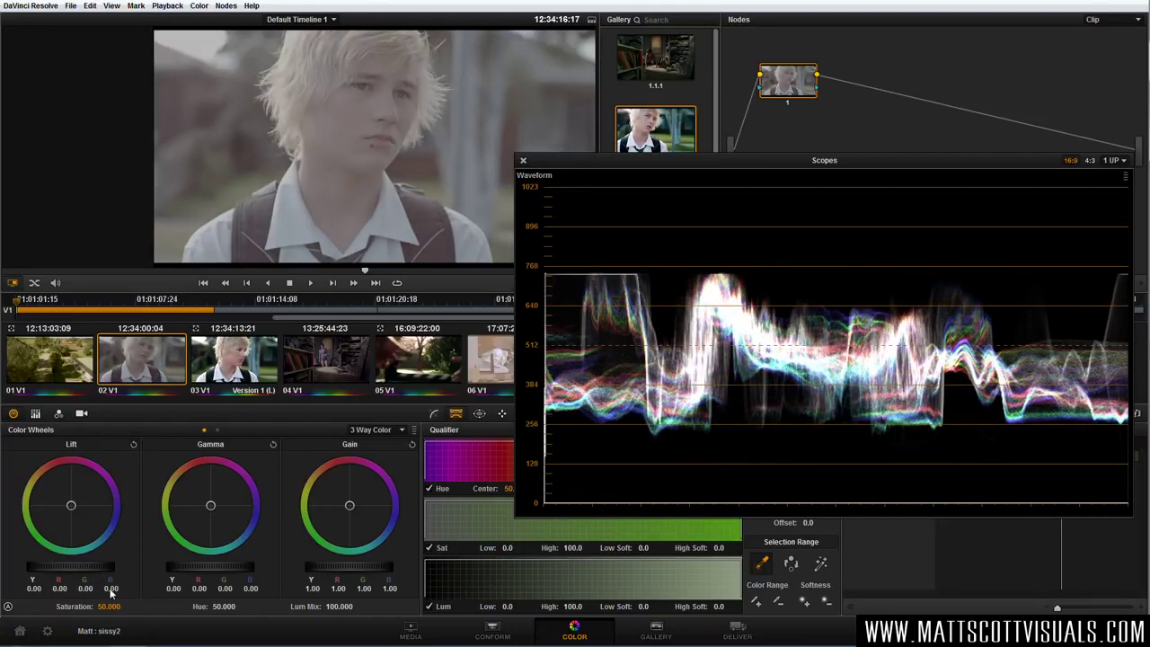
# Lower the master Lift to -0.14 and balance the shadows to red -0.17, green -0.14 and blue -0.15 against the Waveform.
pyautogui.moveTo(112, 568); pyautogui.dragTo(21, 570)
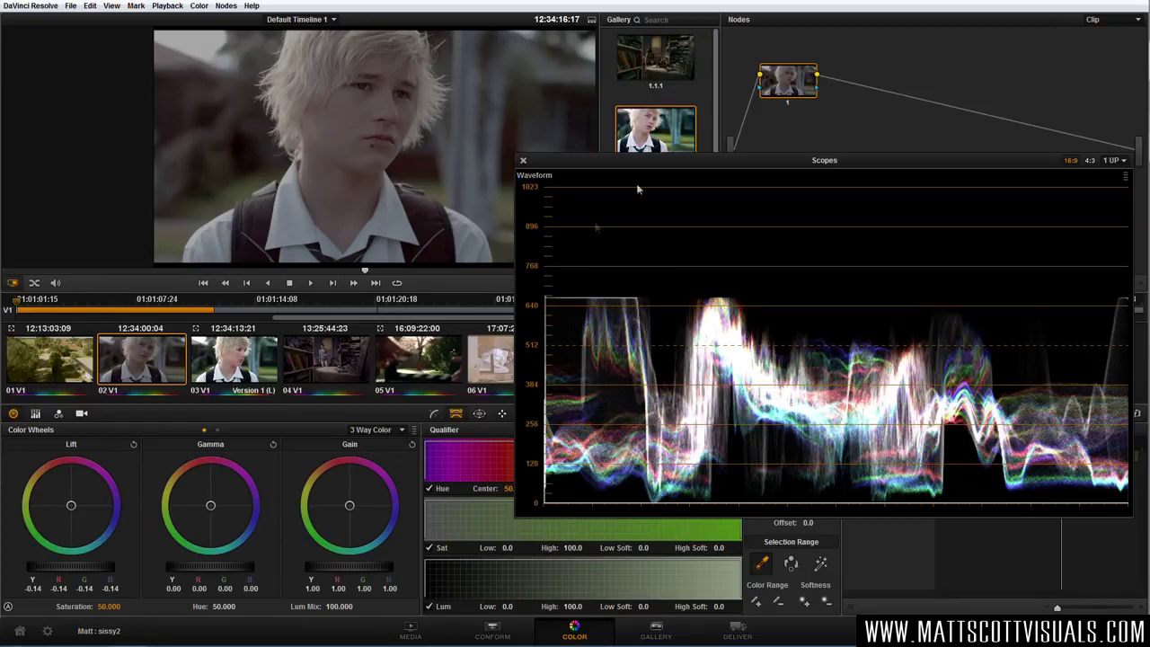
pyautogui.moveTo(667, 159); pyautogui.dragTo(682, 229)
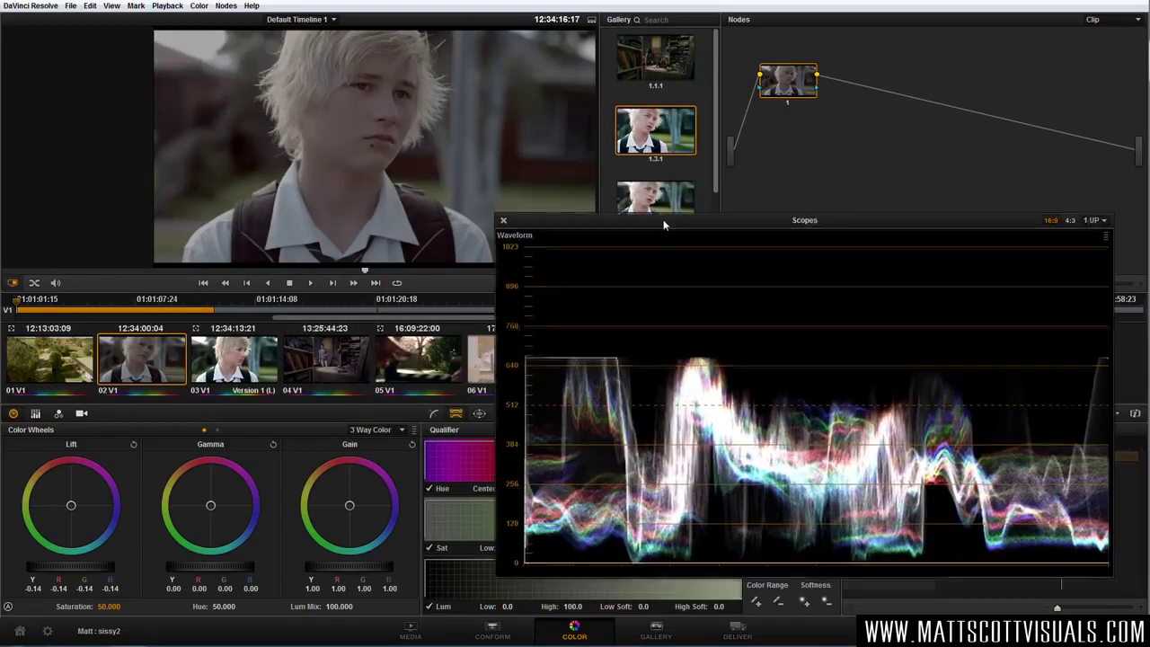
pyautogui.moveTo(75, 571)
pyautogui.mouseDown()
pyautogui.moveTo(100, 570)
pyautogui.moveTo(63, 572)
pyautogui.mouseUp()
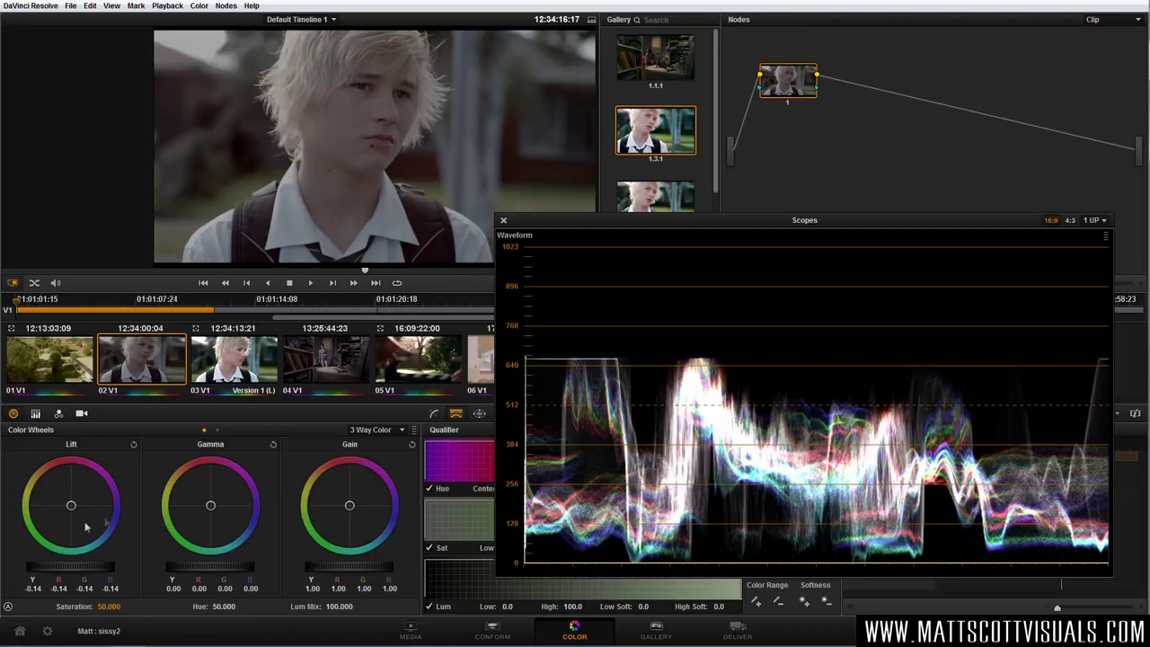
pyautogui.moveTo(71, 508)
pyautogui.mouseDown()
pyautogui.moveTo(82, 521)
pyautogui.moveTo(87, 510)
pyautogui.moveTo(87, 519)
pyautogui.moveTo(59, 512)
pyautogui.moveTo(83, 531)
pyautogui.moveTo(68, 530)
pyautogui.moveTo(72, 518)
pyautogui.moveTo(70, 528)
pyautogui.mouseUp()
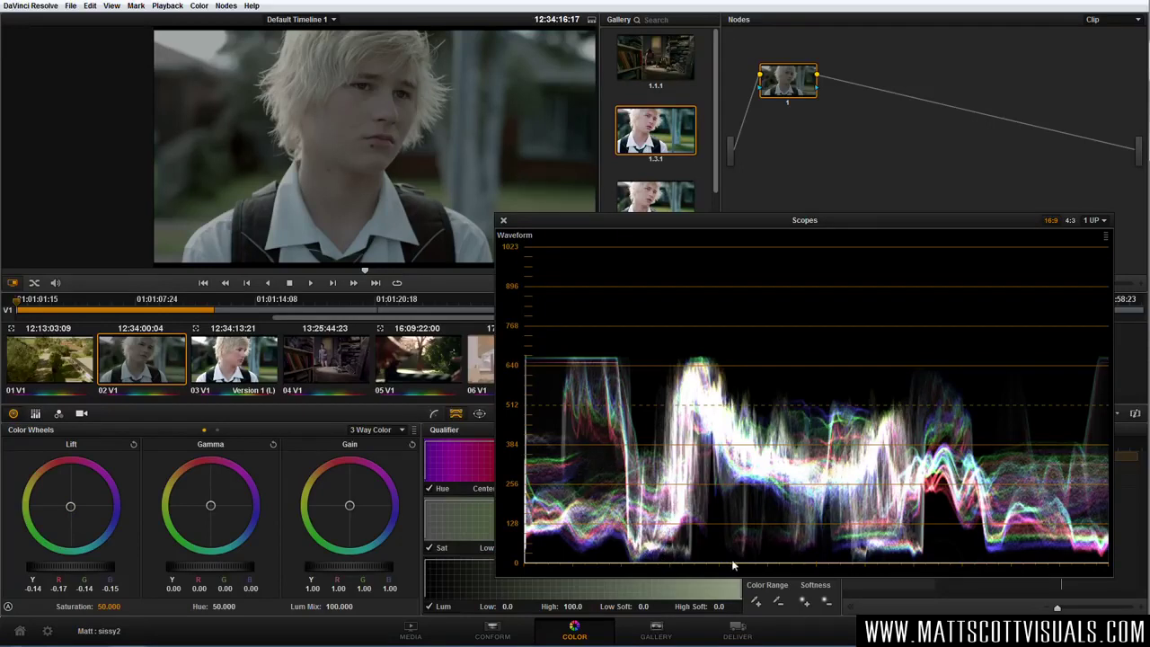
pyautogui.moveTo(650, 217); pyautogui.dragTo(542, 275)
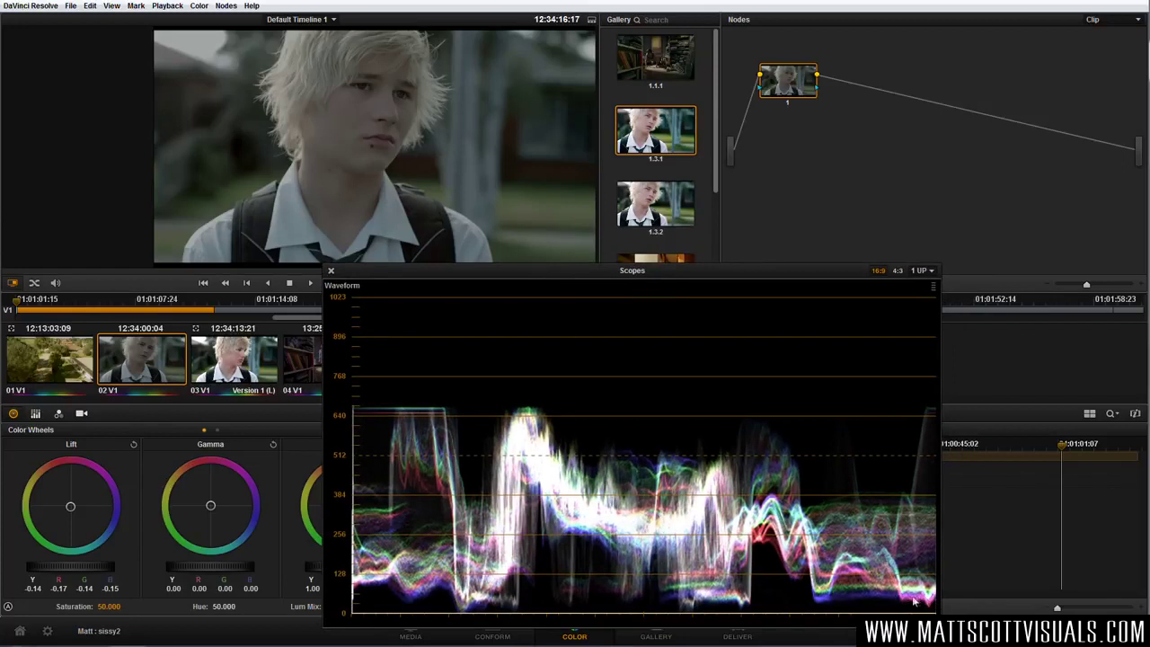
pyautogui.moveTo(575, 271); pyautogui.dragTo(675, 266)
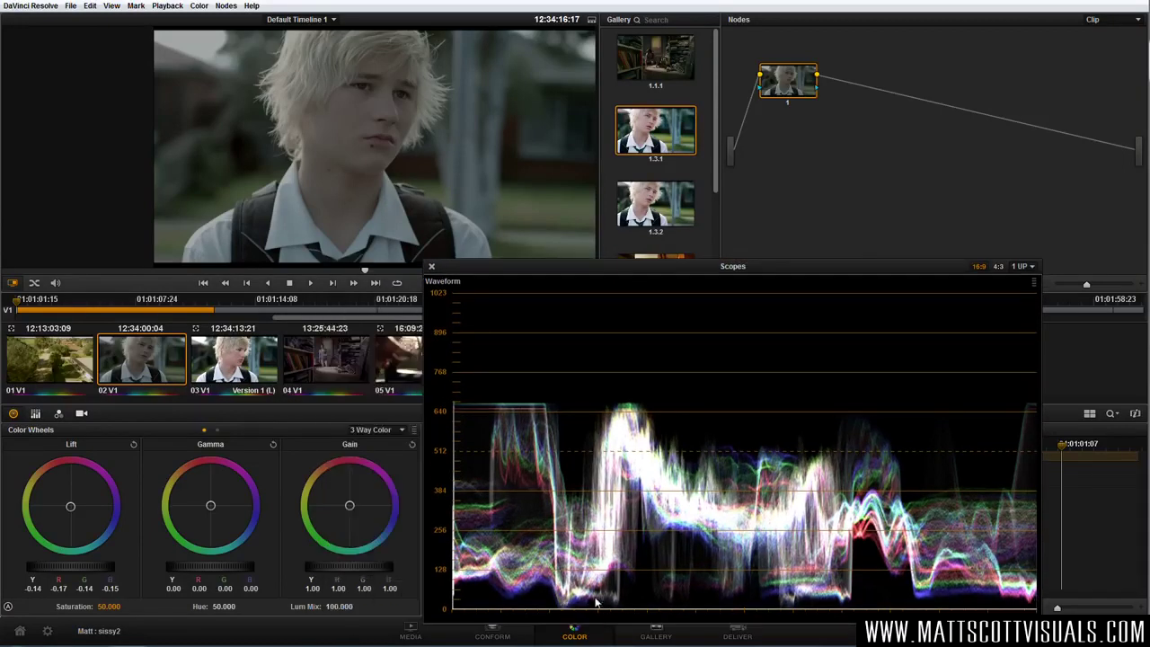
pyautogui.moveTo(621, 266); pyautogui.dragTo(692, 187)
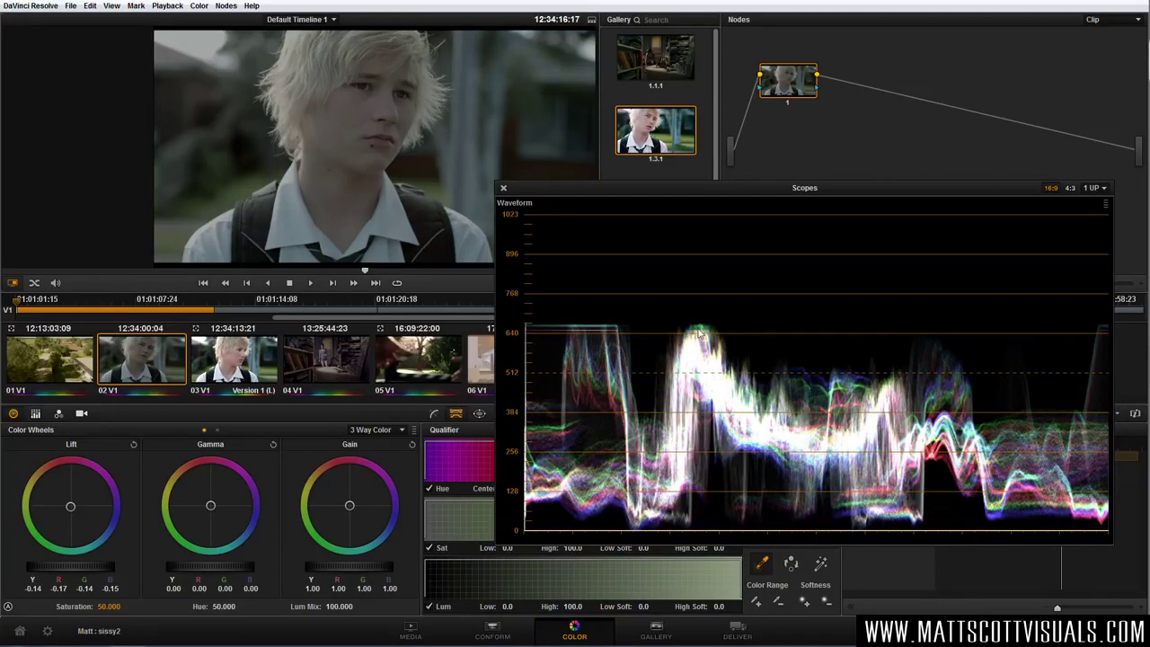
# Raise the master Gain to 1.37 and balance the highlights to red 1.38, green 1.37 and blue 1.37.
pyautogui.moveTo(349, 505); pyautogui.dragTo(351, 506)
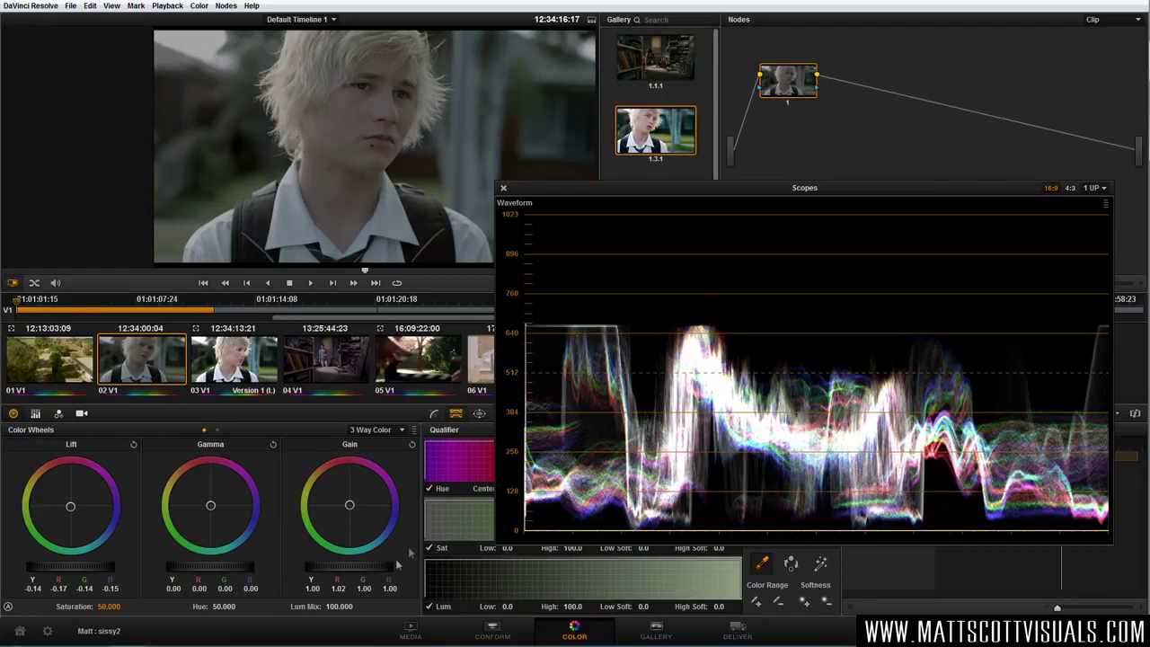
pyautogui.moveTo(339, 573); pyautogui.dragTo(523, 576)
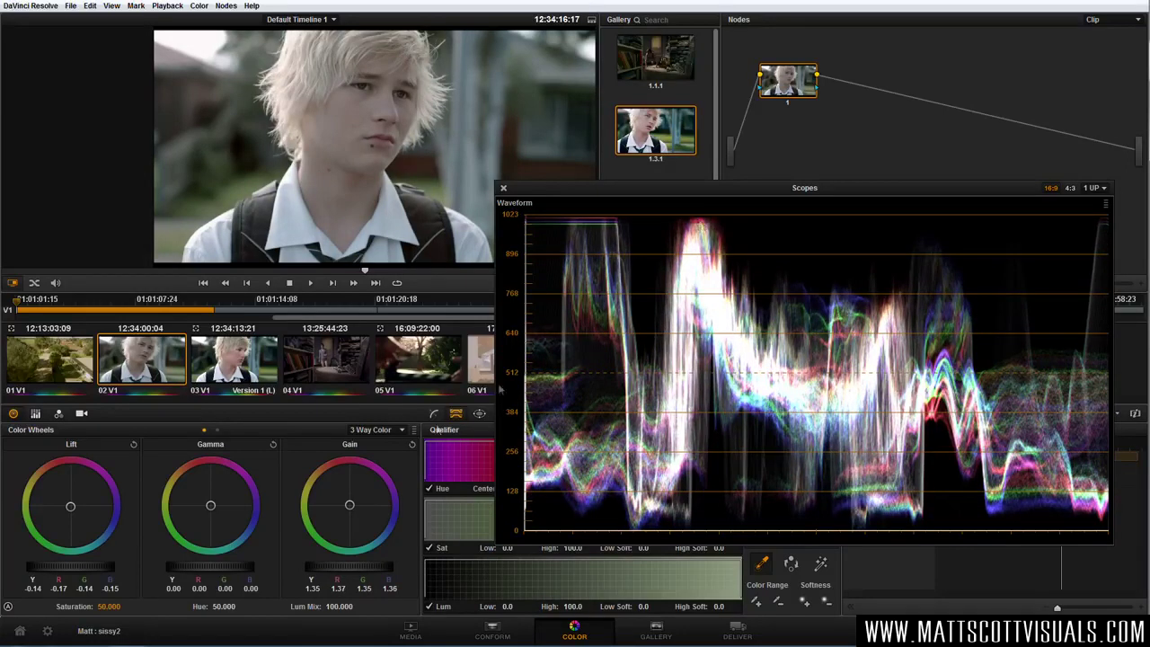
pyautogui.moveTo(349, 505); pyautogui.dragTo(350, 510)
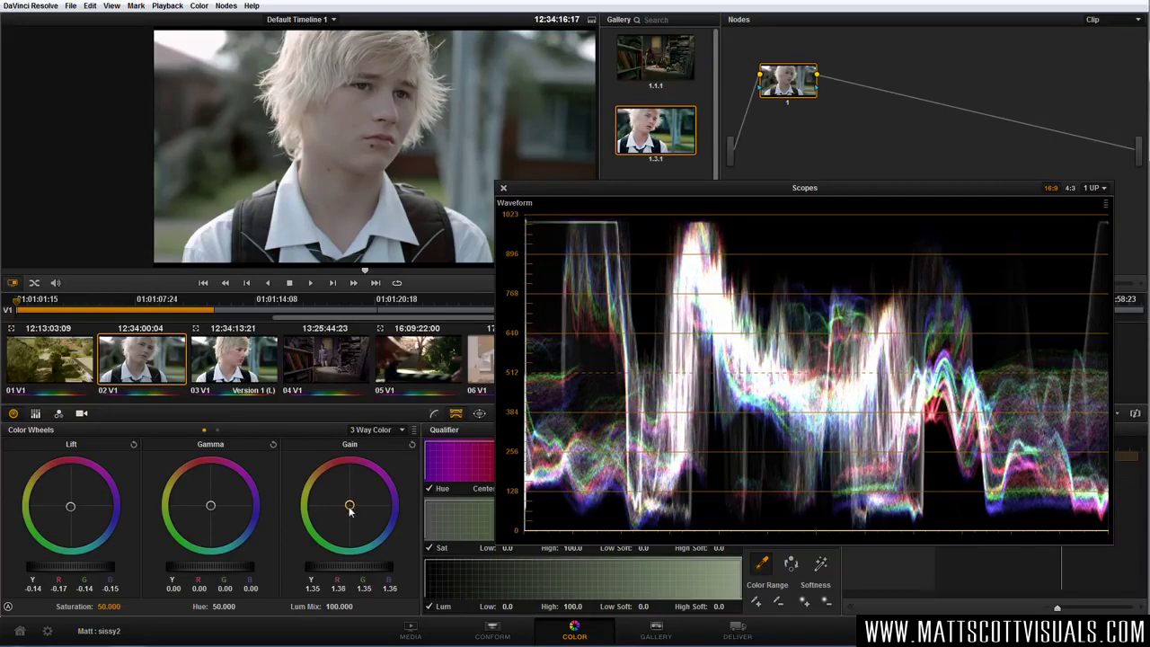
pyautogui.moveTo(357, 564); pyautogui.dragTo(375, 567)
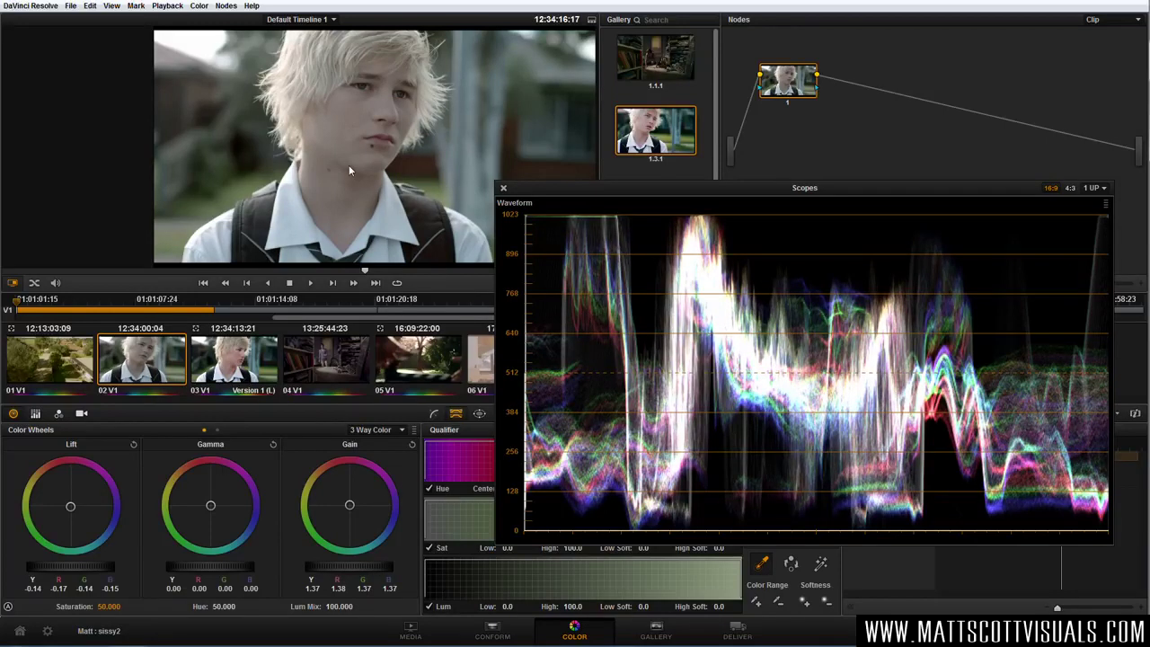
pyautogui.moveTo(613, 190); pyautogui.dragTo(602, 203)
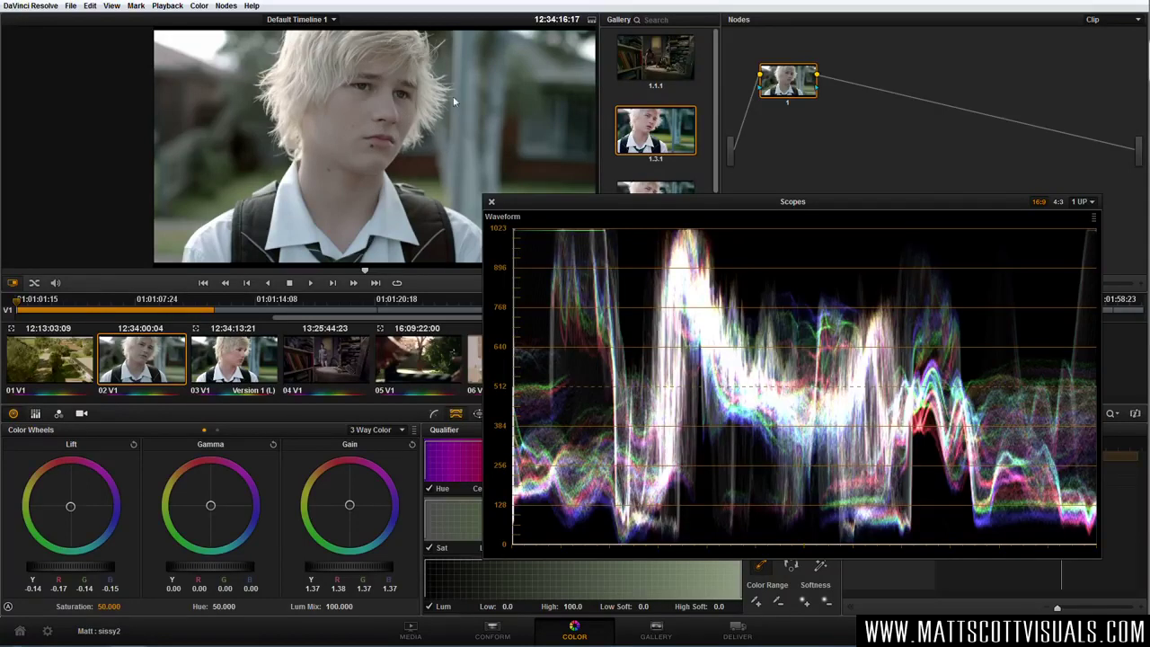
# Shift the Gamma balance slightly towards magenta, with red 0.01 and blue 0.01.
pyautogui.moveTo(521, 206); pyautogui.dragTo(563, 230)
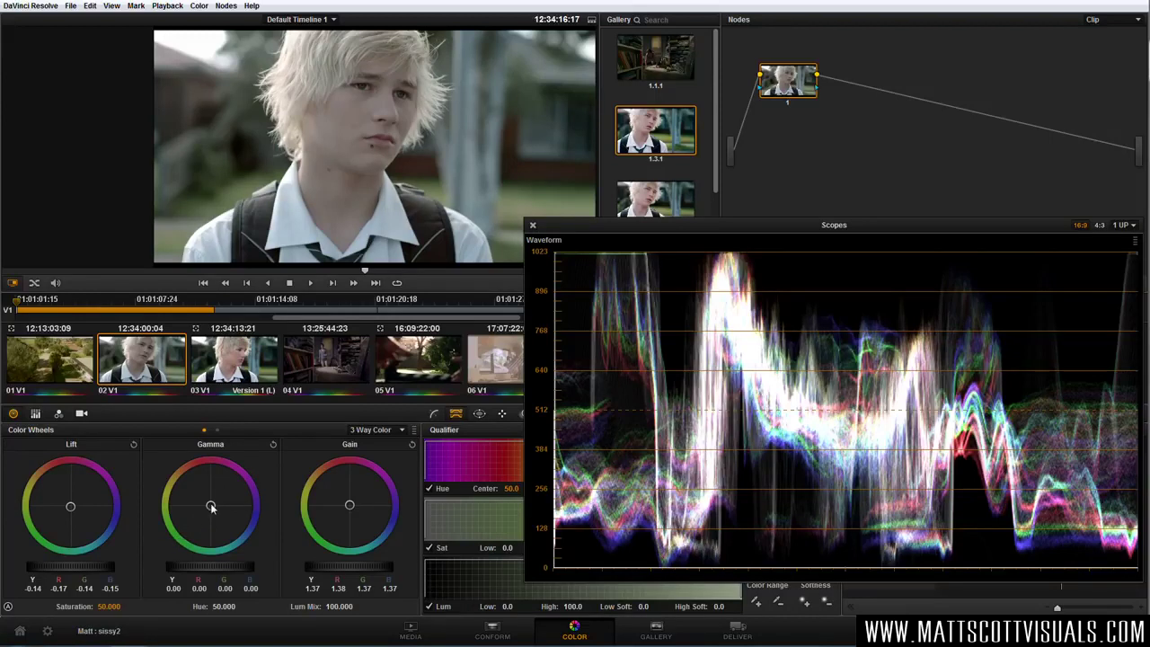
pyautogui.moveTo(210, 506); pyautogui.dragTo(223, 503)
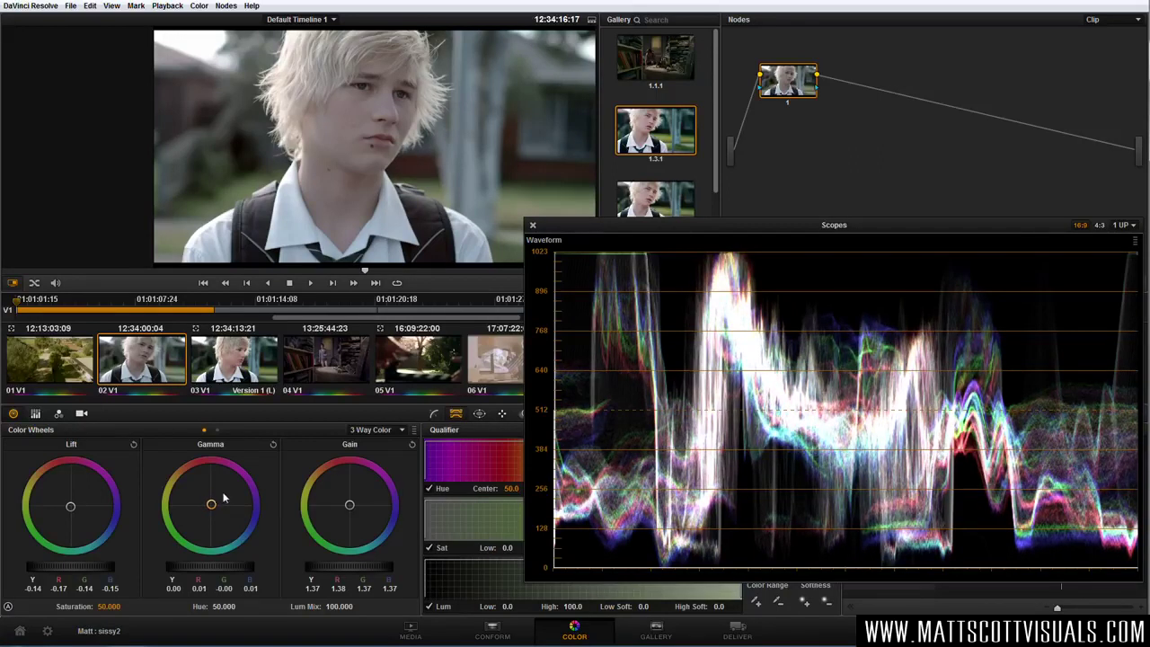
pyautogui.moveTo(224, 494); pyautogui.dragTo(226, 495)
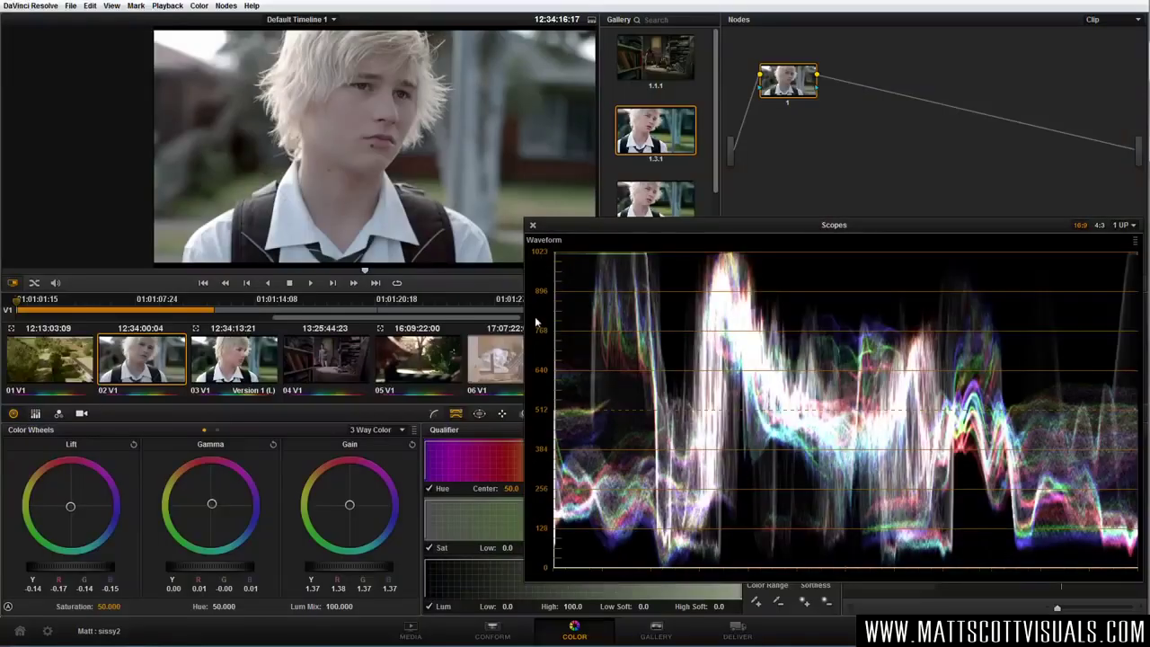
# Close the video scopes and view the balanced shot of clip 02 full screen.
pyautogui.click(532, 224)
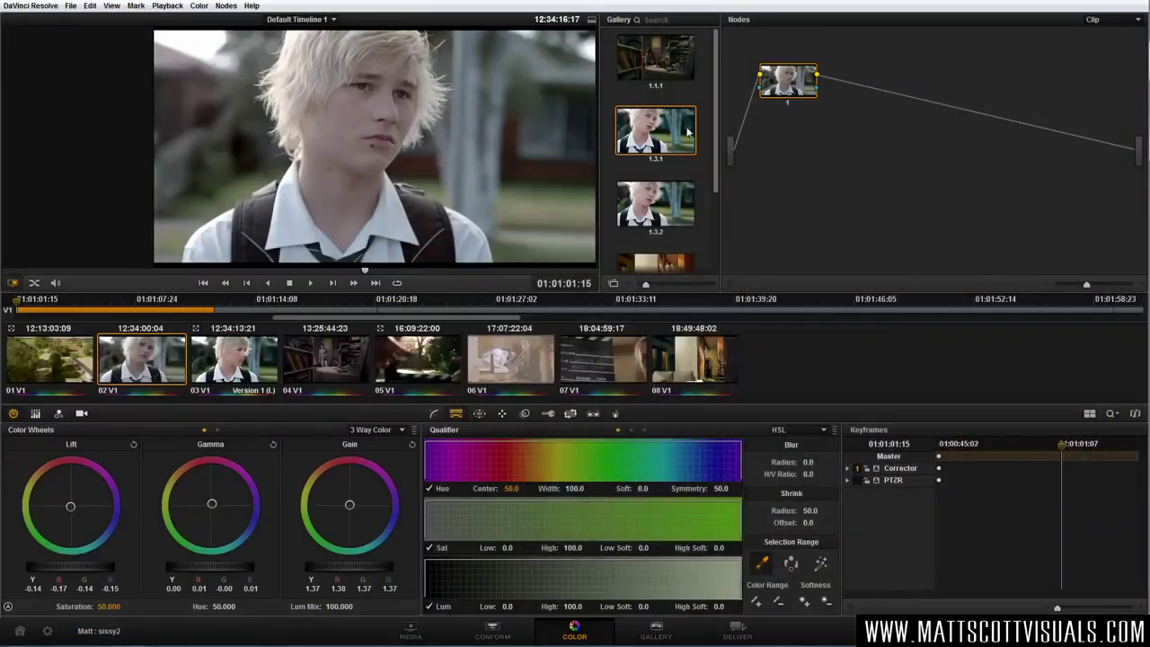
pyautogui.moveTo(422, 158); pyautogui.dragTo(371, 162)
pyautogui.hotkey('ctrl', 'f')
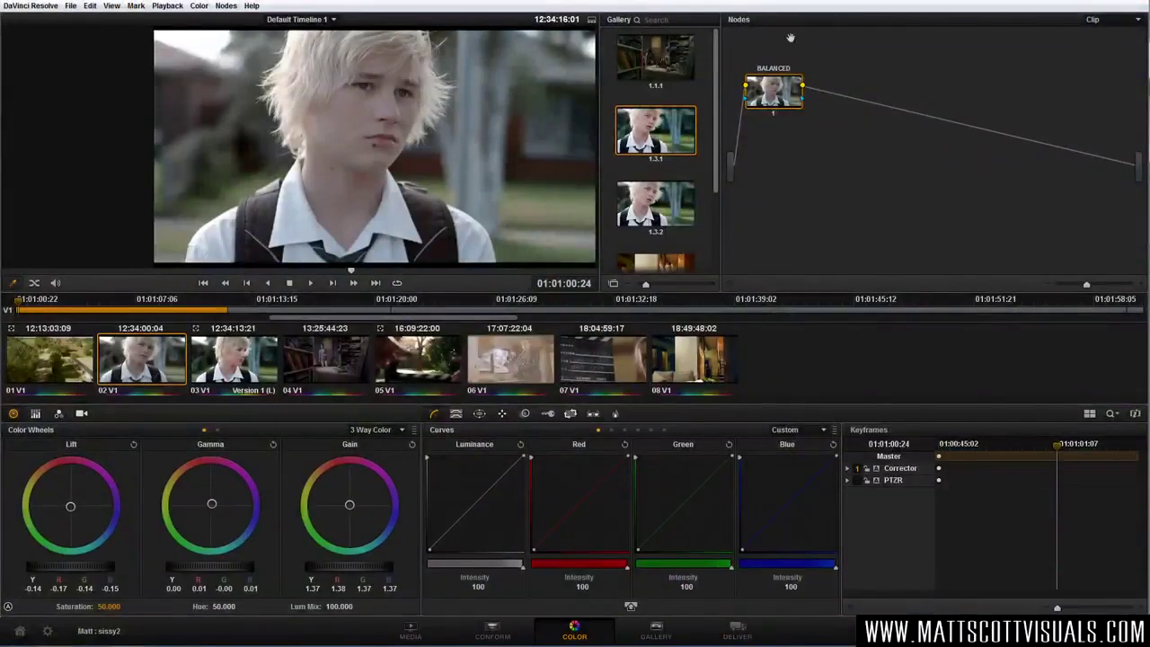
# Add a serial node after the BALANCED node and place it higher in the graph, spaced apart from BALANCED.
pyautogui.moveTo(778, 99); pyautogui.dragTo(775, 123)
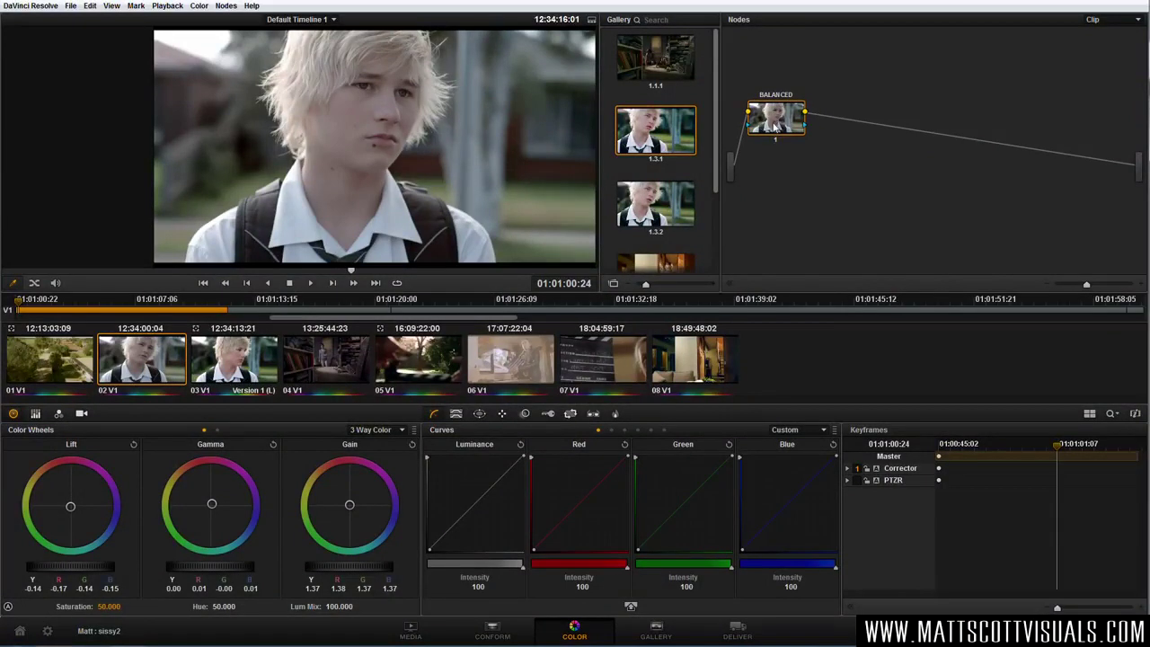
pyautogui.hotkey('alt', 's')
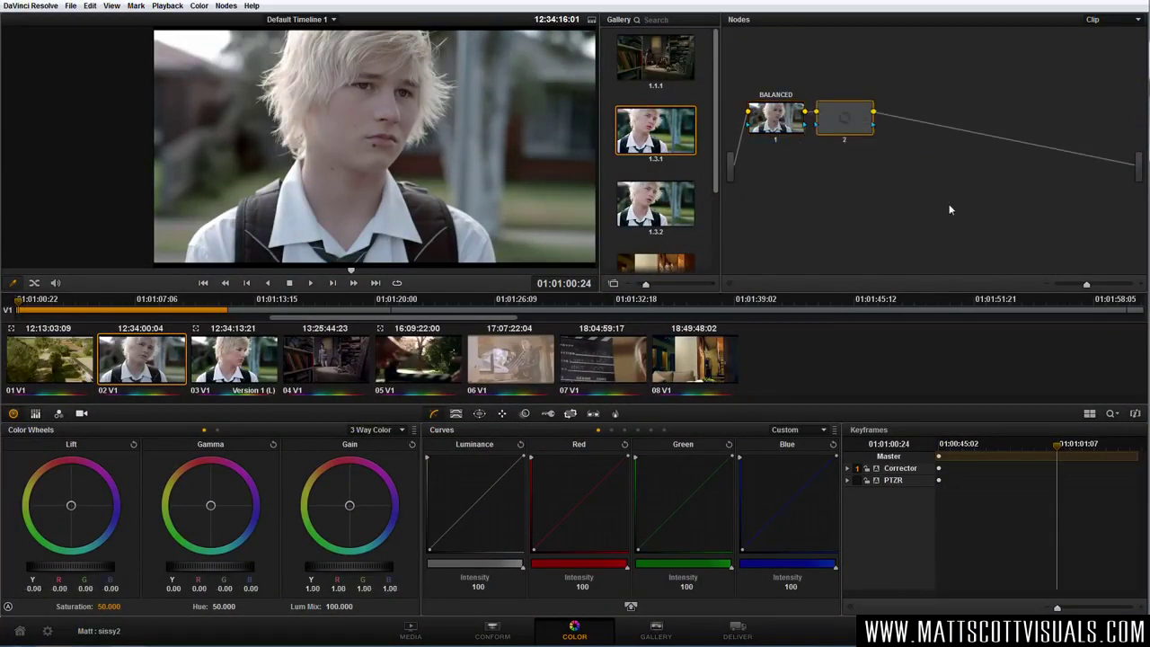
pyautogui.moveTo(780, 126); pyautogui.dragTo(775, 170)
pyautogui.moveTo(844, 124); pyautogui.dragTo(870, 125)
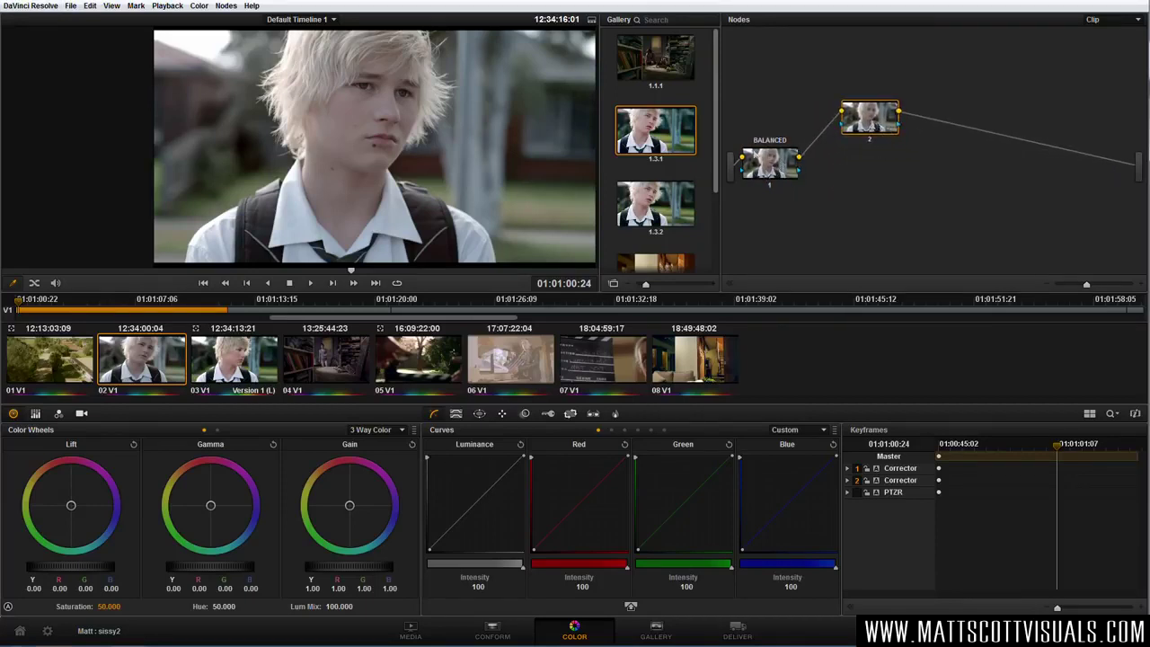
pyautogui.moveTo(779, 164); pyautogui.dragTo(776, 170)
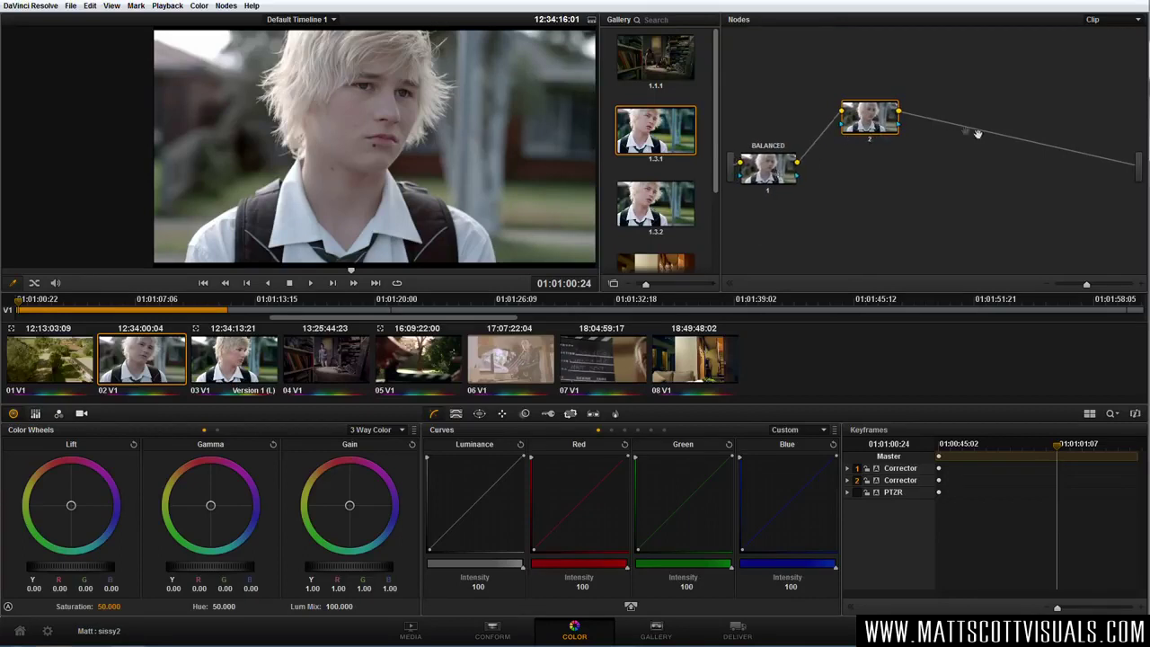
pyautogui.moveTo(884, 127); pyautogui.dragTo(884, 118)
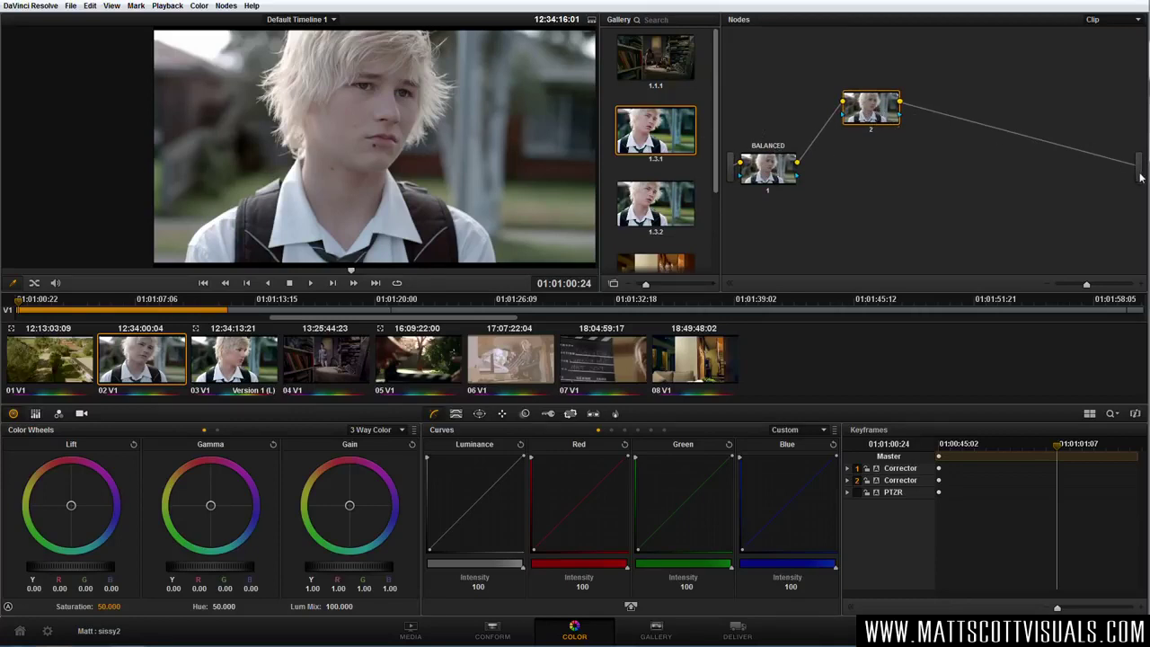
pyautogui.moveTo(875, 110); pyautogui.dragTo(842, 109)
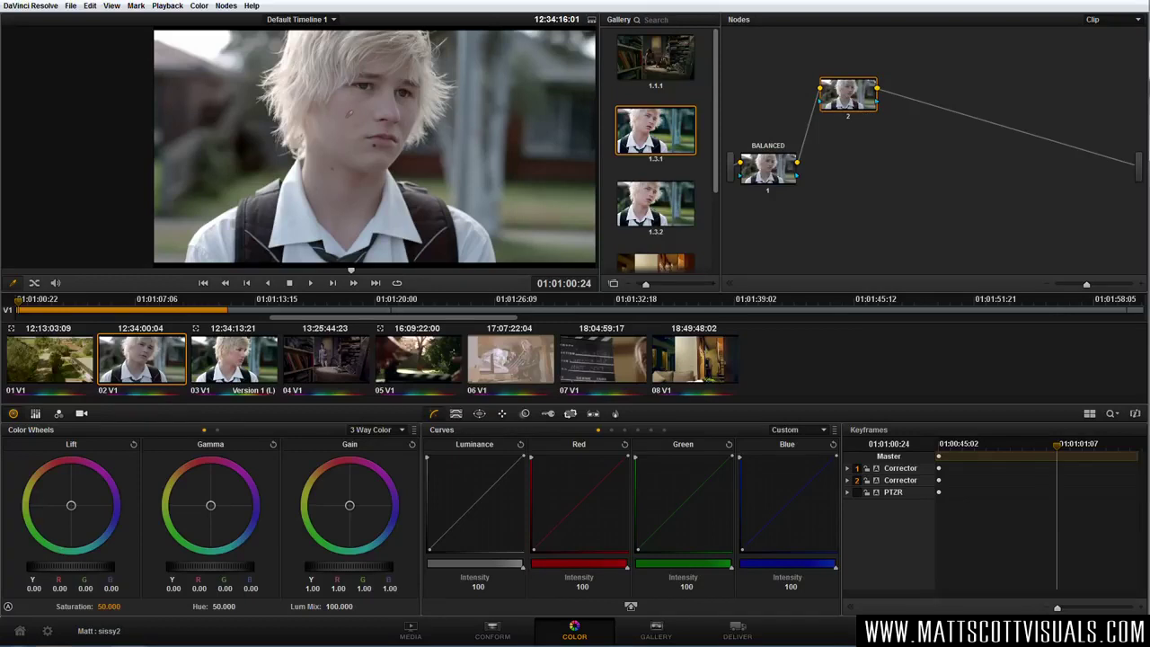
# Try sampling the boy's cheek with the HSL Qualifier on the BALANCED node, and undo the sample.
pyautogui.click(763, 171)
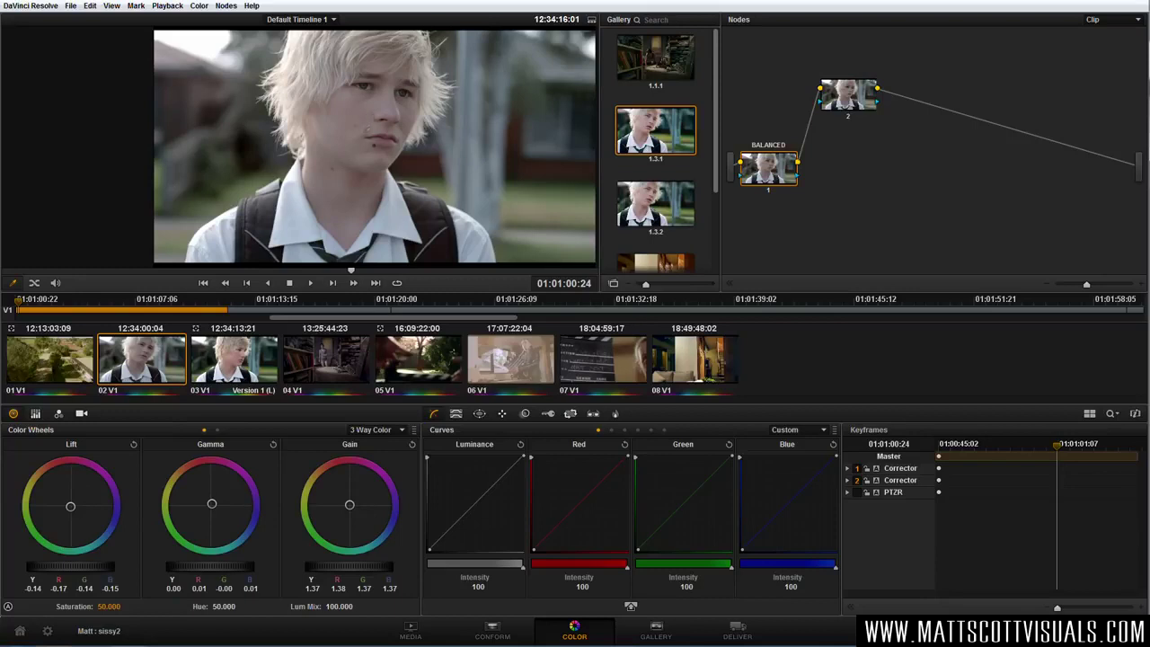
pyautogui.click(456, 413)
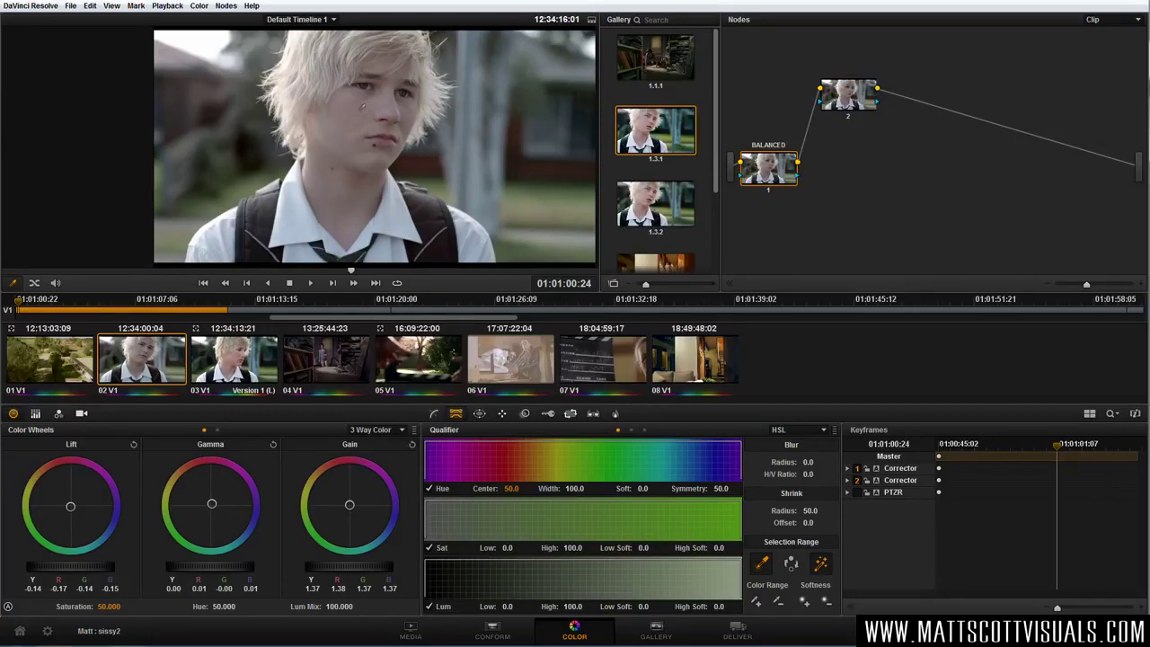
pyautogui.click(362, 106)
pyautogui.hotkey('ctrl', 'z')
# On node 2, narrow the qualifier's hue range to a width of 26.7 centred at 36.3.
pyautogui.click(845, 106)
pyautogui.moveTo(575, 488)
pyautogui.mouseDown()
pyautogui.moveTo(548, 487)
pyautogui.moveTo(582, 488)
pyautogui.mouseUp()
pyautogui.moveTo(511, 488)
pyautogui.mouseDown()
pyautogui.moveTo(523, 489)
pyautogui.moveTo(510, 487)
pyautogui.mouseUp()
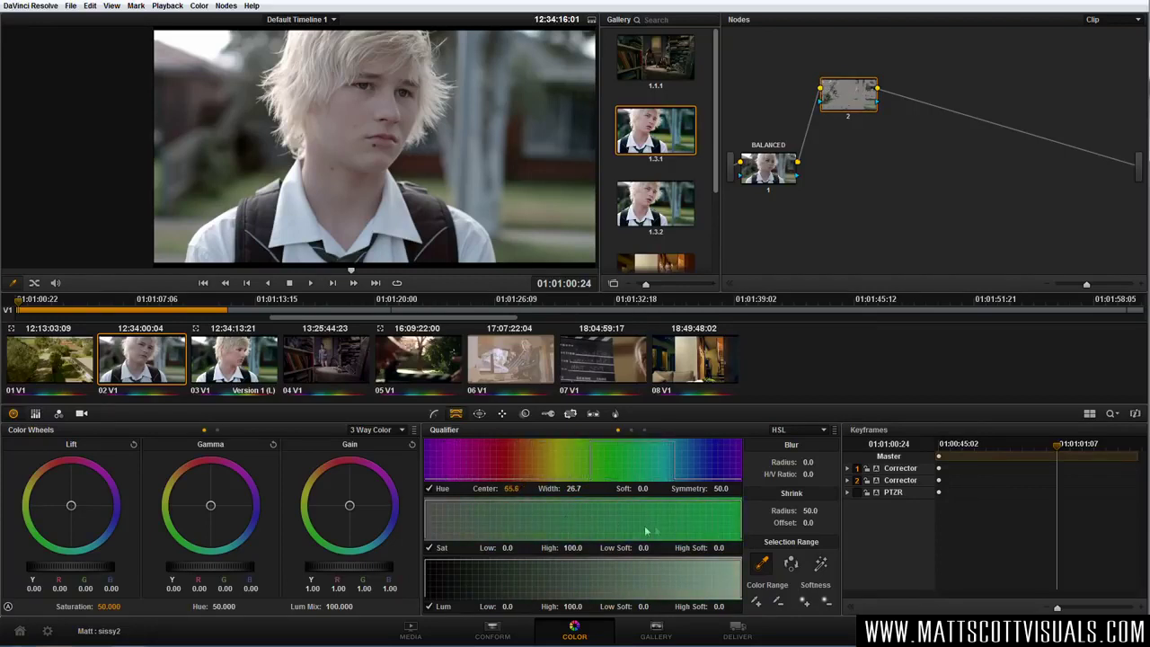
pyautogui.moveTo(510, 488); pyautogui.dragTo(524, 488)
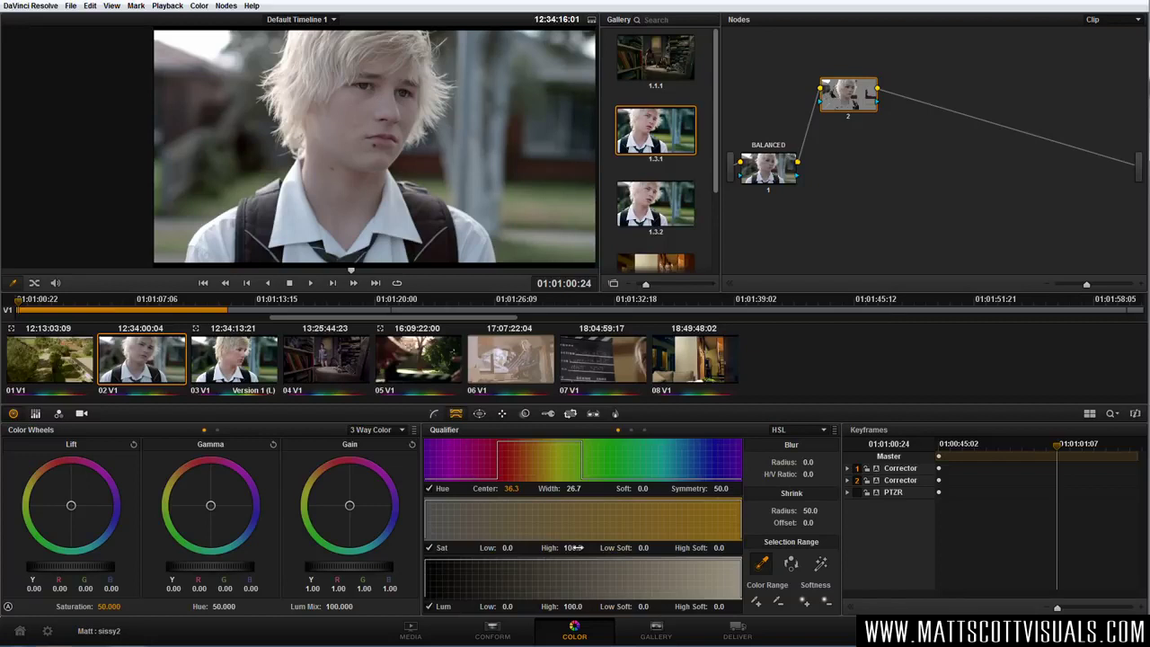
# Limit node 2's qualifier to saturation high 26.8, luminance low 52.3 and high 64.0, and highlight the selected range in the viewer.
pyautogui.moveTo(573, 547); pyautogui.dragTo(650, 547)
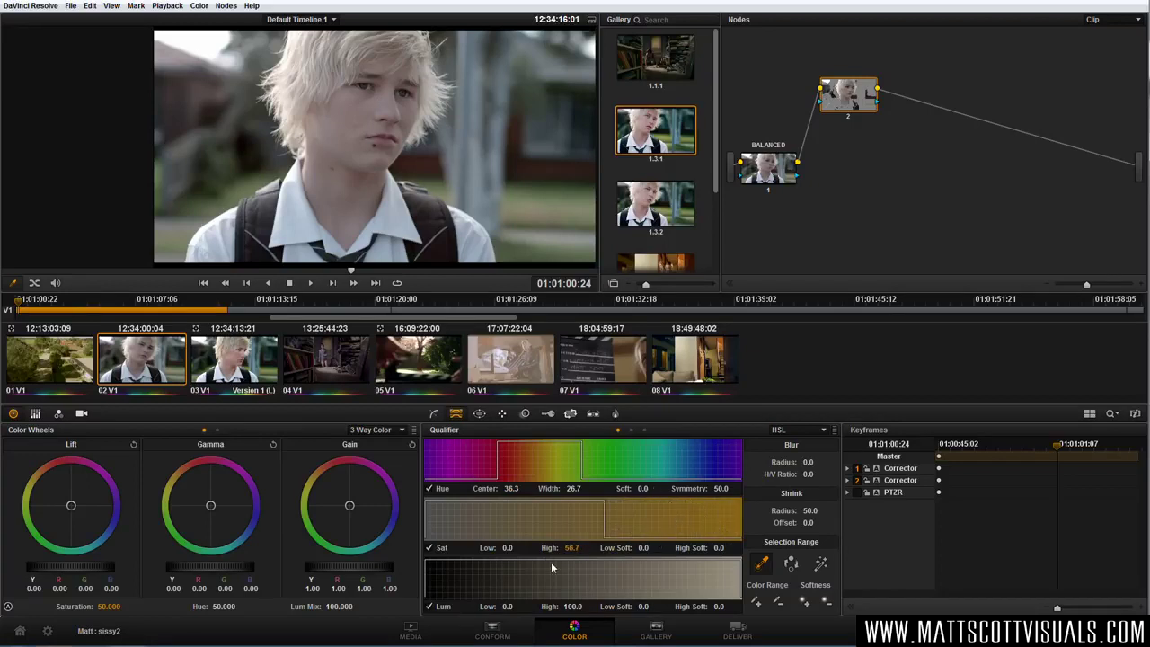
pyautogui.moveTo(572, 547); pyautogui.dragTo(766, 547)
pyautogui.click(507, 548)
pyautogui.moveTo(508, 607); pyautogui.dragTo(581, 607)
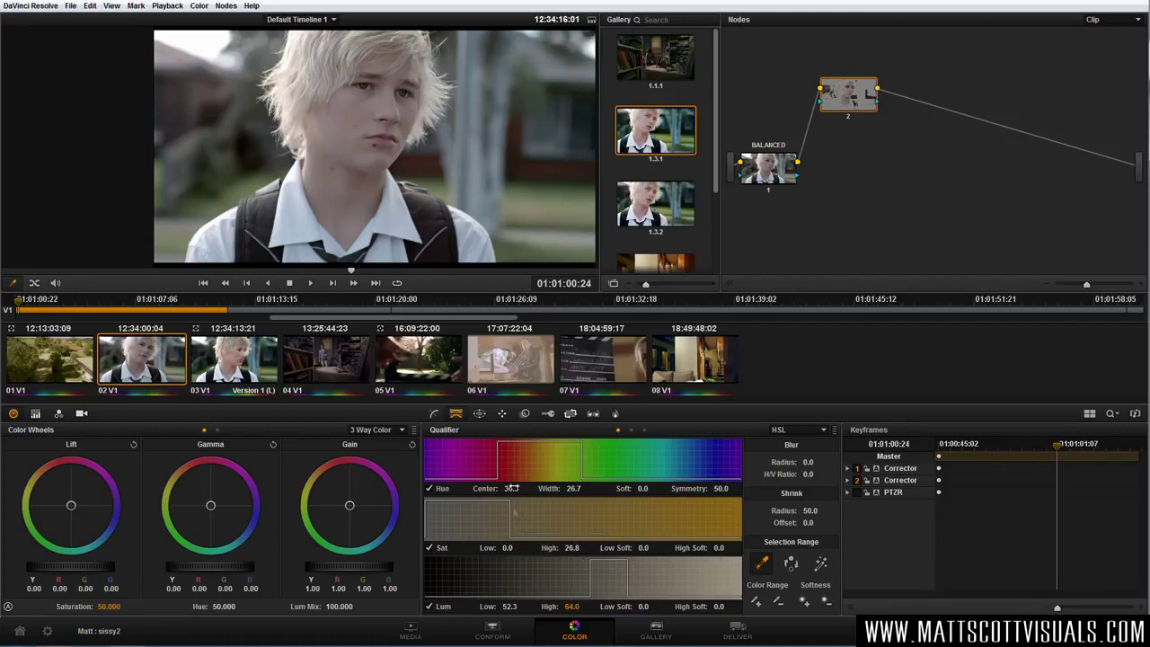
pyautogui.click(820, 564)
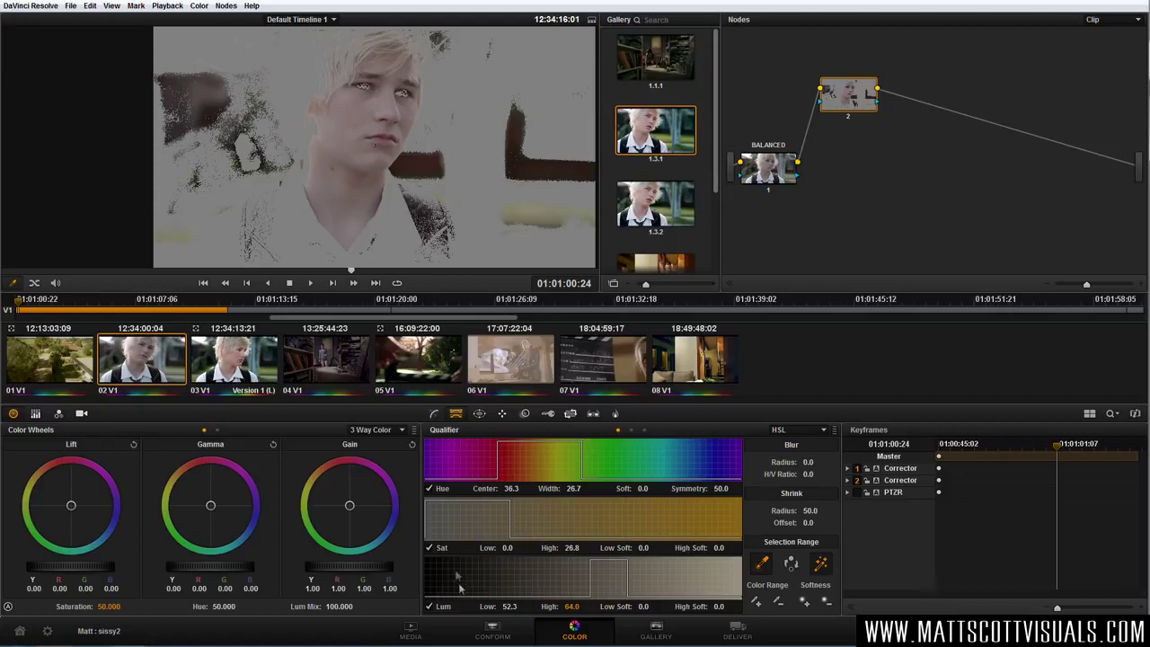
# Raise node 2's qualifier luminance low to 58.1 and narrow its hue range to a width of 22.3 centred at 30.3.
pyautogui.moveTo(510, 605); pyautogui.dragTo(521, 606)
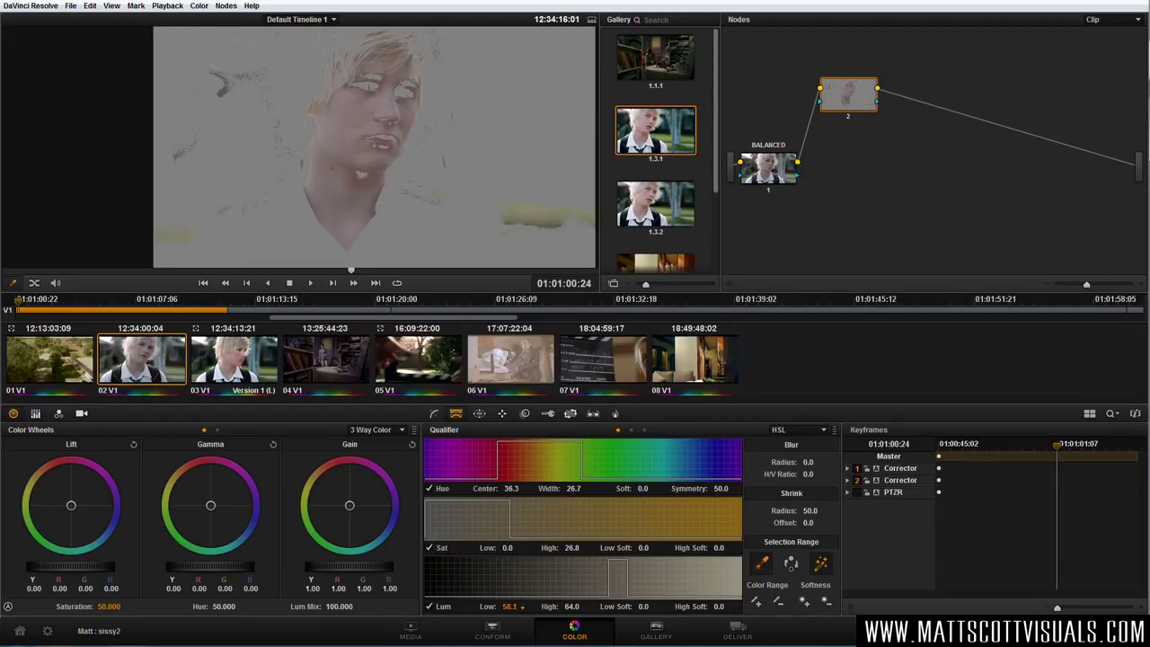
pyautogui.hotkey('ctrl', 'f')
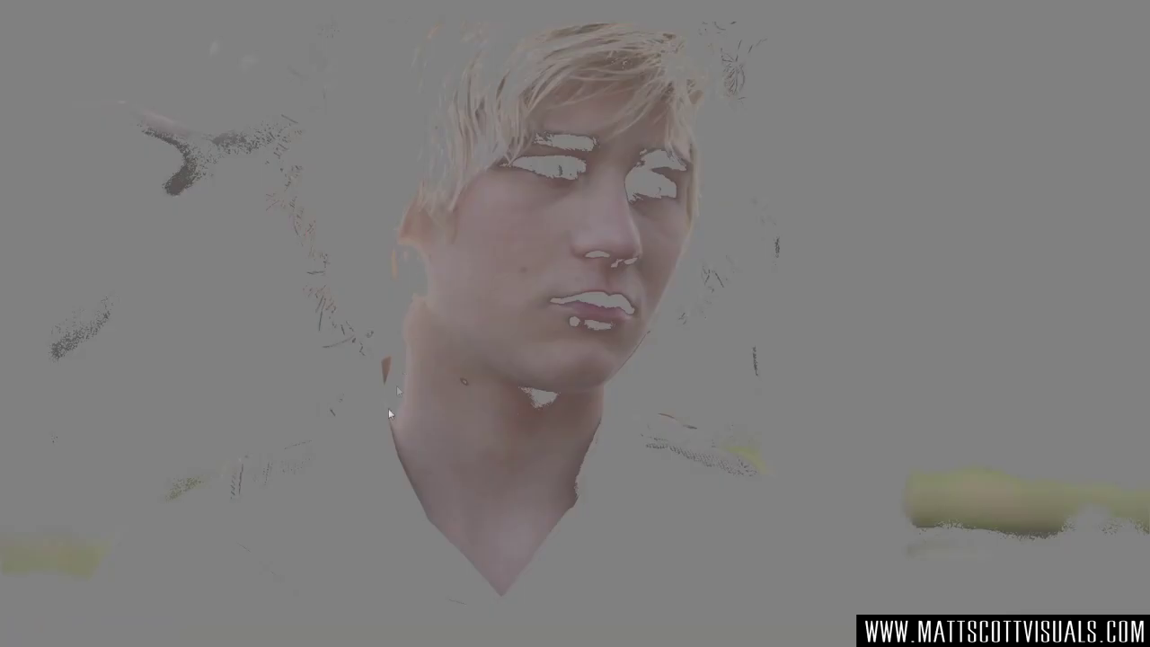
pyautogui.hotkey('ctrl', 'f')
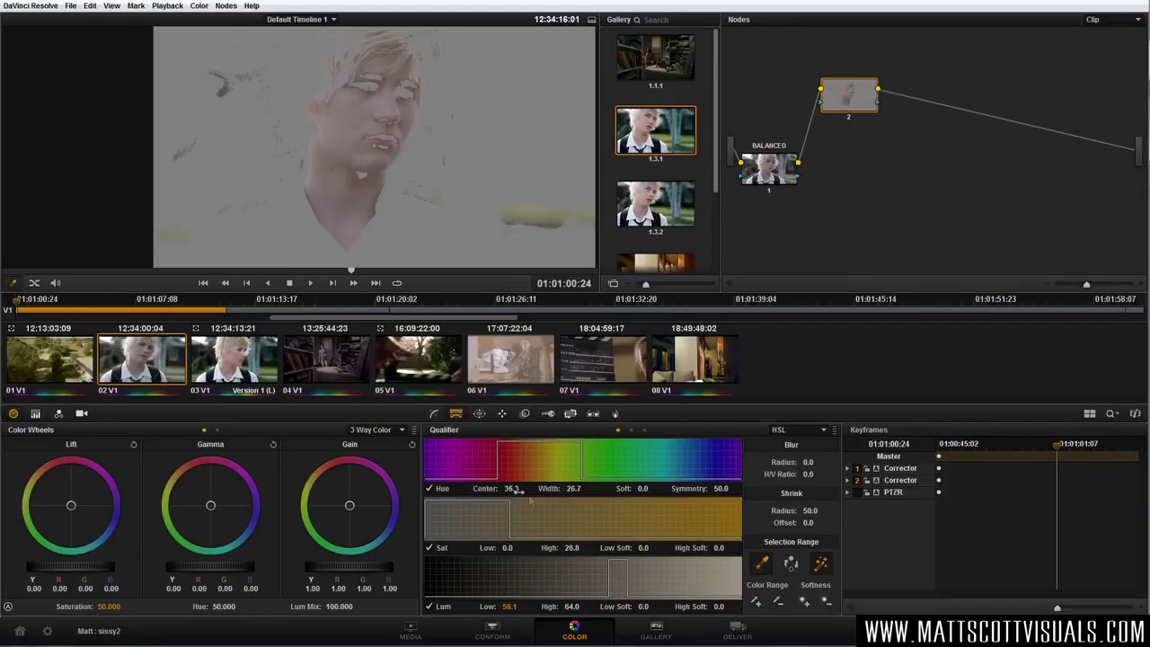
pyautogui.moveTo(575, 488); pyautogui.dragTo(586, 489)
pyautogui.moveTo(510, 488)
pyautogui.mouseDown()
pyautogui.moveTo(498, 488)
pyautogui.moveTo(520, 488)
pyautogui.mouseUp()
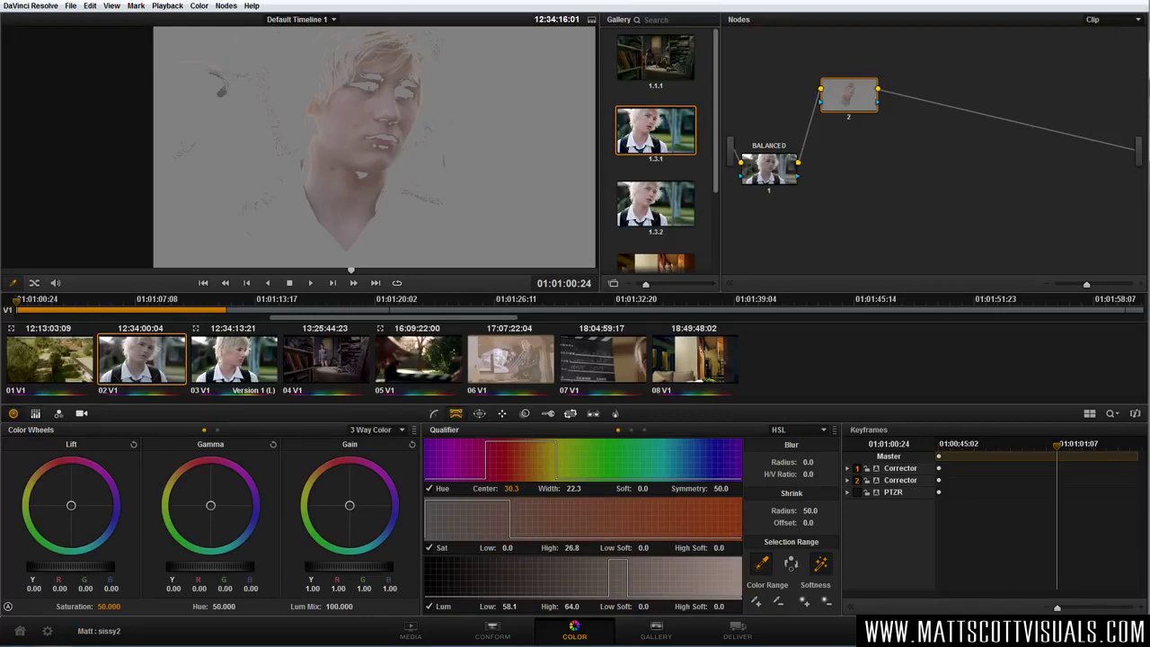
pyautogui.scroll(2, 385, 77)
pyautogui.moveTo(385, 77); pyautogui.dragTo(414, 144)
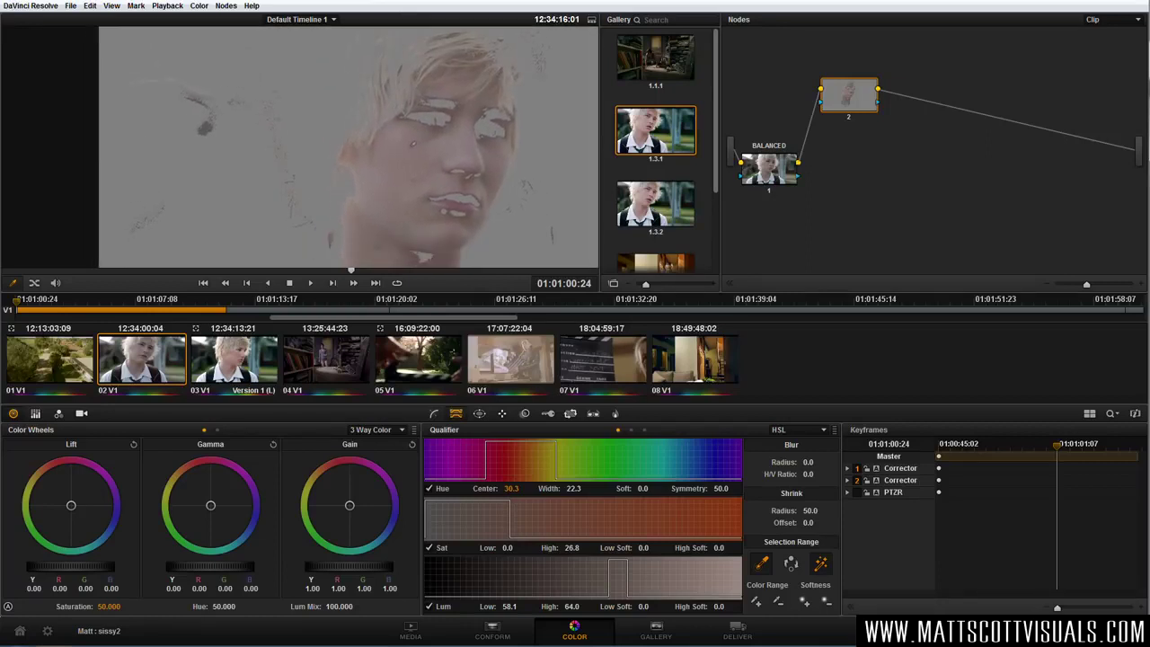
# Set node 2's qualifier luminance high to 62.6 with a high softness of 4.2.
pyautogui.moveTo(570, 607)
pyautogui.mouseDown()
pyautogui.moveTo(559, 606)
pyautogui.moveTo(569, 607)
pyautogui.mouseUp()
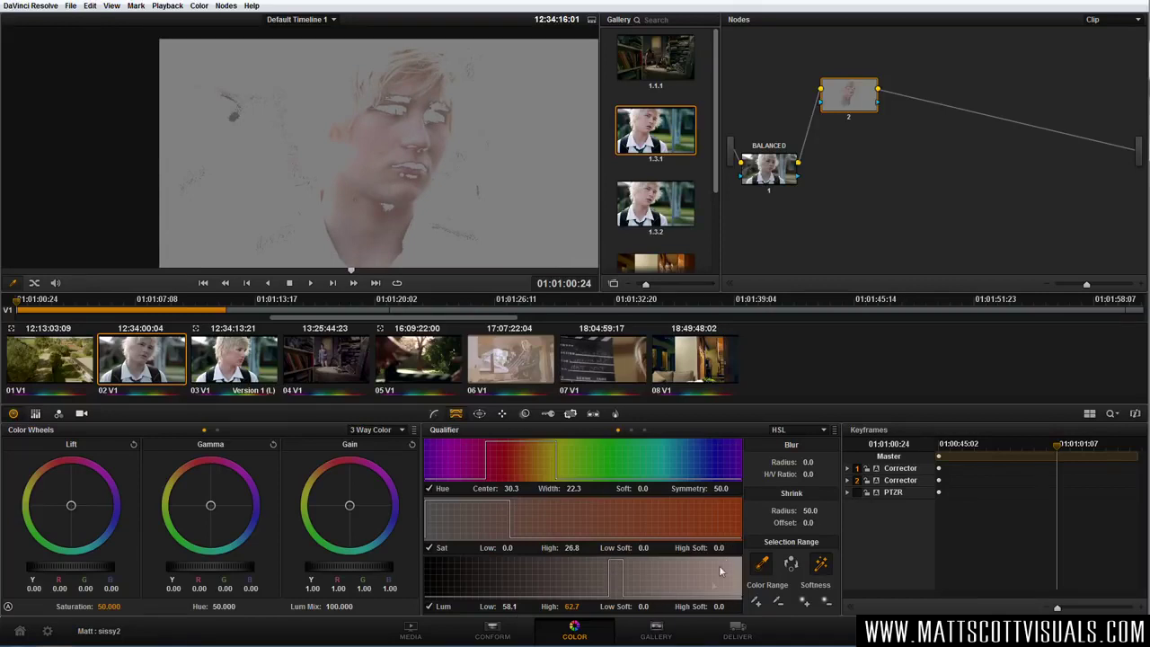
pyautogui.moveTo(718, 607); pyautogui.dragTo(730, 606)
pyautogui.moveTo(573, 606); pyautogui.dragTo(585, 606)
pyautogui.moveTo(584, 606); pyautogui.dragTo(581, 606)
# Blur node 2's qualifier matte with a radius of 55.8 and lower its luminance low to 54.3.
pyautogui.moveTo(798, 464); pyautogui.dragTo(822, 459)
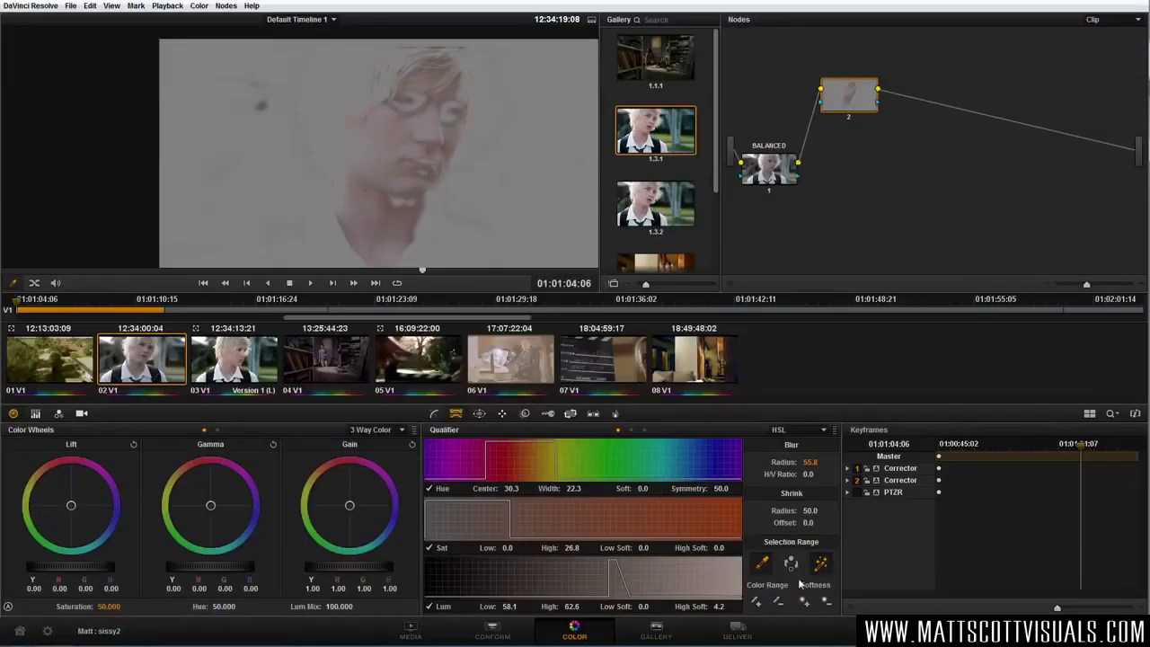
pyautogui.scroll(2, 421, 117)
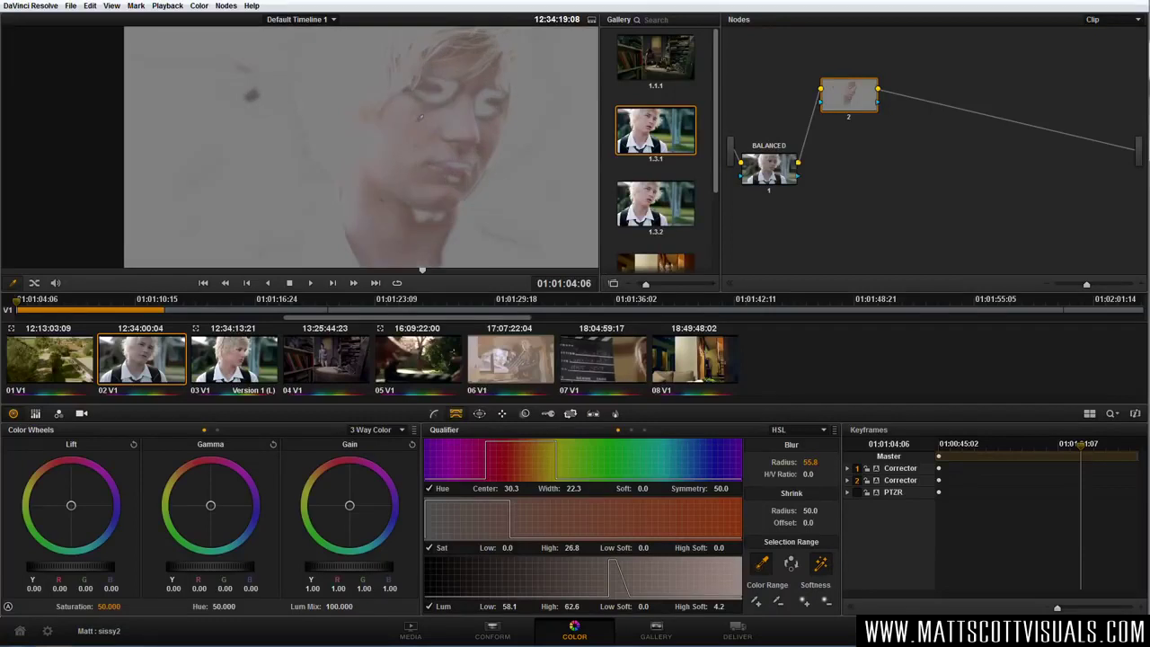
pyautogui.scroll(1, 420, 117)
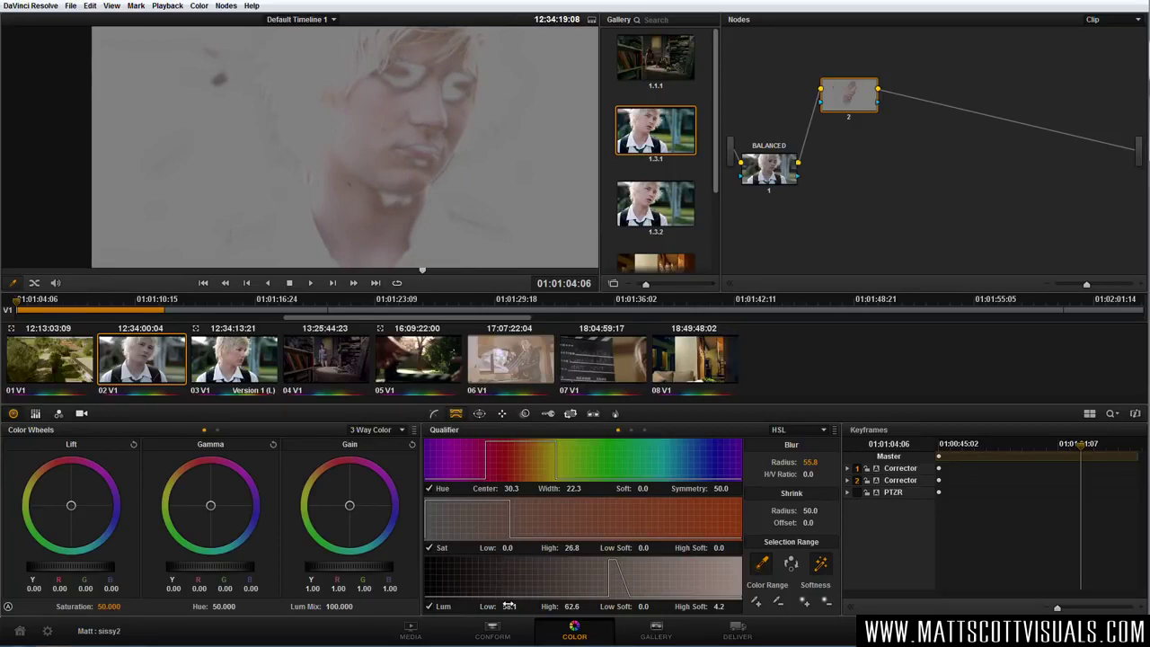
pyautogui.moveTo(509, 607); pyautogui.dragTo(522, 606)
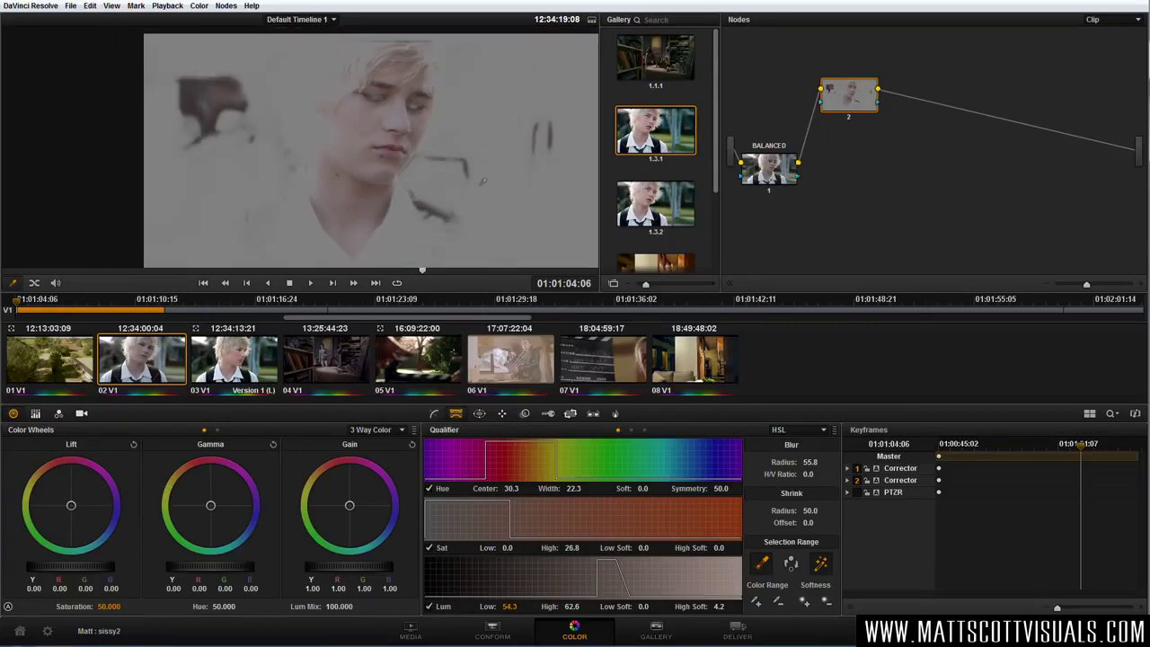
# Try fitting a tilted circular window around the boy's face and neck on node 2, and switch it off.
pyautogui.click(480, 415)
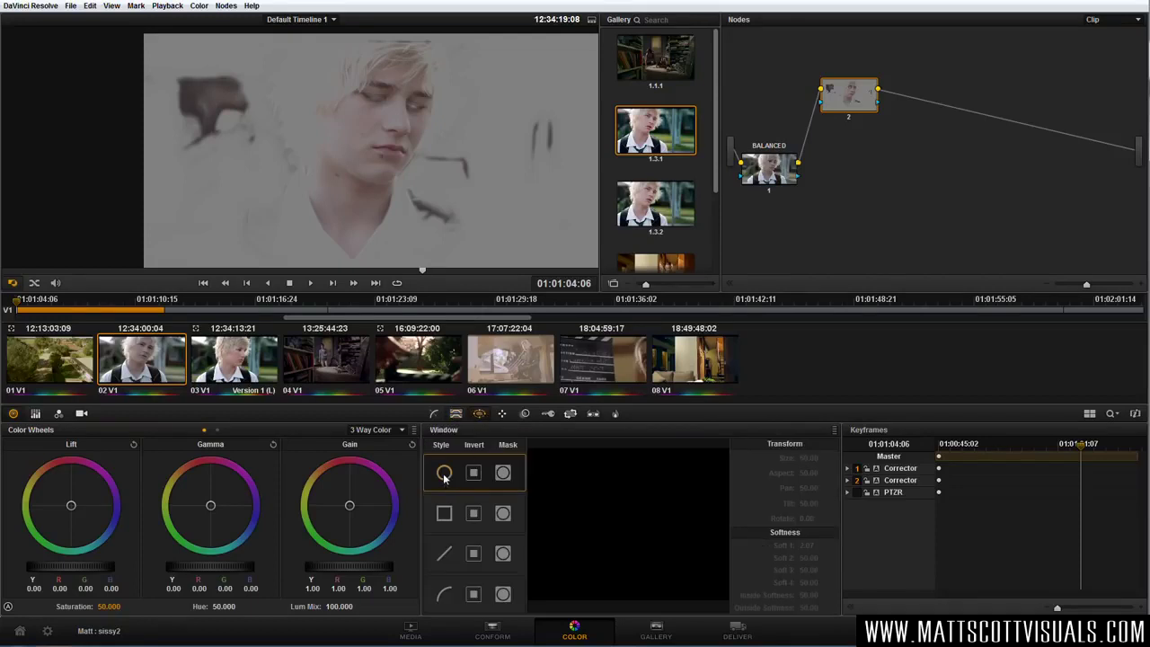
pyautogui.click(444, 477)
pyautogui.moveTo(397, 196); pyautogui.dragTo(375, 212)
pyautogui.moveTo(375, 88); pyautogui.dragTo(388, 85)
pyautogui.moveTo(375, 208); pyautogui.dragTo(388, 202)
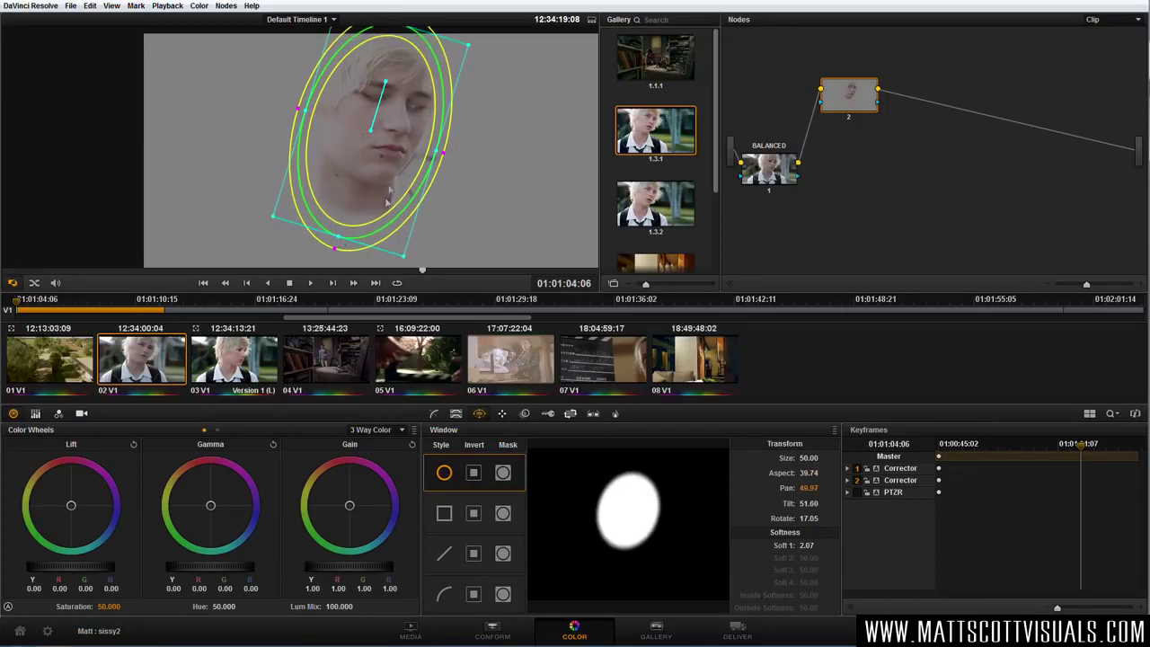
pyautogui.moveTo(440, 155); pyautogui.dragTo(441, 159)
pyautogui.moveTo(339, 250); pyautogui.dragTo(368, 208)
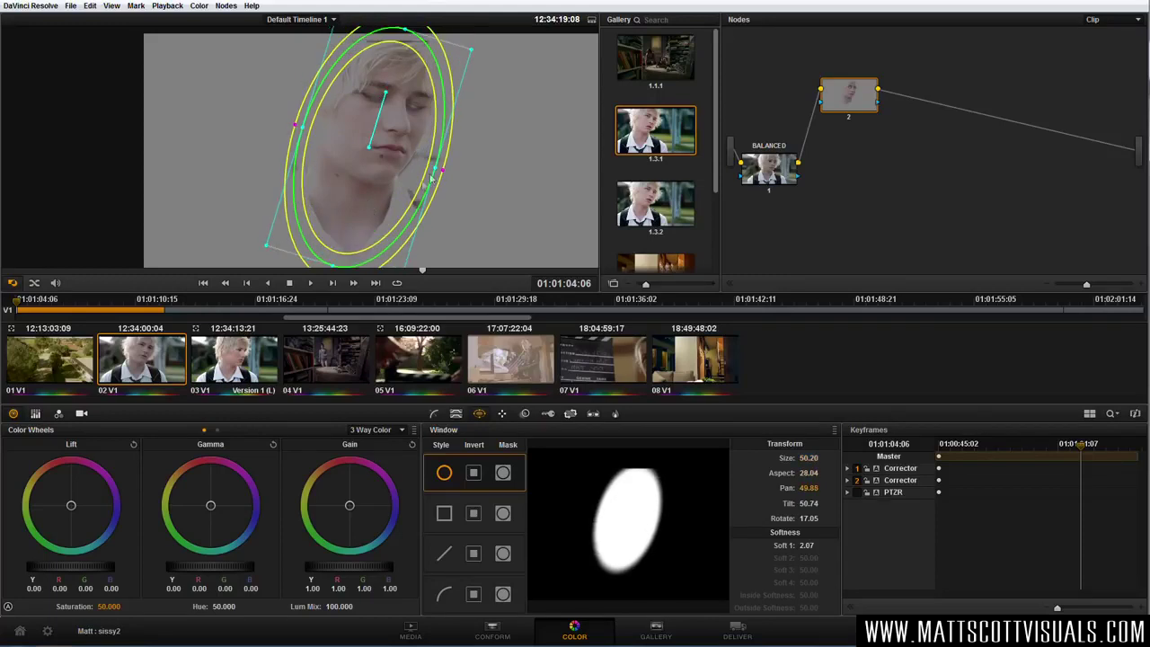
pyautogui.moveTo(440, 173); pyautogui.dragTo(398, 194)
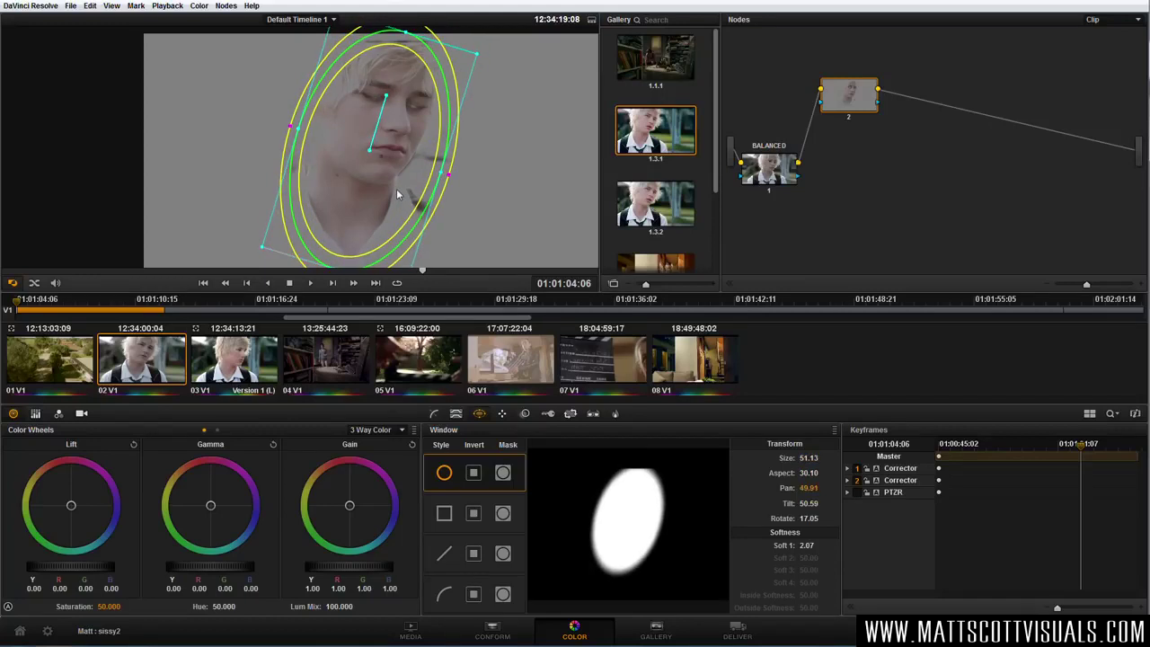
pyautogui.click(444, 473)
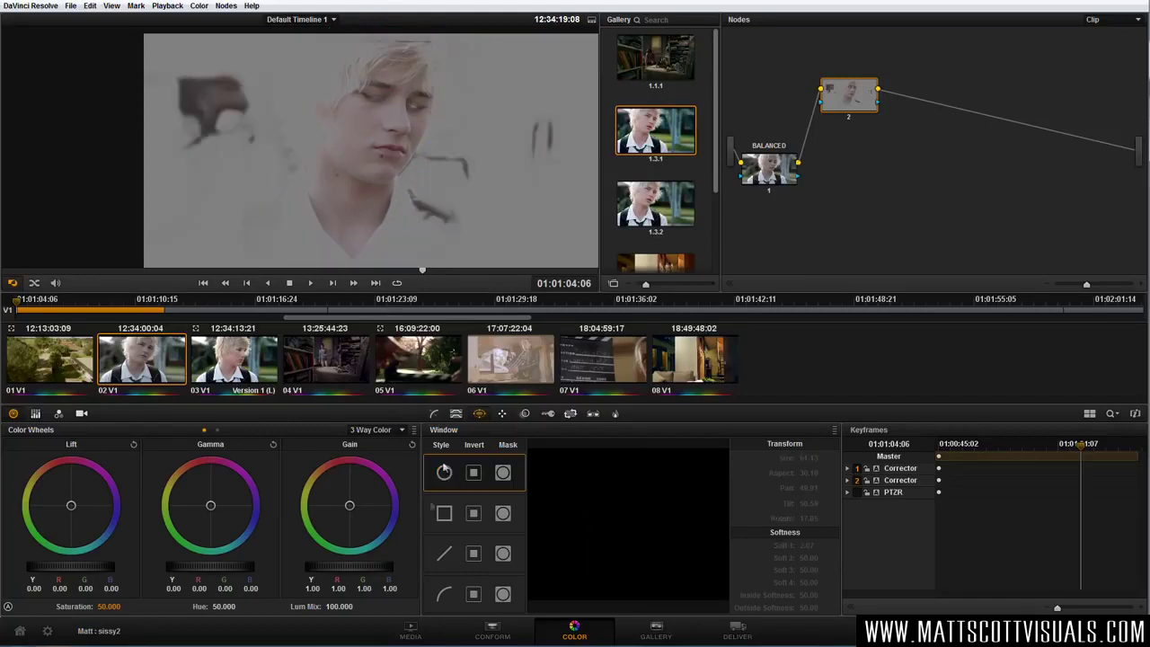
# Enable a curve window on node 2 and draw a closed outline around the boy's hair, face, neck and open collar.
pyautogui.click(444, 596)
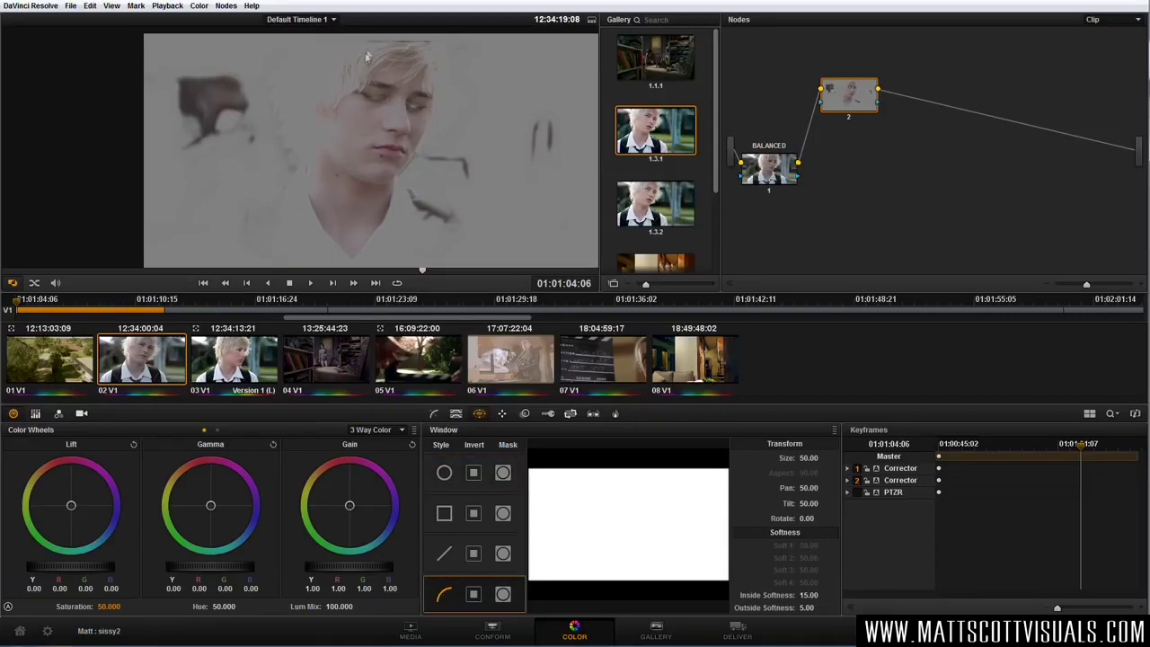
pyautogui.click(333, 82)
pyautogui.click(300, 121)
pyautogui.click(299, 194)
pyautogui.click(353, 263)
pyautogui.click(395, 211)
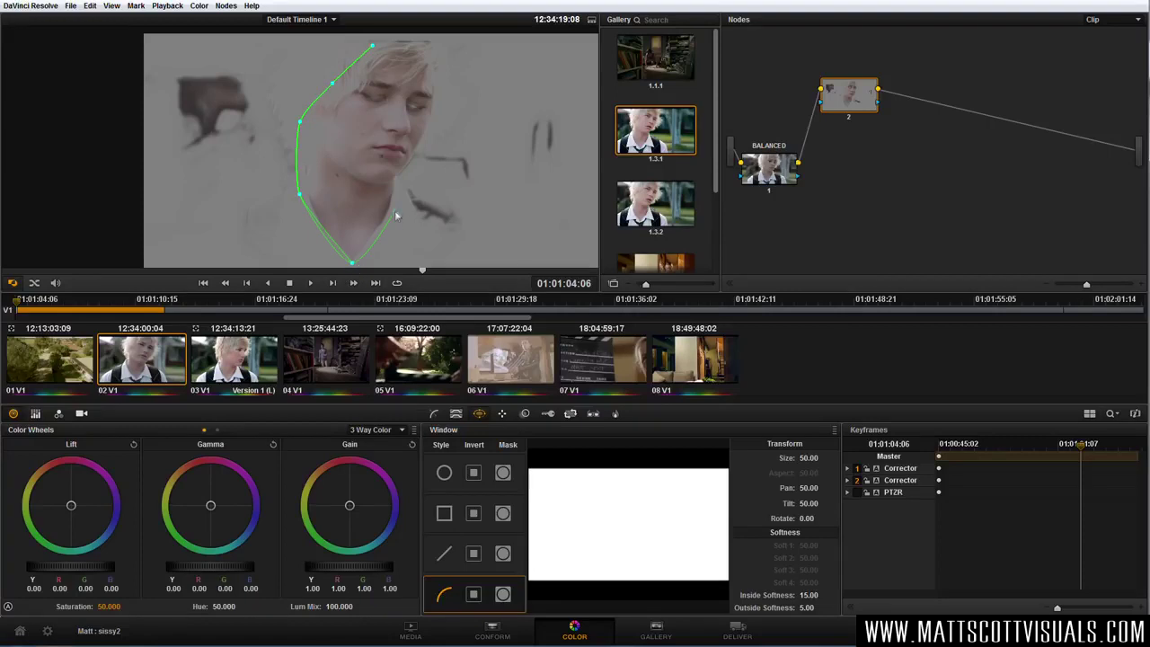
pyautogui.click(409, 169)
pyautogui.click(436, 112)
pyautogui.click(430, 67)
pyautogui.click(381, 47)
pyautogui.click(372, 45)
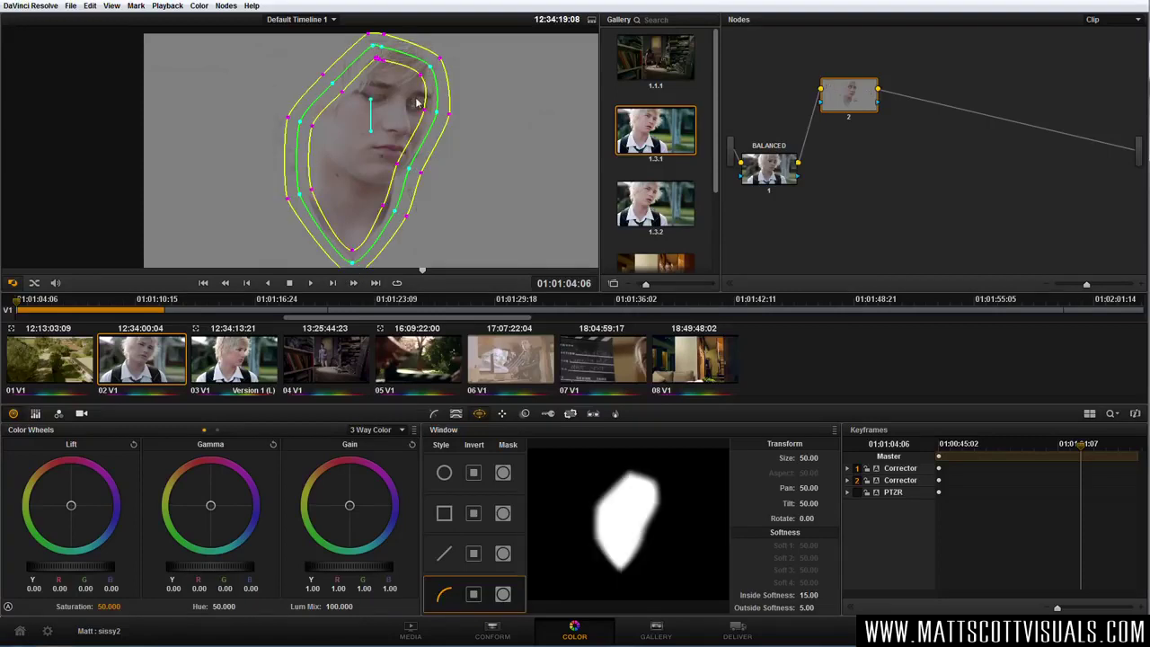
# Reshape the curve window's outline and tighten its softness points along the boy's forehead, cheek, jaw and front of the neck.
pyautogui.moveTo(420, 117); pyautogui.dragTo(435, 112)
pyautogui.moveTo(403, 176); pyautogui.dragTo(443, 238)
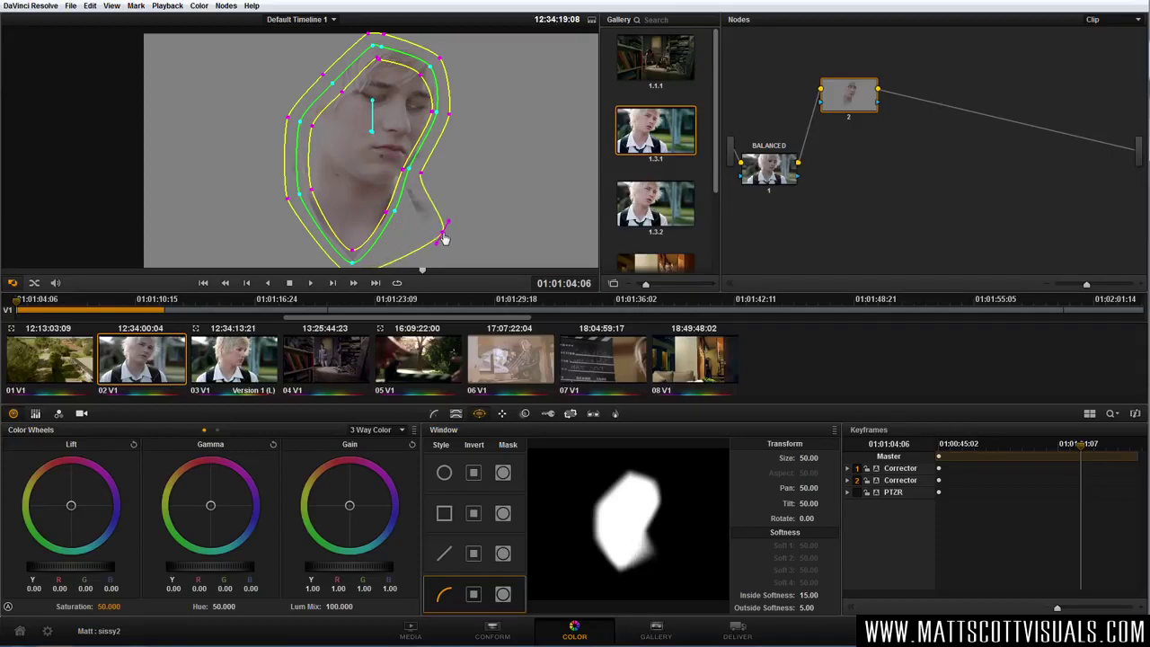
pyautogui.moveTo(440, 231); pyautogui.dragTo(411, 185)
pyautogui.moveTo(449, 120); pyautogui.dragTo(445, 121)
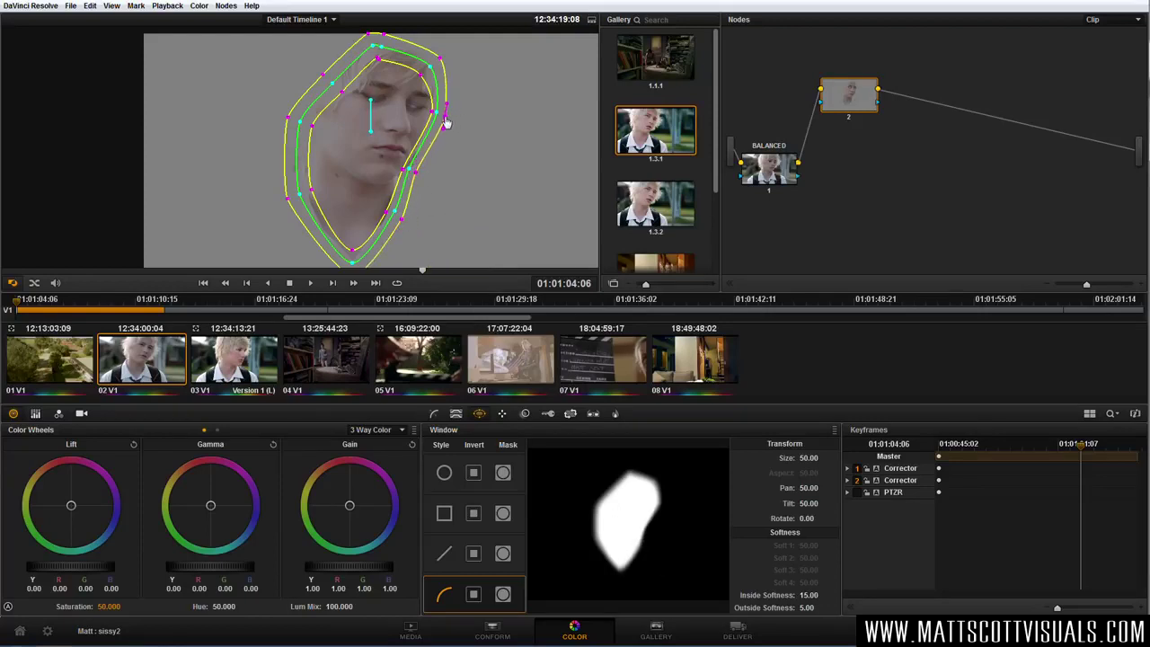
pyautogui.moveTo(441, 59); pyautogui.dragTo(381, 59)
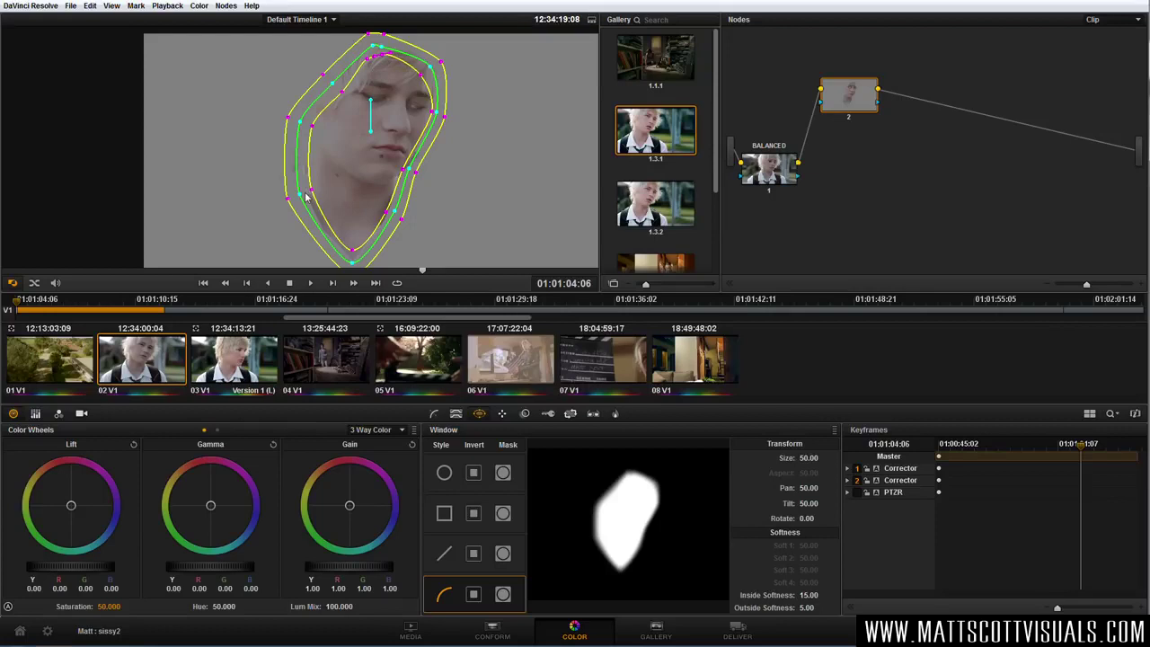
# Adjust the curve window's points around the back of the boy's hair and neck for a looser fit.
pyautogui.moveTo(303, 195)
pyautogui.mouseDown()
pyautogui.moveTo(288, 204)
pyautogui.moveTo(284, 188)
pyautogui.moveTo(304, 187)
pyautogui.mouseUp()
pyautogui.click(328, 82)
pyautogui.moveTo(329, 82); pyautogui.dragTo(331, 77)
pyautogui.moveTo(294, 191); pyautogui.dragTo(296, 192)
pyautogui.scroll(-2, 297, 192)
pyautogui.scroll(1, 384, 170)
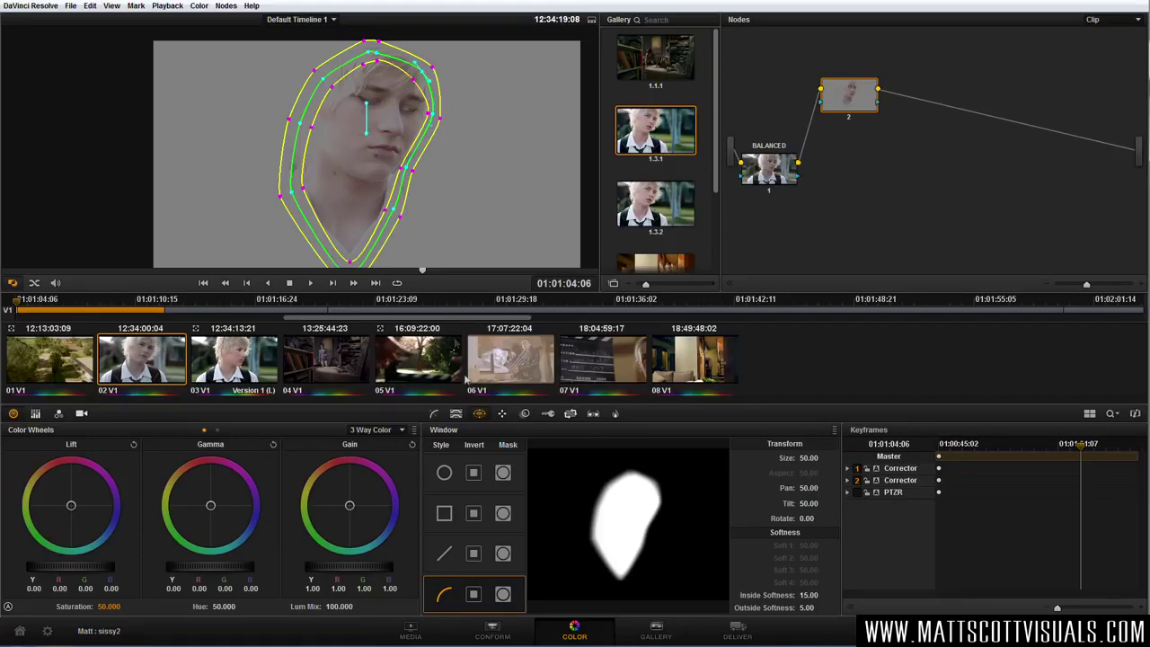
# Track the curve window forward through the clip with zoom tracking turned off.
pyautogui.click(502, 414)
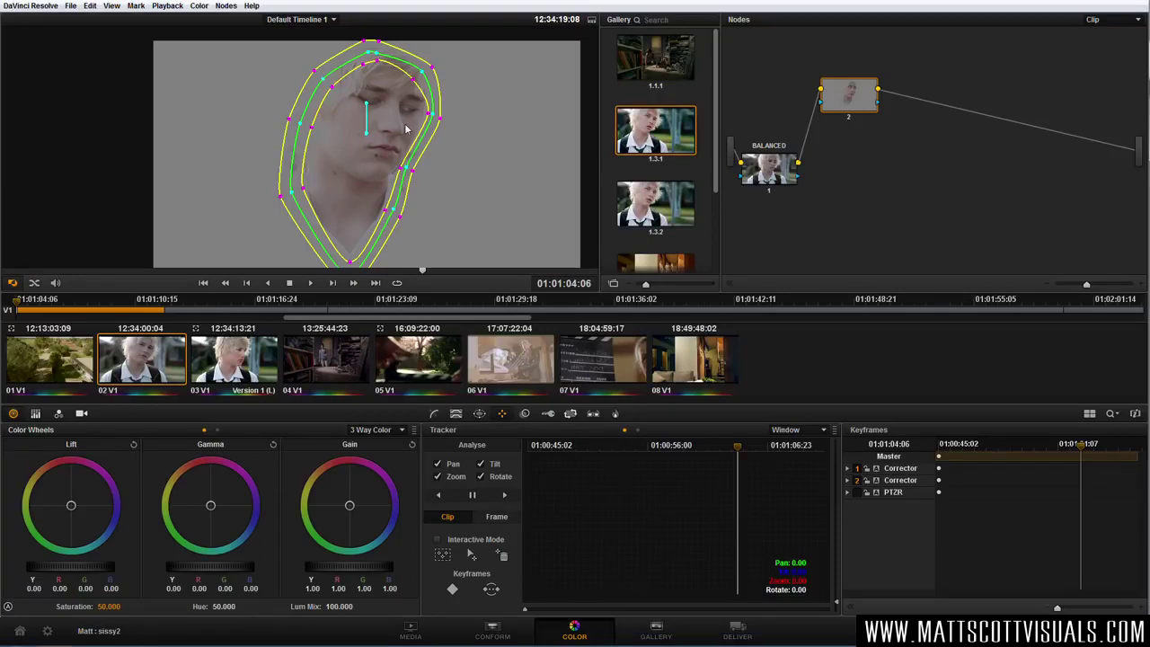
pyautogui.click(438, 477)
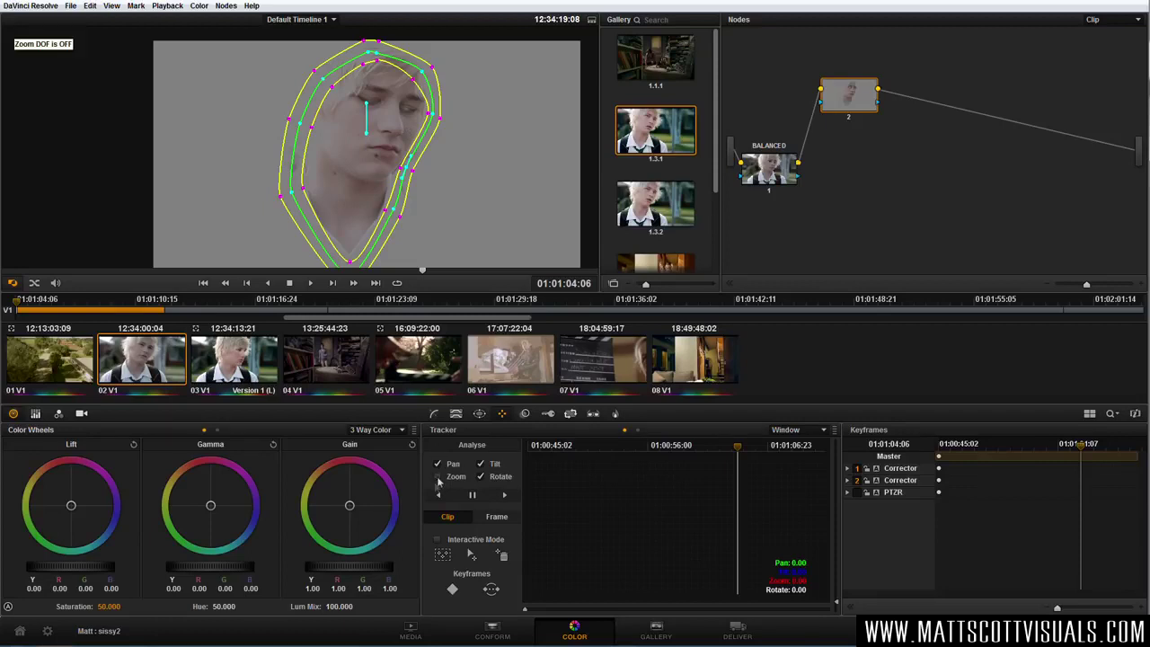
pyautogui.click(507, 499)
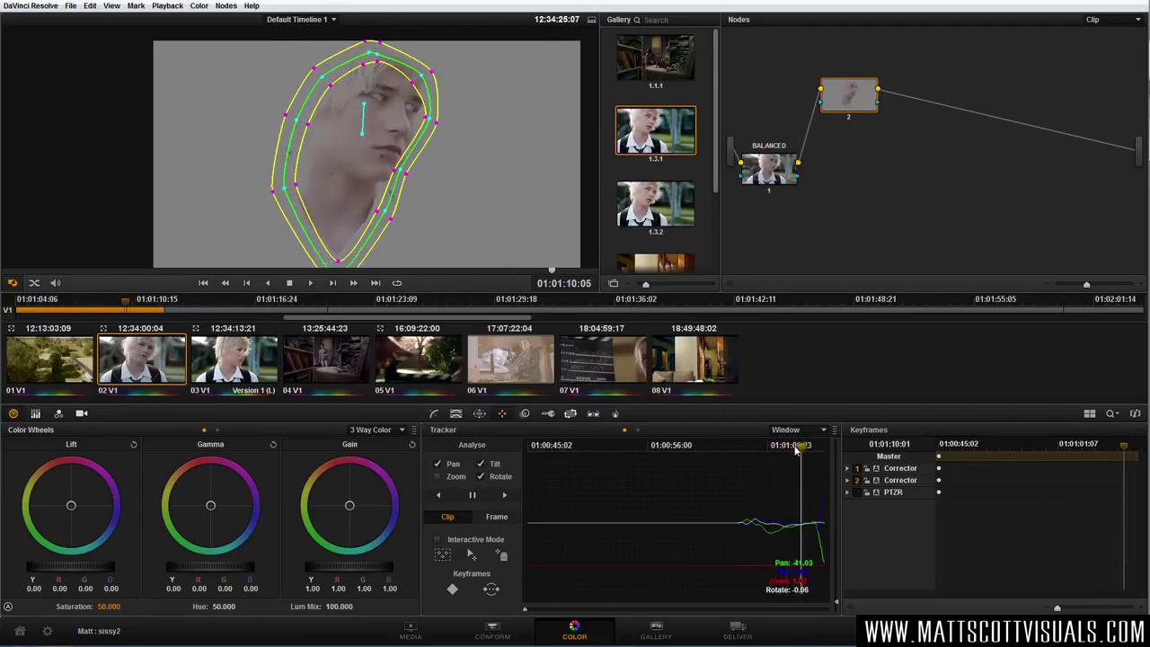
# Return to 01:01:04:06, track the curve window backward, and stop the analysis partway.
pyautogui.moveTo(781, 451); pyautogui.dragTo(738, 454)
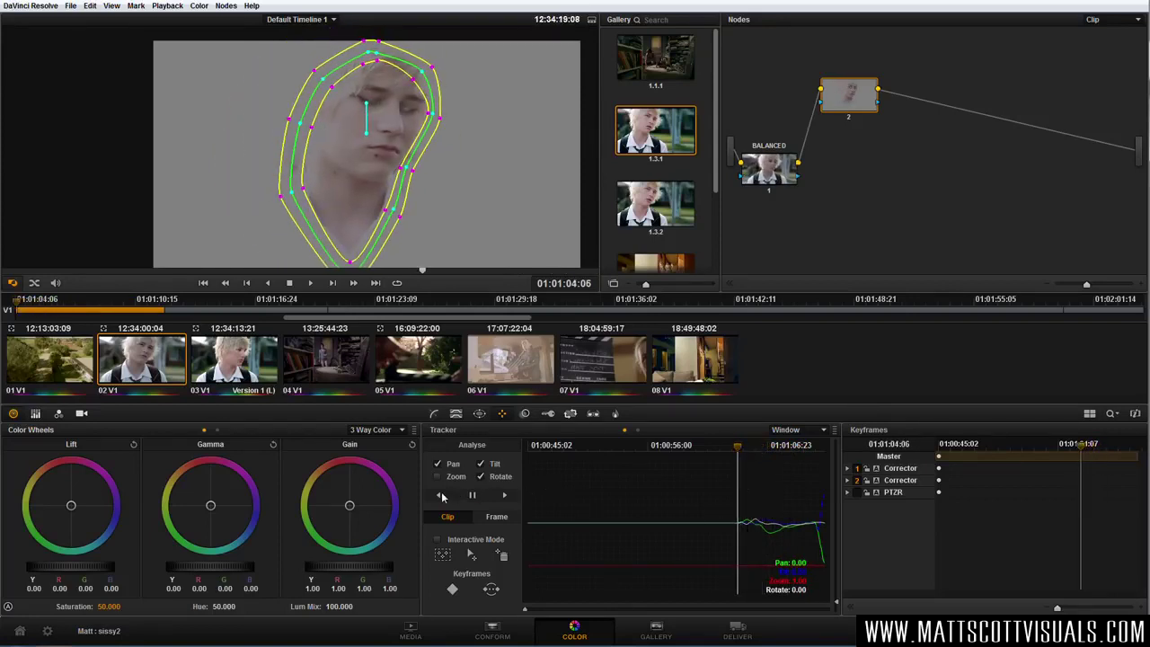
pyautogui.click(441, 495)
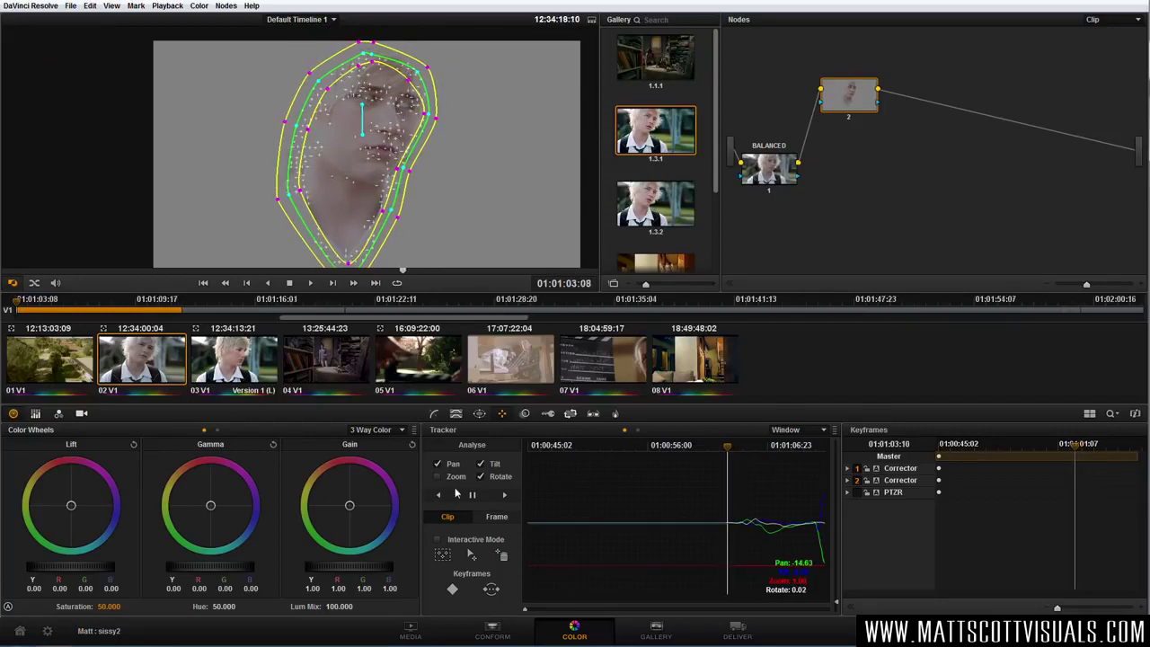
pyautogui.click(471, 494)
# Go to 01:01:04:11, turn on automatic keyframing for node 2, and adjust the window's jaw point to record a keyframe.
pyautogui.moveTo(669, 443); pyautogui.dragTo(750, 458)
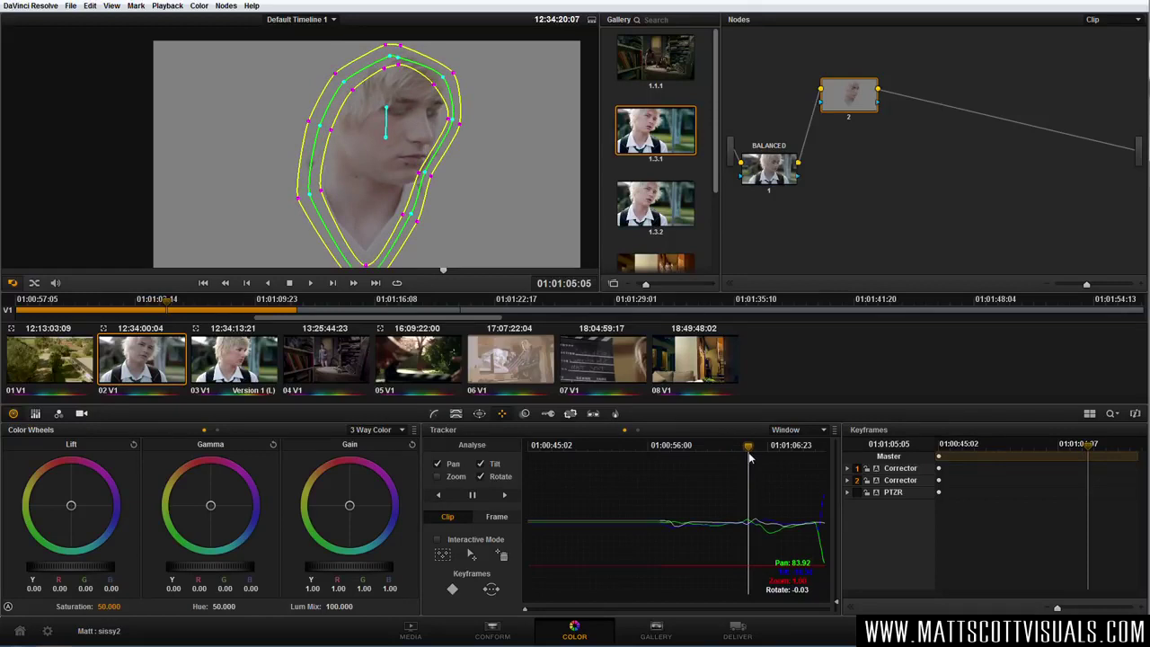
pyautogui.moveTo(750, 458); pyautogui.dragTo(740, 458)
pyautogui.moveTo(853, 100); pyautogui.dragTo(851, 108)
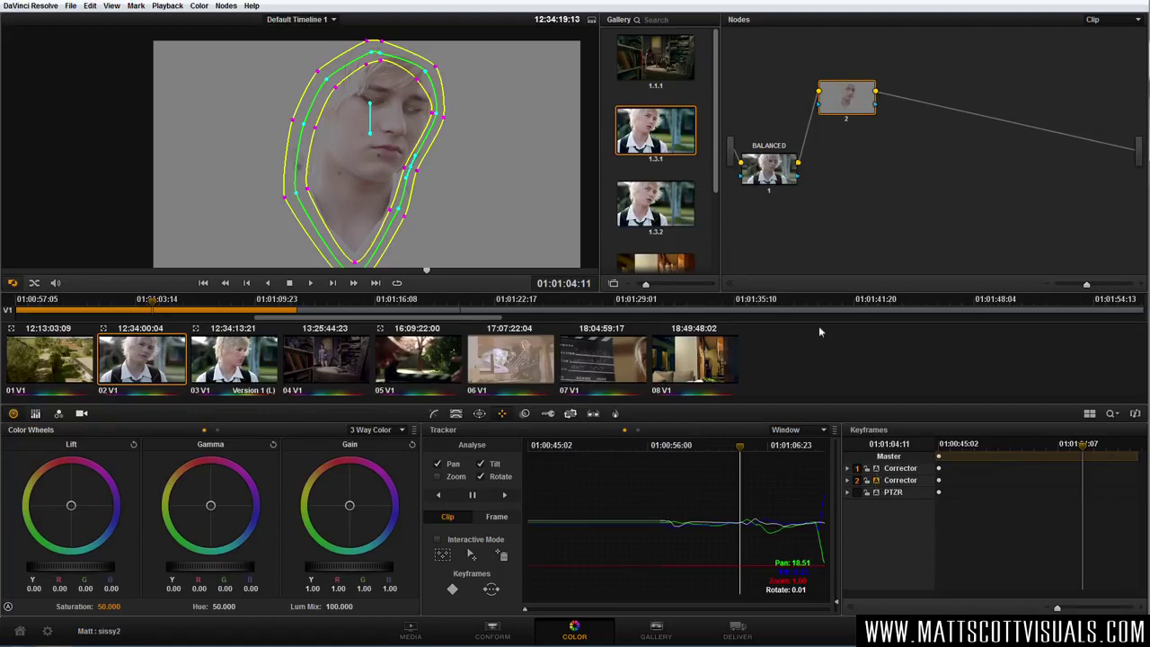
pyautogui.click(413, 173)
# Expand and zoom the keyframe editor, and at 01:01:05:04 keyframe the window reshaped around the boy's jaw, forehead and back of the neck.
pyautogui.click(850, 610)
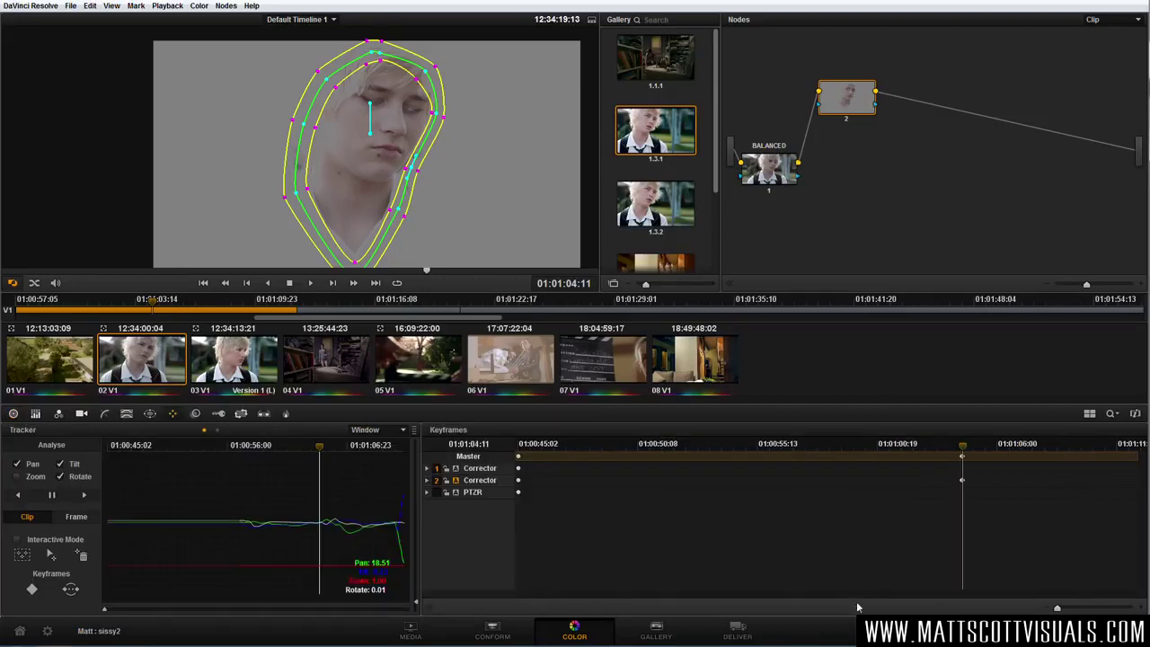
pyautogui.moveTo(1057, 609); pyautogui.dragTo(1058, 609)
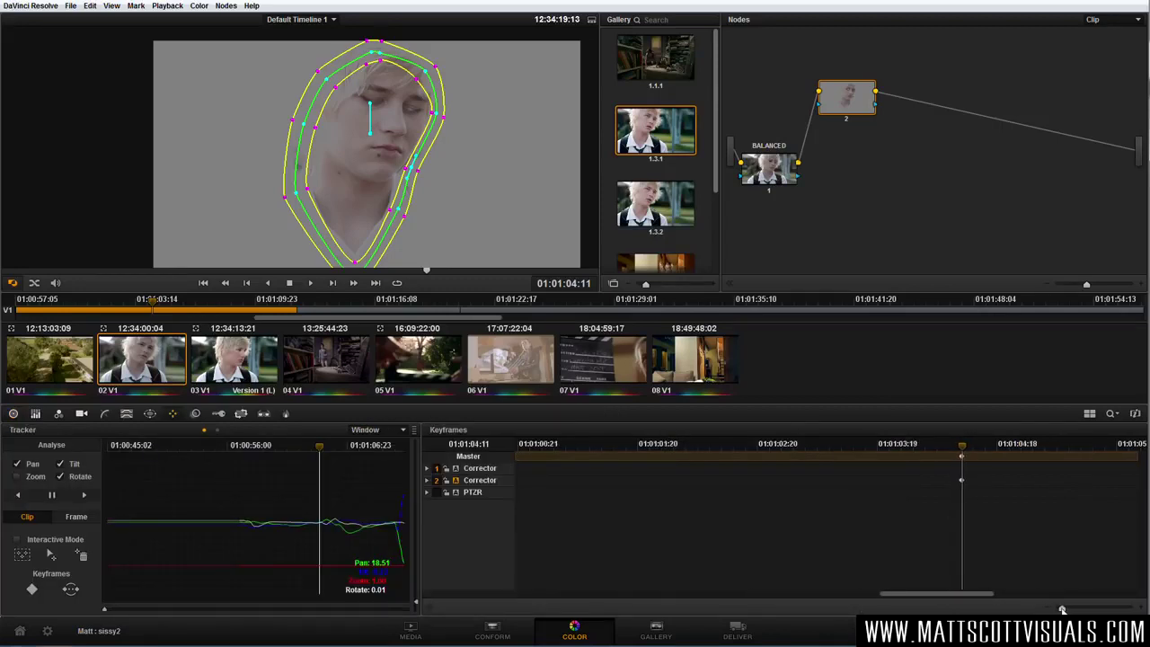
pyautogui.moveTo(972, 599); pyautogui.dragTo(1064, 599)
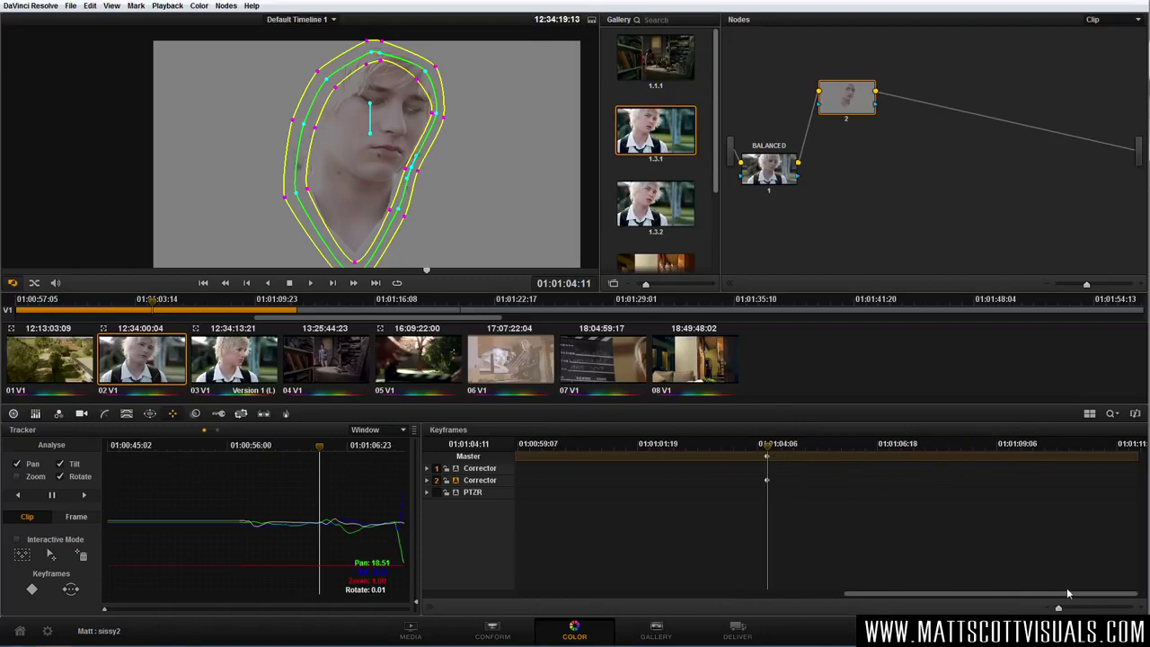
pyautogui.moveTo(773, 452); pyautogui.dragTo(802, 454)
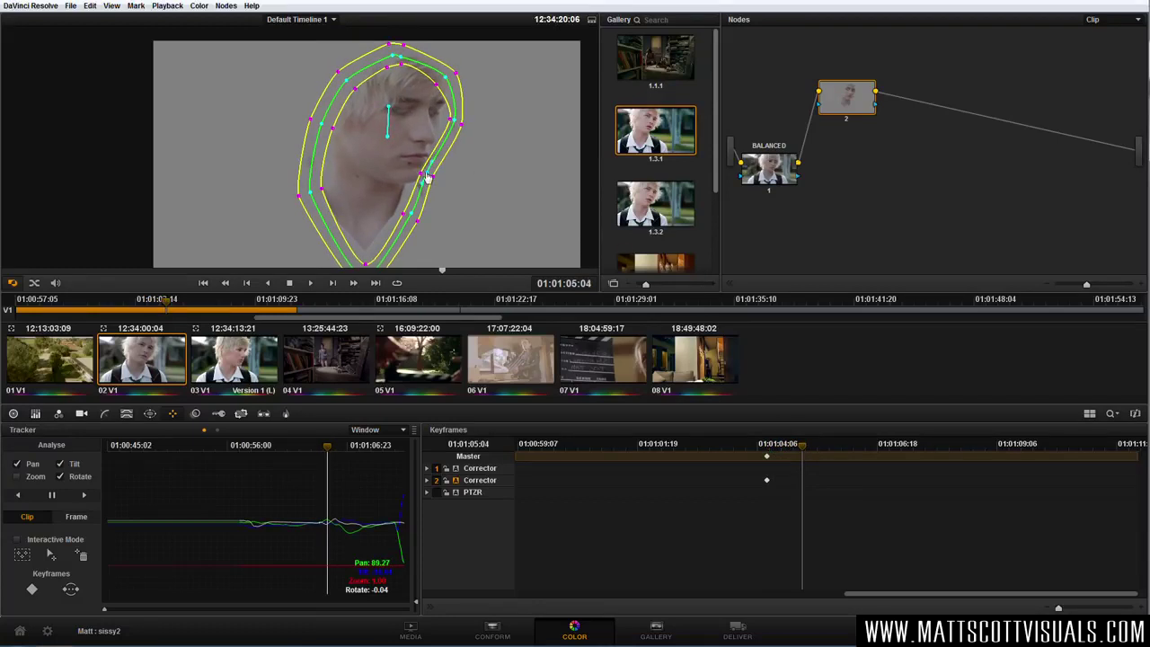
pyautogui.moveTo(439, 185); pyautogui.dragTo(454, 82)
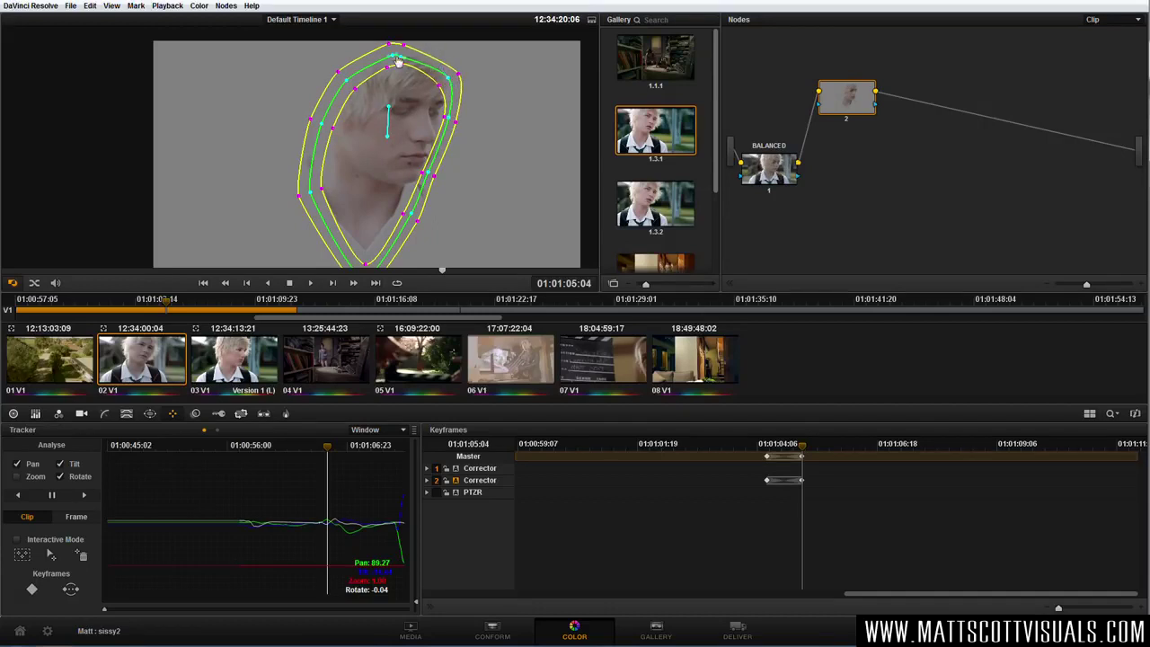
pyautogui.moveTo(322, 192); pyautogui.dragTo(309, 185)
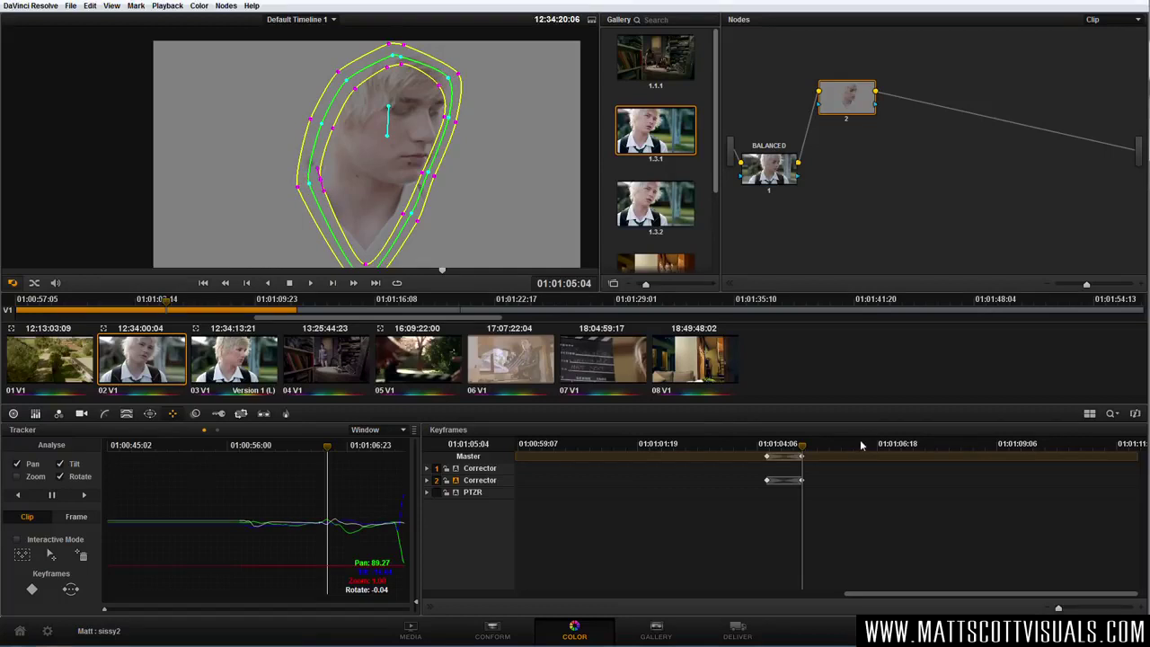
# At 01:01:04:21, keyframe the curve window with its front edge adjusted beside the boy's eye and chin.
pyautogui.moveTo(806, 454)
pyautogui.mouseDown()
pyautogui.moveTo(772, 452)
pyautogui.moveTo(788, 452)
pyautogui.mouseUp()
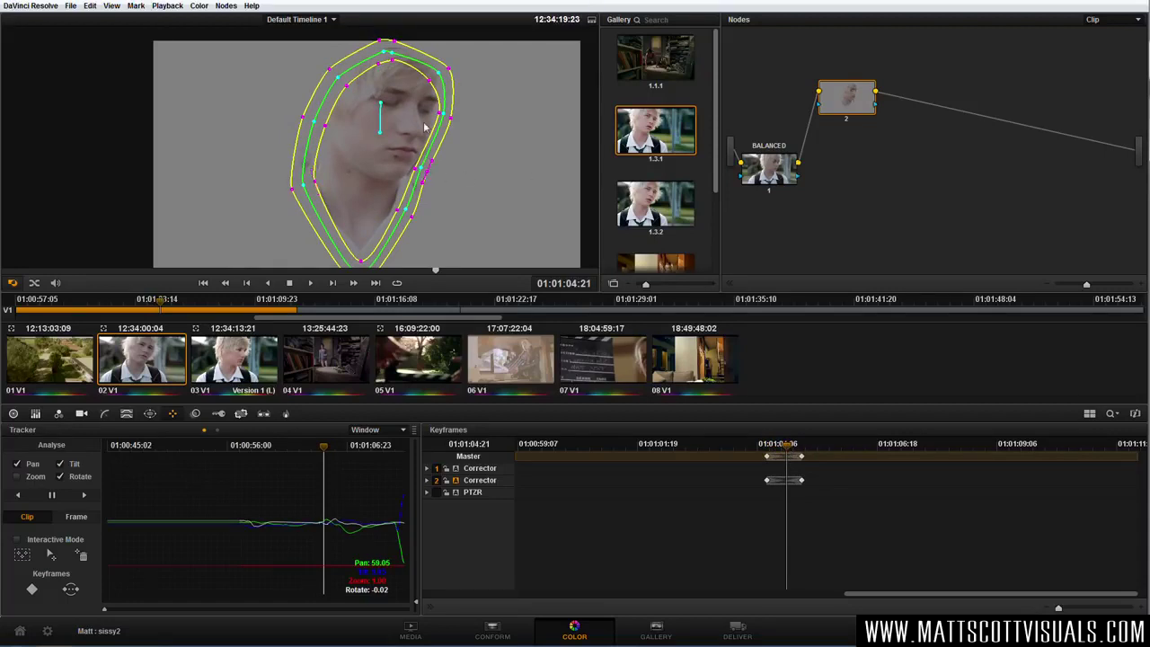
pyautogui.moveTo(438, 114); pyautogui.dragTo(451, 116)
pyautogui.moveTo(423, 174); pyautogui.dragTo(426, 166)
# At 01:01:05:23, keyframe the window reshaped along the front of the boy's face and jaw, and refine its edge at a slightly earlier frame.
pyautogui.moveTo(789, 444); pyautogui.dragTo(838, 451)
pyautogui.moveTo(406, 101); pyautogui.dragTo(419, 105)
pyautogui.moveTo(411, 164); pyautogui.dragTo(413, 160)
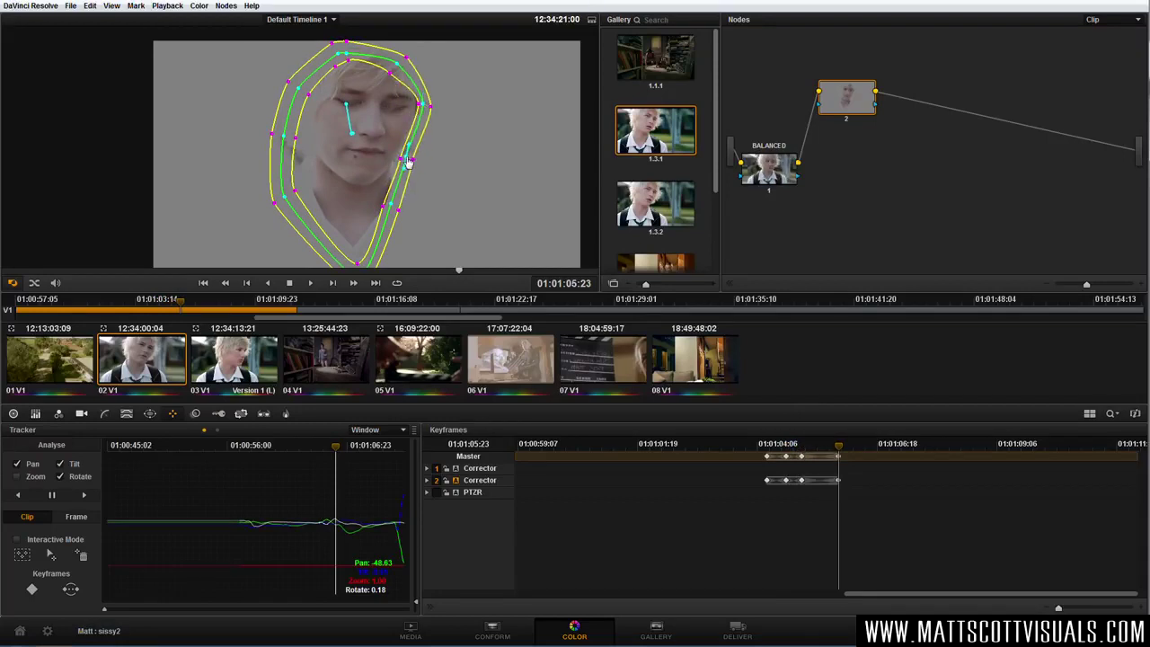
pyautogui.moveTo(395, 209); pyautogui.dragTo(405, 205)
pyautogui.moveTo(420, 105); pyautogui.dragTo(424, 106)
pyautogui.moveTo(431, 106); pyautogui.dragTo(423, 106)
pyautogui.moveTo(849, 446); pyautogui.dragTo(828, 446)
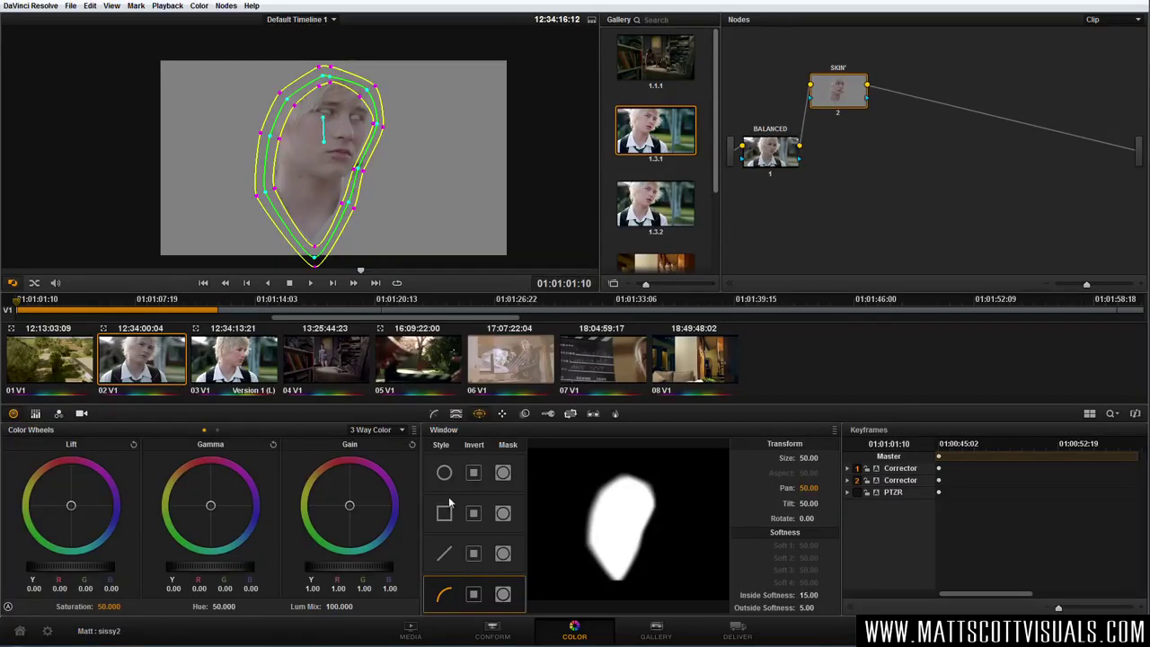
pyautogui.moveTo(371, 160); pyautogui.dragTo(365, 170)
# Push the skin node's gamma towards magenta, and show the full picture without the selection highlight or window outline.
pyautogui.click(850, 99)
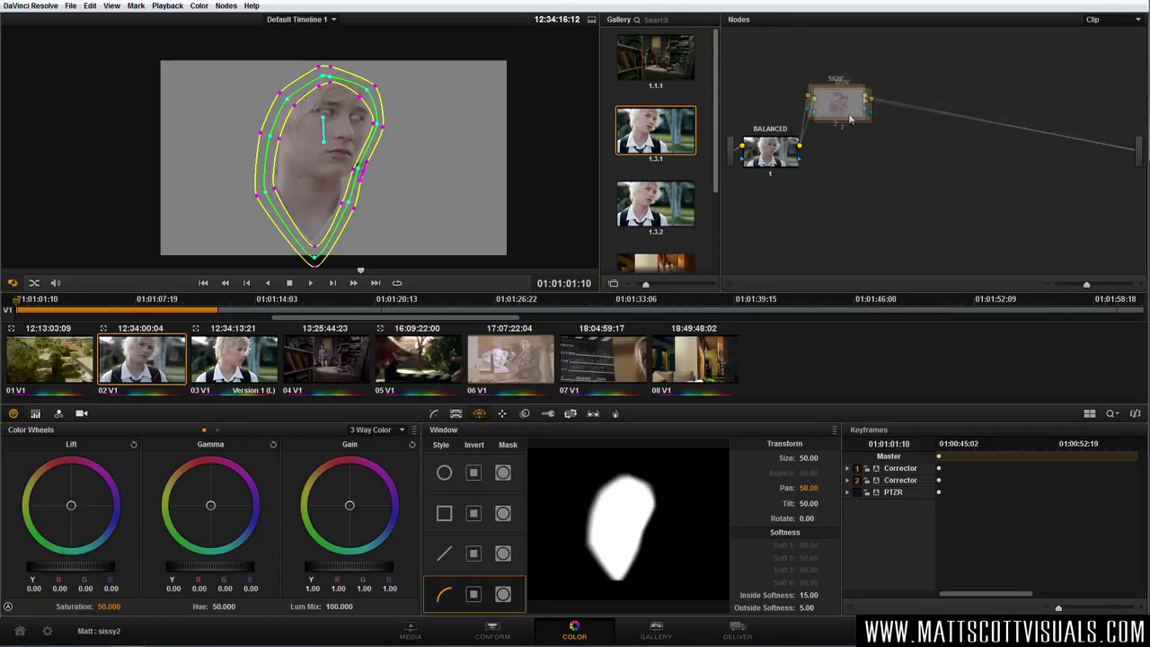
pyautogui.moveTo(215, 535); pyautogui.dragTo(276, 491)
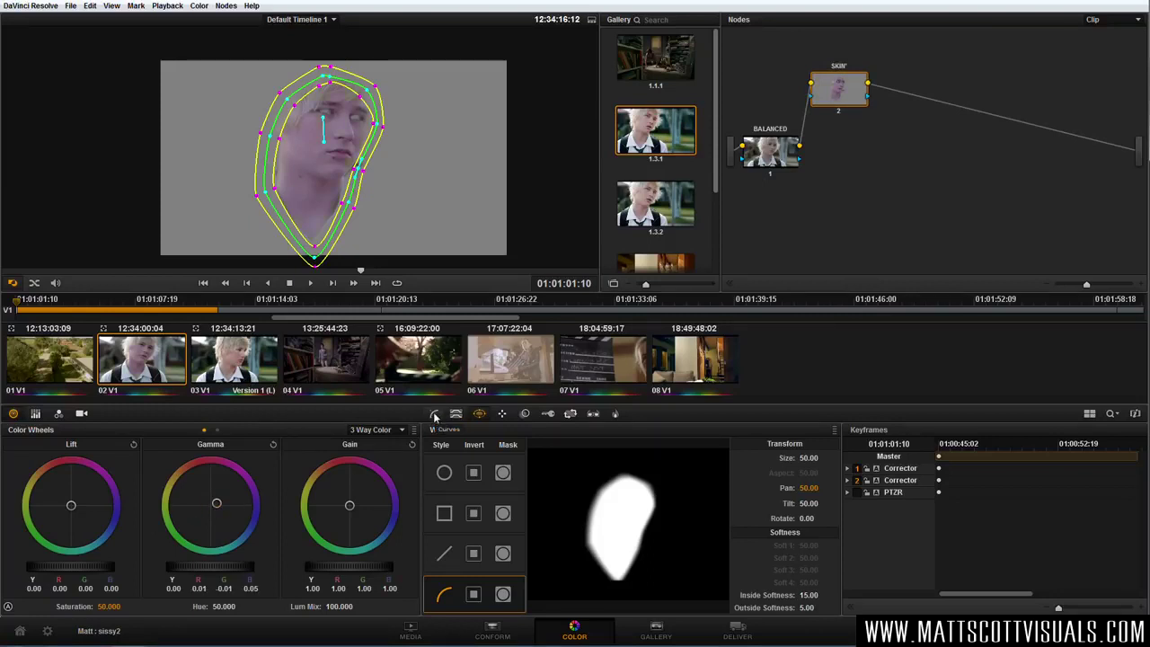
pyautogui.hotkey('shift', 'h')
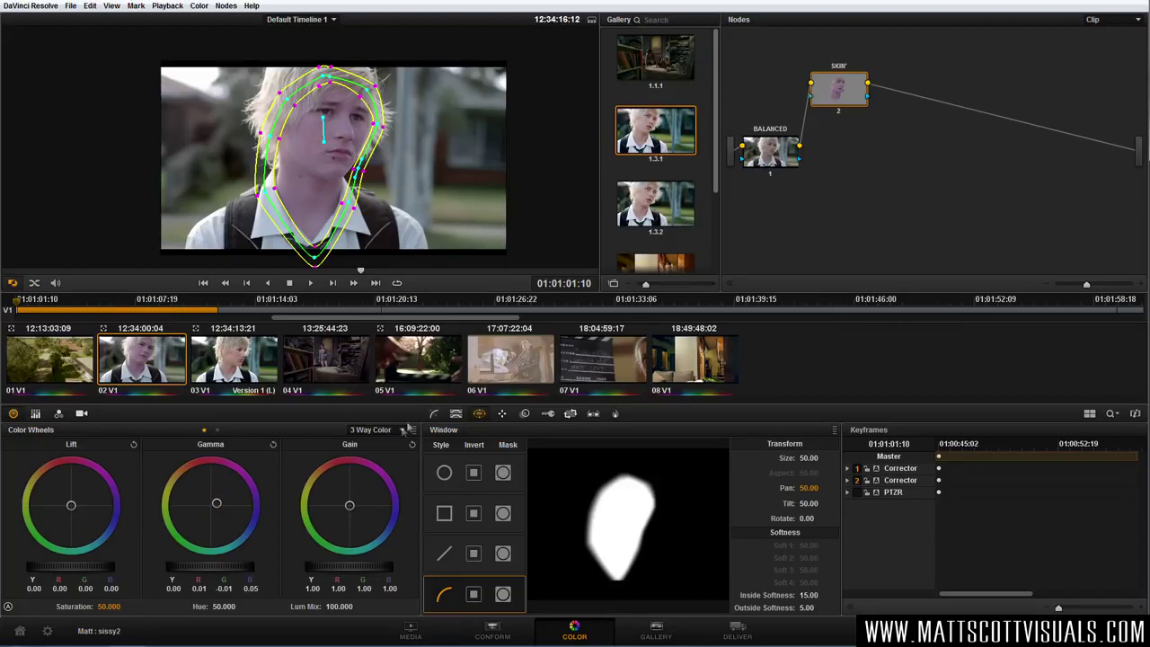
pyautogui.click(13, 283)
pyautogui.click(27, 300)
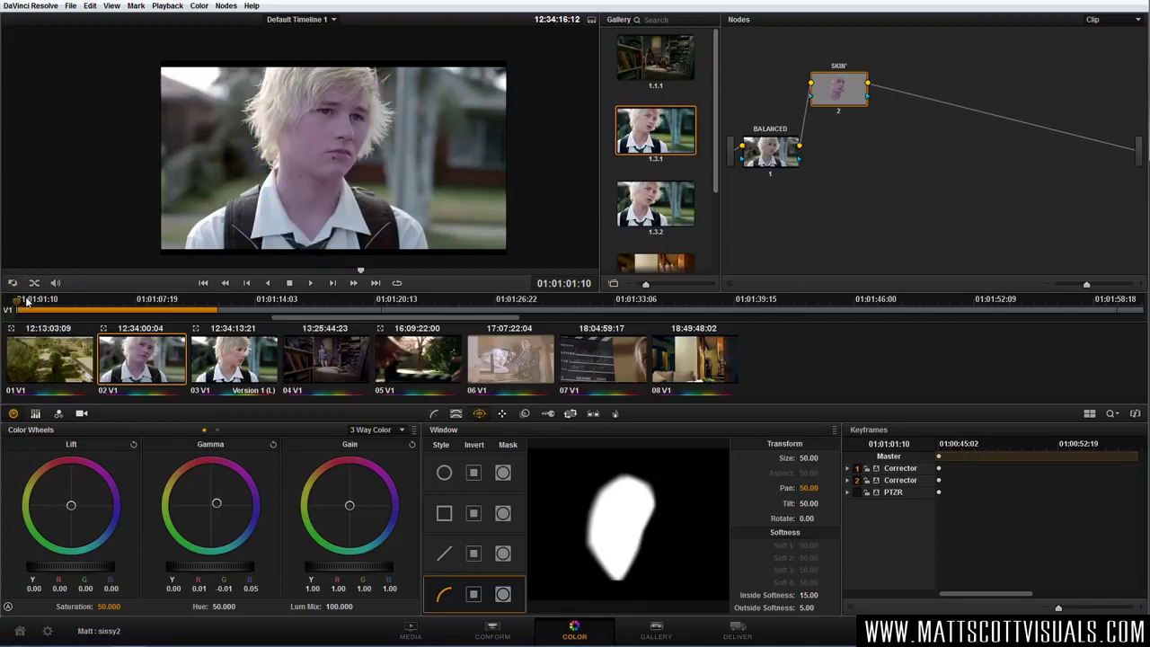
# Shift the skin node's gamma towards green and play the clip to check the tracked correction.
pyautogui.moveTo(217, 504); pyautogui.dragTo(208, 509)
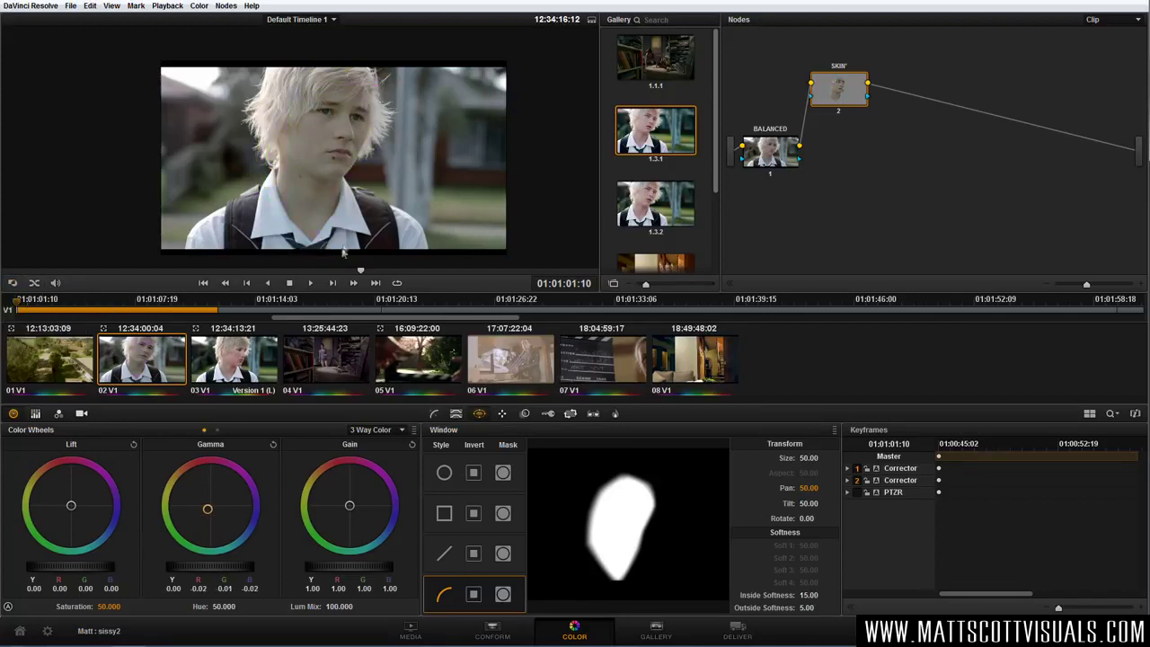
pyautogui.press('space')
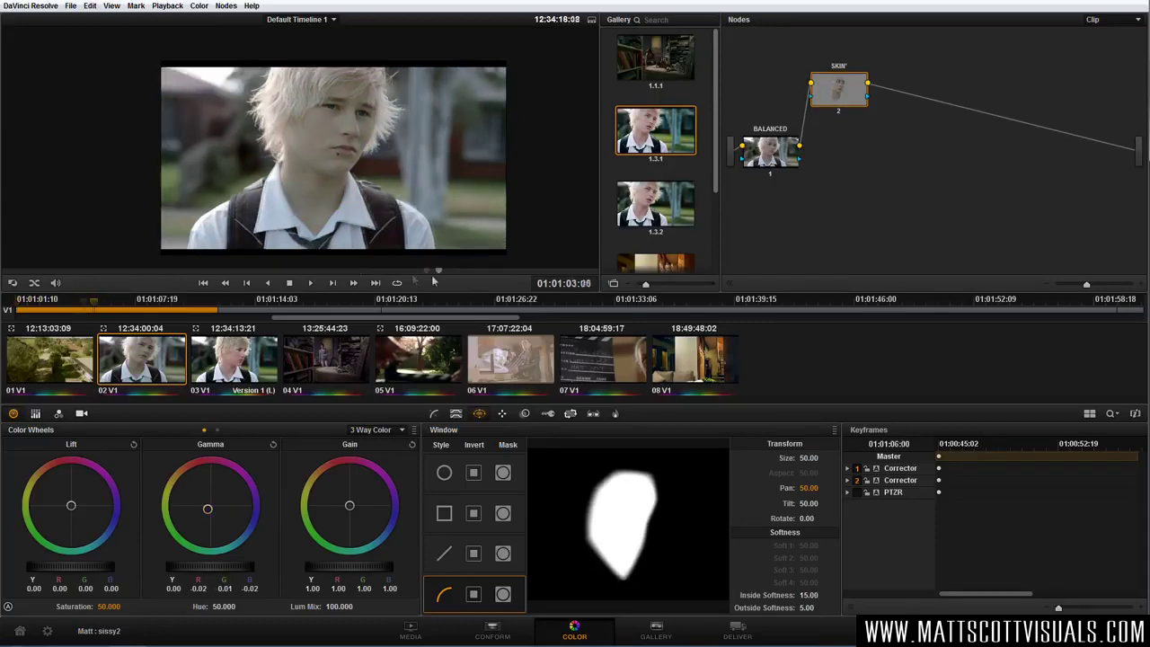
pyautogui.click(365, 271)
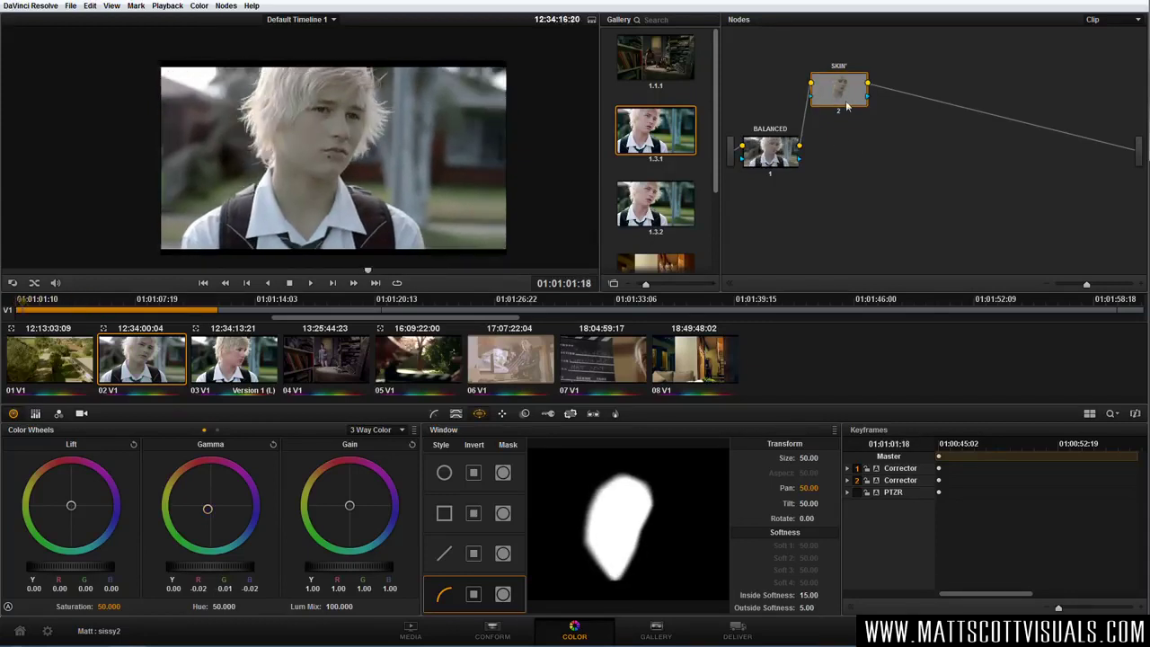
# Examine the skin node's qualifier, window and curve settings.
pyautogui.moveTo(847, 106)
pyautogui.mouseDown()
pyautogui.moveTo(845, 116)
pyautogui.moveTo(847, 105)
pyautogui.mouseUp()
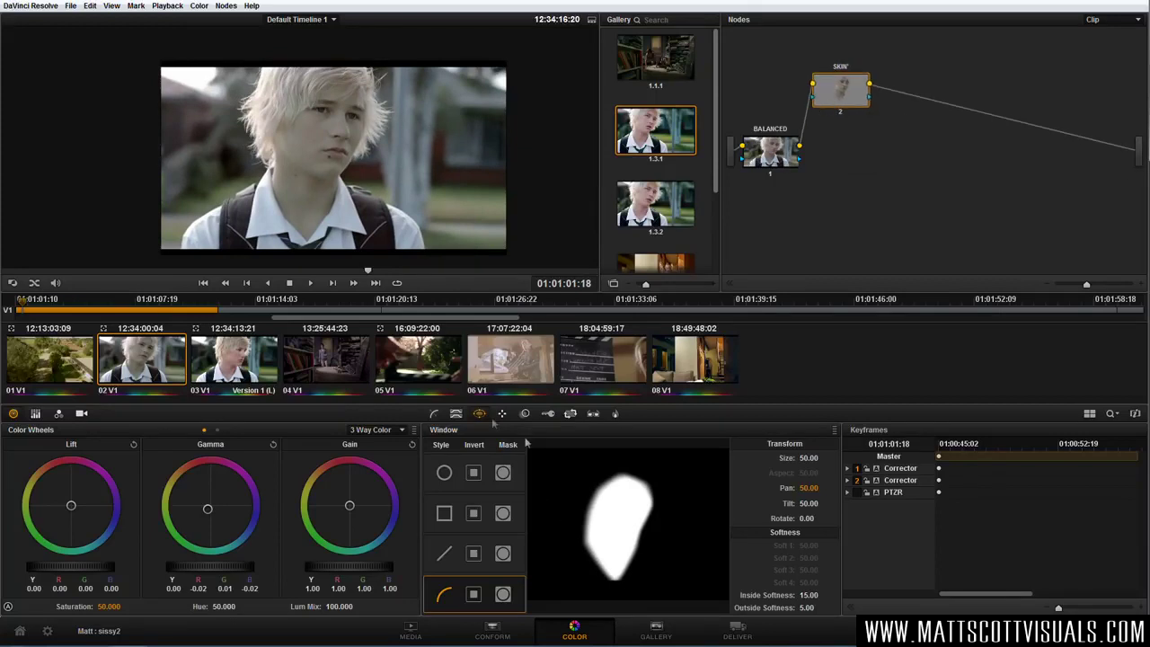
pyautogui.click(456, 413)
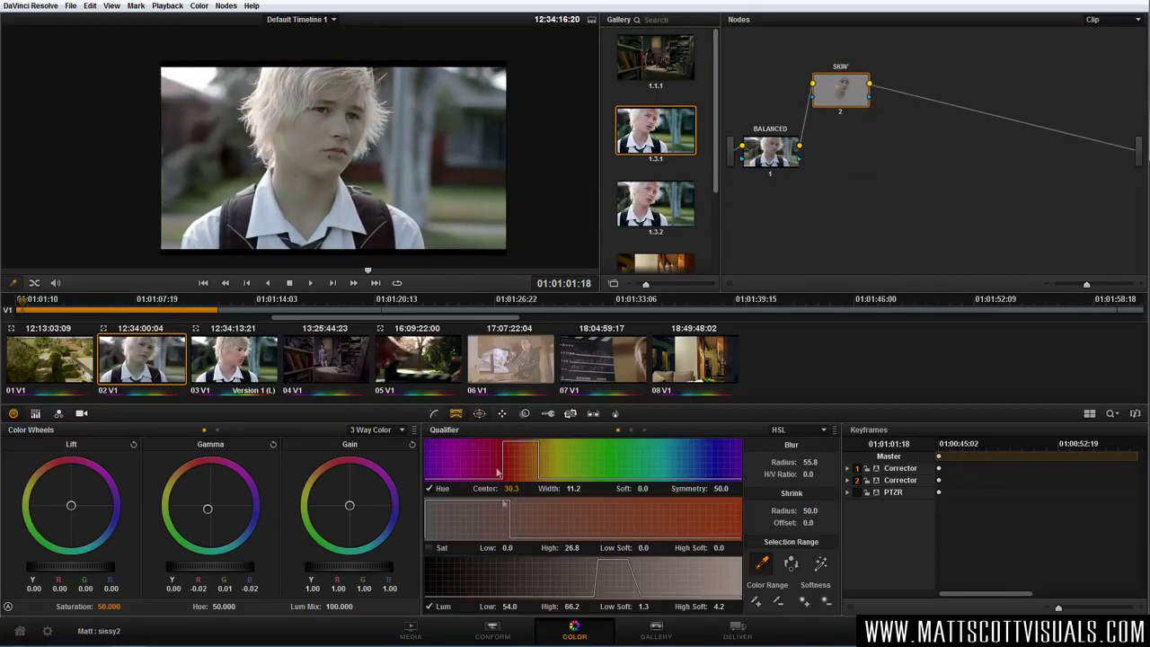
pyautogui.click(478, 414)
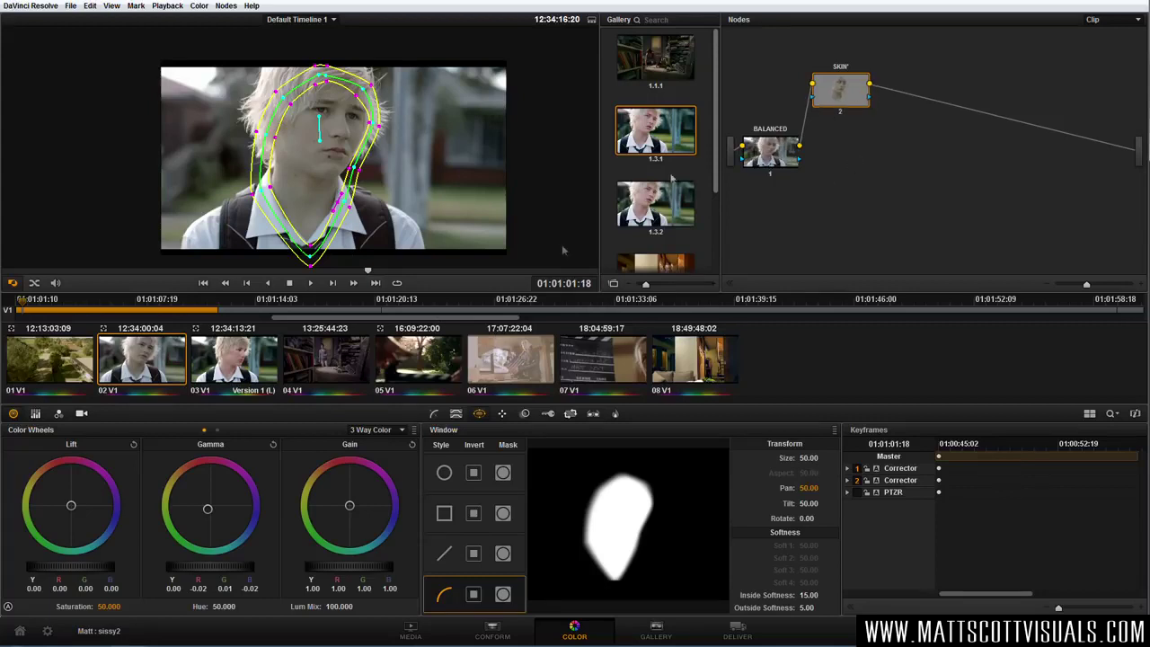
pyautogui.click(436, 415)
# Try warmer gamma shifts on the skin node, and reset the gamma wheel to neutral.
pyautogui.moveTo(248, 469); pyautogui.dragTo(217, 445)
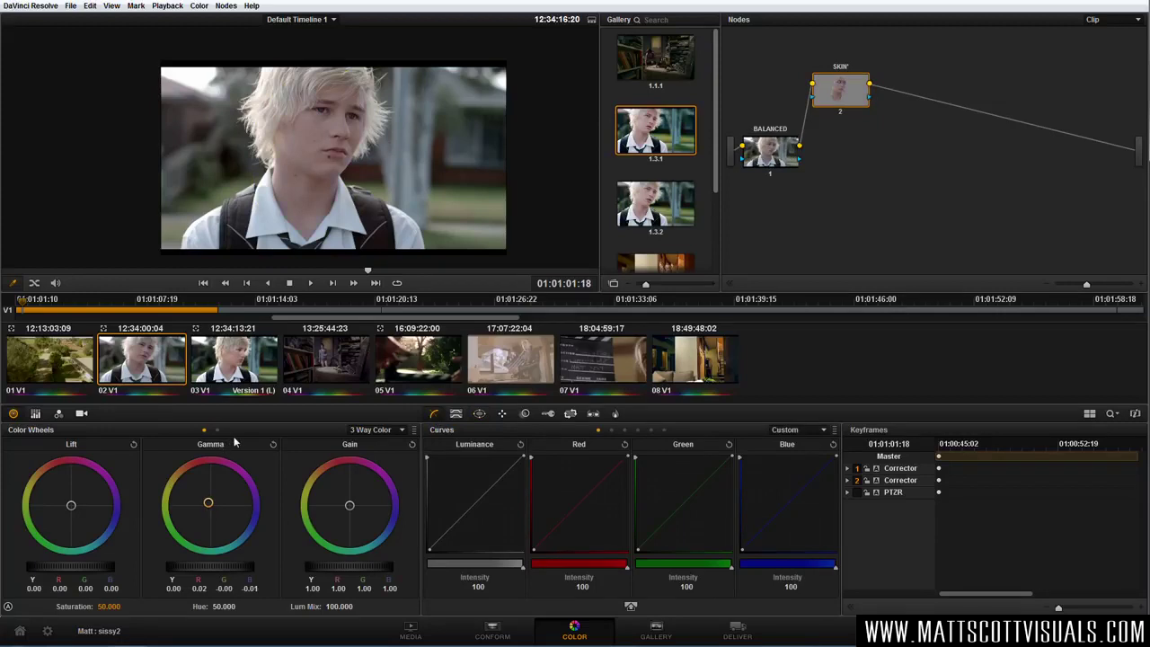
pyautogui.moveTo(211, 504)
pyautogui.mouseDown()
pyautogui.moveTo(239, 505)
pyautogui.moveTo(207, 499)
pyautogui.moveTo(217, 500)
pyautogui.mouseUp()
pyautogui.moveTo(218, 499)
pyautogui.mouseDown()
pyautogui.moveTo(253, 519)
pyautogui.moveTo(207, 499)
pyautogui.mouseUp()
pyautogui.click(273, 445)
# Lower the skin node in the node graph and add a serial node 3 after it.
pyautogui.moveTo(855, 95); pyautogui.dragTo(851, 153)
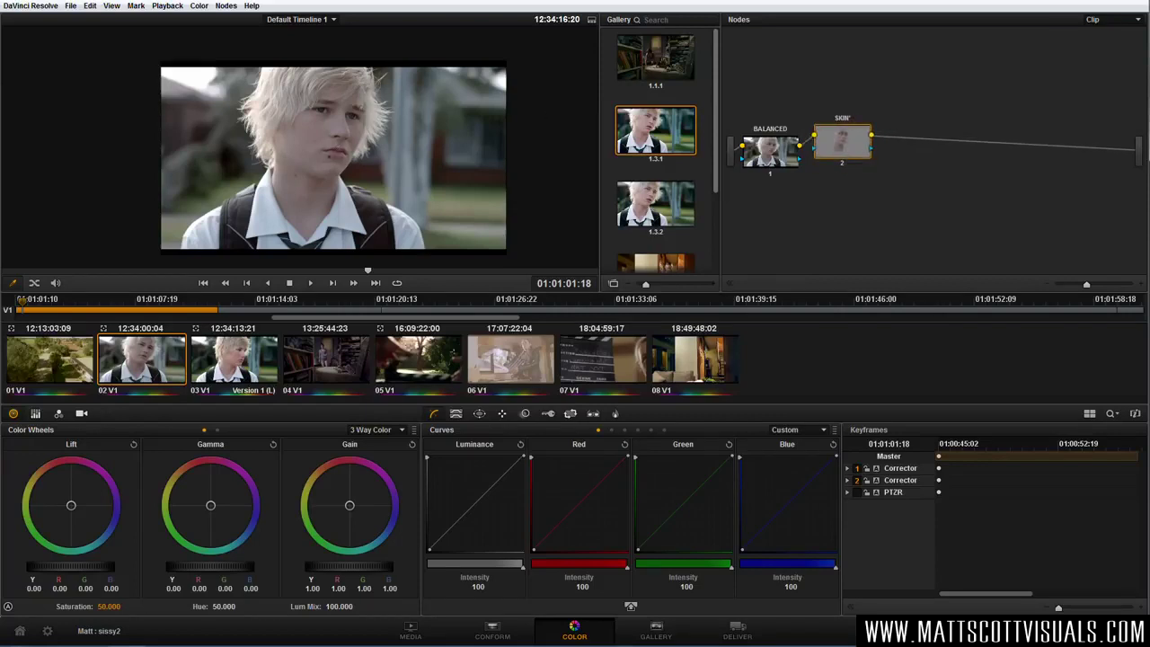
pyautogui.hotkey('alt', 's')
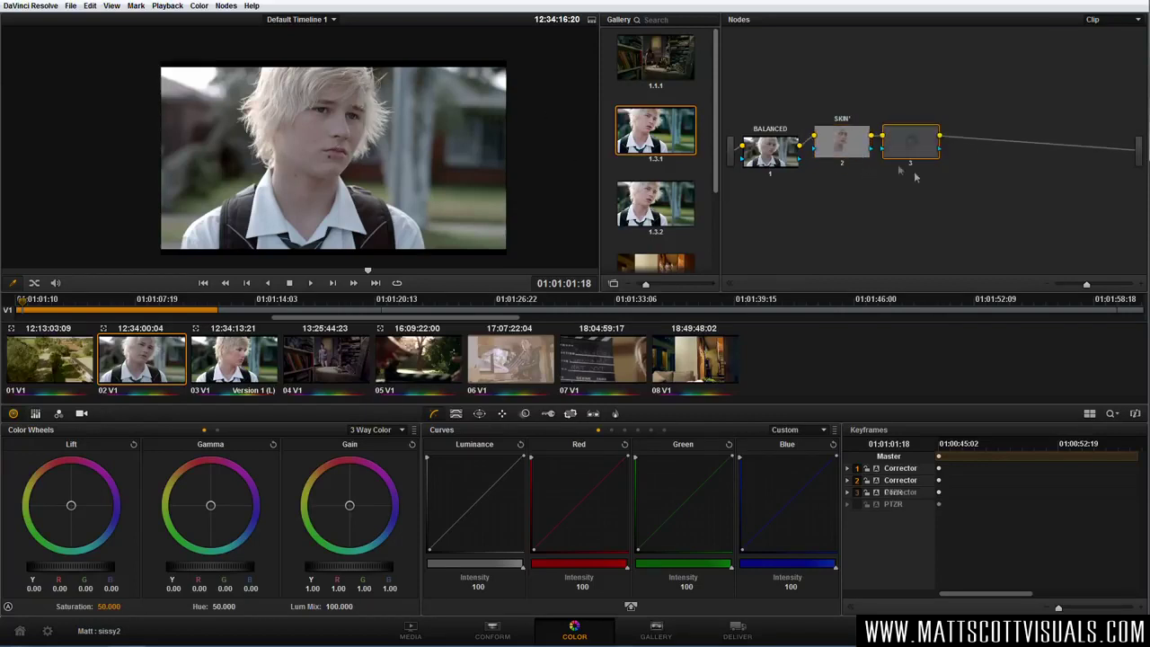
pyautogui.moveTo(926, 161); pyautogui.dragTo(935, 162)
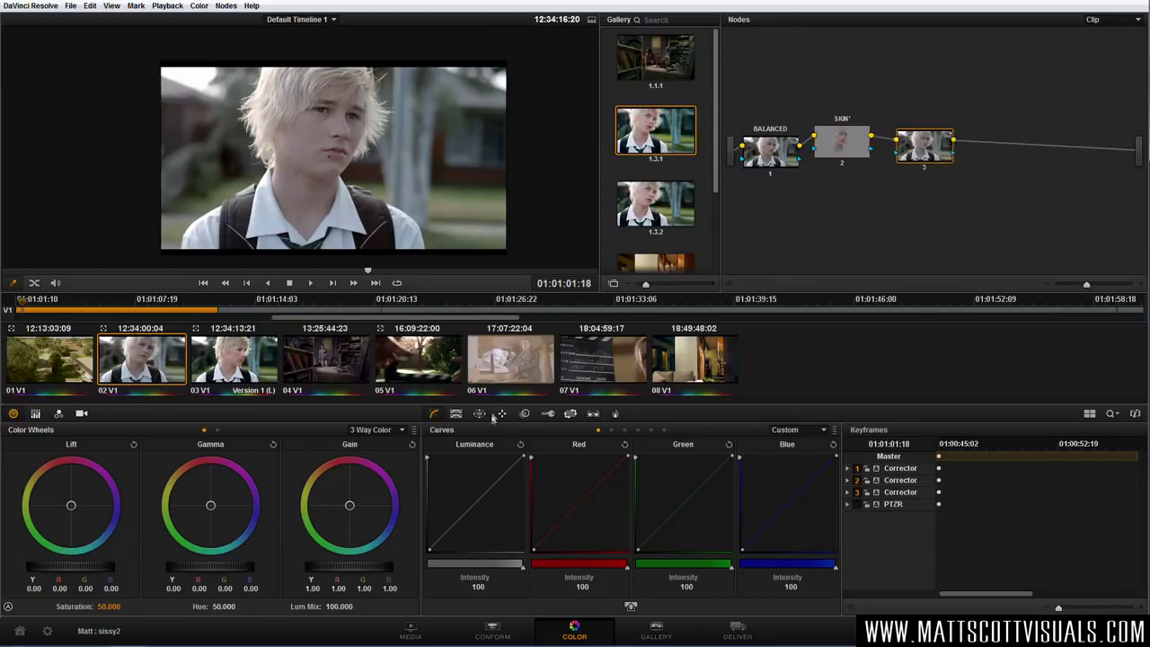
# Fit a circular window around the boy's eyes on node 3, with size about 11.6, aspect about 81 and rotation about 10.
pyautogui.scroll(4, 311, 90)
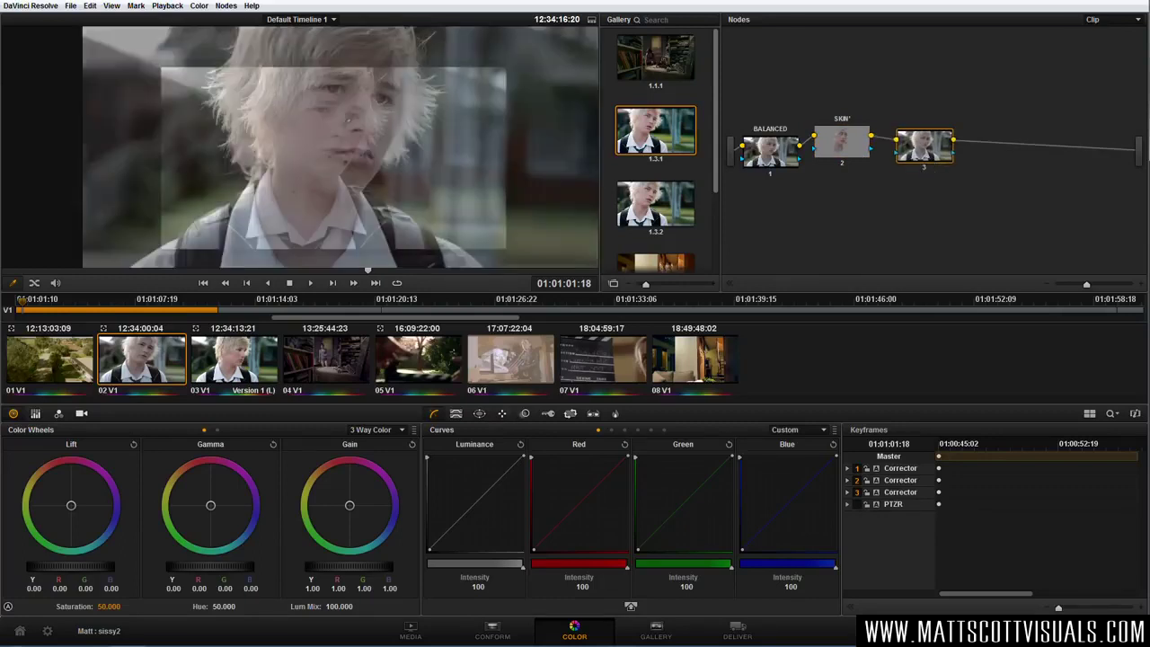
pyautogui.click(479, 413)
pyautogui.click(444, 472)
pyautogui.moveTo(350, 193); pyautogui.dragTo(350, 133)
pyautogui.moveTo(334, 258); pyautogui.dragTo(364, 115)
pyautogui.moveTo(232, 108); pyautogui.dragTo(269, 107)
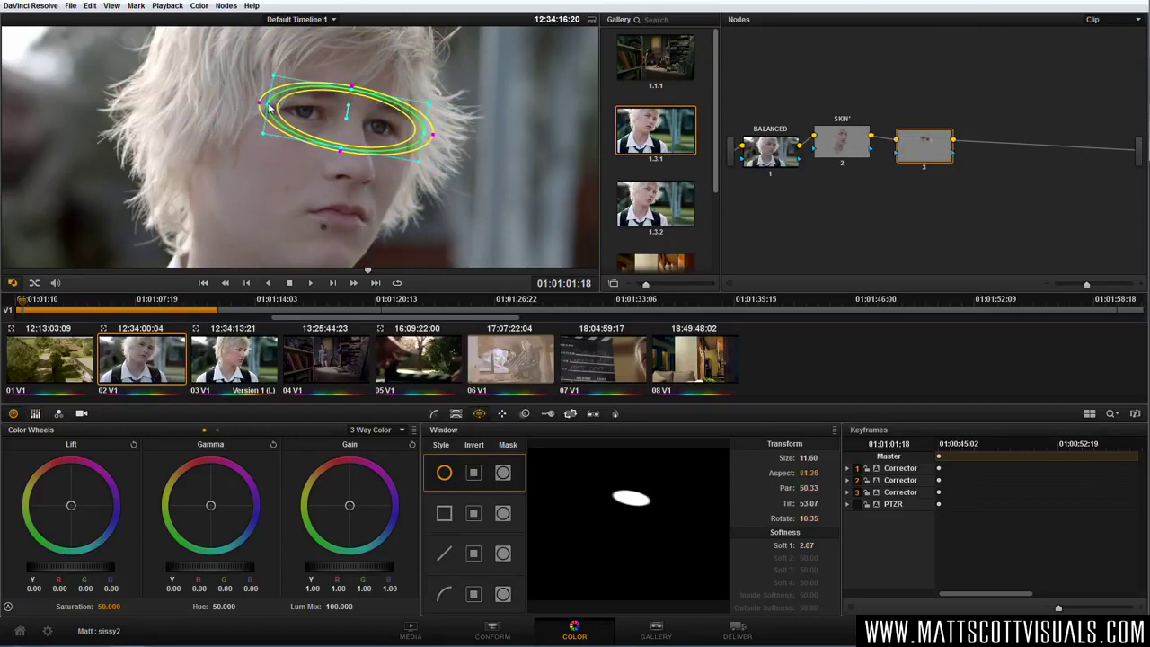
# Qualify the eye colour on node 3, with hue width 98.5, saturation high 0.9 and blur radius 56.3.
pyautogui.click(456, 414)
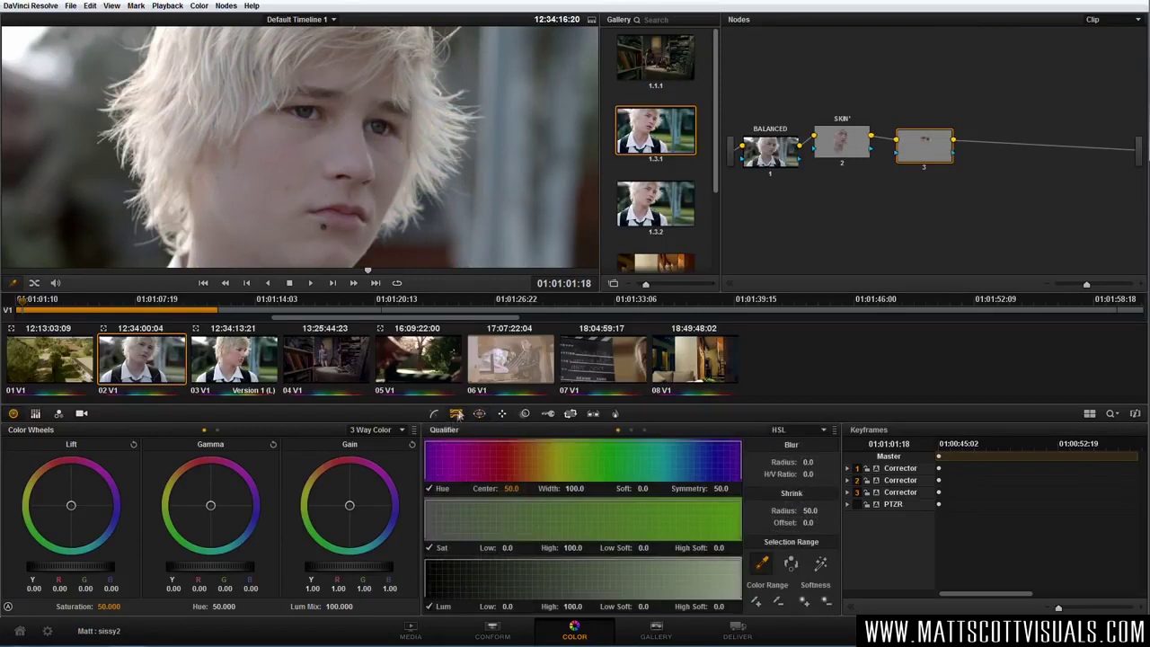
pyautogui.click(820, 563)
pyautogui.click(311, 112)
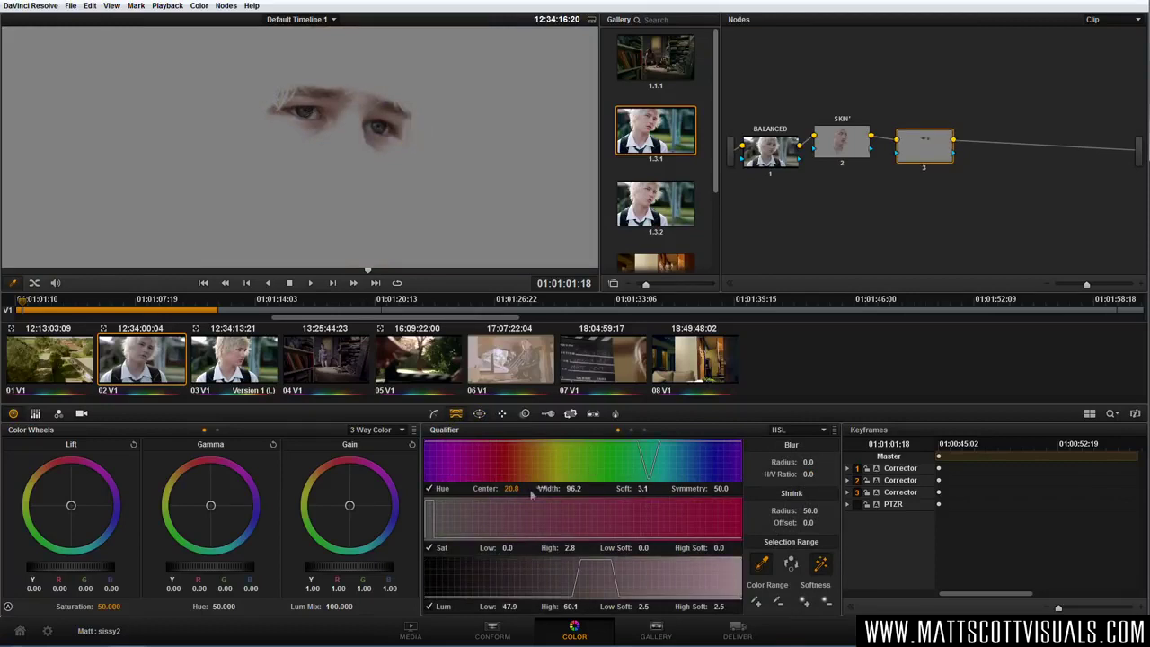
pyautogui.moveTo(532, 496); pyautogui.dragTo(579, 547)
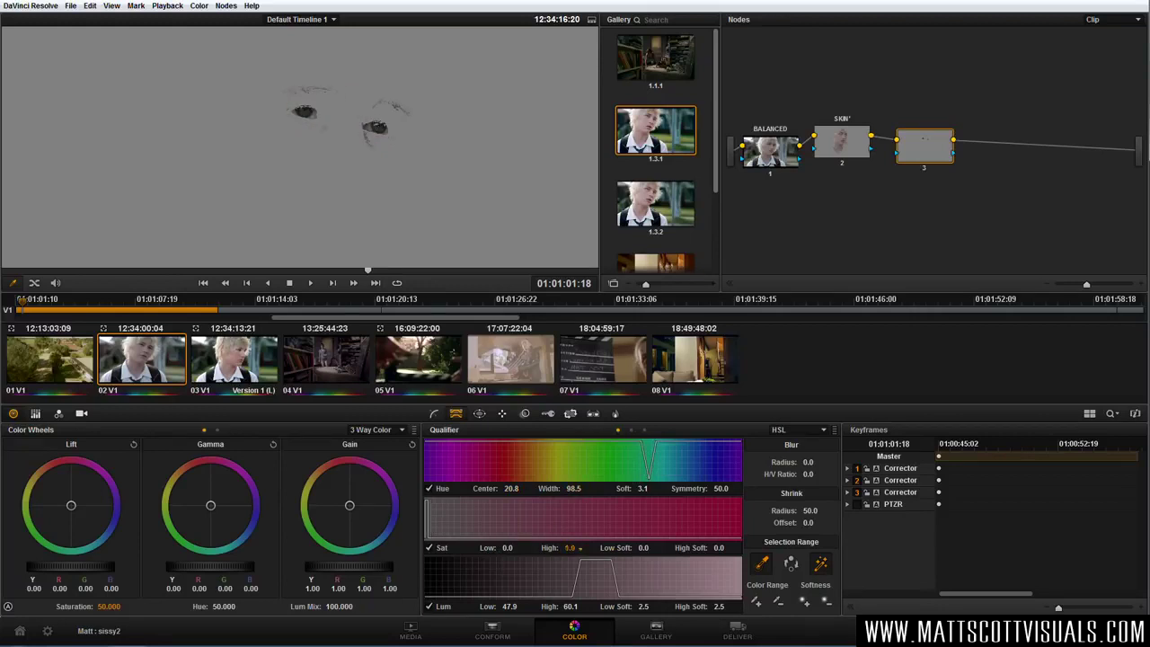
pyautogui.moveTo(808, 462); pyautogui.dragTo(822, 461)
pyautogui.click(820, 566)
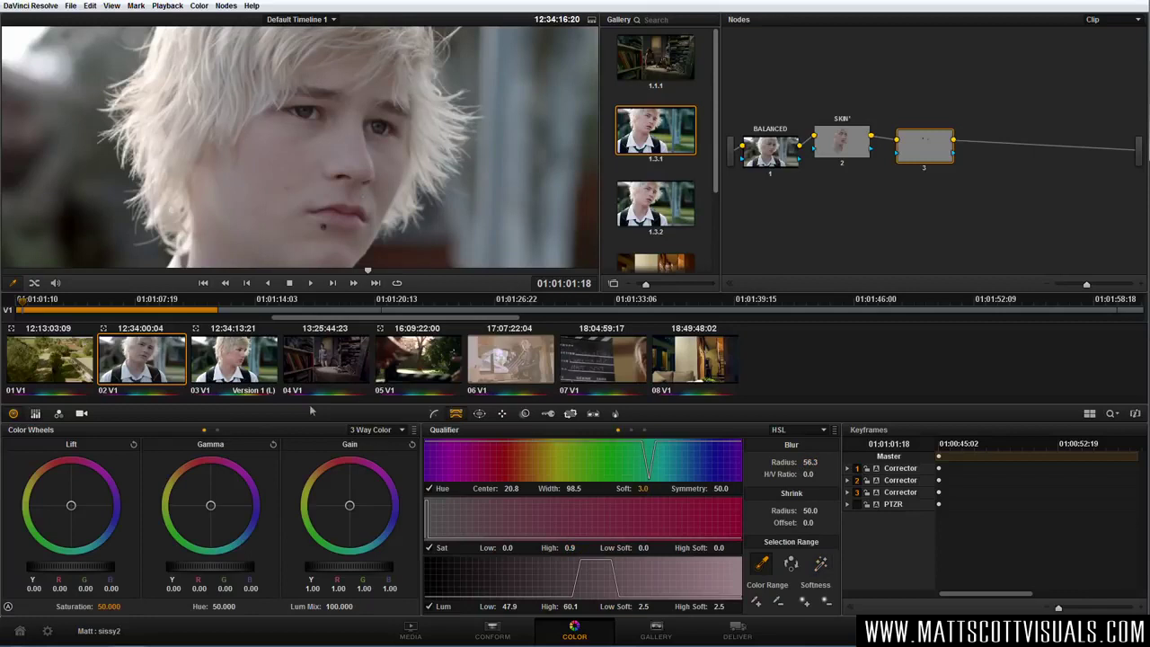
# Tint the eyes blue with gamma and gain on node 3, and raise the gain's Y value to 1.59.
pyautogui.moveTo(212, 513); pyautogui.dragTo(255, 557)
pyautogui.moveTo(350, 505); pyautogui.dragTo(354, 508)
pyautogui.moveTo(352, 567); pyautogui.dragTo(386, 568)
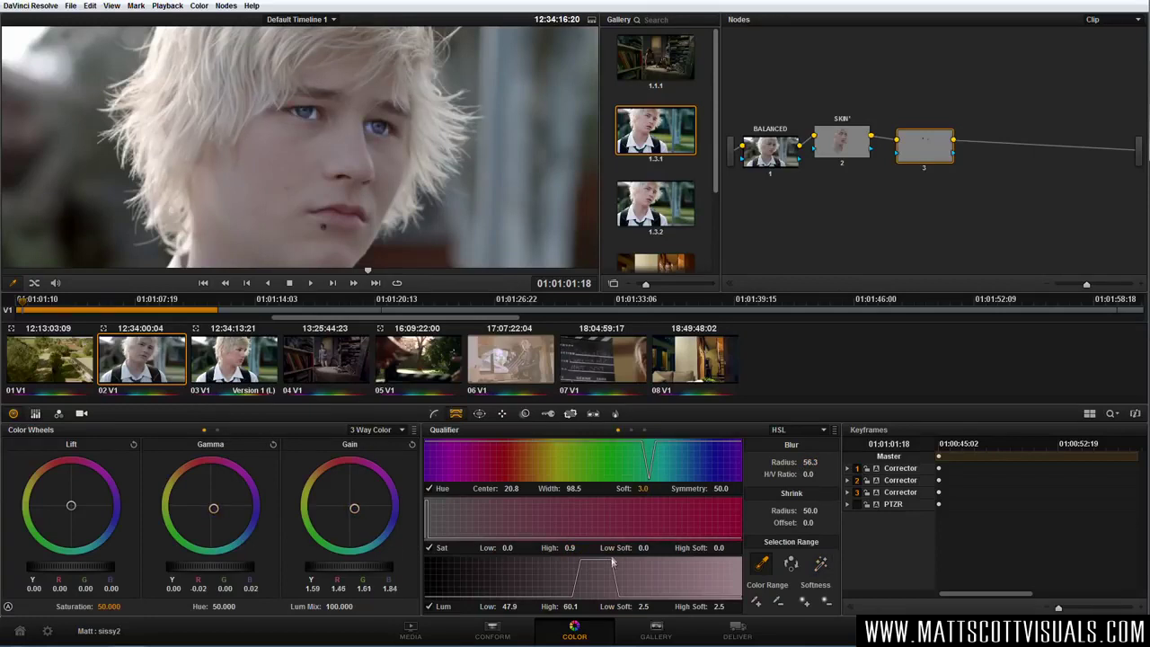
pyautogui.scroll(-2, 301, 148)
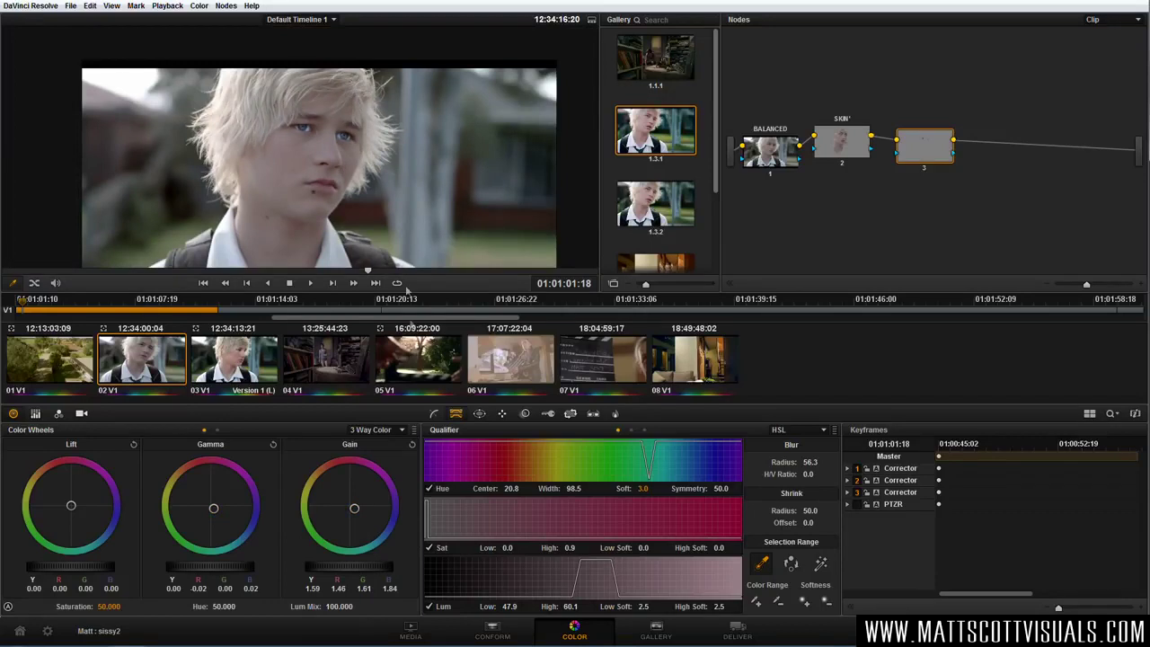
# Rearrange the three nodes in the node graph, switching between the skin node and node 3.
pyautogui.moveTo(925, 159); pyautogui.dragTo(851, 150)
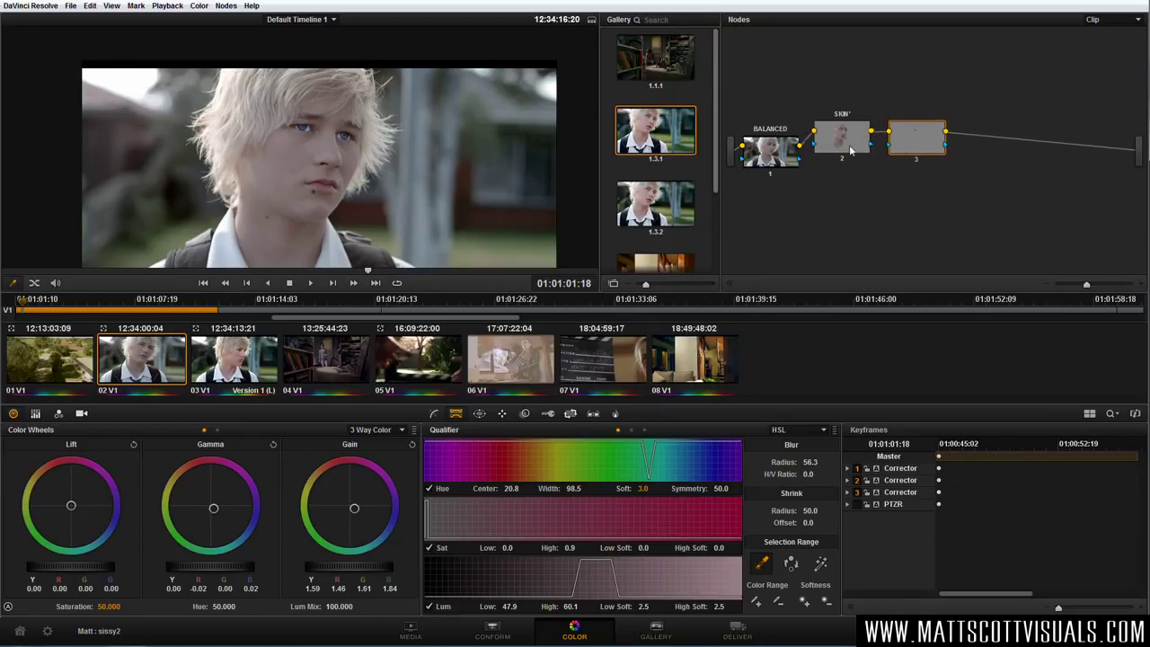
pyautogui.click(851, 147)
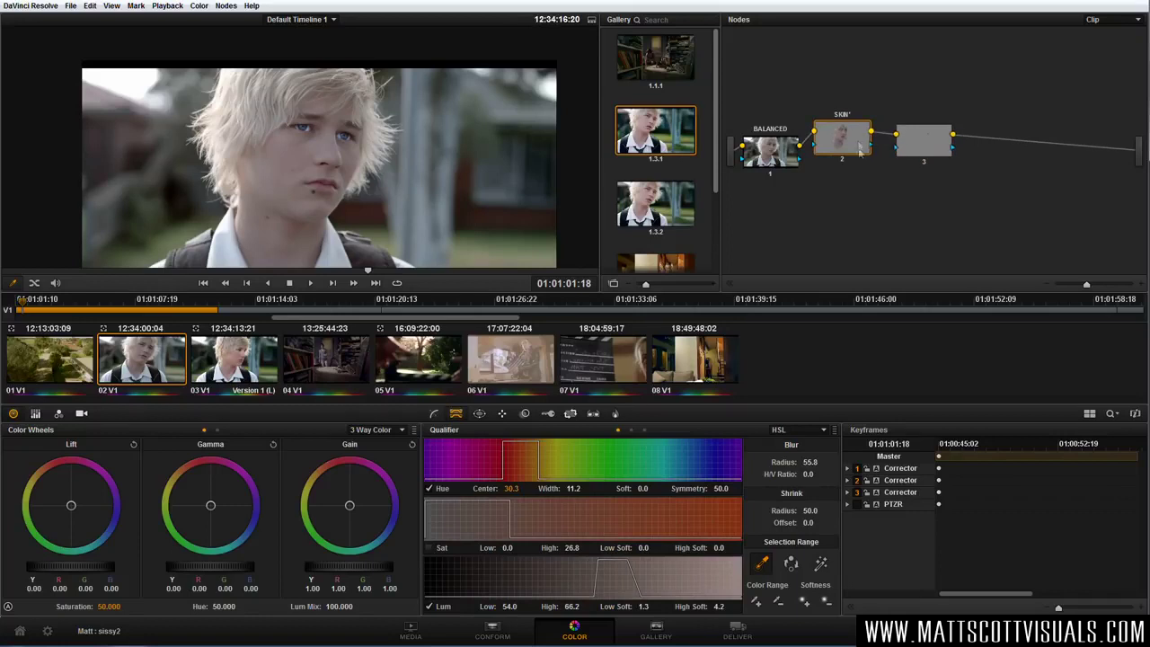
pyautogui.moveTo(923, 149); pyautogui.dragTo(956, 137)
pyautogui.moveTo(784, 161); pyautogui.dragTo(789, 150)
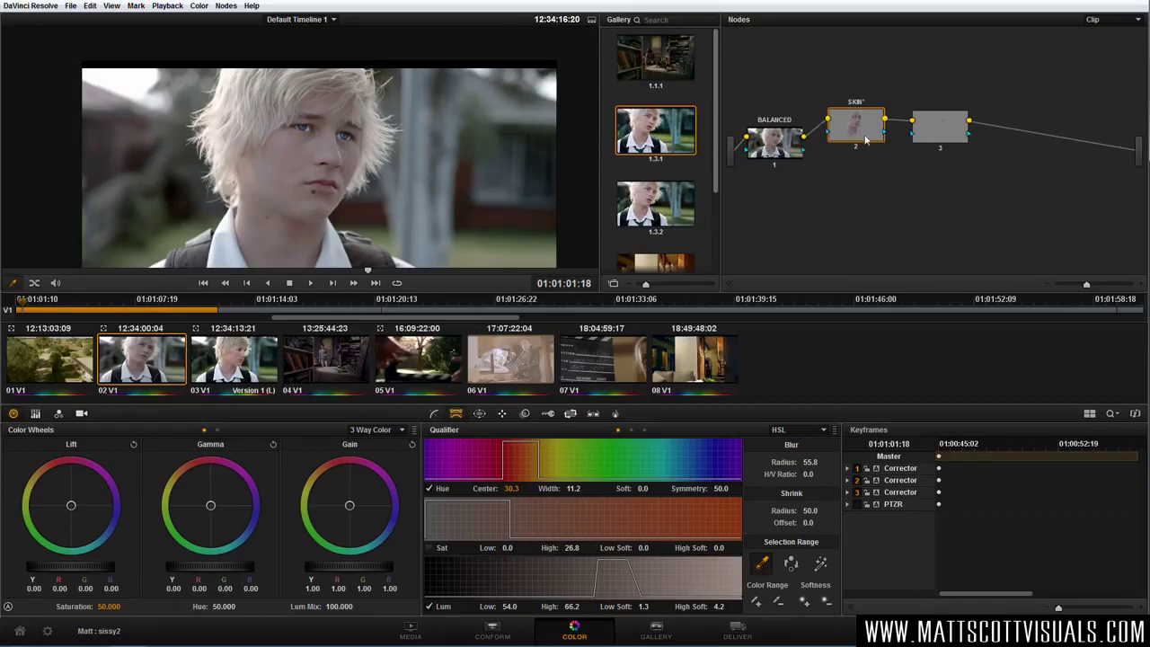
pyautogui.click(926, 133)
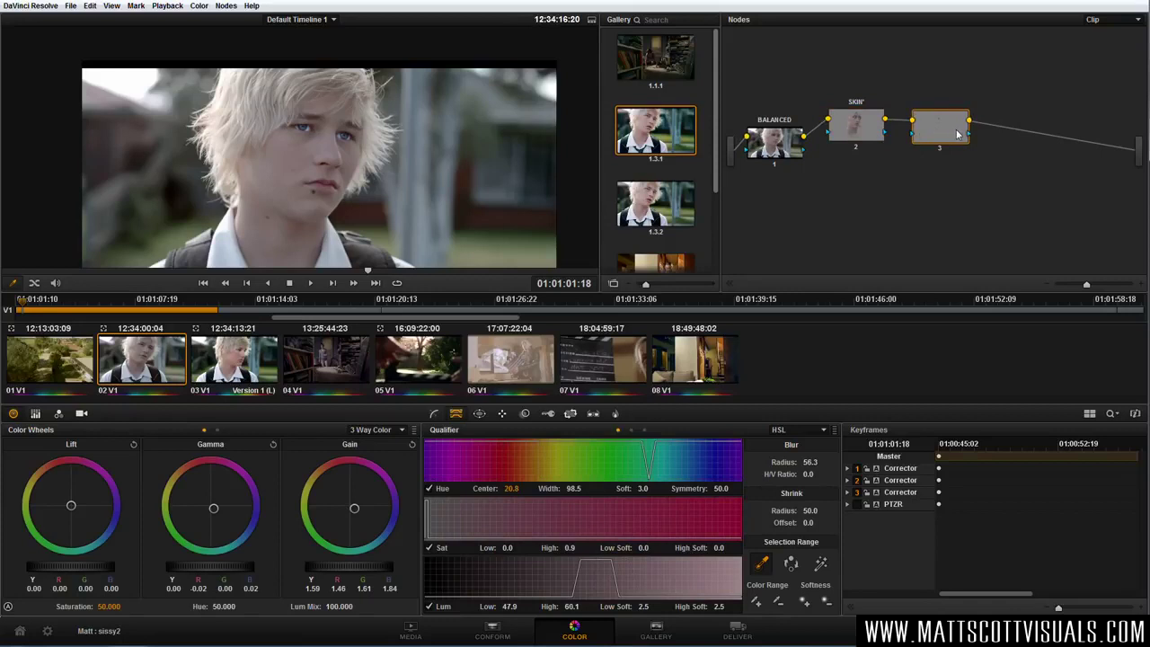
pyautogui.click(873, 133)
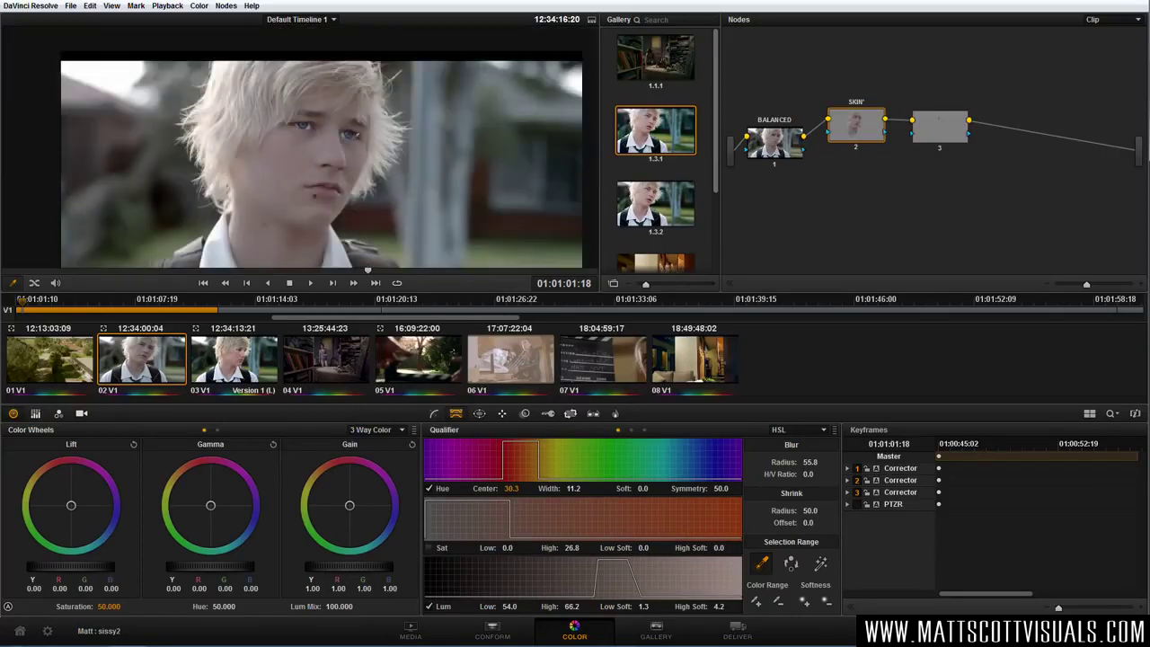
pyautogui.moveTo(861, 132); pyautogui.dragTo(859, 116)
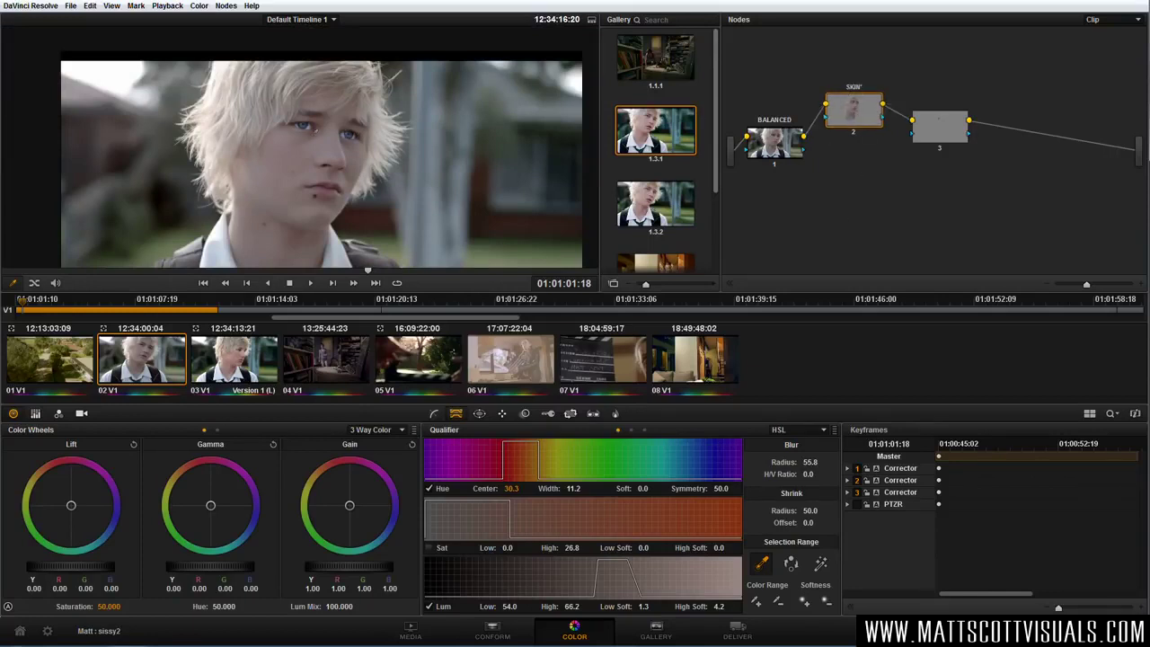
pyautogui.moveTo(942, 135); pyautogui.dragTo(958, 132)
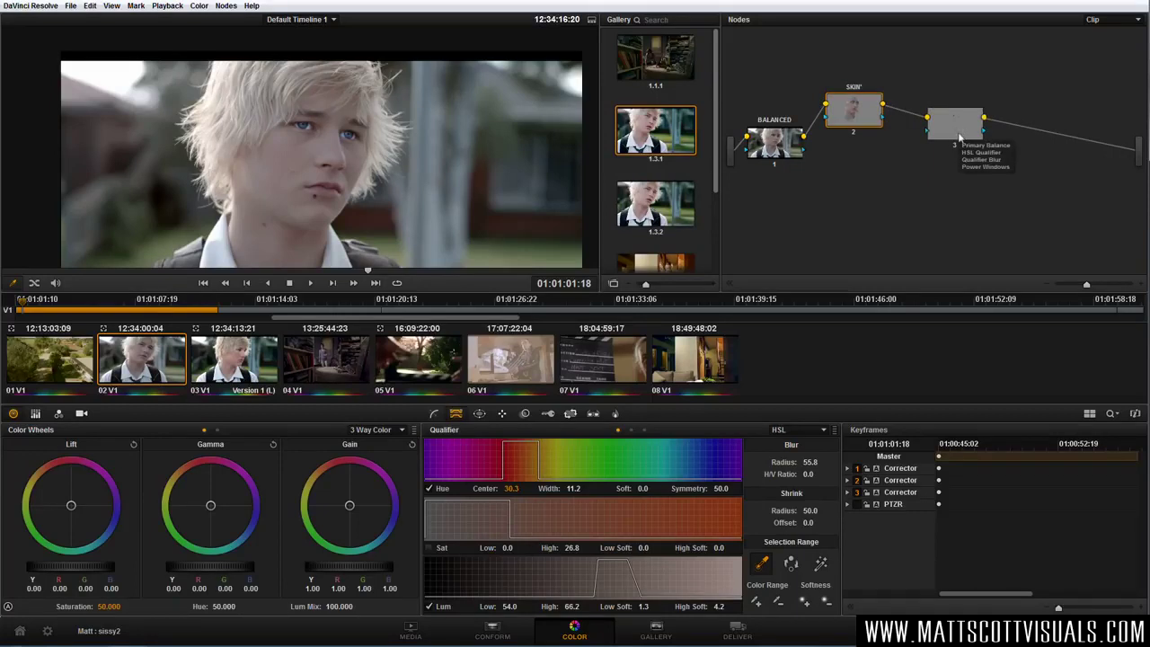
# Delete node 3 and move the skin node slightly higher in the node graph.
pyautogui.click(957, 135)
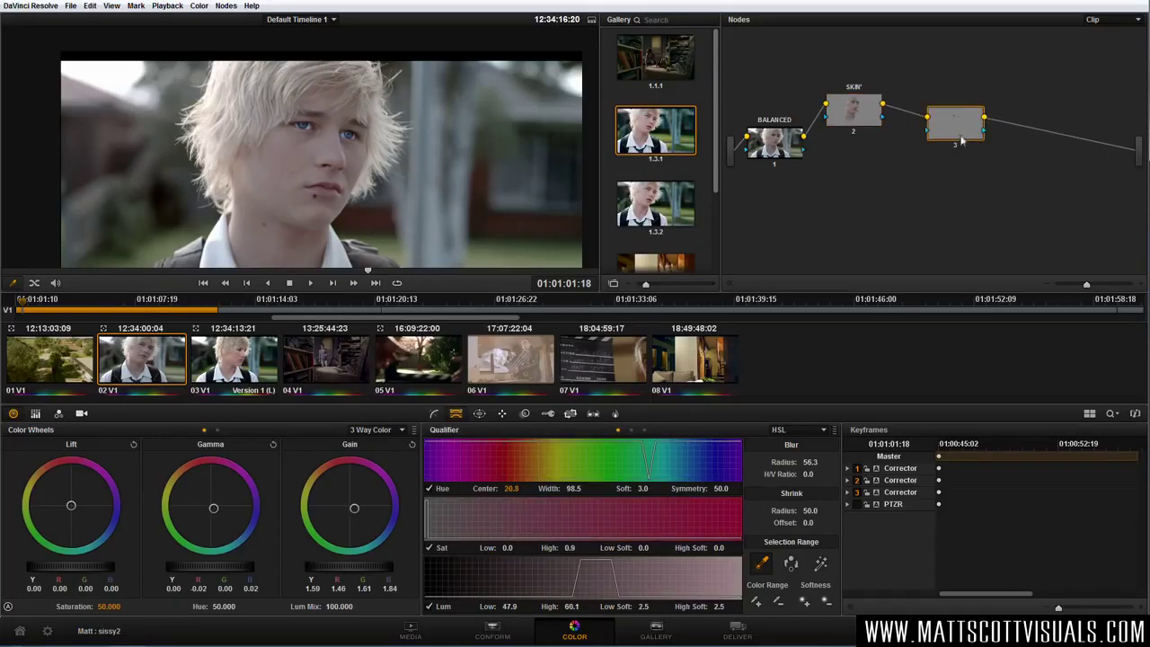
pyautogui.press('Delete')
pyautogui.moveTo(884, 122); pyautogui.dragTo(882, 111)
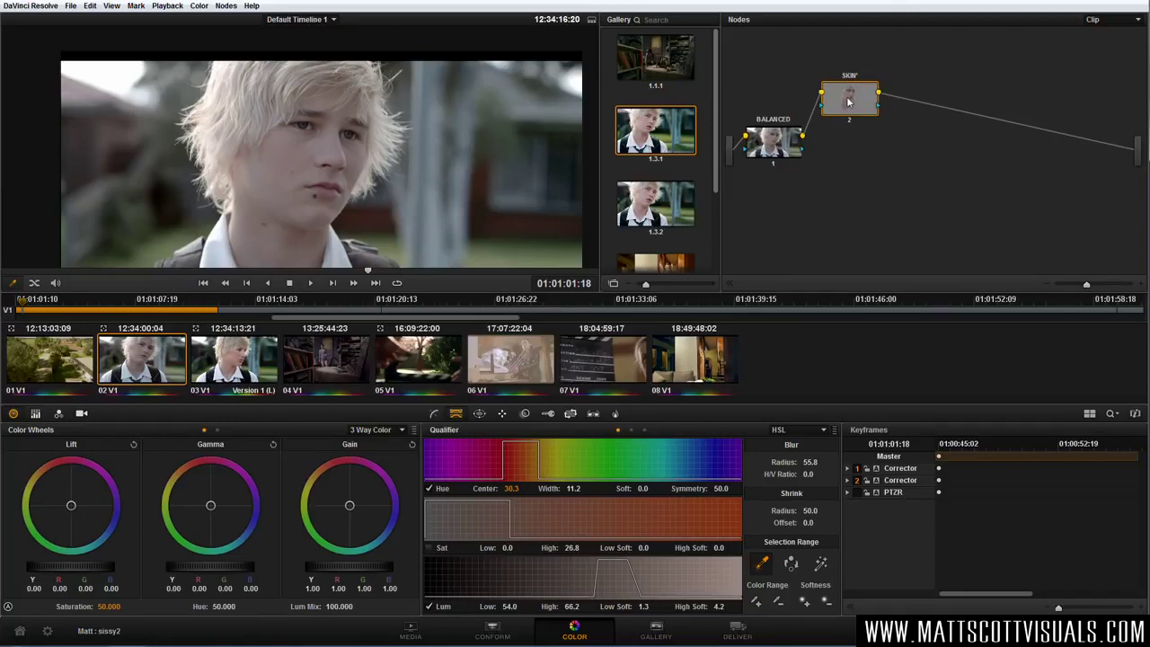
# Add a parallel node alongside the skin node and place it and the parallel mixer lower in the node graph.
pyautogui.click(225, 6)
pyautogui.click(225, 7)
pyautogui.click(226, 6)
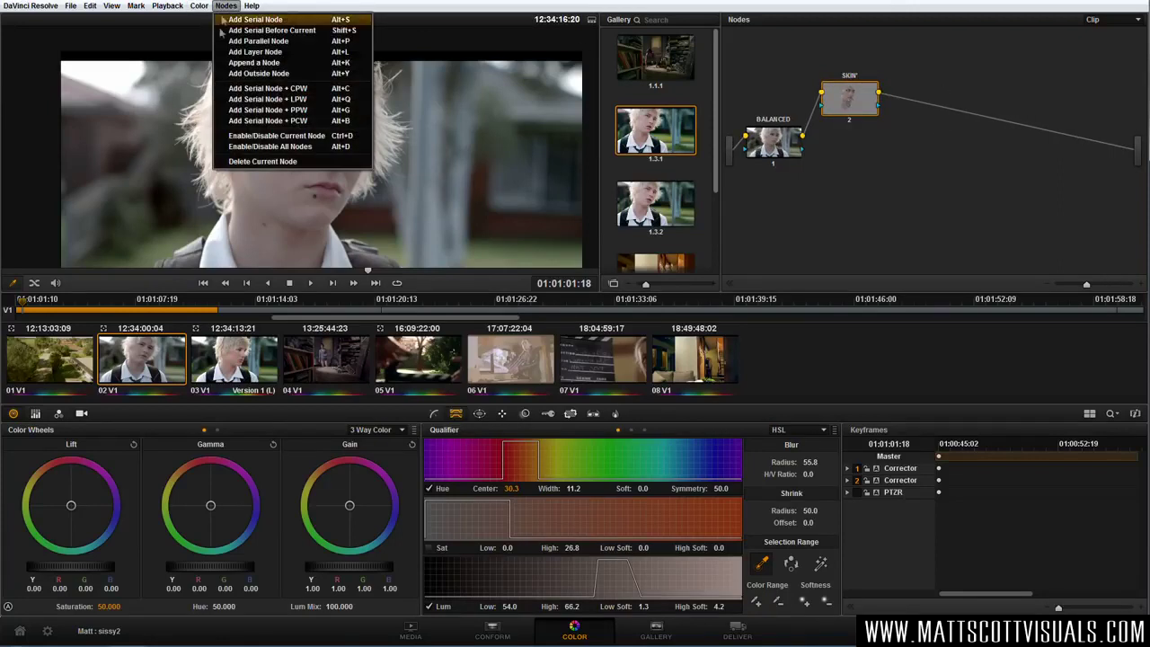
pyautogui.click(287, 40)
pyautogui.moveTo(903, 108); pyautogui.dragTo(915, 141)
pyautogui.moveTo(845, 161); pyautogui.dragTo(819, 183)
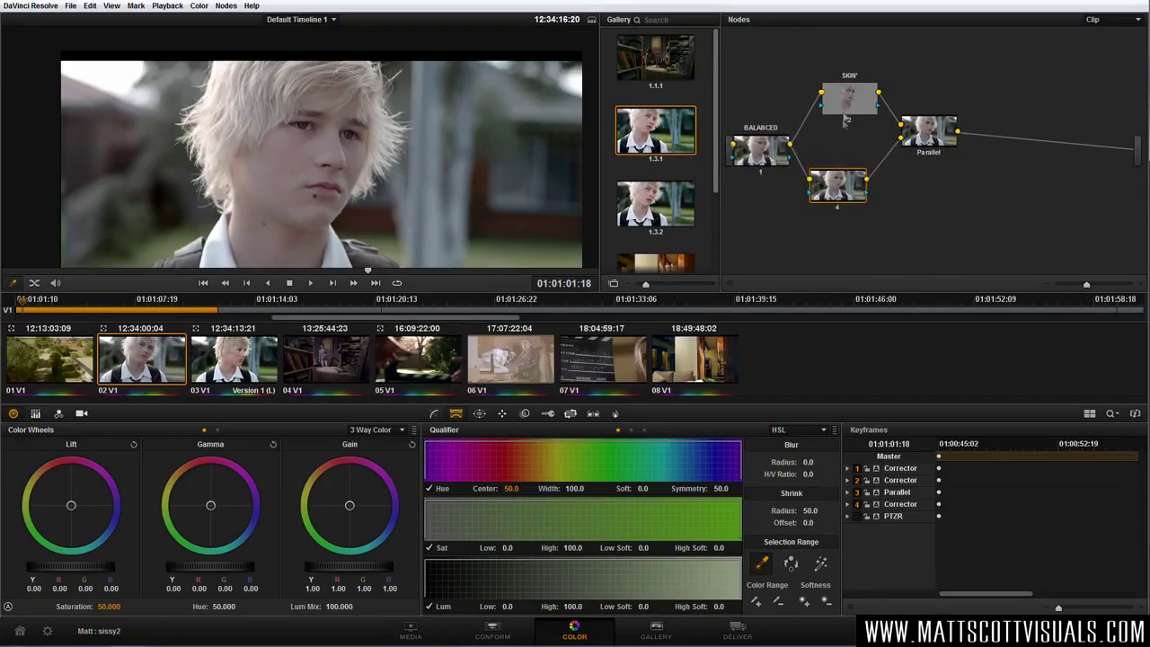
# Stack the skin node closely above node 4 and move the parallel mixer slightly lower in the node graph.
pyautogui.moveTo(851, 101); pyautogui.dragTo(835, 101)
pyautogui.moveTo(819, 184); pyautogui.dragTo(815, 186)
pyautogui.moveTo(835, 101); pyautogui.dragTo(833, 104)
pyautogui.moveTo(826, 171); pyautogui.dragTo(833, 177)
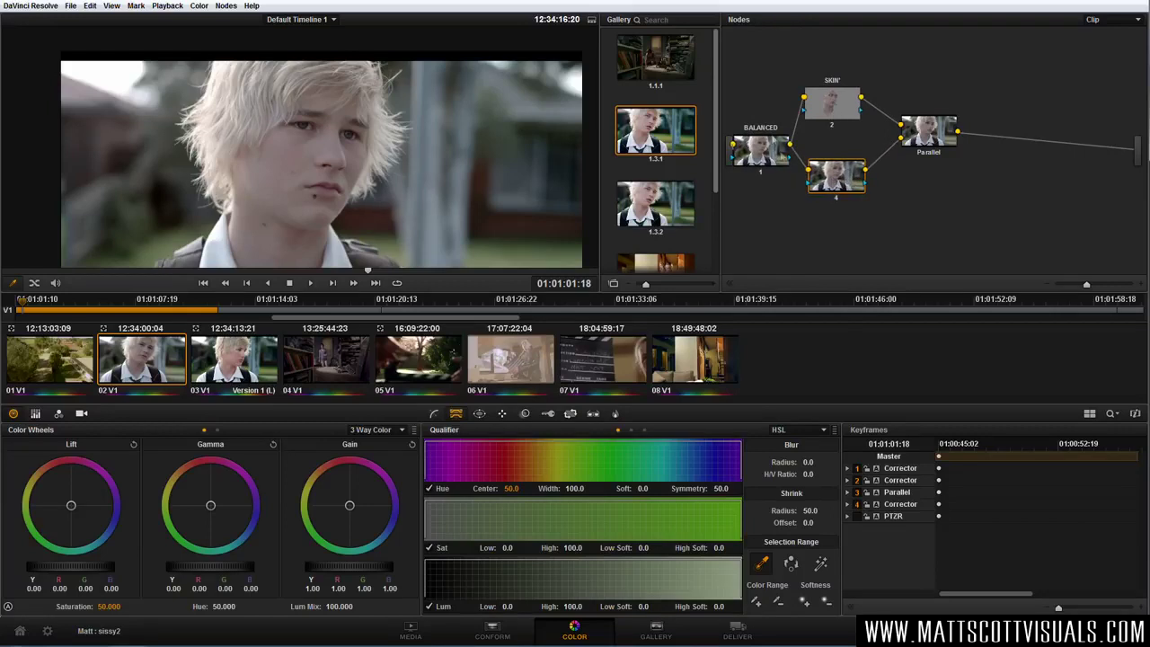
pyautogui.moveTo(848, 113); pyautogui.dragTo(853, 121)
pyautogui.click(842, 120)
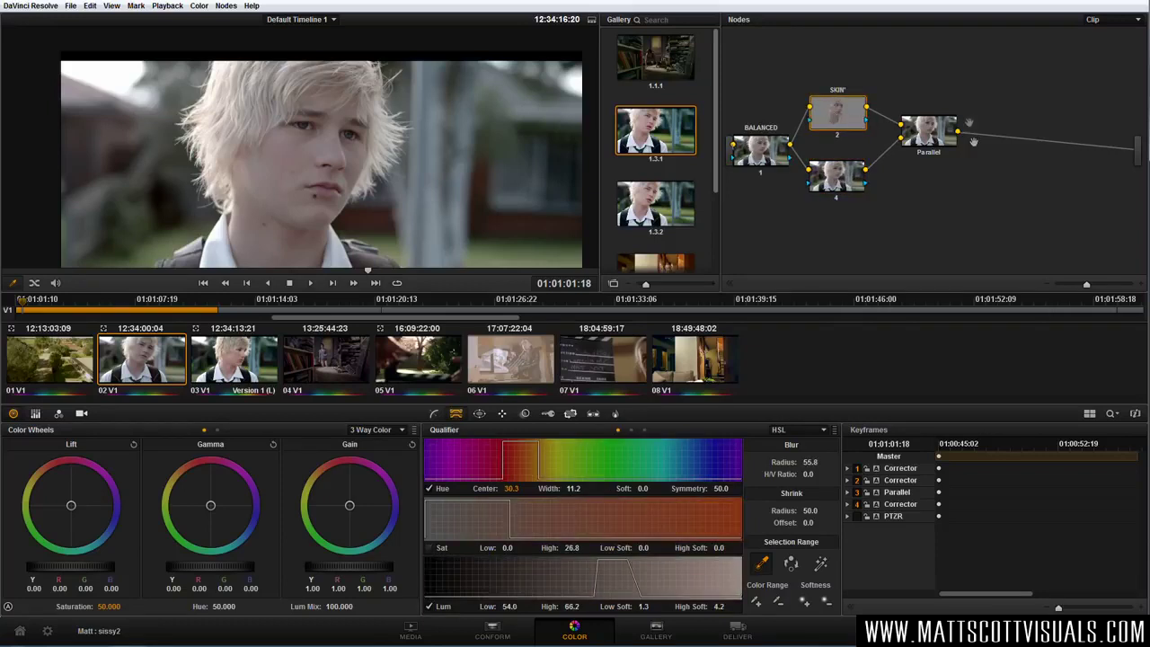
pyautogui.moveTo(952, 142); pyautogui.dragTo(955, 153)
# Add another parallel node from the skin node.
pyautogui.click(845, 183)
pyautogui.click(845, 124)
pyautogui.click(225, 6)
pyautogui.click(249, 46)
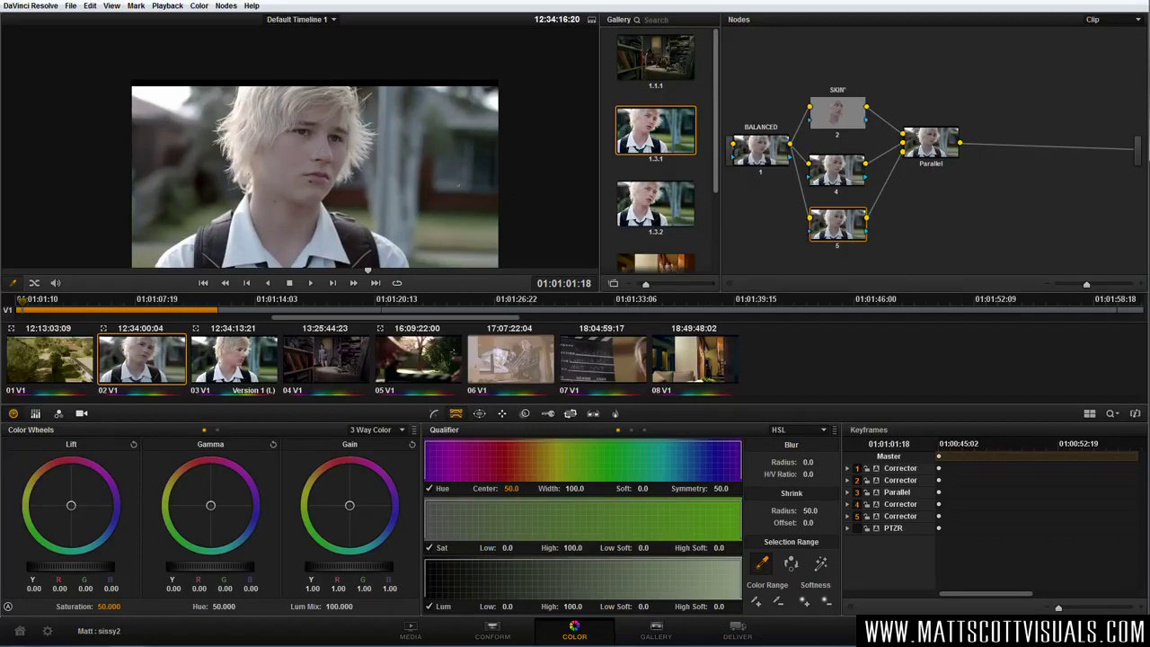
# Label node 4 HAIR.
pyautogui.click(844, 180)
pyautogui.rightClick(841, 183)
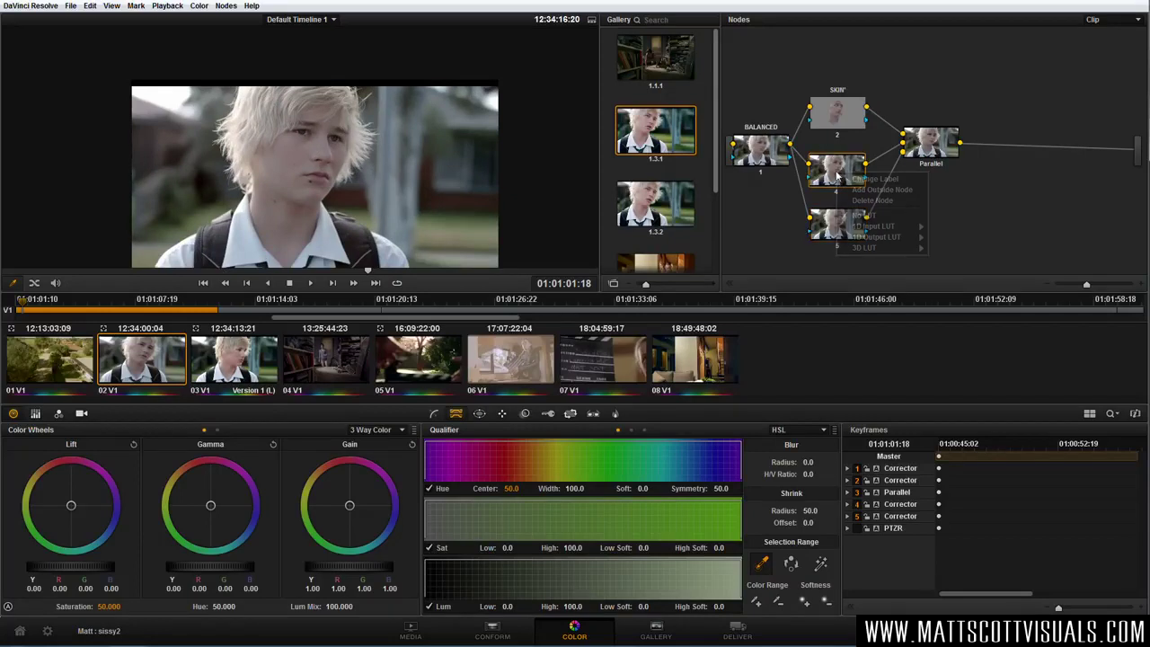
pyautogui.click(878, 181)
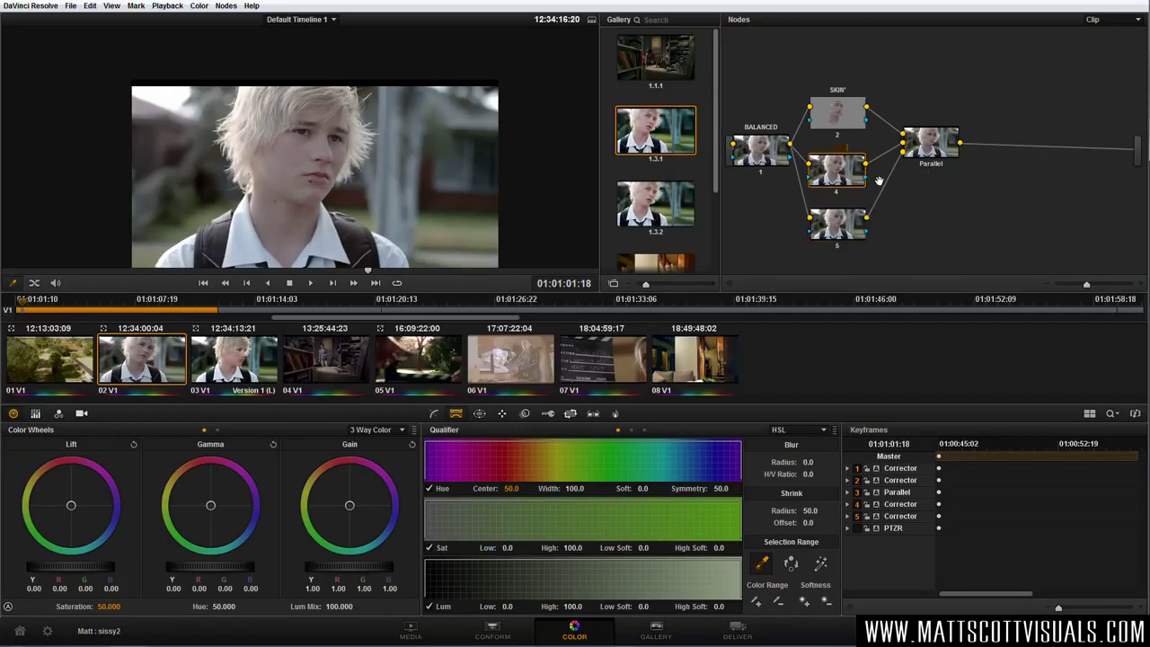
pyautogui.press('Return')
# Sample the blond hair colour with the HSL qualifier on the hair node to isolate the hair.
pyautogui.click(479, 415)
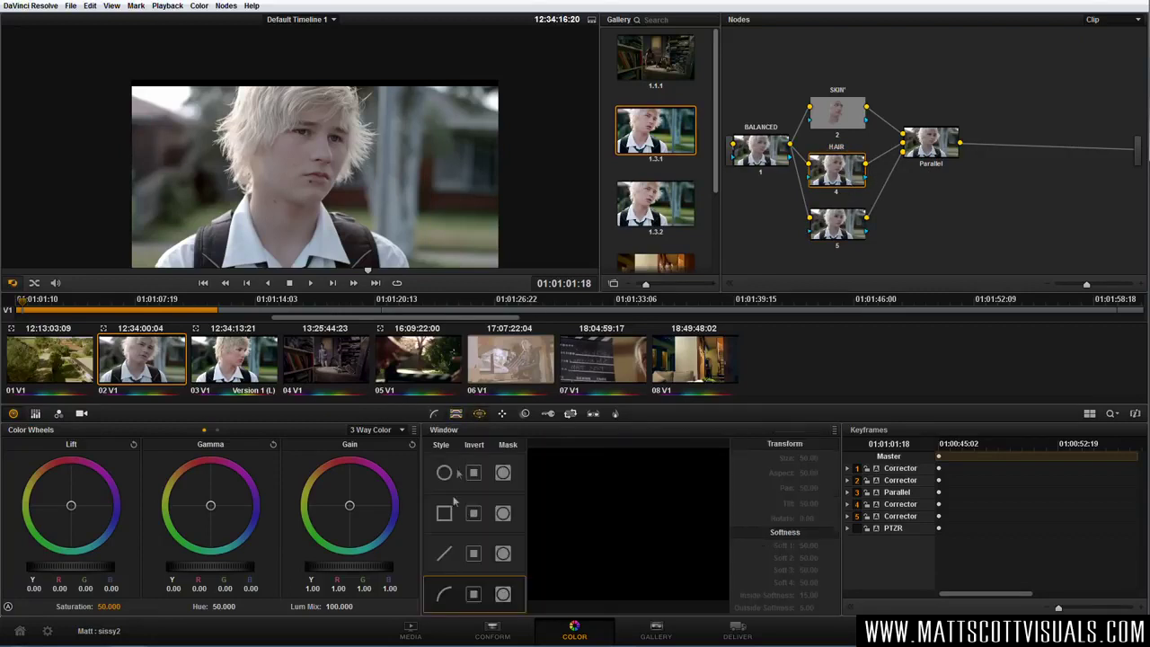
pyautogui.click(456, 414)
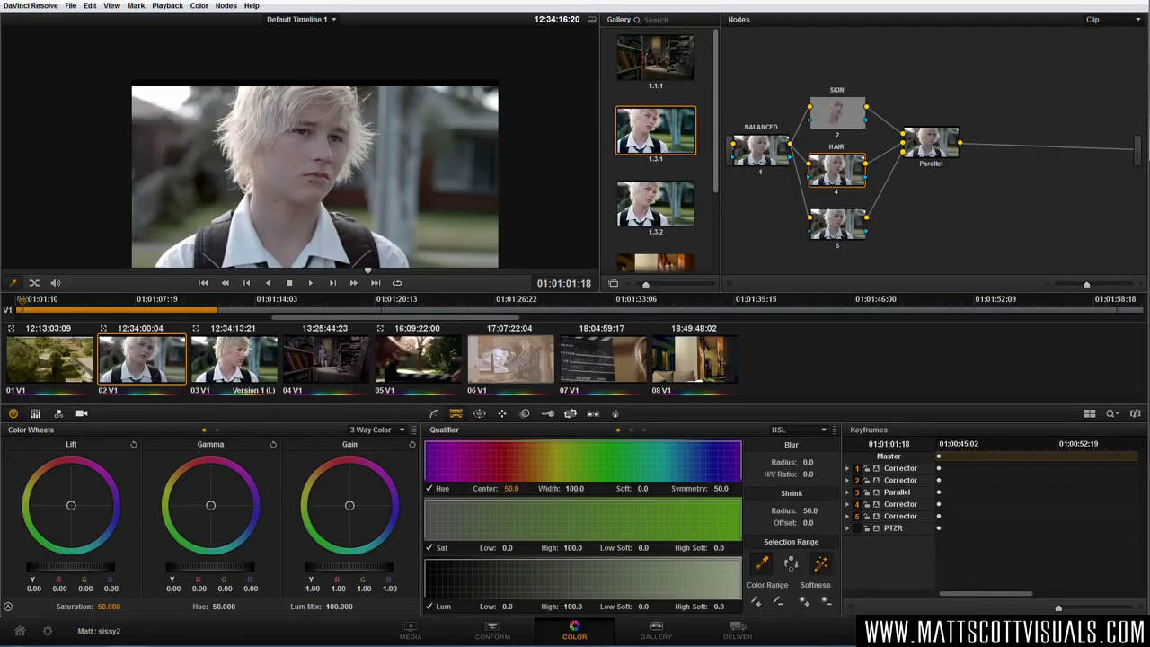
pyautogui.click(296, 126)
pyautogui.click(300, 91)
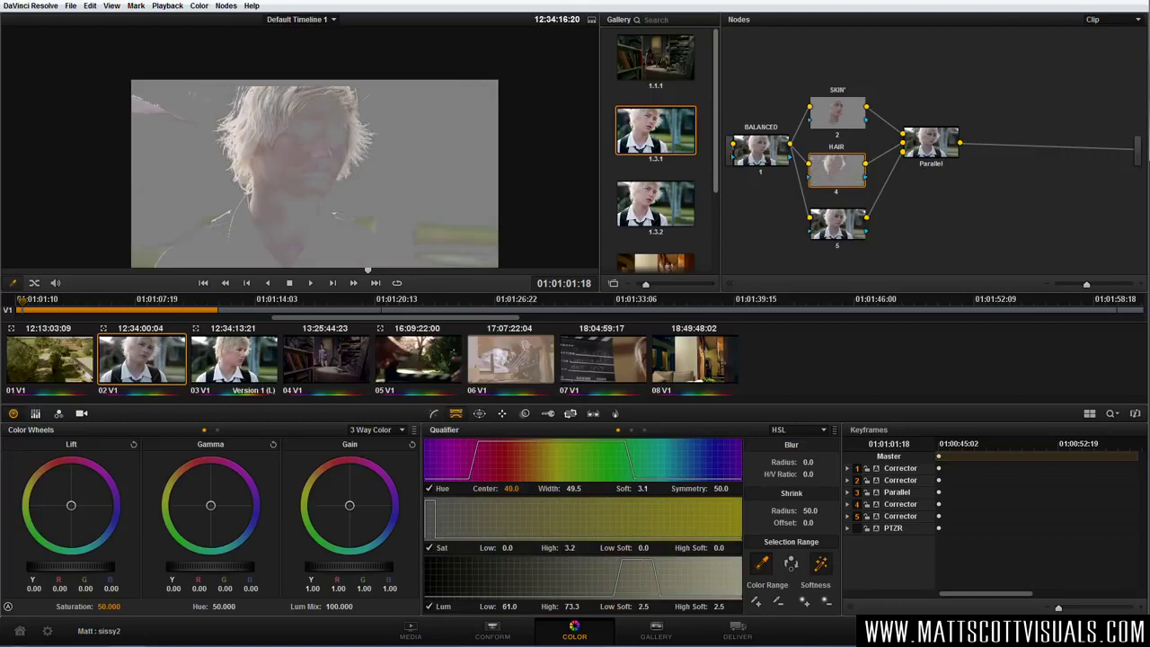
pyautogui.moveTo(180, 90); pyautogui.dragTo(328, 247)
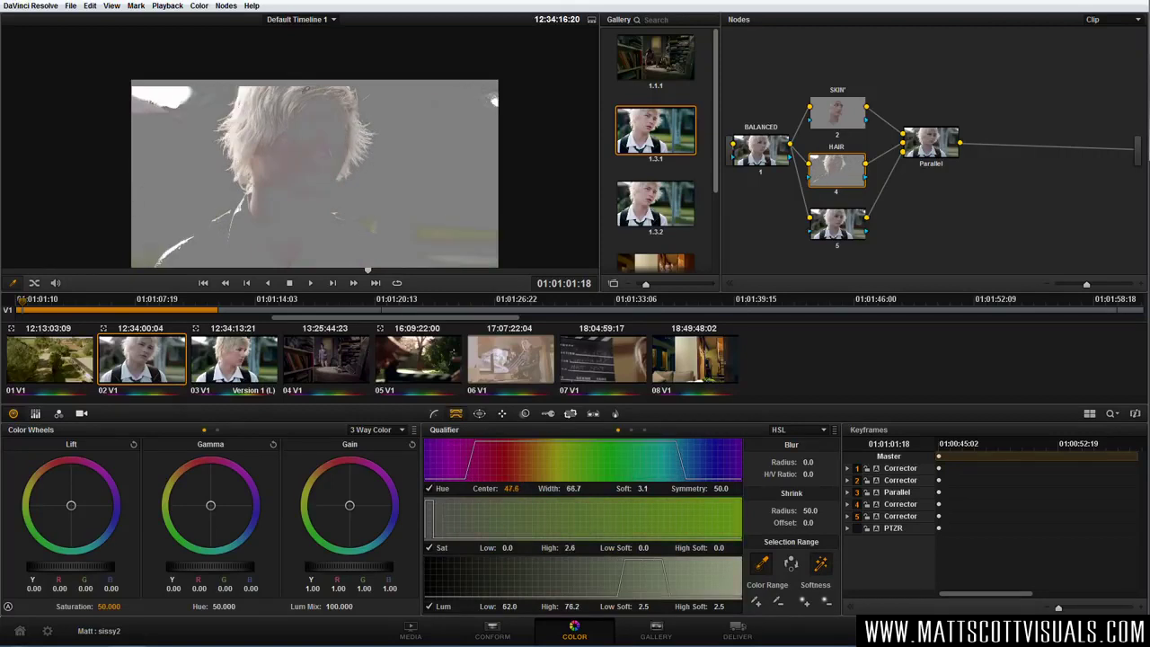
pyautogui.click(251, 91)
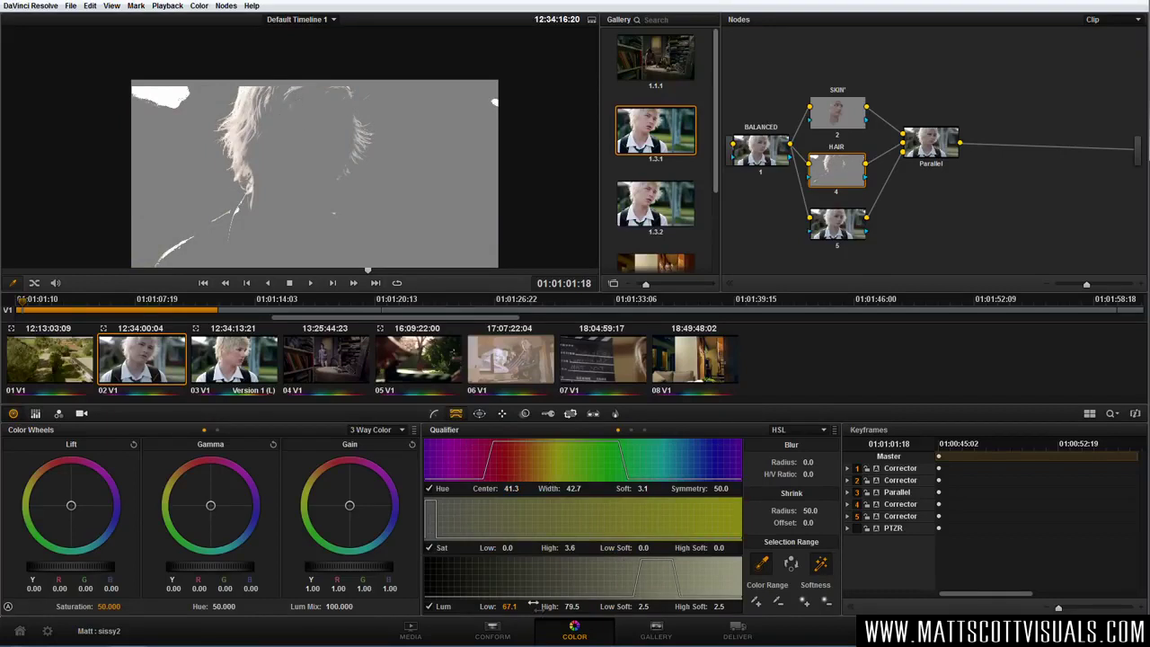
# Refine the hair key with luminance low 61.5, blur radius 36.0, hue center 51.8, hue width 31.9 and shrink radius 51.8.
pyautogui.moveTo(510, 606); pyautogui.dragTo(523, 607)
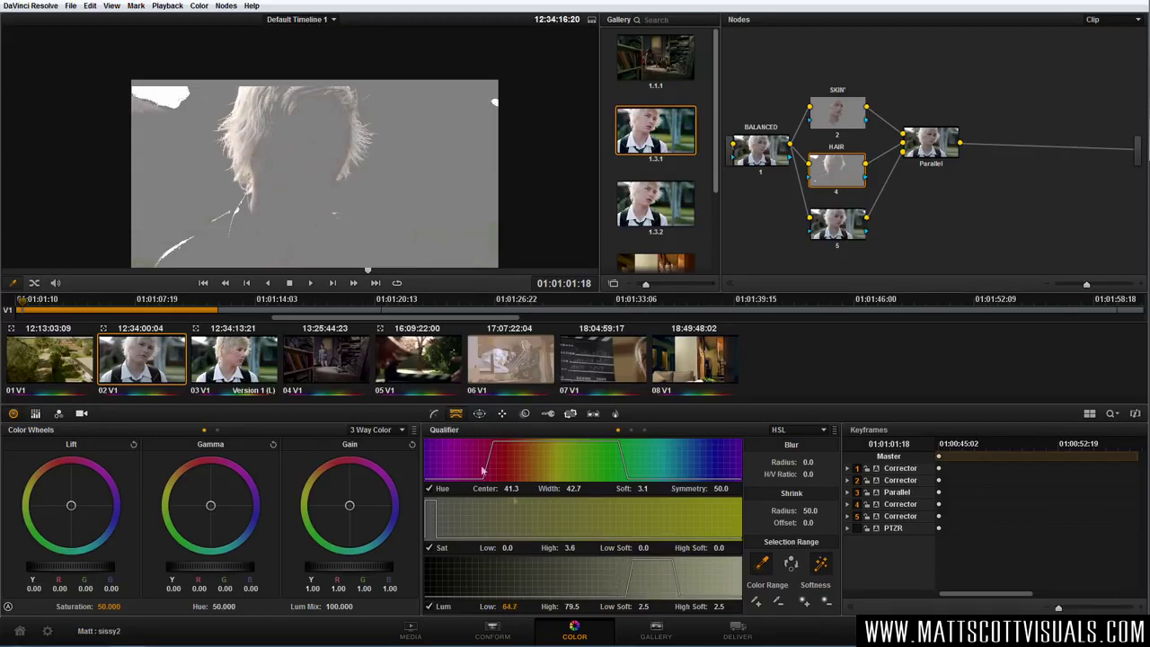
pyautogui.moveTo(809, 461); pyautogui.dragTo(819, 459)
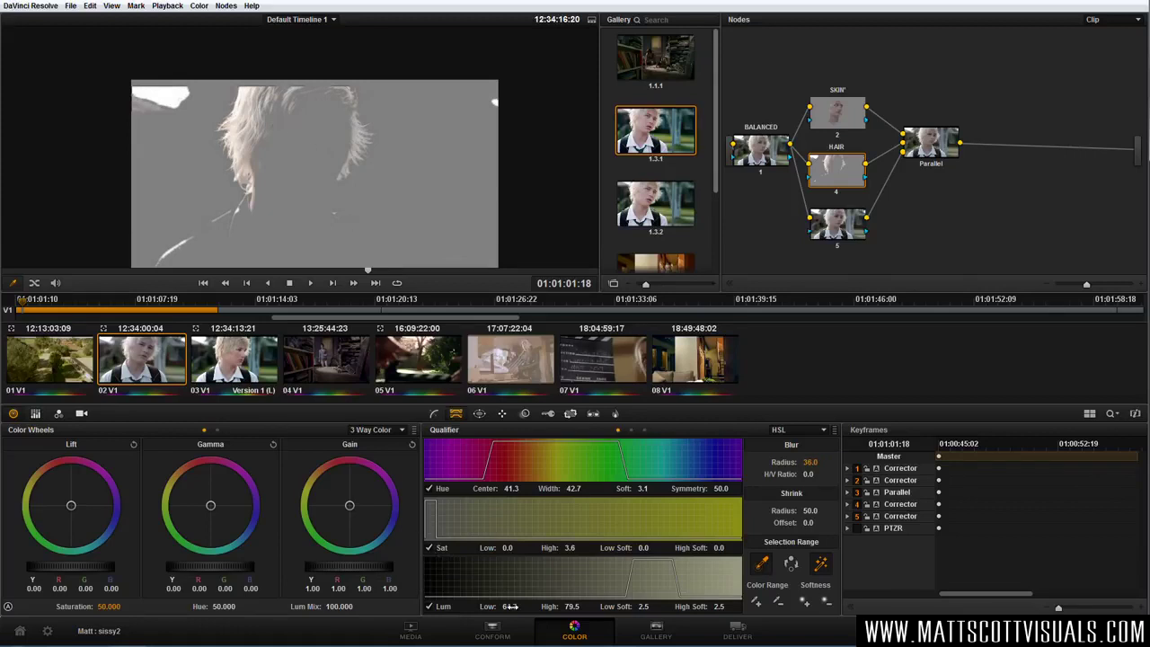
pyautogui.moveTo(528, 607); pyautogui.dragTo(521, 608)
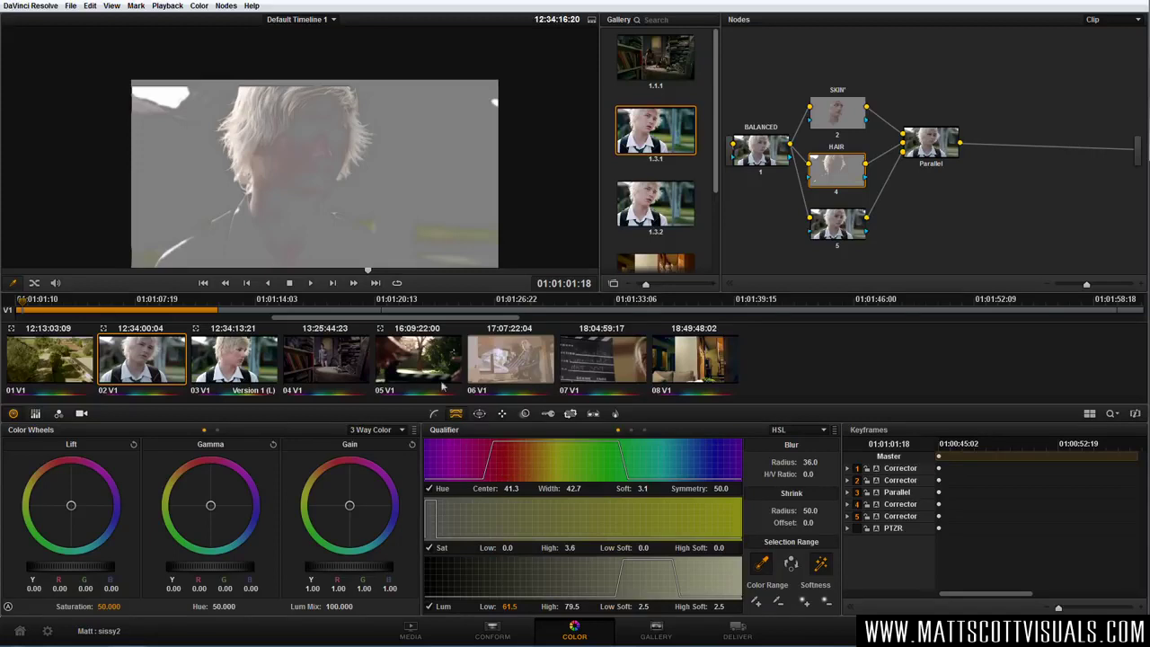
pyautogui.moveTo(573, 484); pyautogui.dragTo(525, 488)
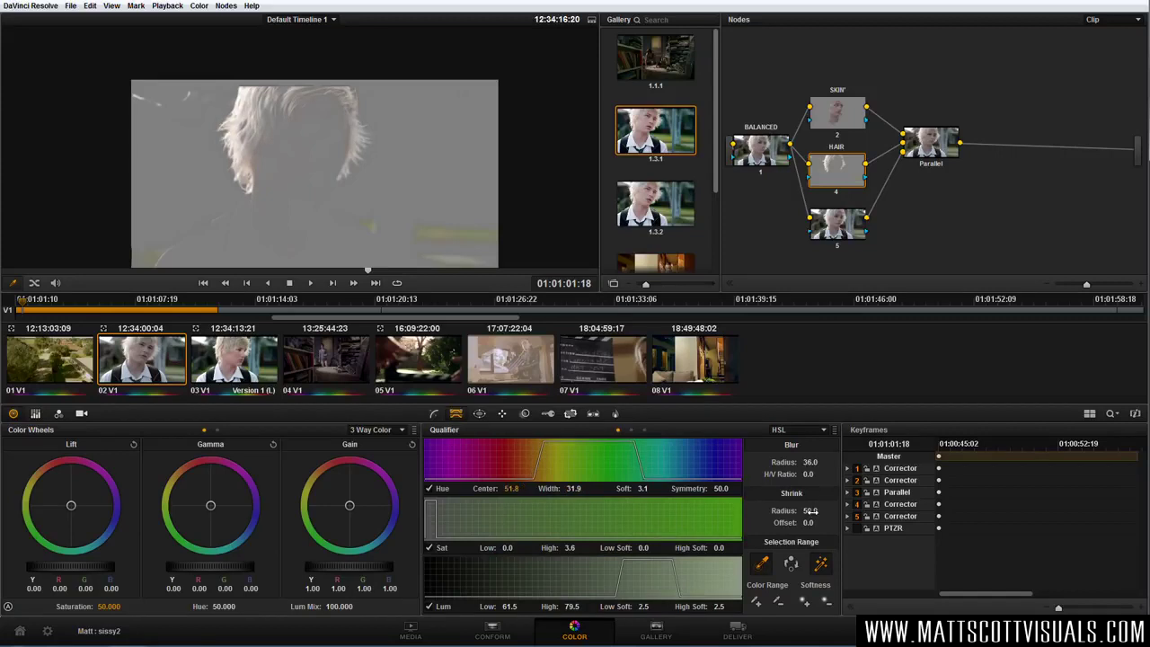
pyautogui.moveTo(822, 510); pyautogui.dragTo(825, 509)
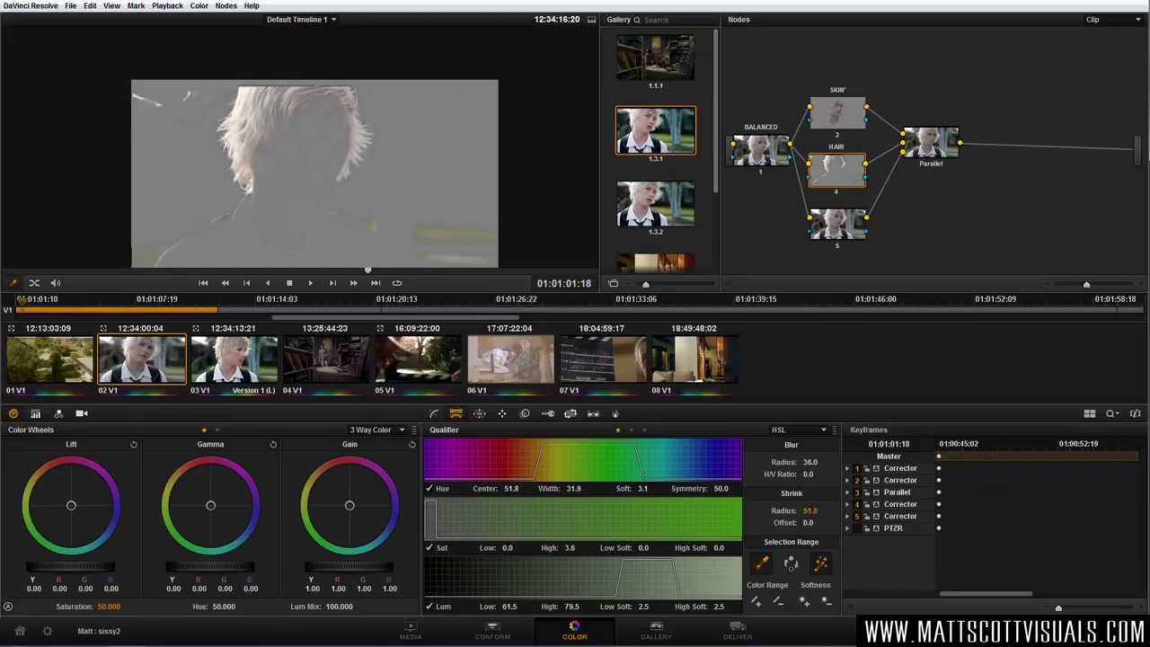
# Place a circular window on the hair node and reshape it around the head so it encloses all the hair.
pyautogui.click(480, 414)
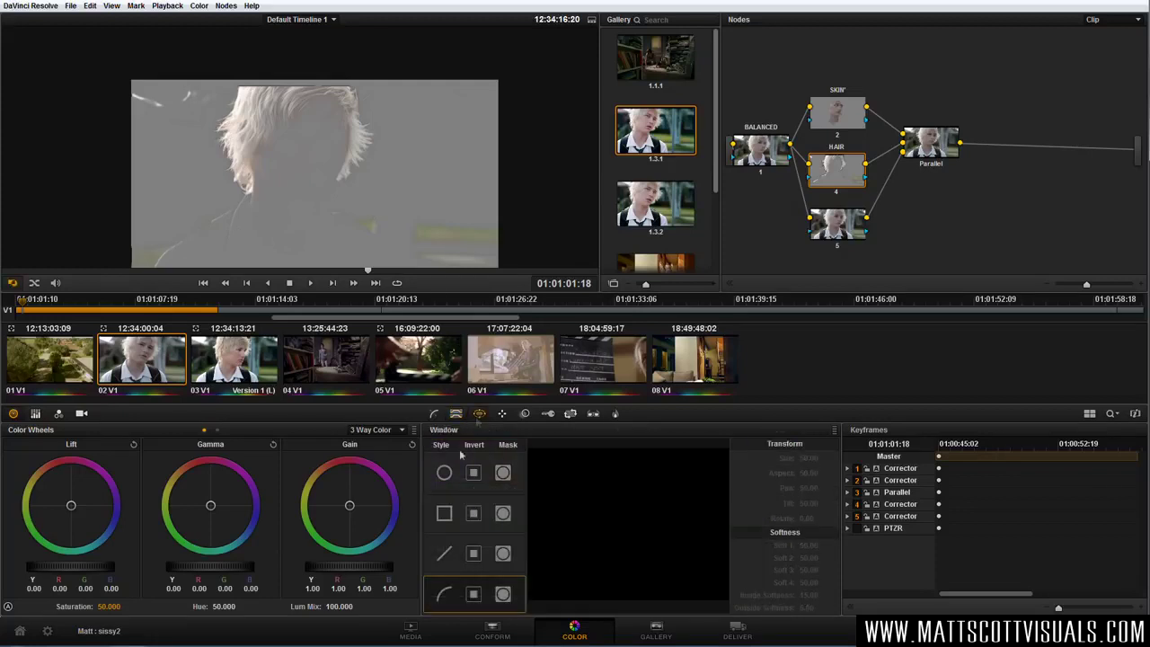
pyautogui.click(444, 472)
pyautogui.moveTo(303, 148); pyautogui.dragTo(294, 123)
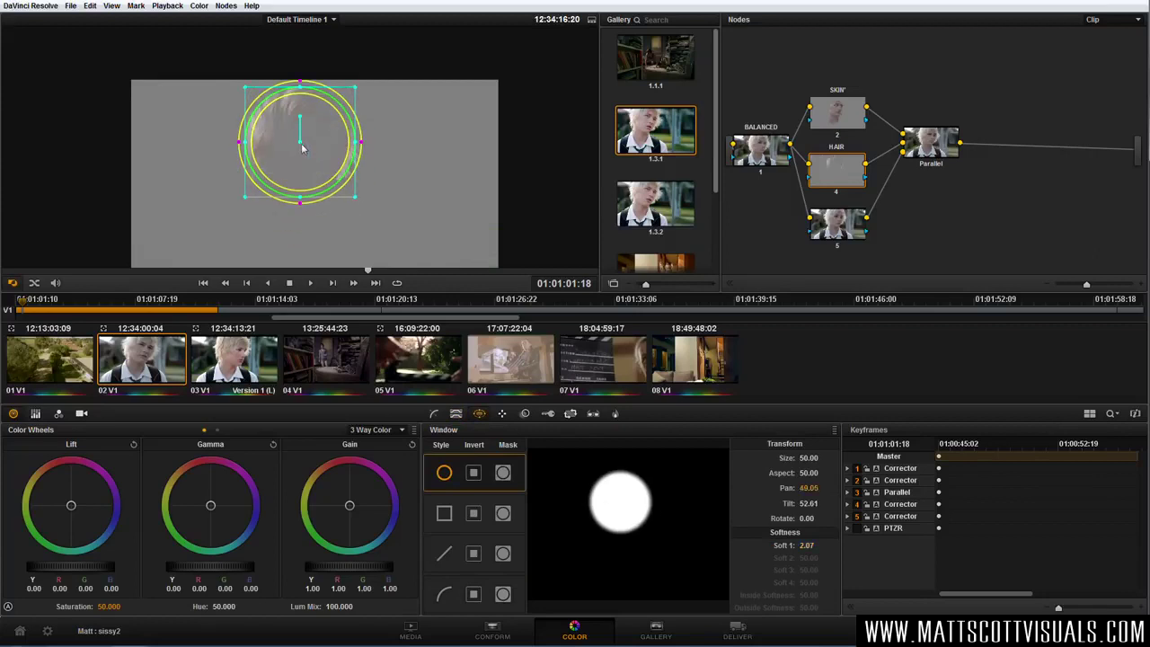
pyautogui.moveTo(364, 150); pyautogui.dragTo(416, 148)
pyautogui.moveTo(297, 212); pyautogui.dragTo(303, 245)
pyautogui.moveTo(205, 162); pyautogui.dragTo(214, 162)
pyautogui.moveTo(270, 151); pyautogui.dragTo(268, 133)
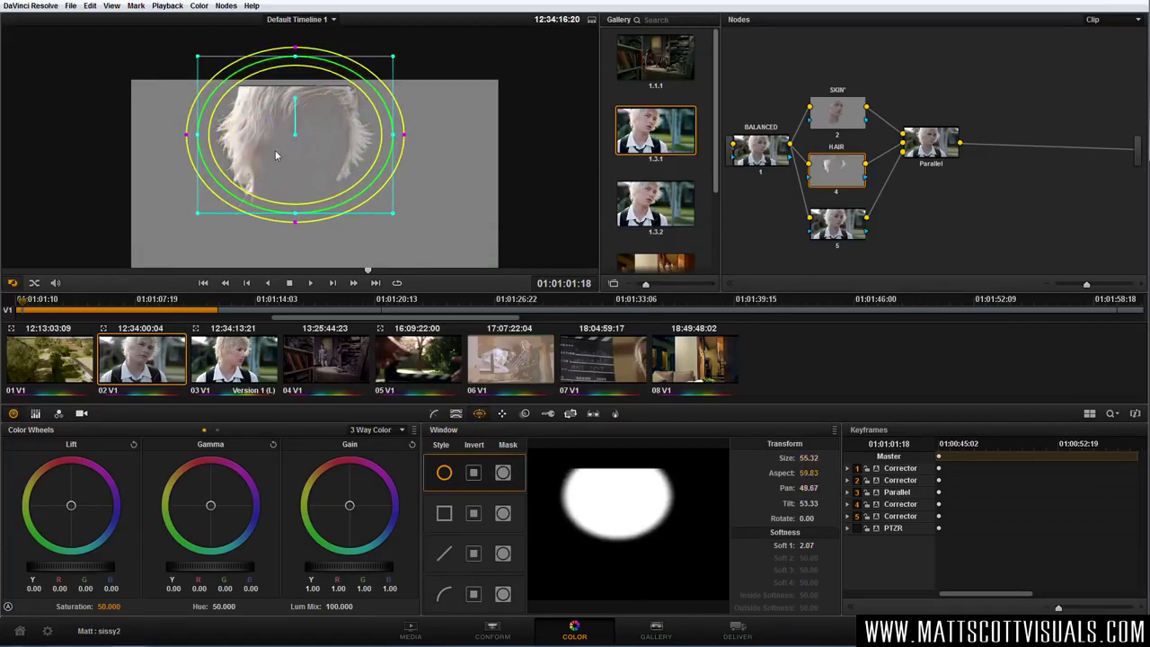
pyautogui.click(502, 415)
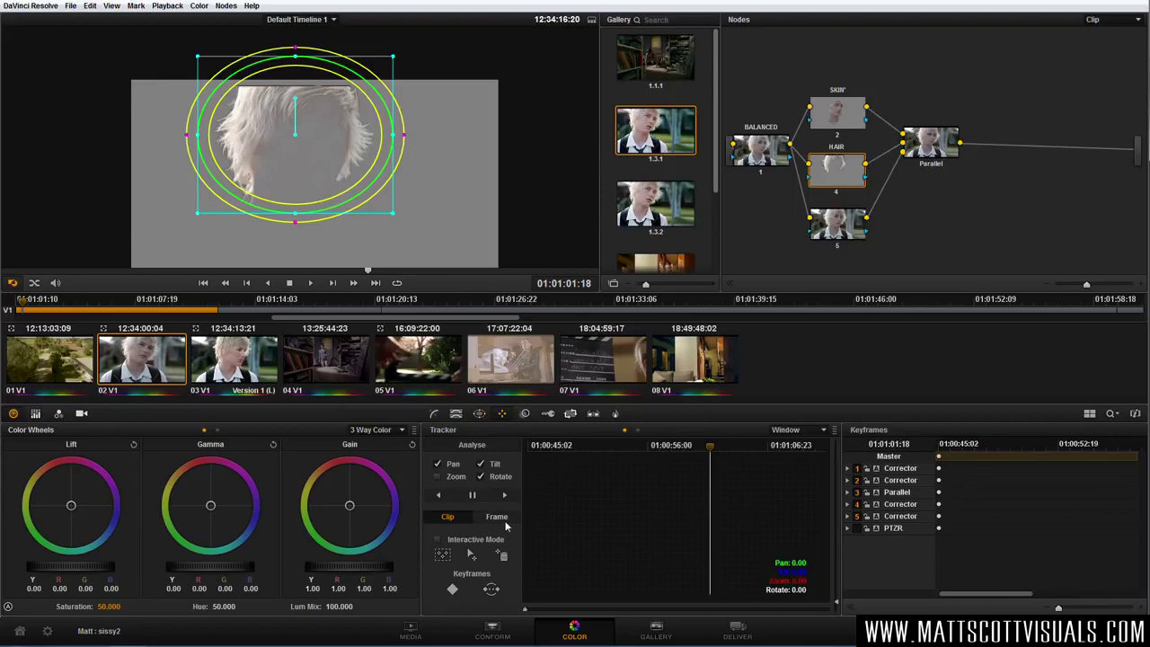
pyautogui.moveTo(294, 218); pyautogui.dragTo(295, 241)
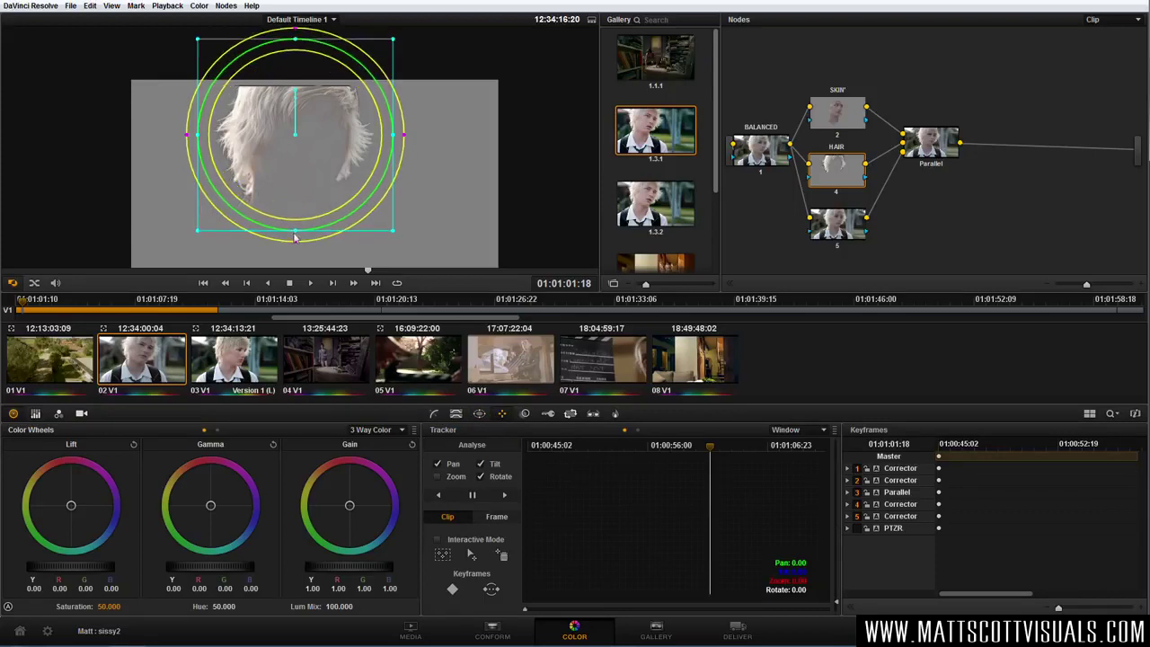
pyautogui.moveTo(304, 197); pyautogui.dragTo(304, 191)
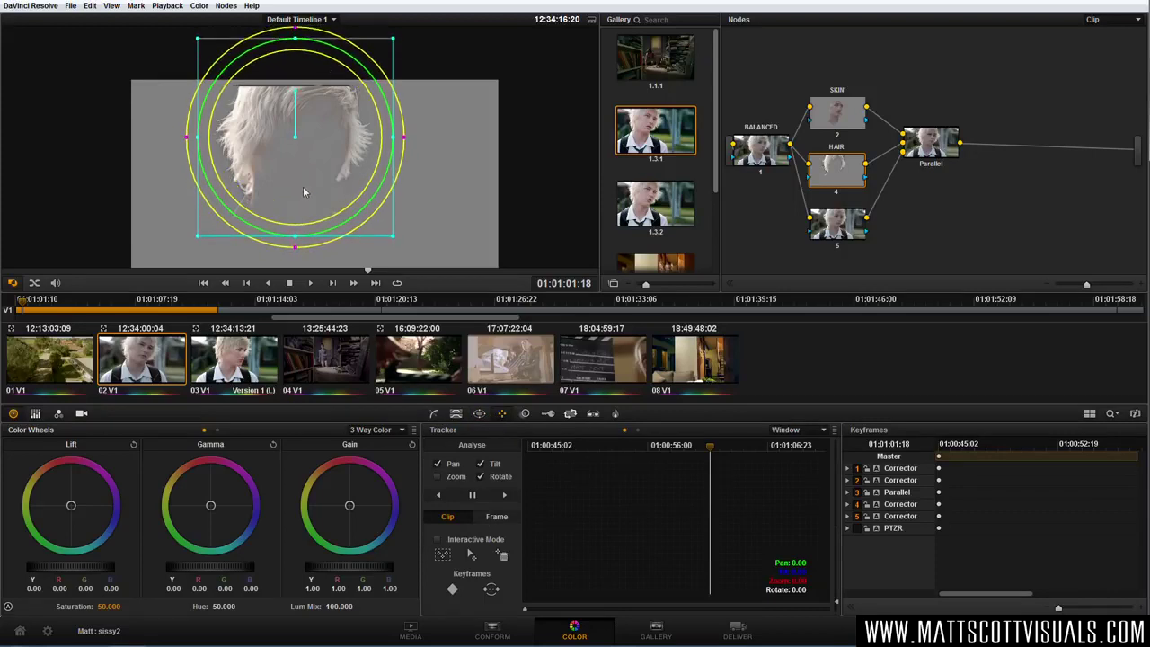
# Track the hair window forward, return to 01:01:01:17, and track it backward to the start of the shot.
pyautogui.click(503, 495)
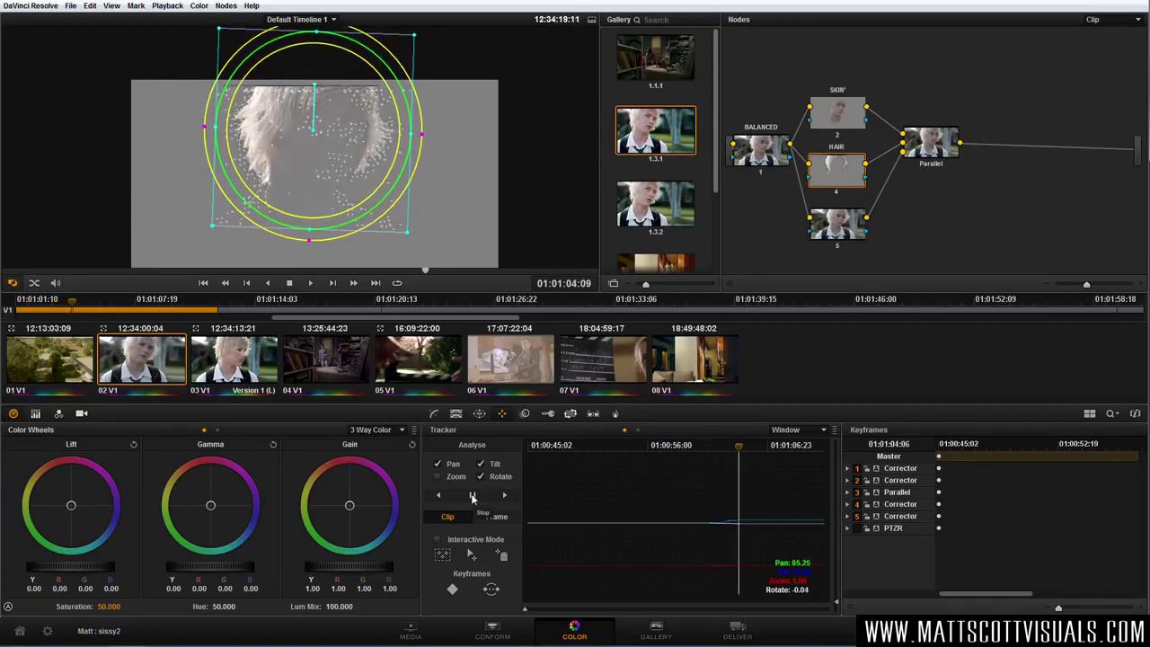
pyautogui.click(473, 497)
pyautogui.moveTo(716, 458); pyautogui.dragTo(710, 460)
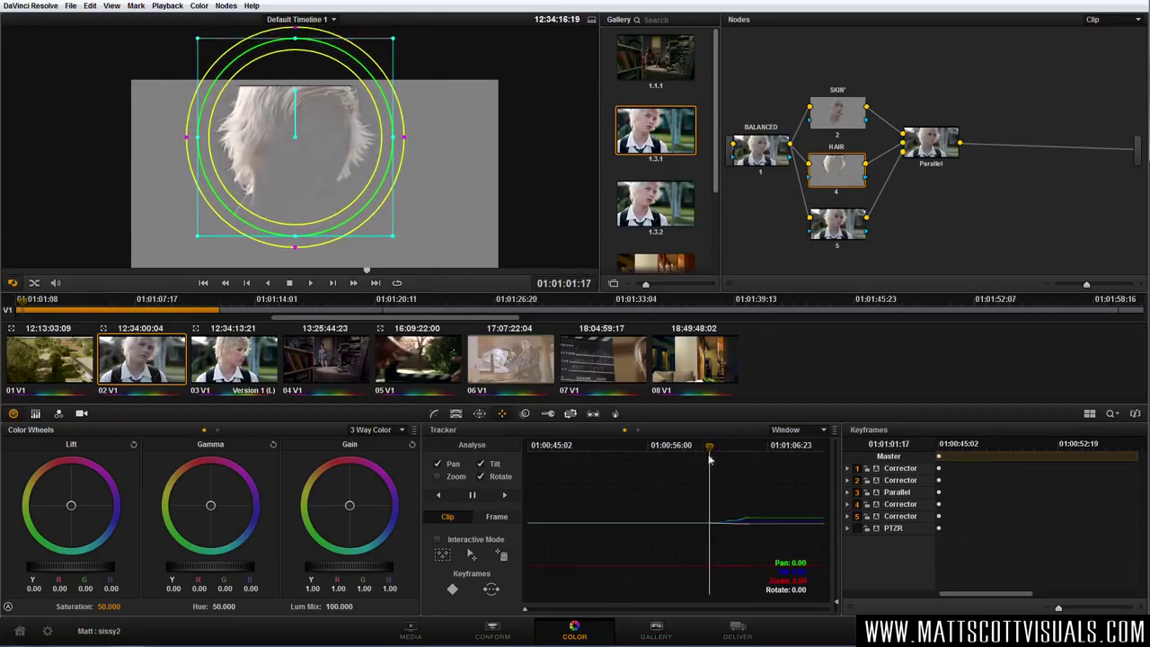
pyautogui.click(440, 496)
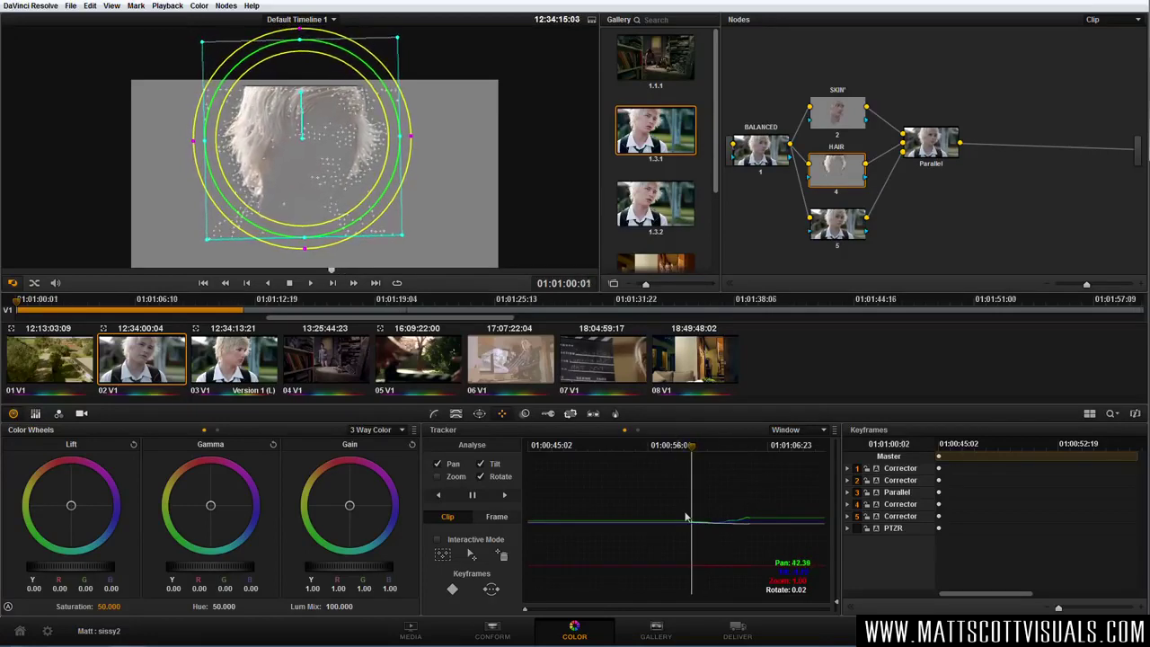
pyautogui.click(472, 495)
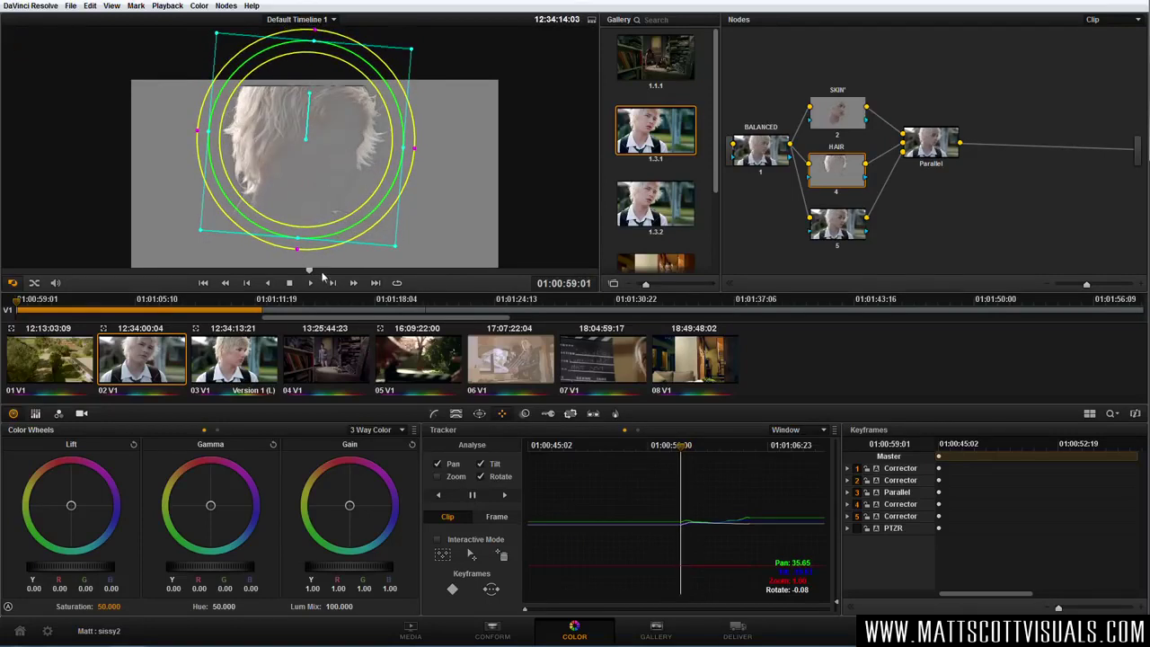
# Keyframe the hair window at 01:01:11:05 and move it off the frame's upper left corner at the clip's end.
pyautogui.moveTo(322, 278); pyautogui.dragTo(571, 285)
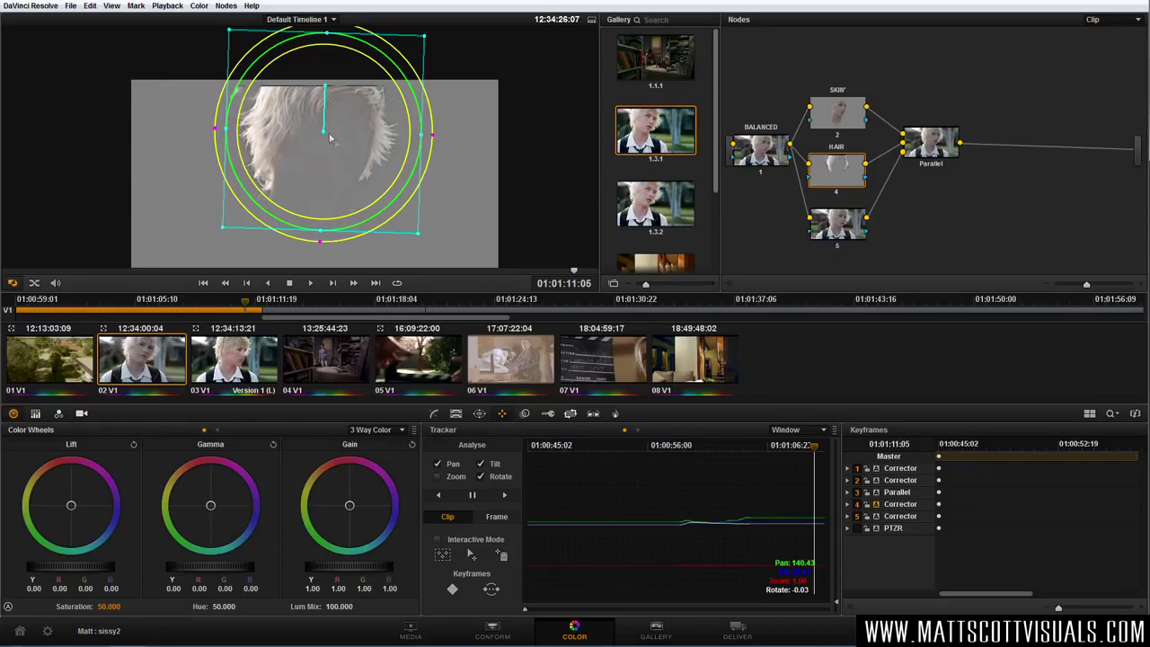
pyautogui.hscroll(5, 1058, 609)
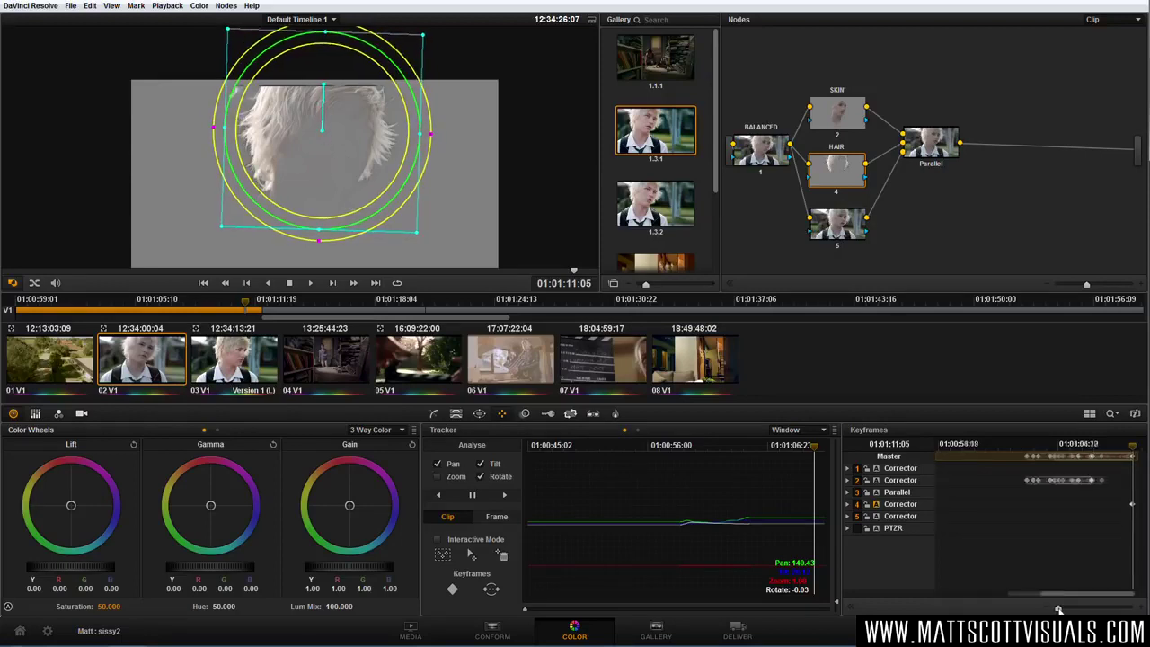
pyautogui.moveTo(1058, 609); pyautogui.dragTo(1060, 609)
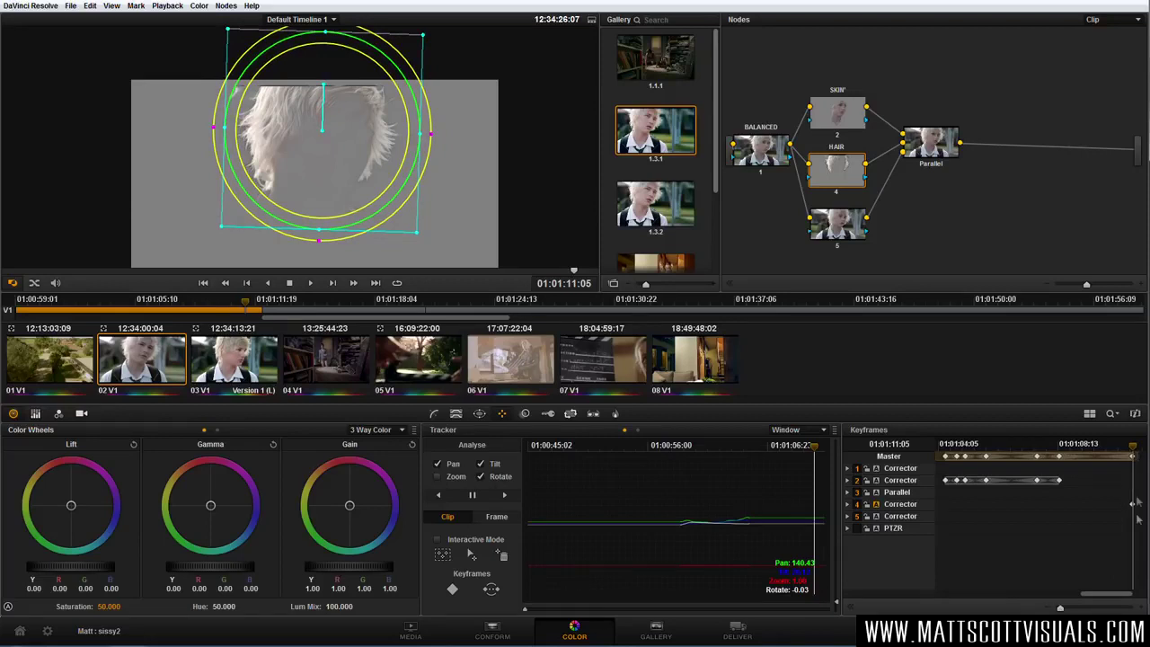
pyautogui.moveTo(1101, 596); pyautogui.dragTo(1106, 597)
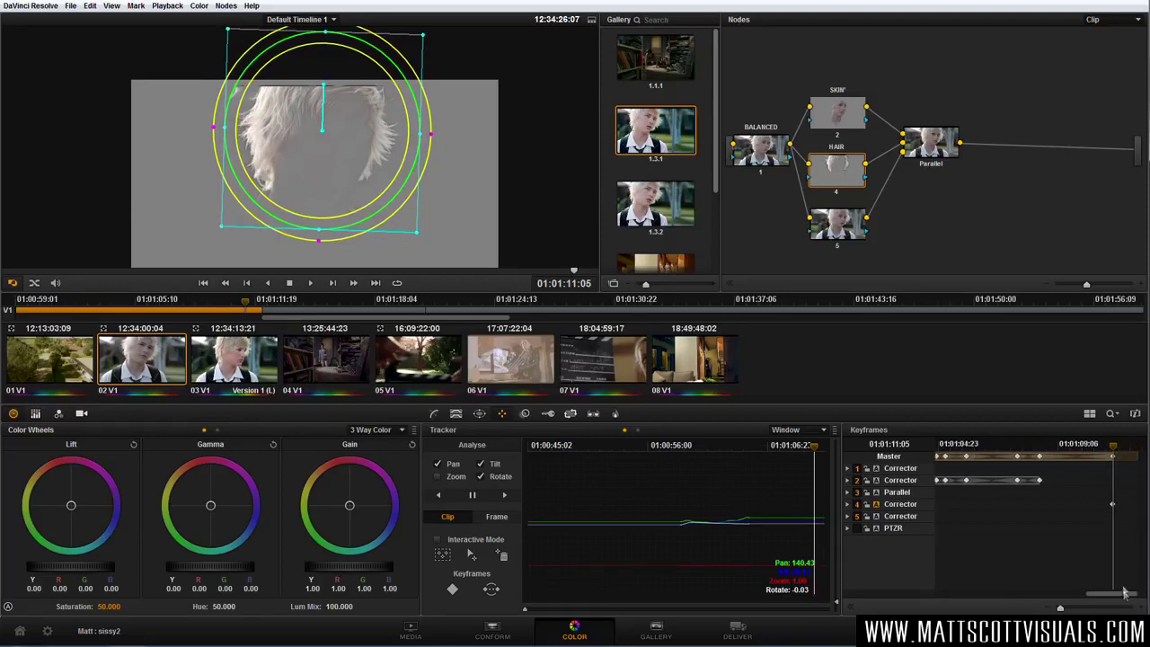
pyautogui.moveTo(1114, 454); pyautogui.dragTo(1135, 452)
pyautogui.moveTo(333, 168); pyautogui.dragTo(165, 90)
# Add in-between keyframes near the clip's end, repositioning the hair window to follow the head as it leaves the frame.
pyautogui.click(1123, 447)
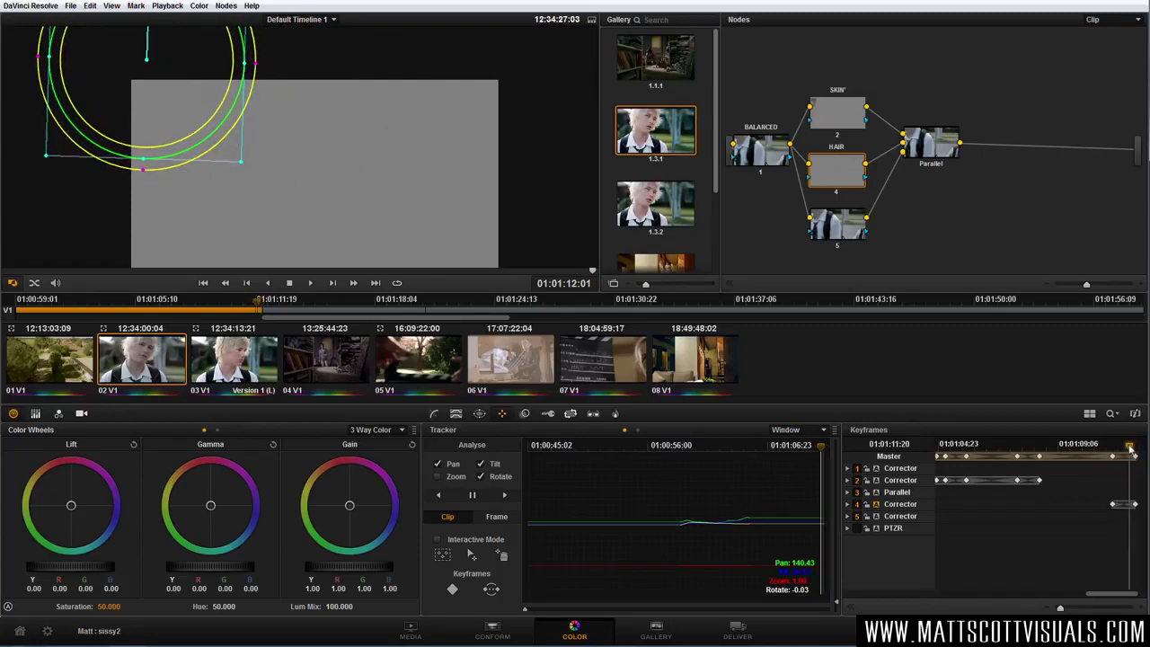
pyautogui.moveTo(1121, 446); pyautogui.dragTo(1123, 451)
pyautogui.moveTo(305, 145); pyautogui.dragTo(316, 178)
pyautogui.moveTo(1121, 448); pyautogui.dragTo(1128, 451)
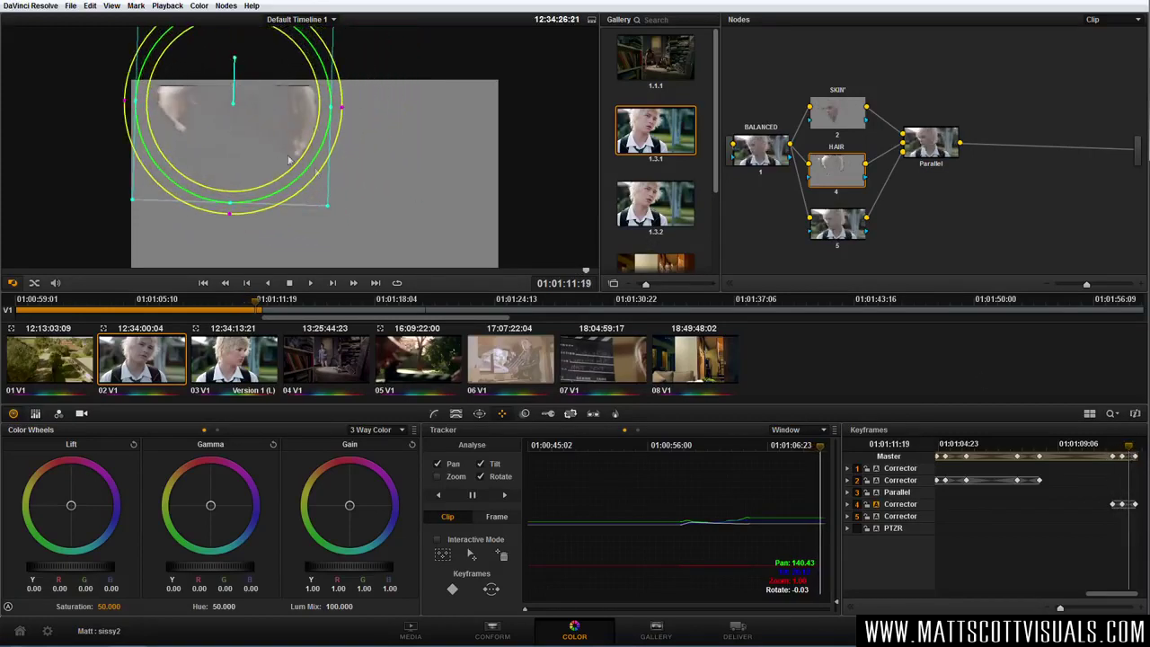
pyautogui.moveTo(289, 160); pyautogui.dragTo(292, 161)
pyautogui.moveTo(1132, 456); pyautogui.dragTo(1133, 455)
pyautogui.moveTo(256, 128); pyautogui.dragTo(269, 133)
pyautogui.moveTo(1129, 449)
pyautogui.mouseDown()
pyautogui.moveTo(1110, 458)
pyautogui.moveTo(1133, 458)
pyautogui.mouseUp()
pyautogui.moveTo(1134, 458); pyautogui.dragTo(1117, 456)
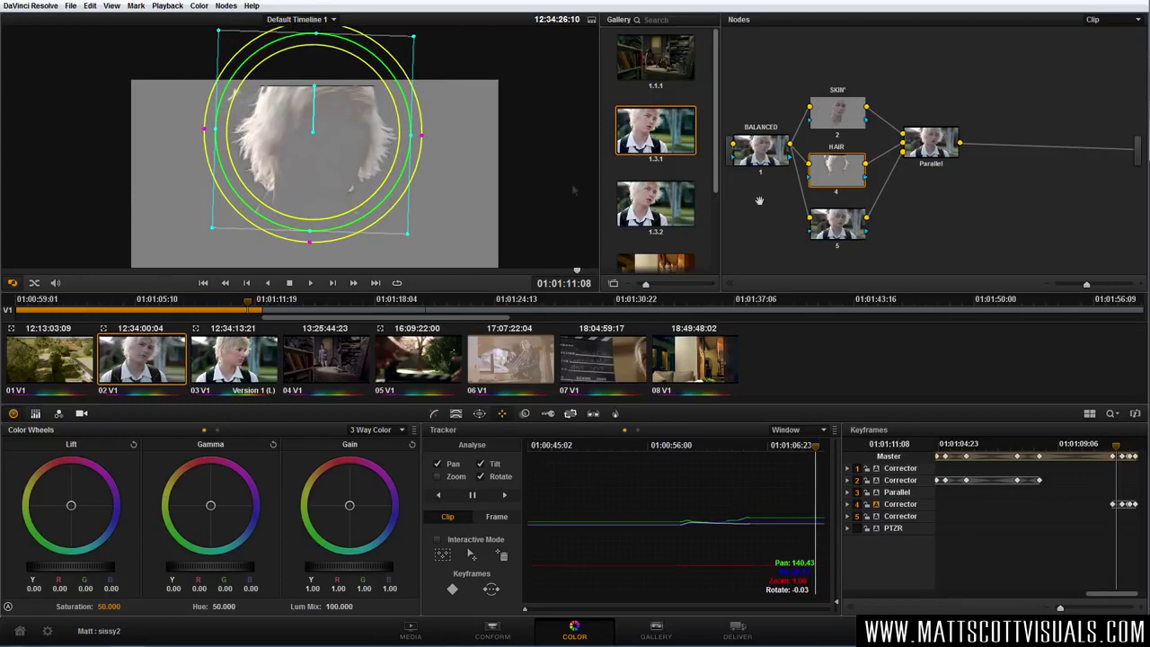
# Space out the parallel nodes, select unlabelled node 5 and go to 01:00:57:04 for a close view of the face.
pyautogui.moveTo(843, 114); pyautogui.dragTo(841, 106)
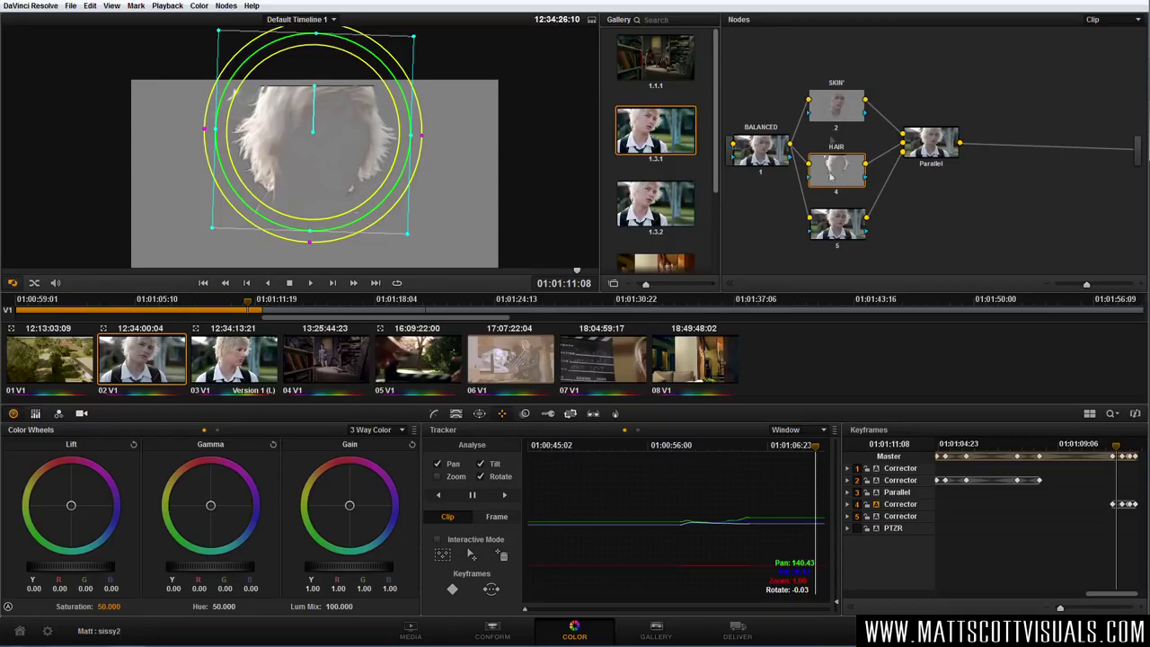
pyautogui.click(843, 229)
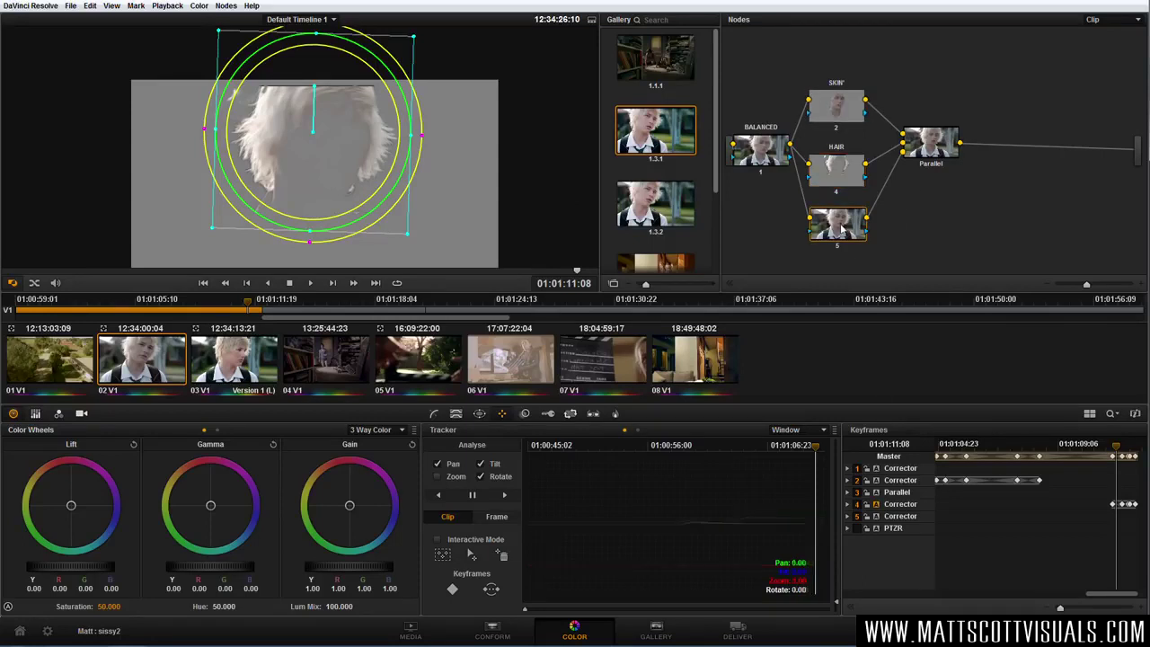
pyautogui.moveTo(843, 230); pyautogui.dragTo(856, 232)
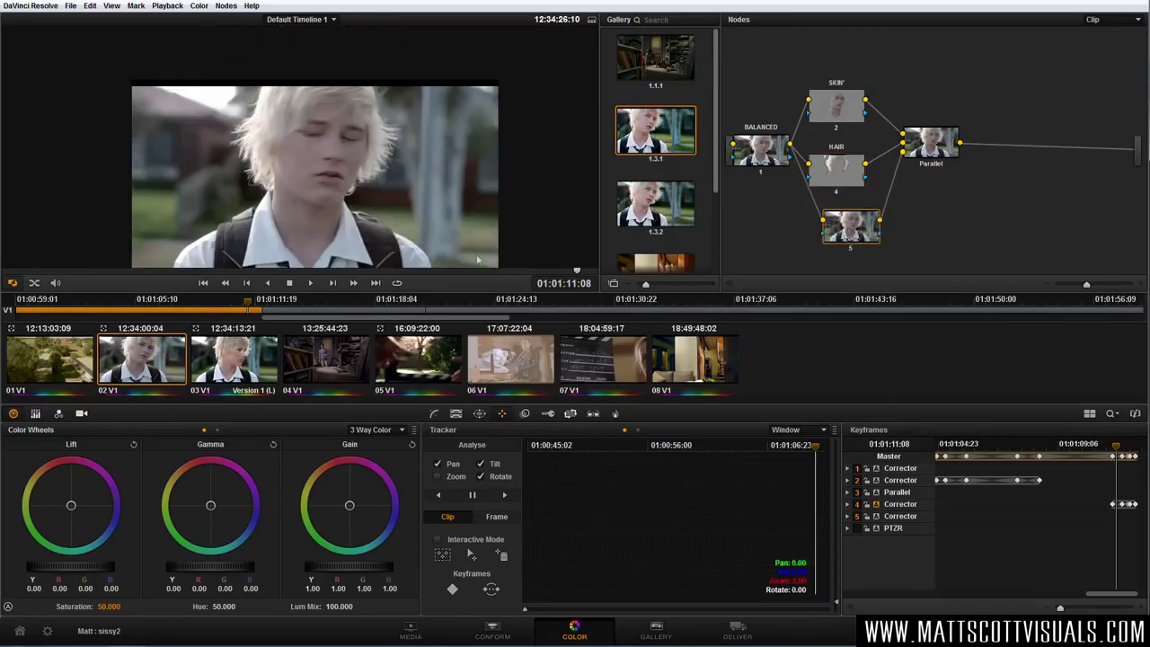
pyautogui.moveTo(180, 272); pyautogui.dragTo(267, 273)
pyautogui.scroll(3, 338, 179)
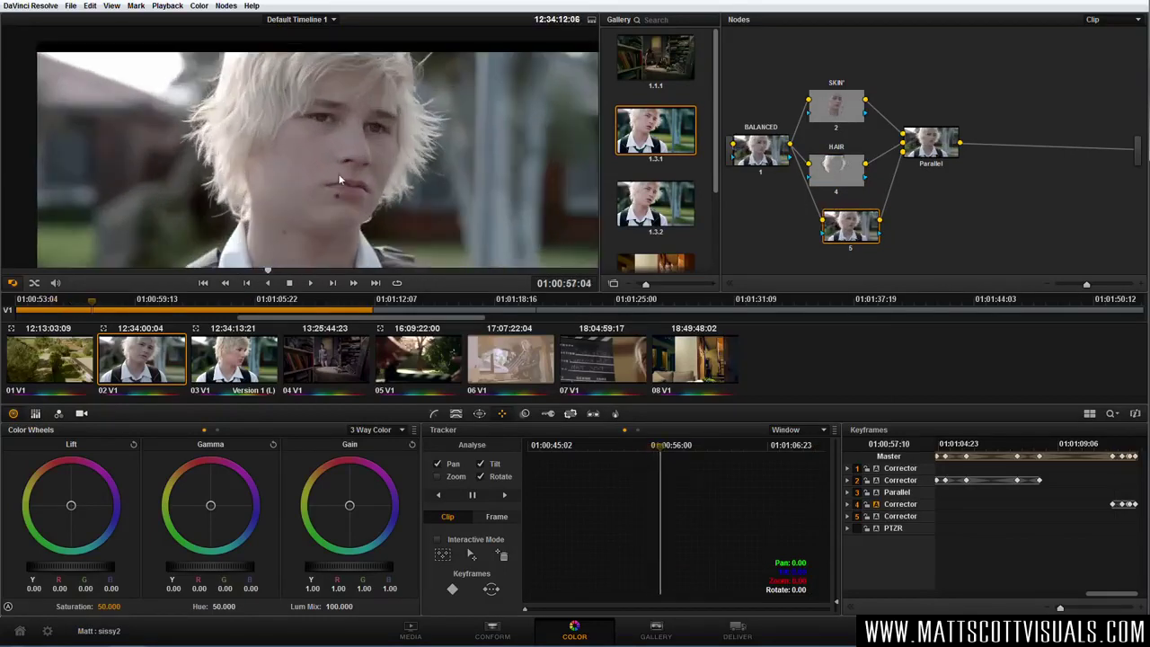
pyautogui.moveTo(381, 172); pyautogui.dragTo(352, 183)
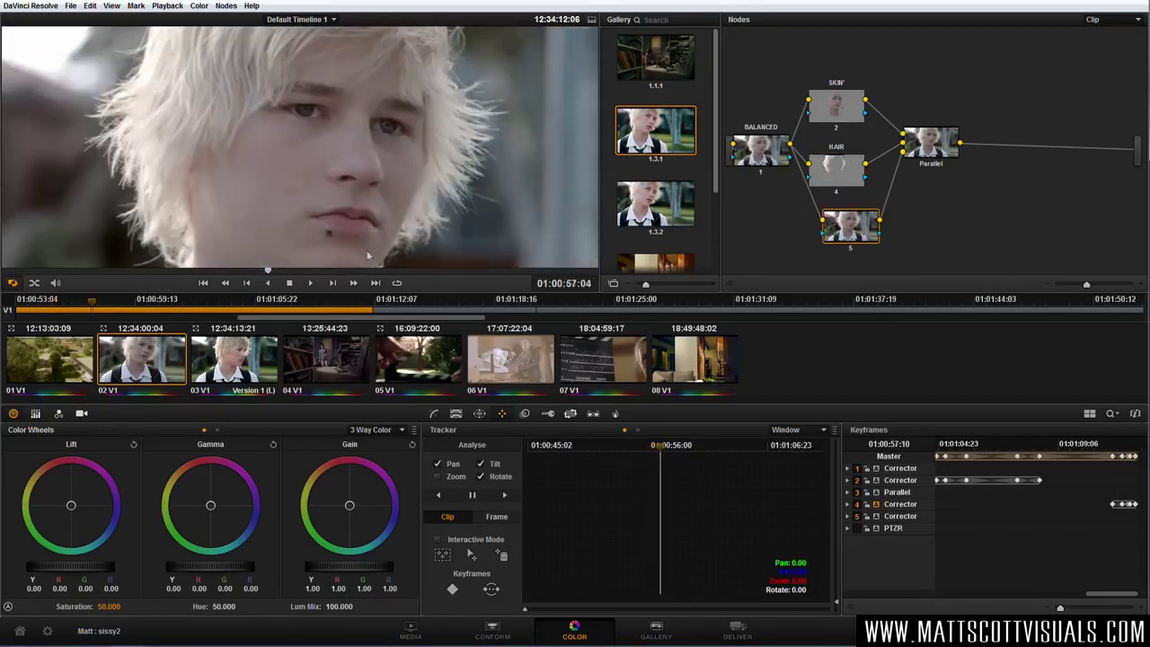
# Add a circular window to node 5 with highlight on, and shape it into a thin tilted ellipse around both eyes.
pyautogui.click(480, 414)
pyautogui.click(444, 473)
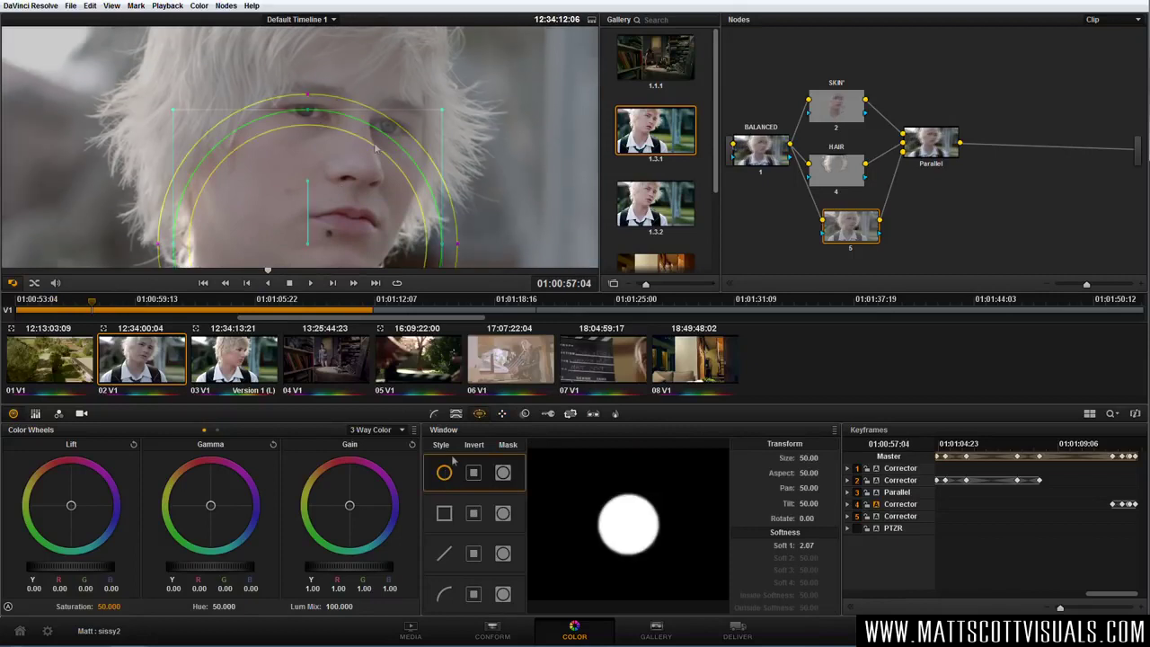
pyautogui.hotkey('shift', 'h')
pyautogui.moveTo(307, 242); pyautogui.dragTo(351, 98)
pyautogui.moveTo(341, 210); pyautogui.dragTo(401, 85)
pyautogui.moveTo(344, 126); pyautogui.dragTo(339, 165)
pyautogui.moveTo(435, 140); pyautogui.dragTo(454, 154)
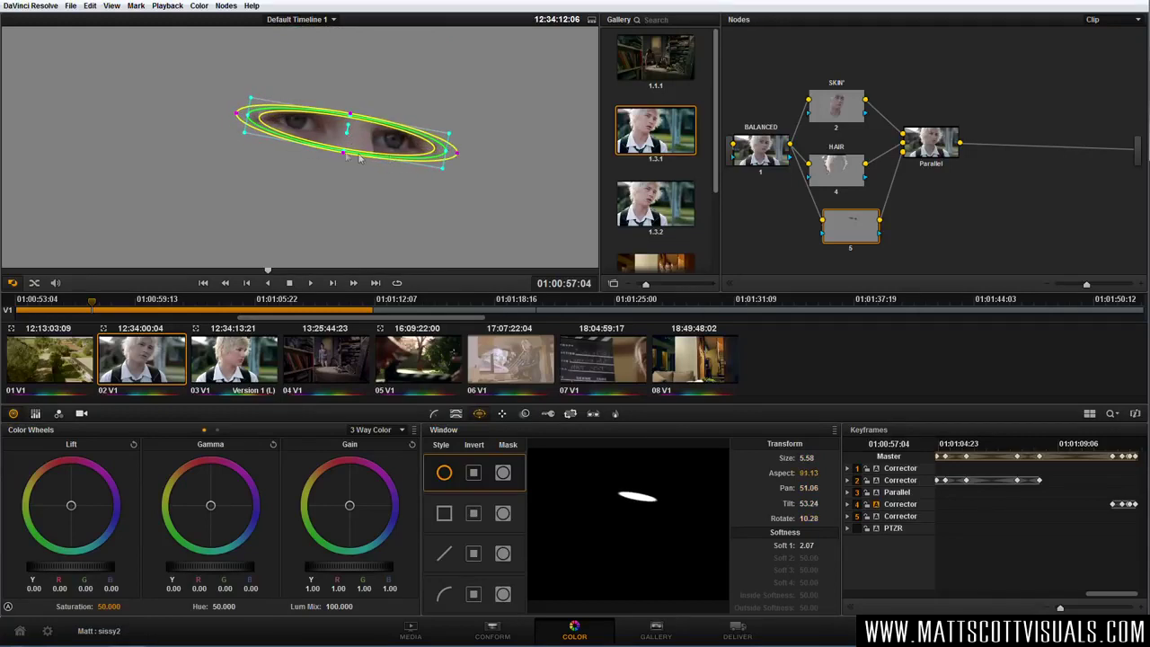
pyautogui.moveTo(344, 153); pyautogui.dragTo(343, 165)
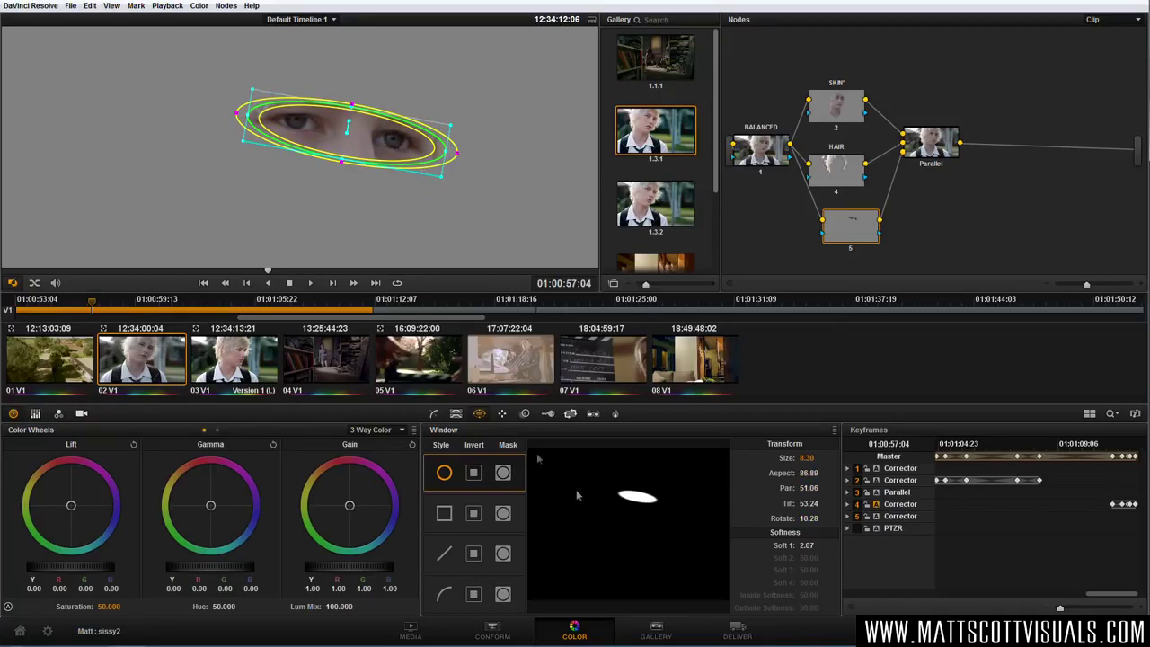
# Track the eye window forward through the shot and scrub back to 01:01:02:11.
pyautogui.click(502, 413)
pyautogui.click(504, 495)
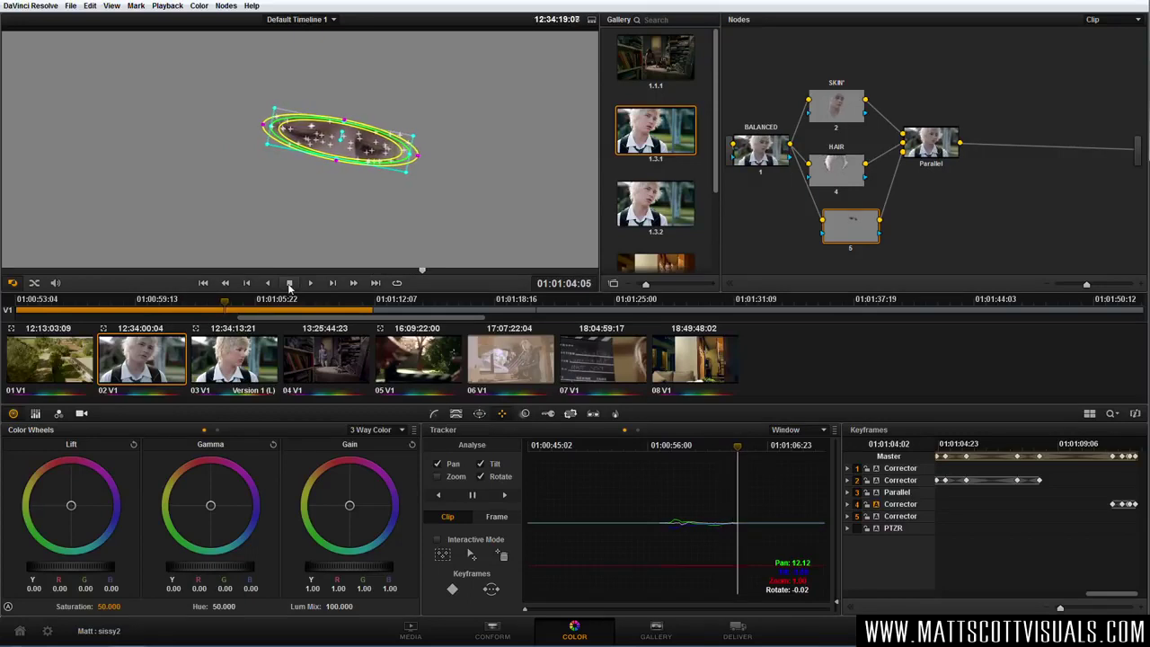
pyautogui.click(739, 447)
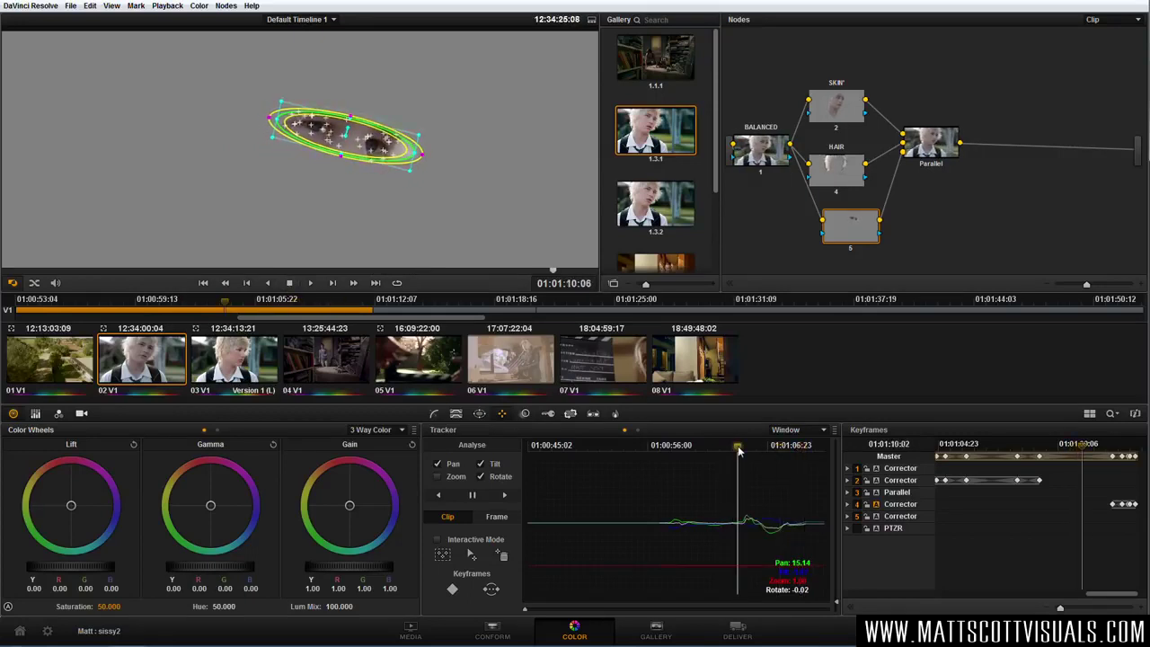
pyautogui.moveTo(739, 451); pyautogui.dragTo(718, 452)
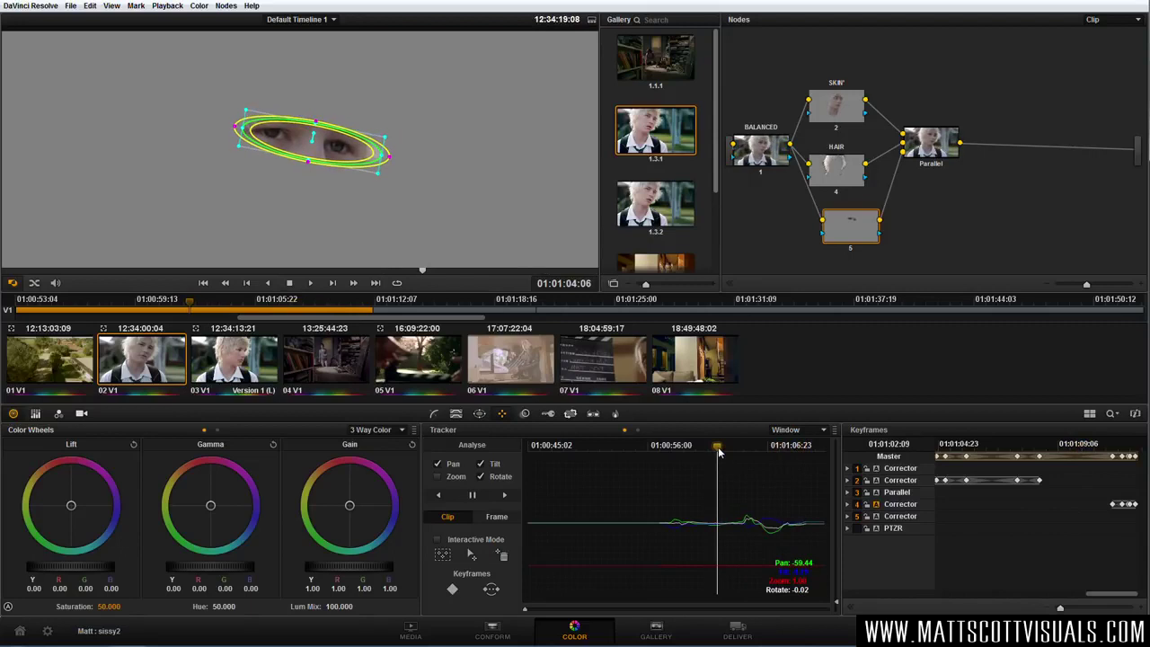
# Key the irises with the HSL qualifier, using blur radius 100 and shrink radius 57, and narrow the eye window around them.
pyautogui.click(460, 415)
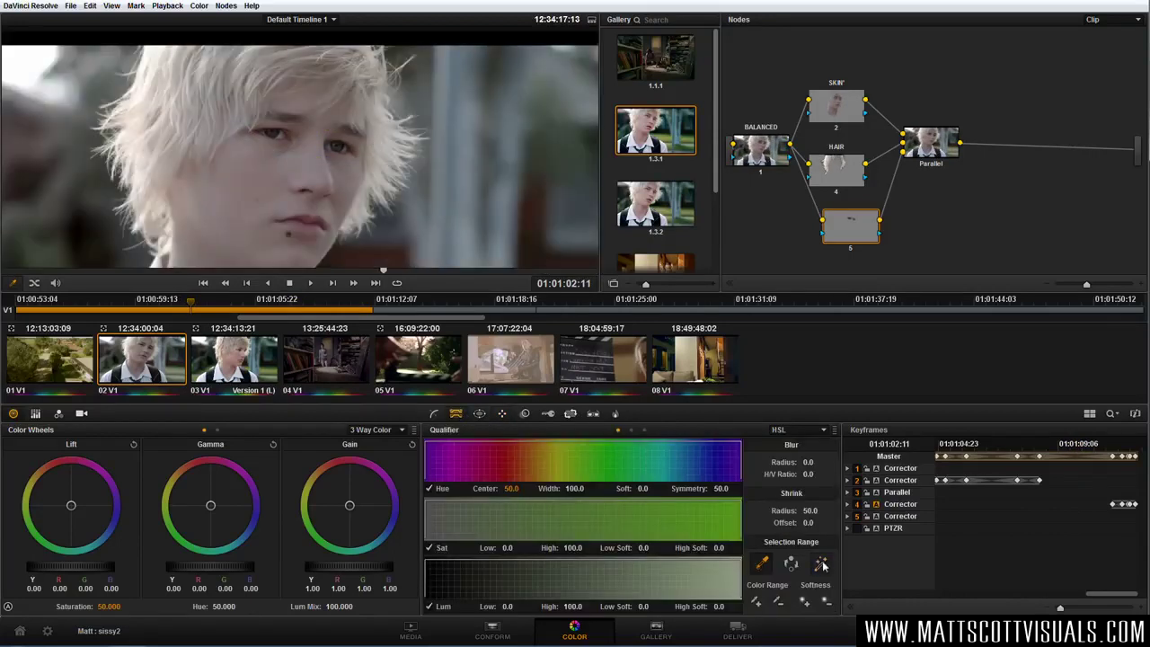
pyautogui.click(273, 130)
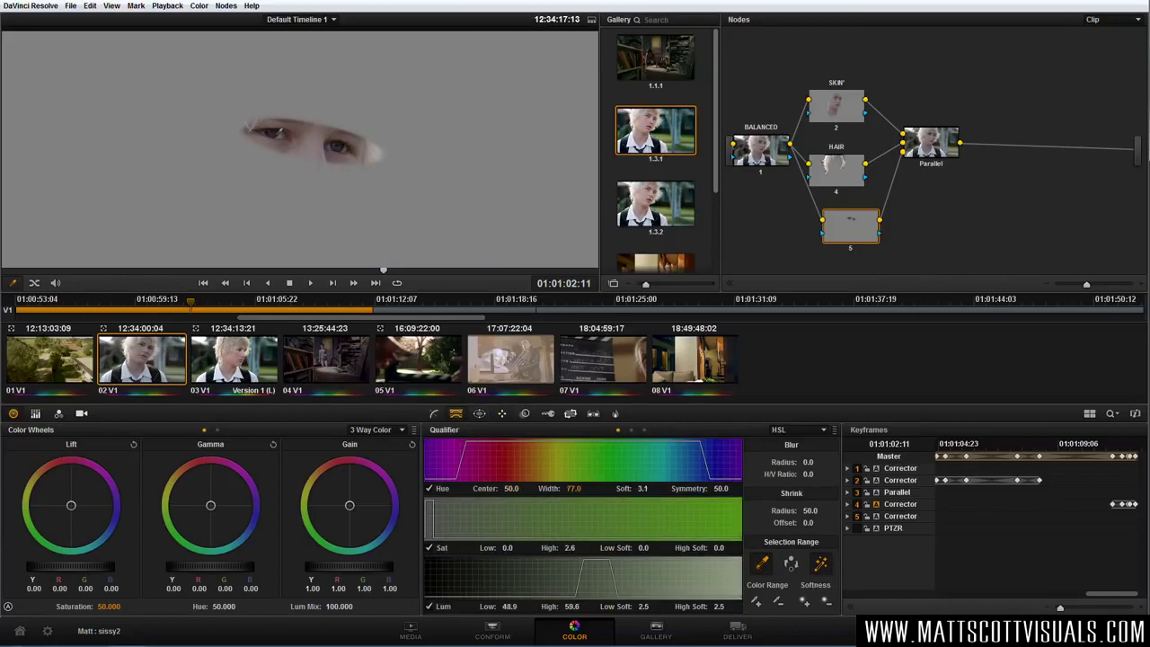
pyautogui.click(280, 127)
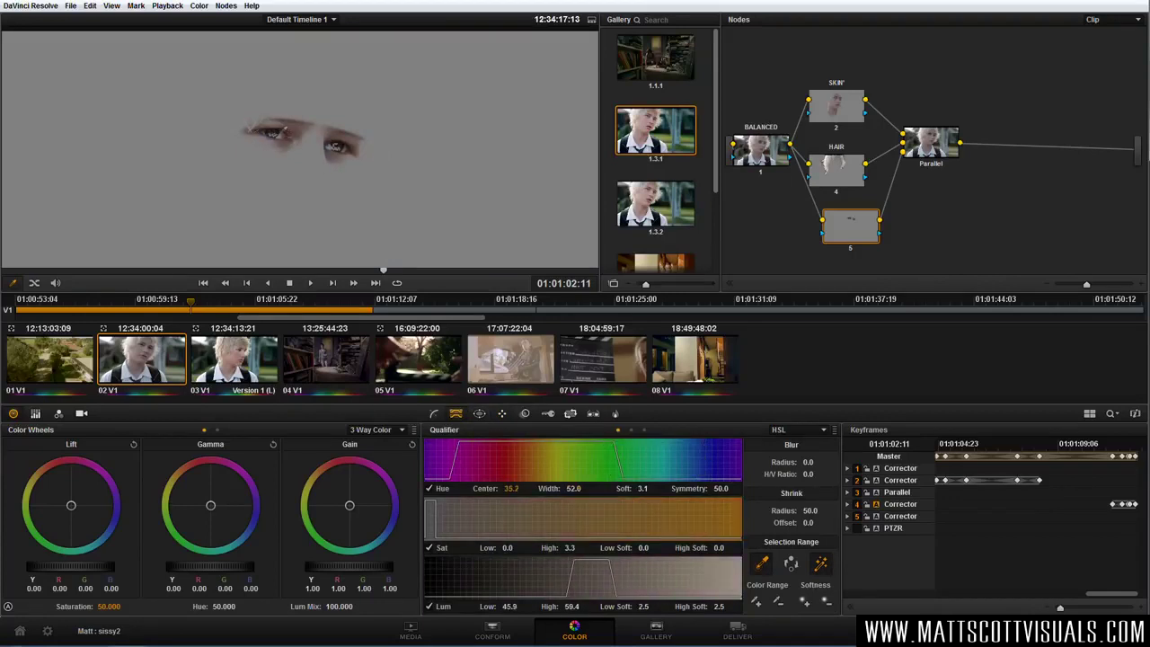
pyautogui.click(277, 129)
pyautogui.click(344, 143)
pyautogui.click(272, 131)
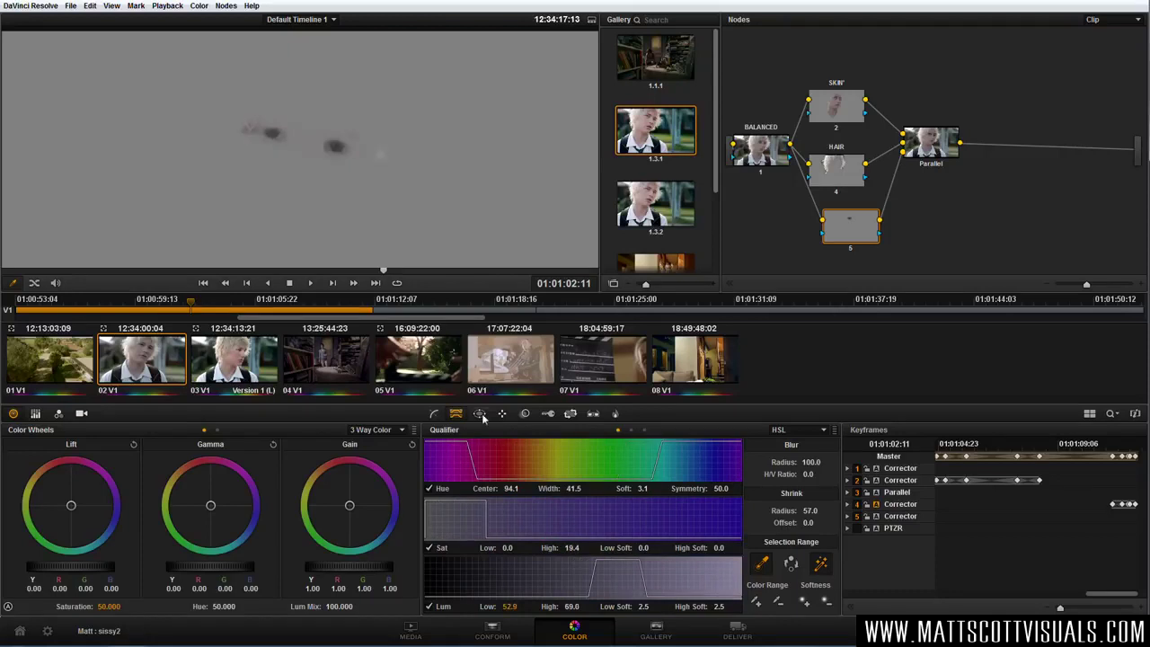
pyautogui.click(480, 414)
pyautogui.moveTo(381, 159); pyautogui.dragTo(328, 157)
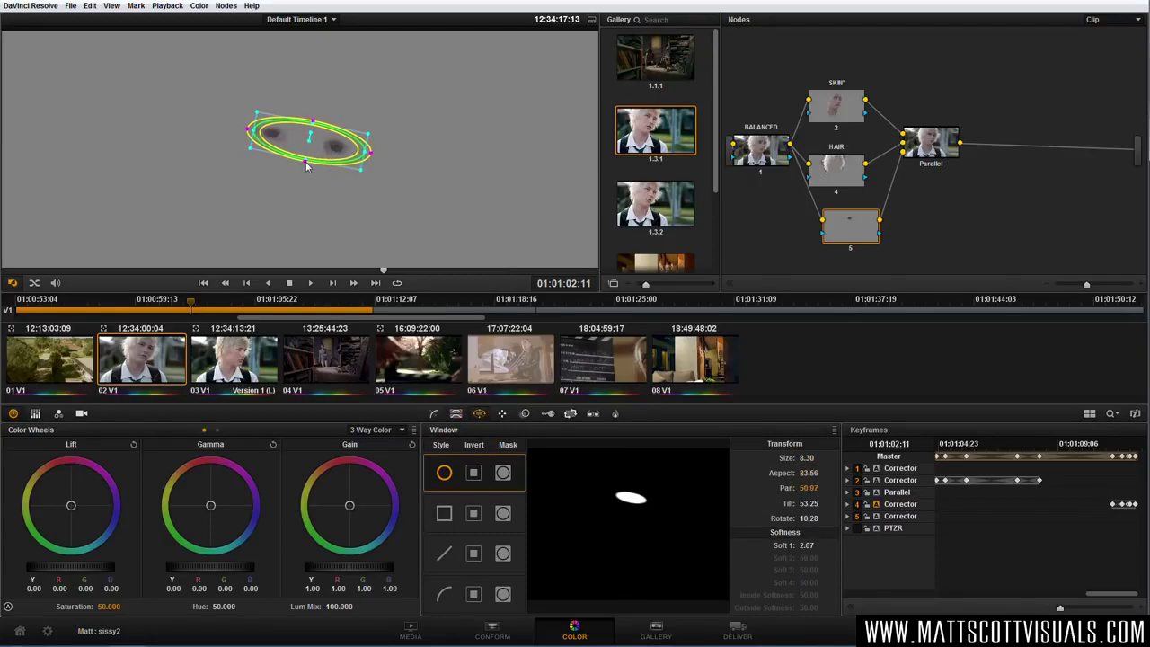
# Move node 5 further below the hair node and label it EYES.
pyautogui.moveTo(848, 240); pyautogui.dragTo(836, 252)
pyautogui.rightClick(837, 251)
pyautogui.click(862, 257)
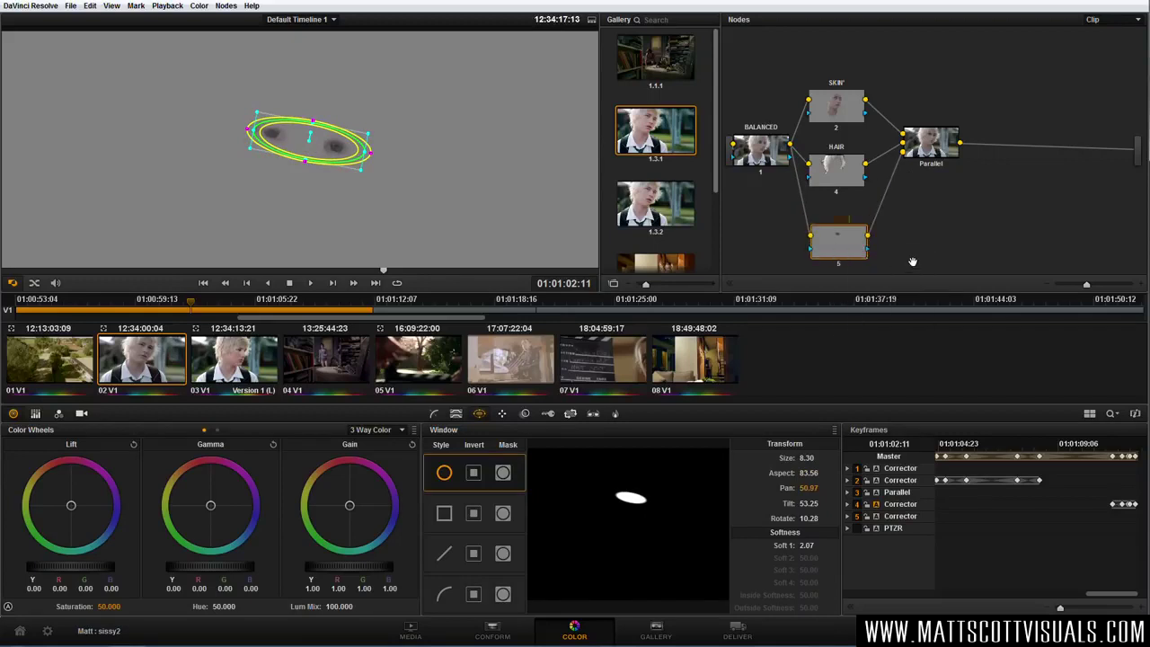
pyautogui.write('EYES')
pyautogui.press('Return')
# Turn off the highlight and window overlay, raise the eyes' gain to about 1.34, and shift gain and gamma towards blue.
pyautogui.hotkey('shift', 'h')
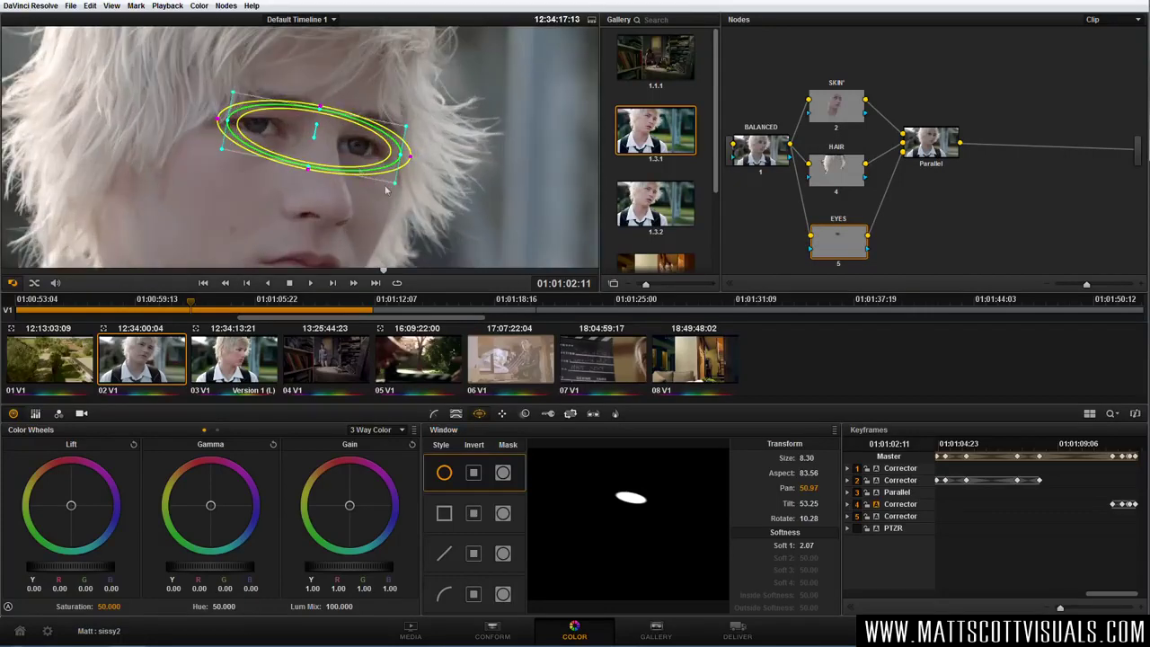
pyautogui.click(13, 283)
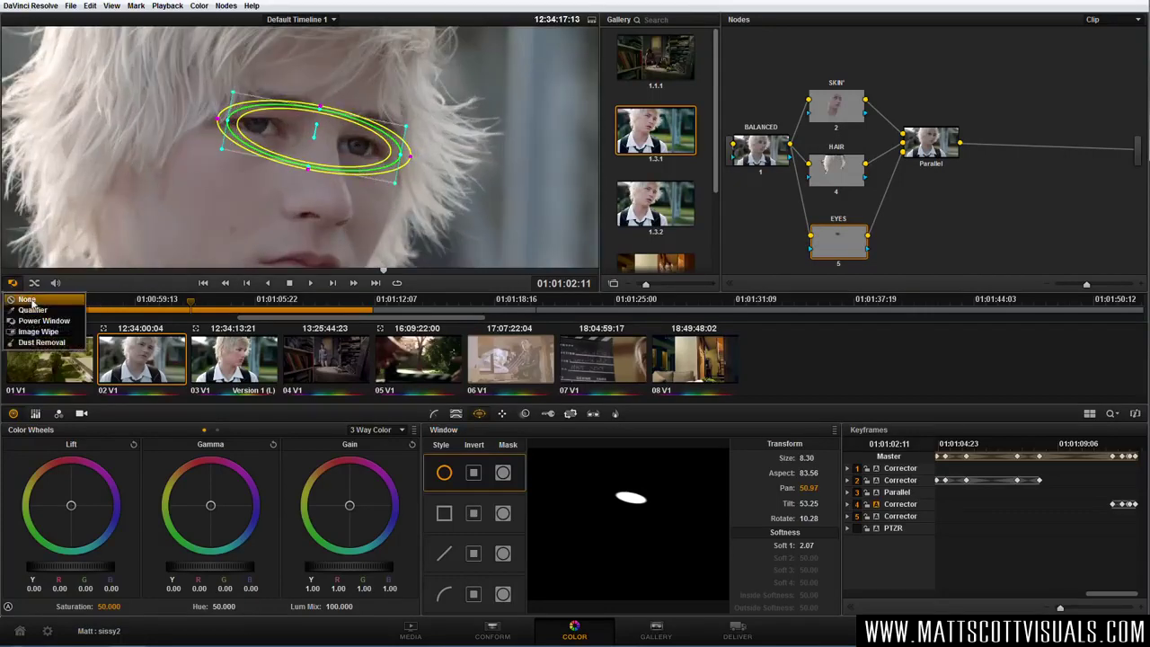
pyautogui.click(27, 291)
pyautogui.moveTo(338, 568); pyautogui.dragTo(463, 555)
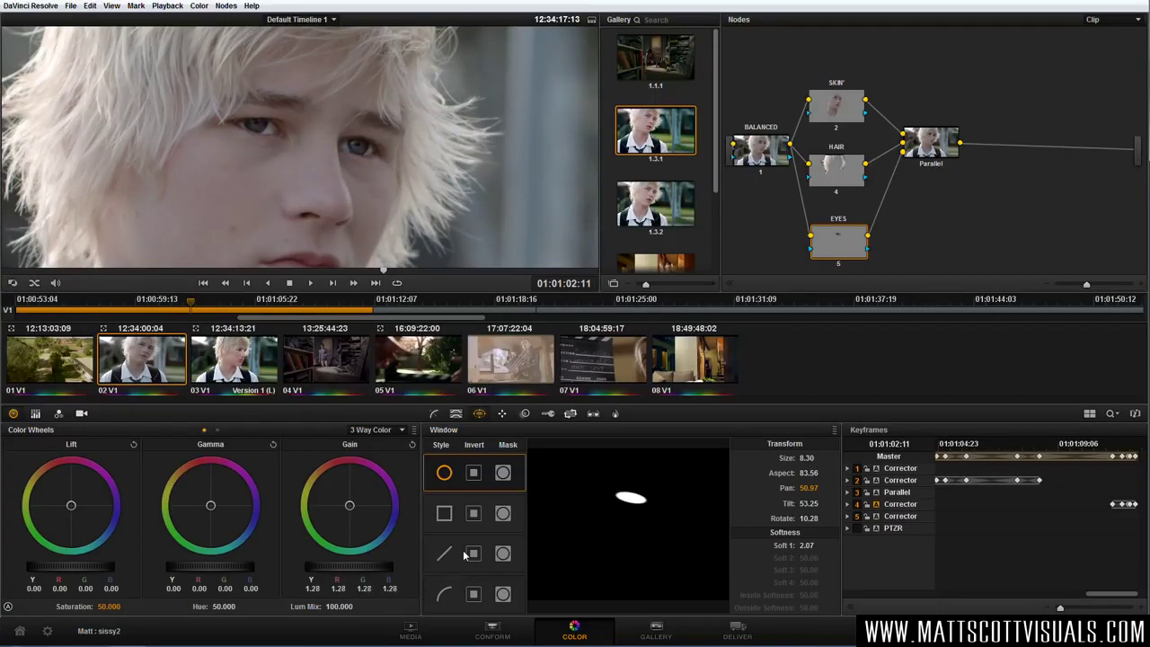
pyautogui.moveTo(349, 506); pyautogui.dragTo(375, 526)
pyautogui.moveTo(246, 516); pyautogui.dragTo(243, 541)
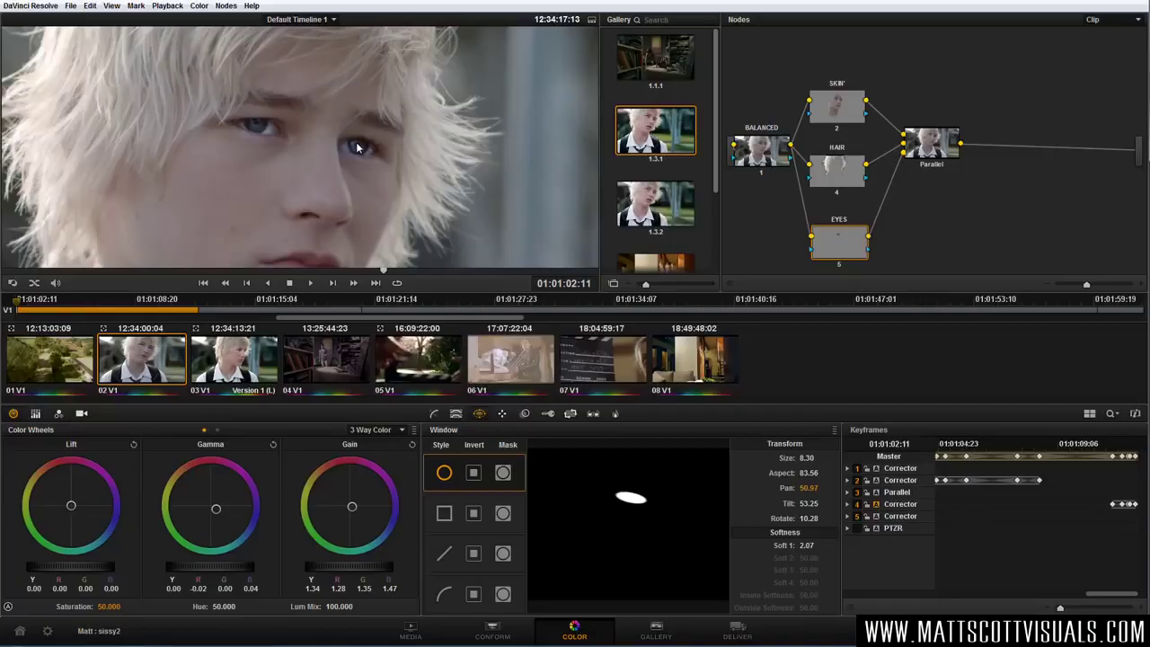
# Compare the shot with the EYES node disabled and enabled, both close up and in a wider view.
pyautogui.scroll(3, 357, 147)
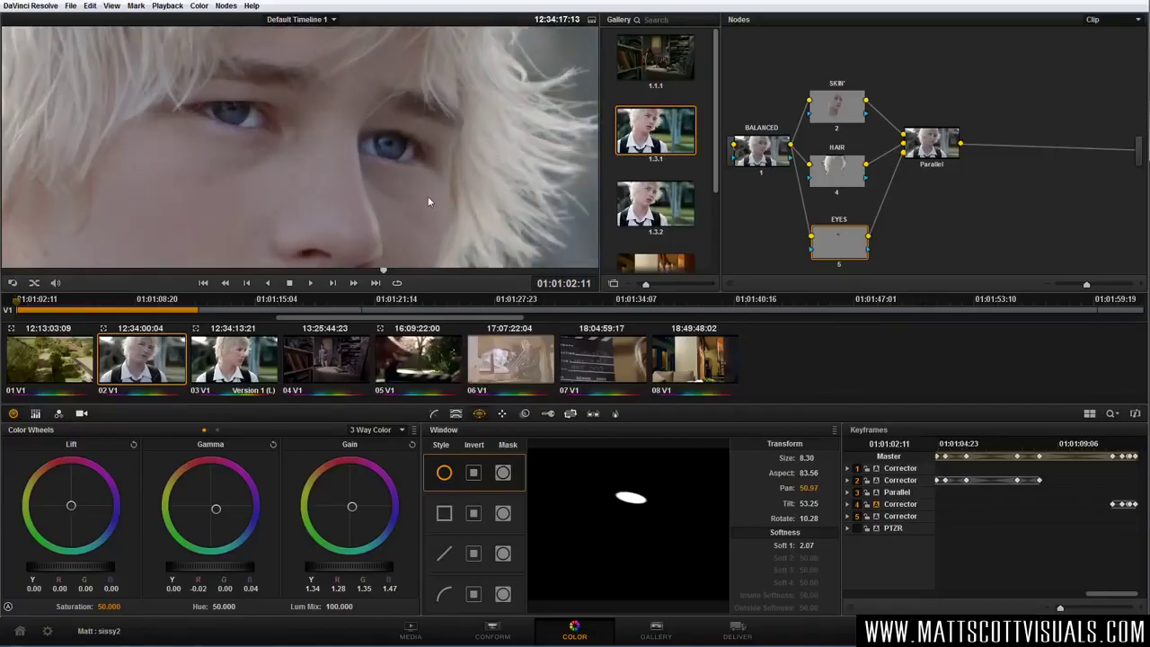
pyautogui.hotkey('ctrl', 'd')
pyautogui.hotkey('ctrl', 'd')
pyautogui.hotkey('ctrl', 'd')
pyautogui.hotkey('ctrl', 'd')
pyautogui.scroll(-3, 351, 160)
pyautogui.scroll(-3, 368, 171)
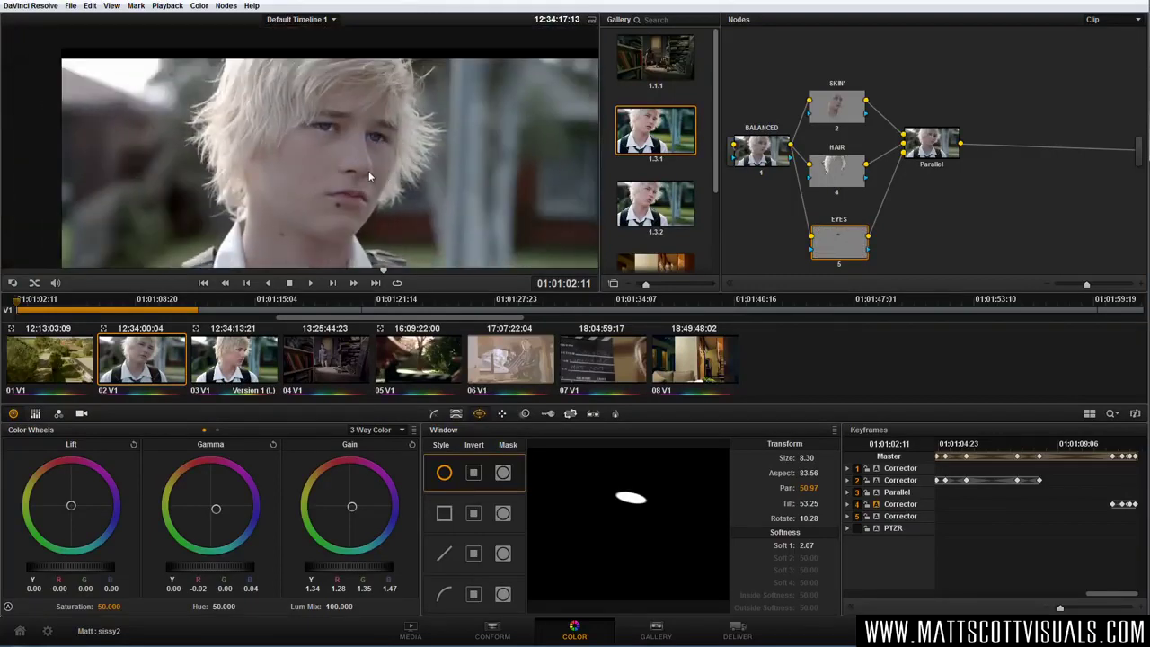
pyautogui.scroll(2, 371, 174)
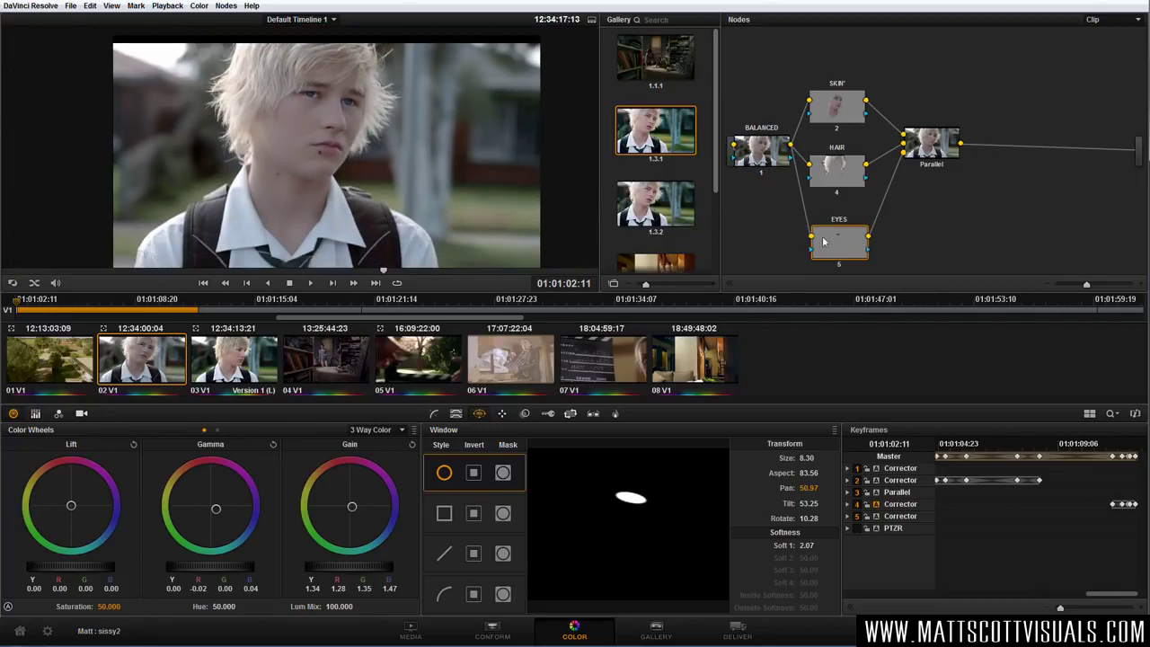
# Rearrange the SKIN, HAIR, EYES and Parallel nodes, leaving room beneath EYES for another parallel branch.
pyautogui.click(837, 106)
pyautogui.click(844, 170)
pyautogui.click(841, 248)
pyautogui.moveTo(836, 182); pyautogui.dragTo(837, 187)
pyautogui.moveTo(835, 253); pyautogui.dragTo(832, 246)
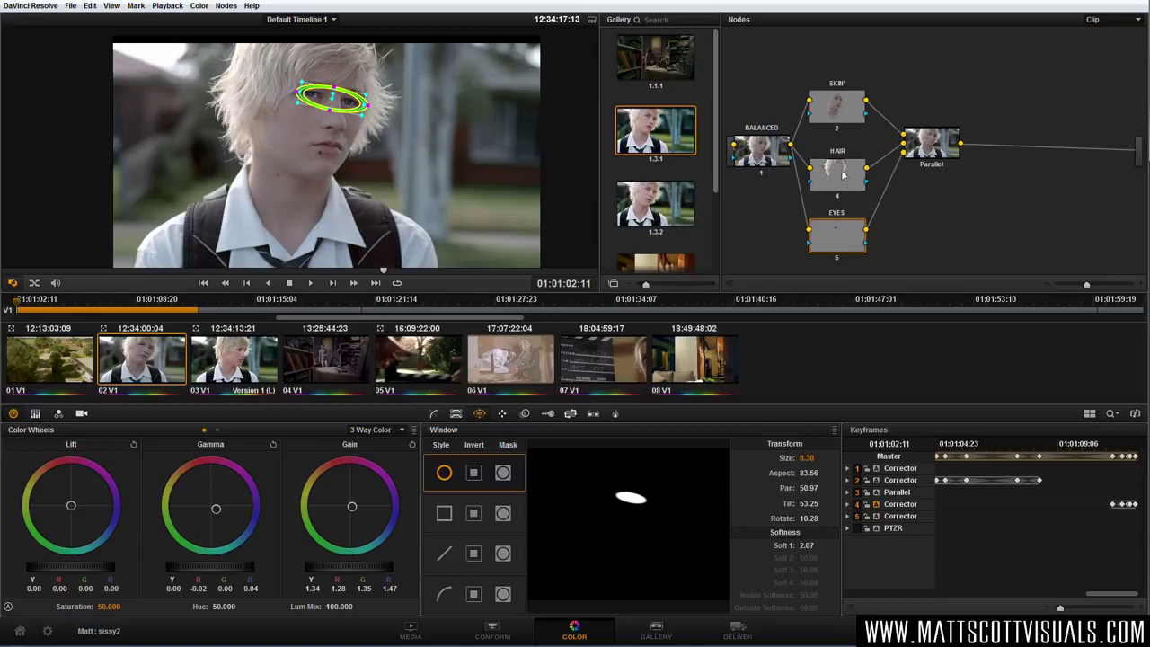
pyautogui.moveTo(934, 179); pyautogui.dragTo(906, 165)
pyautogui.rightClick(921, 177)
pyautogui.click(918, 174)
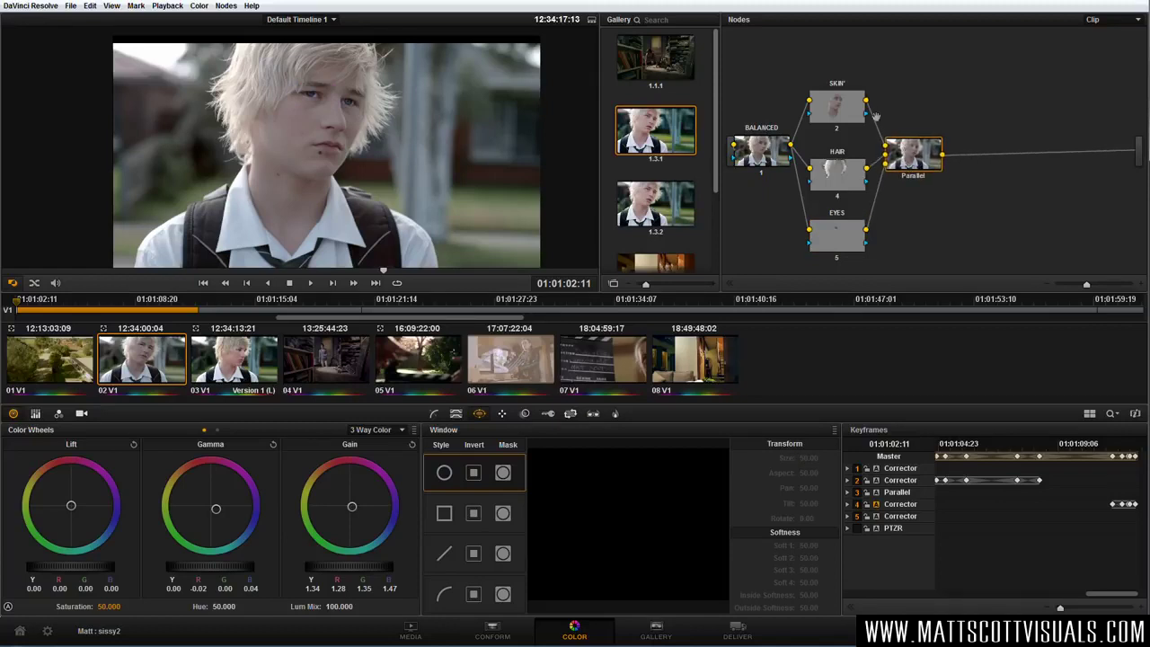
pyautogui.click(752, 162)
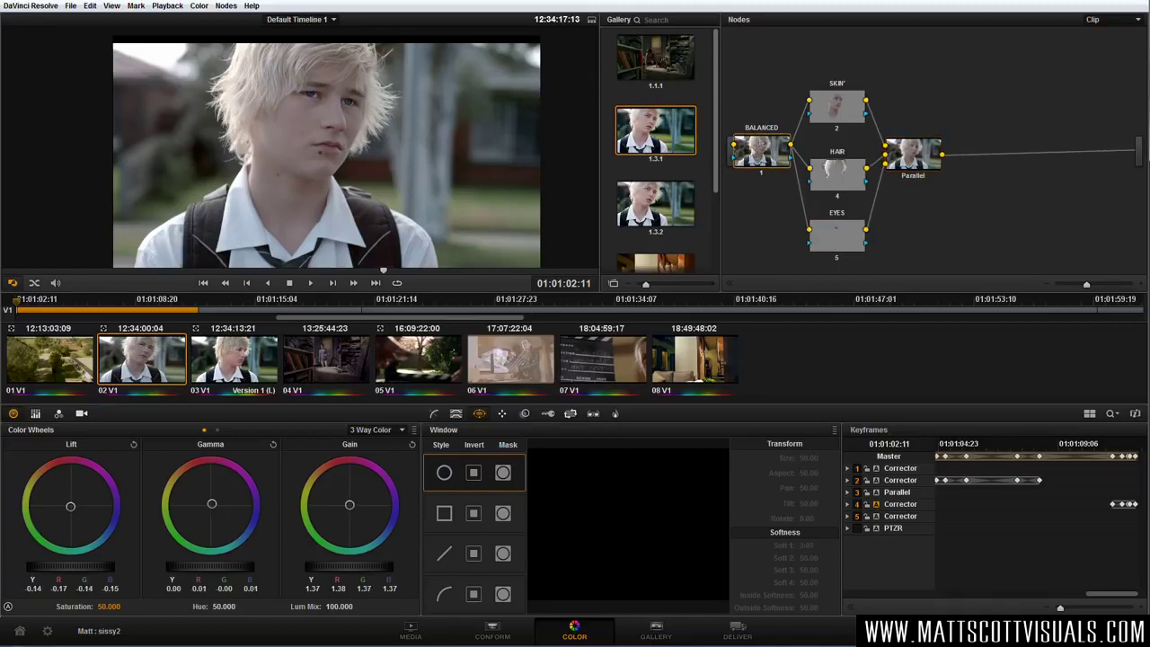
pyautogui.click(915, 163)
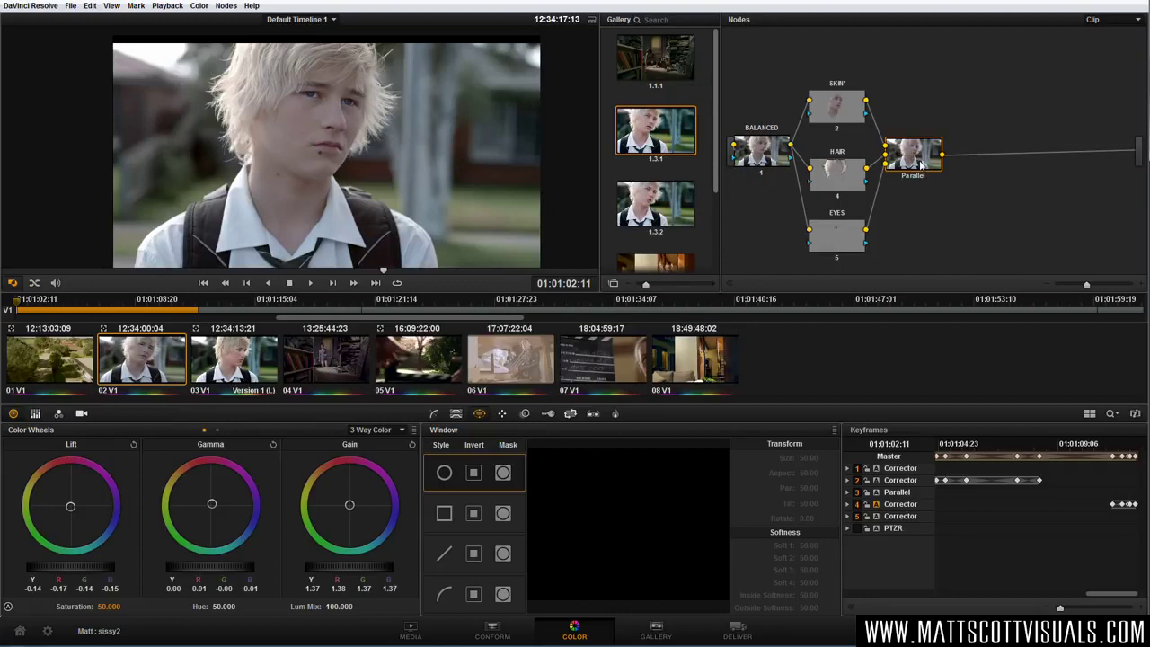
pyautogui.moveTo(846, 242); pyautogui.dragTo(849, 191)
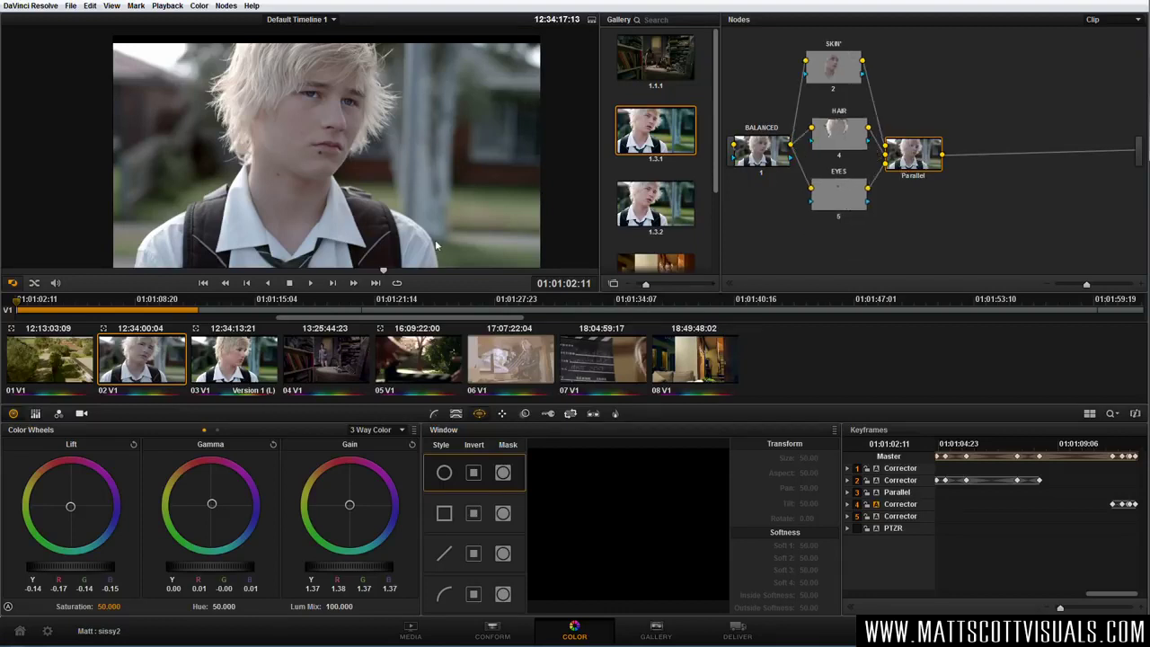
# Add another parallel node from the SKIN node, place it beneath EYES and label it SHIRT.
pyautogui.scroll(-1, 335, 239)
pyautogui.scroll(1, 334, 239)
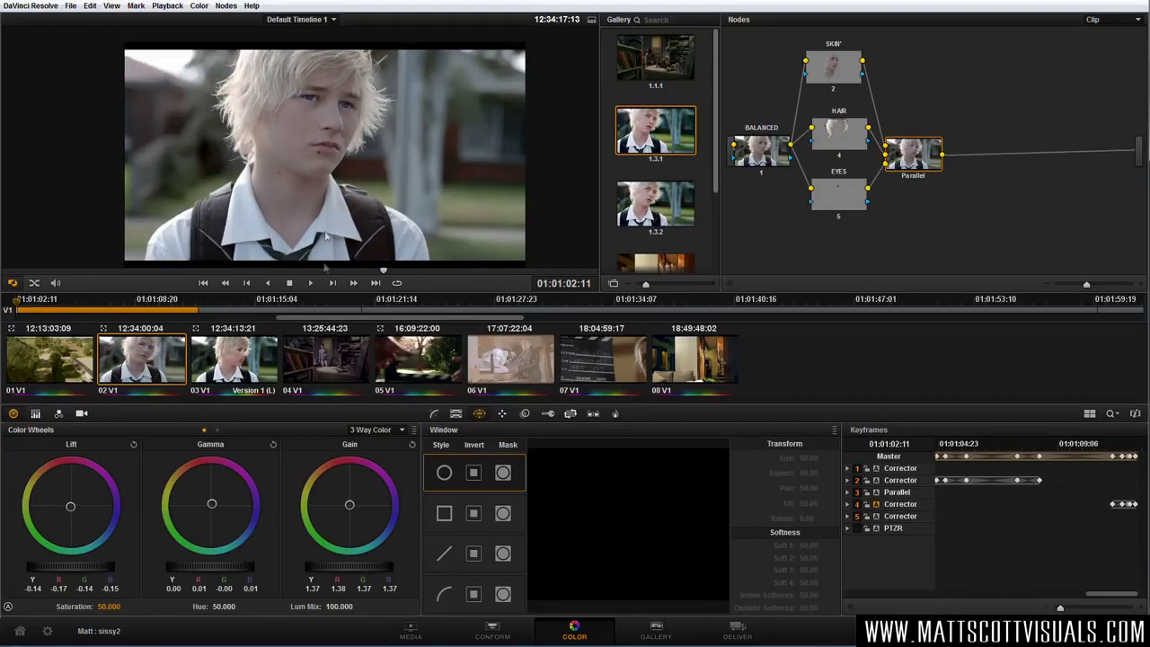
pyautogui.click(845, 203)
pyautogui.click(845, 70)
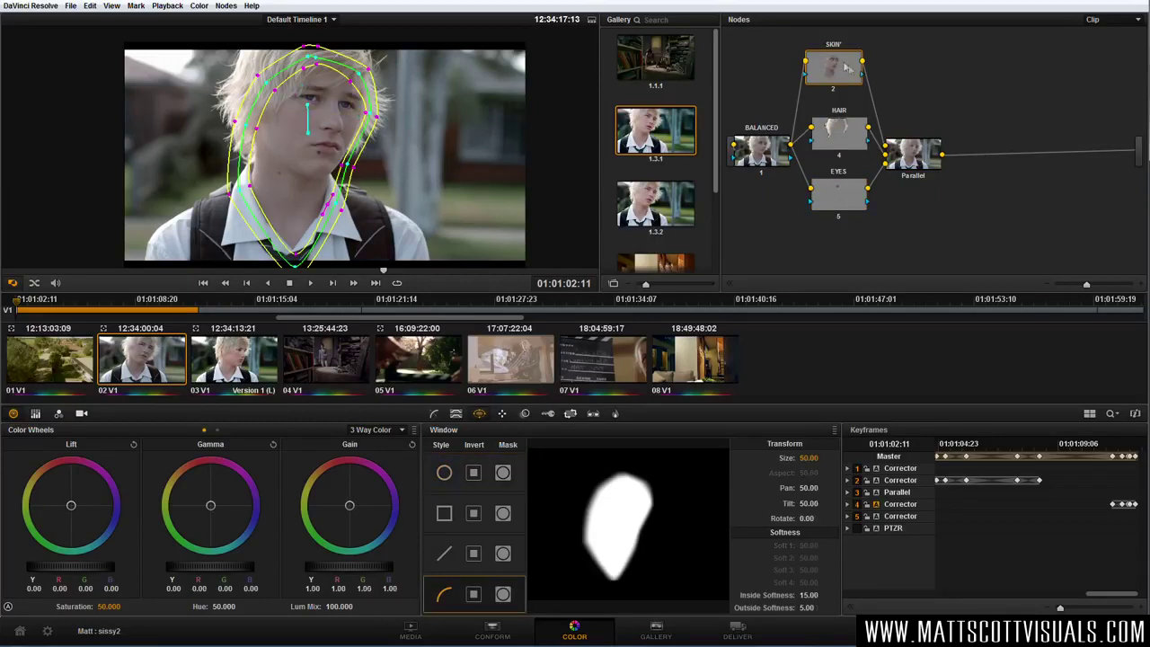
pyautogui.click(226, 6)
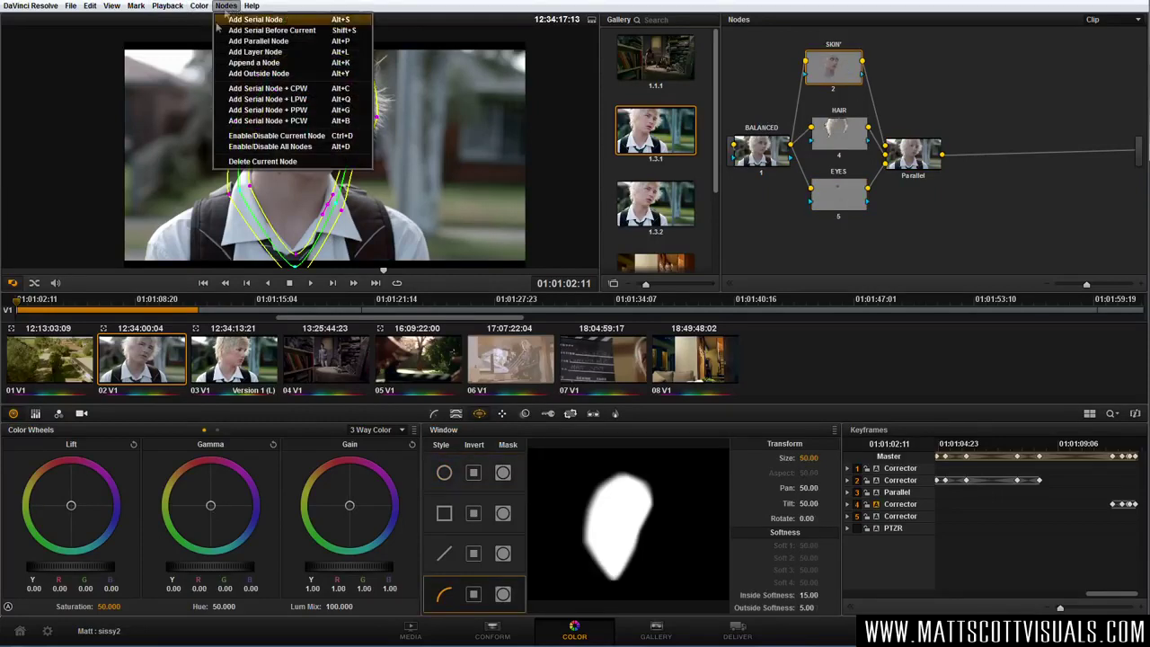
pyautogui.click(255, 53)
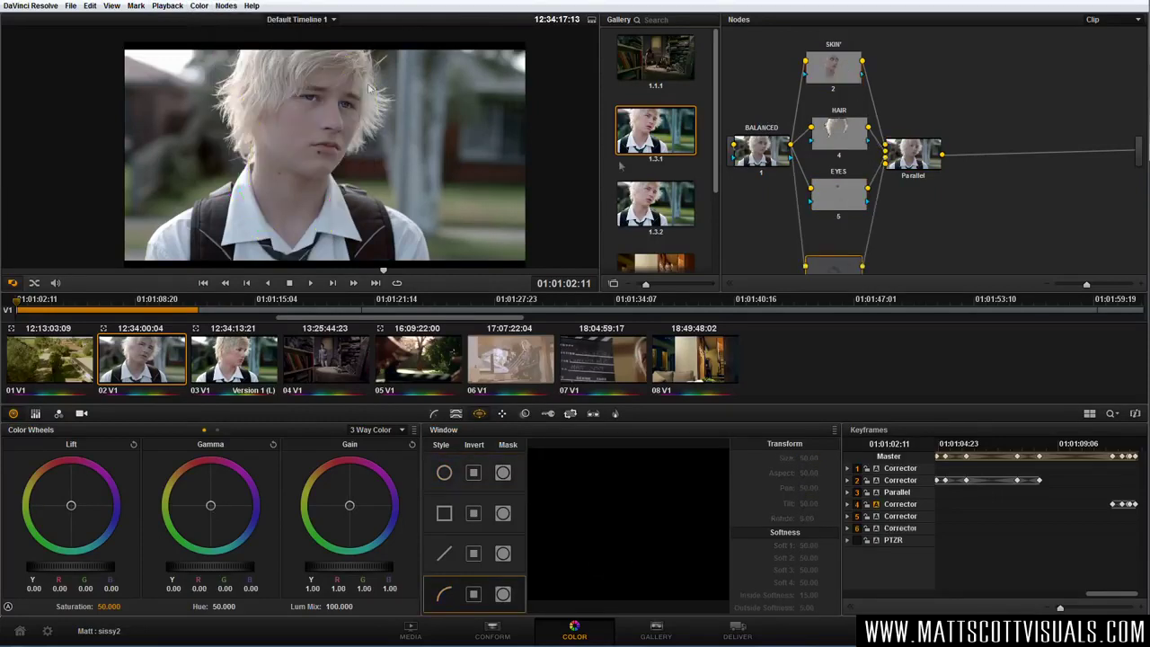
pyautogui.moveTo(841, 253); pyautogui.dragTo(843, 249)
pyautogui.rightClick(843, 249)
pyautogui.click(903, 261)
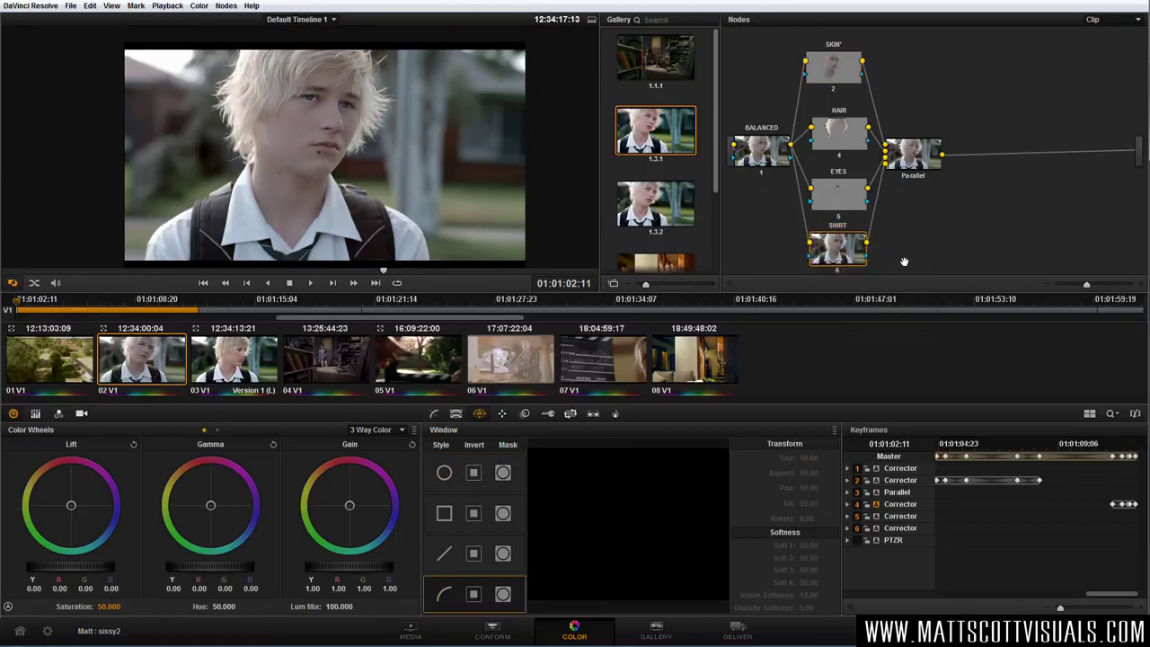
# Key the shirt on the SHIRT node by sampling the collar with the HSL qualifier and raise the luminance High to about 97.1.
pyautogui.click(455, 414)
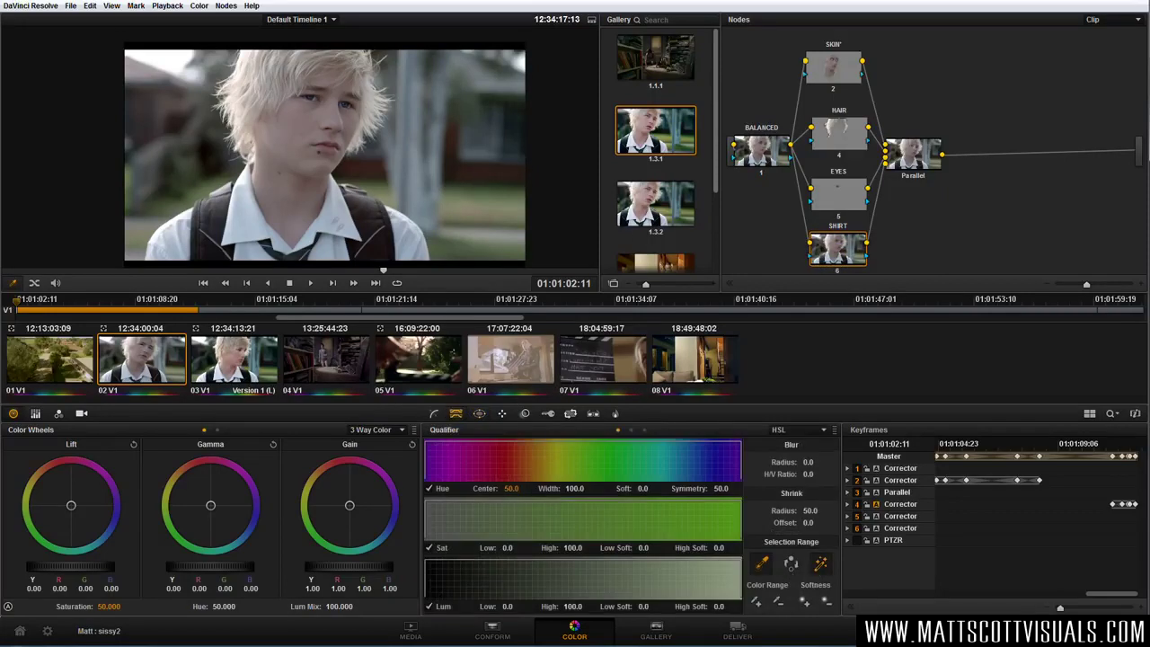
pyautogui.click(340, 218)
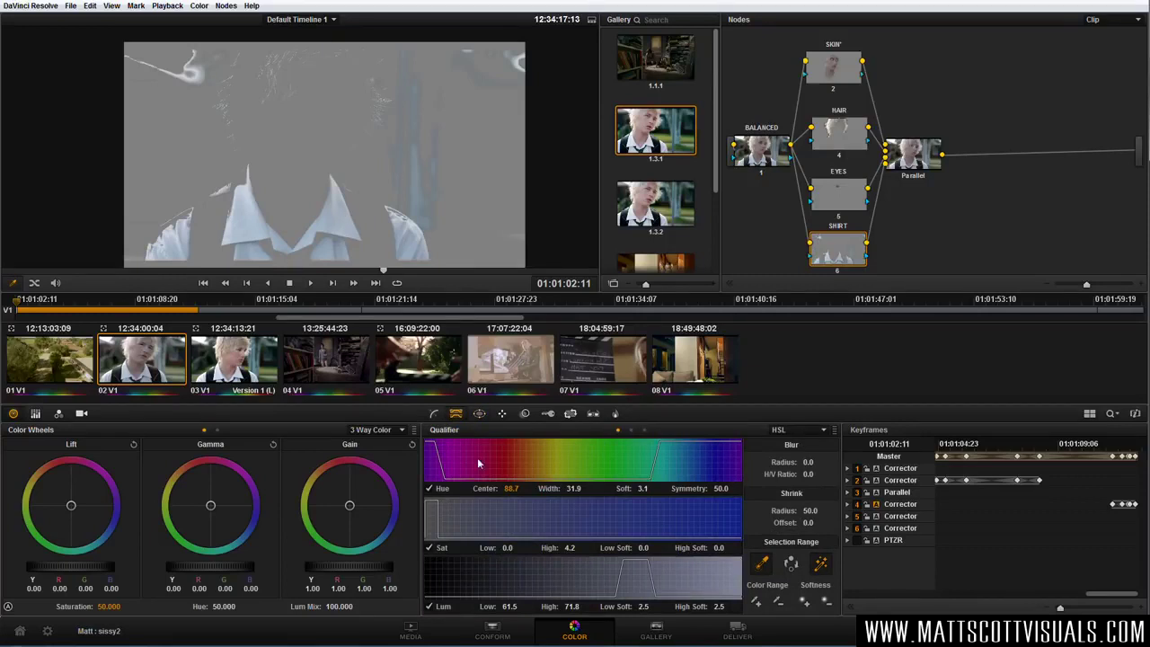
pyautogui.moveTo(572, 607); pyautogui.dragTo(582, 606)
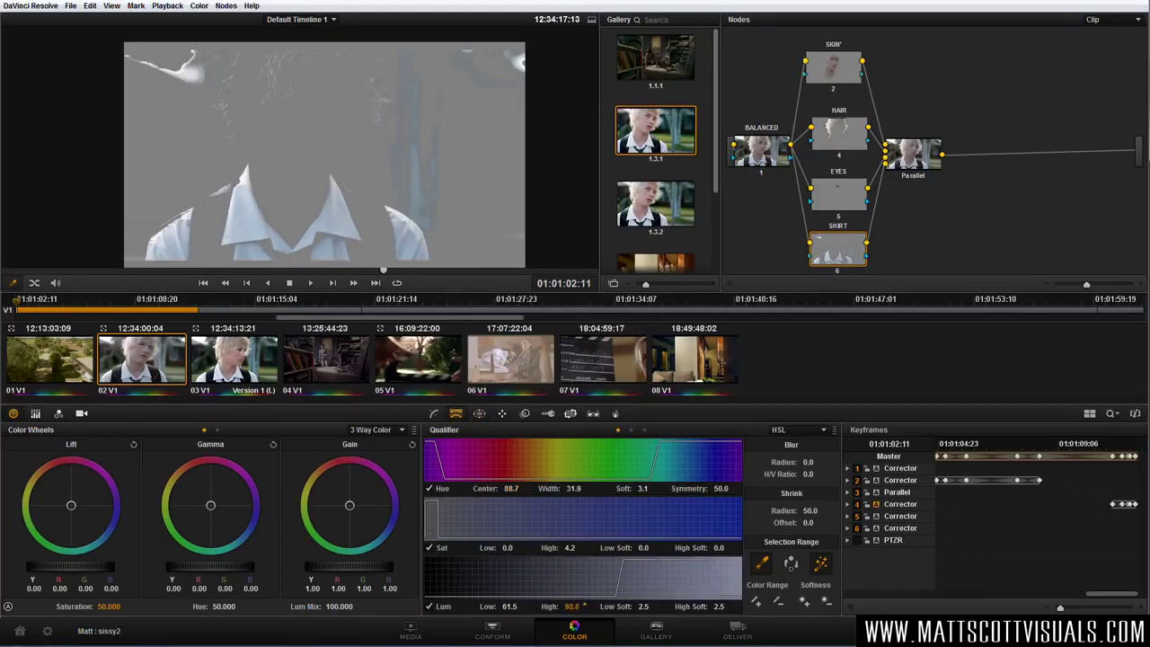
# Compare the shirt key with and without hue qualification, leaving hue disabled.
pyautogui.click(430, 489)
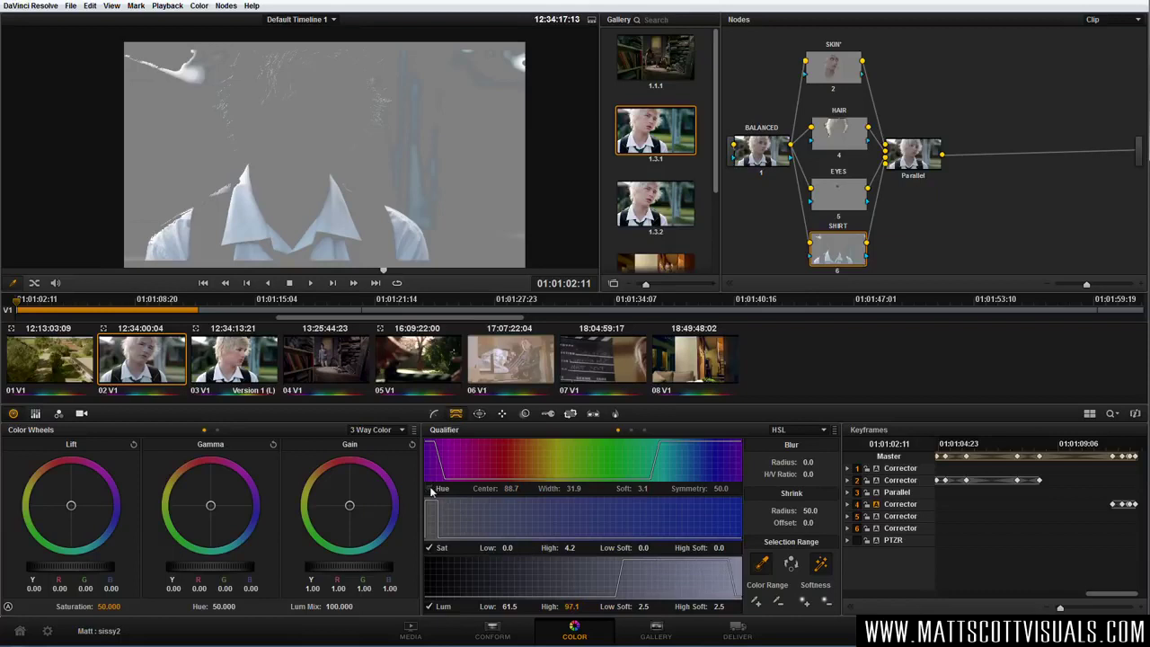
pyautogui.click(430, 488)
pyautogui.click(430, 488)
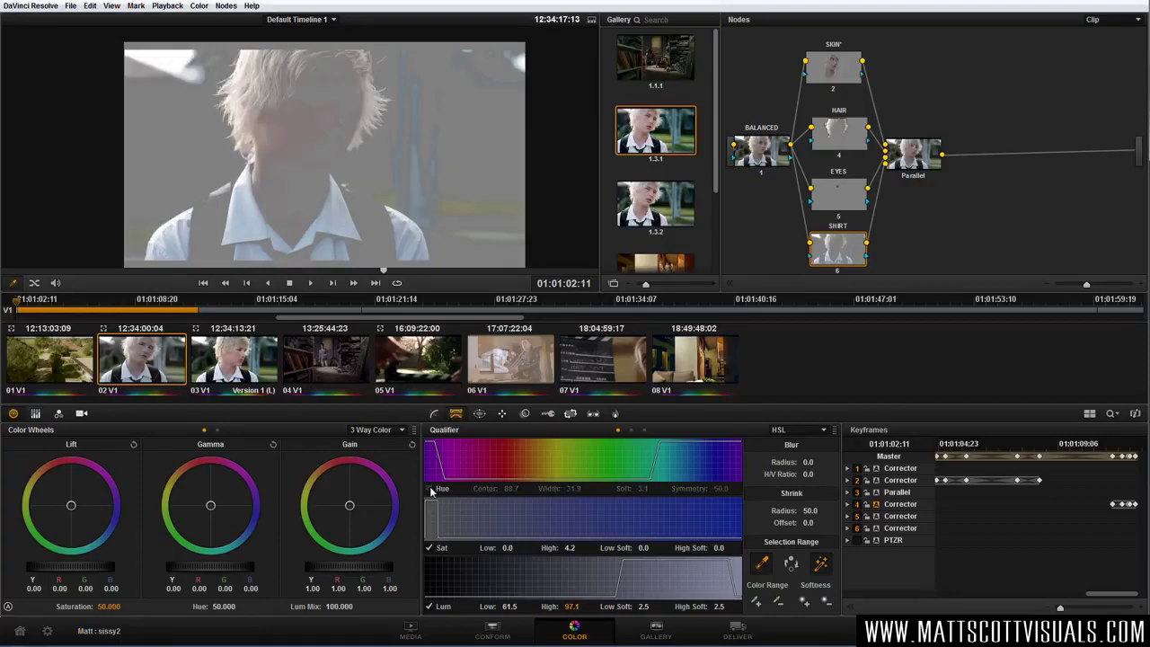
pyautogui.click(430, 488)
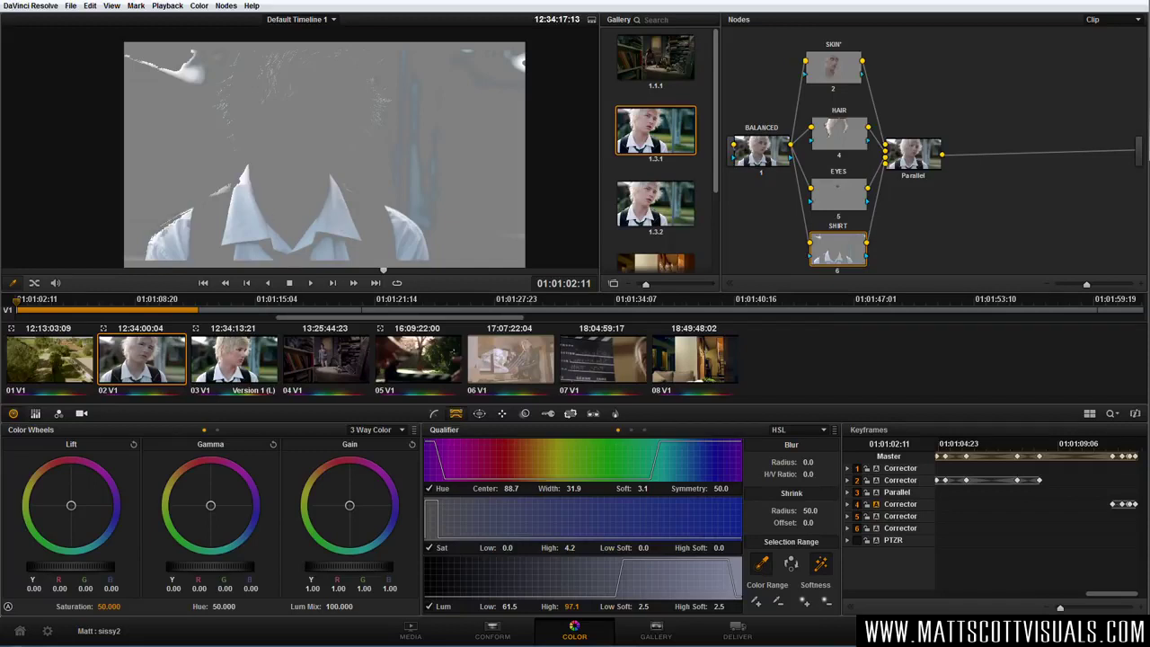
pyautogui.click(430, 489)
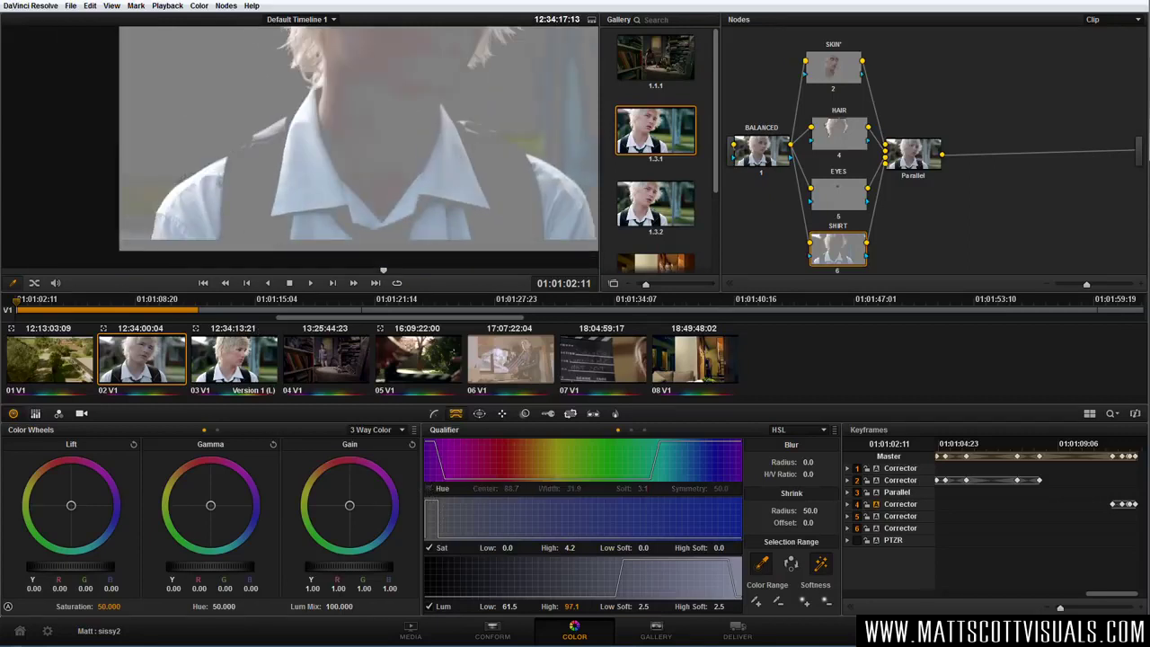
# Widen the shirt key's luminance range to Low 60.4 and High 100.0.
pyautogui.scroll(-3, 416, 168)
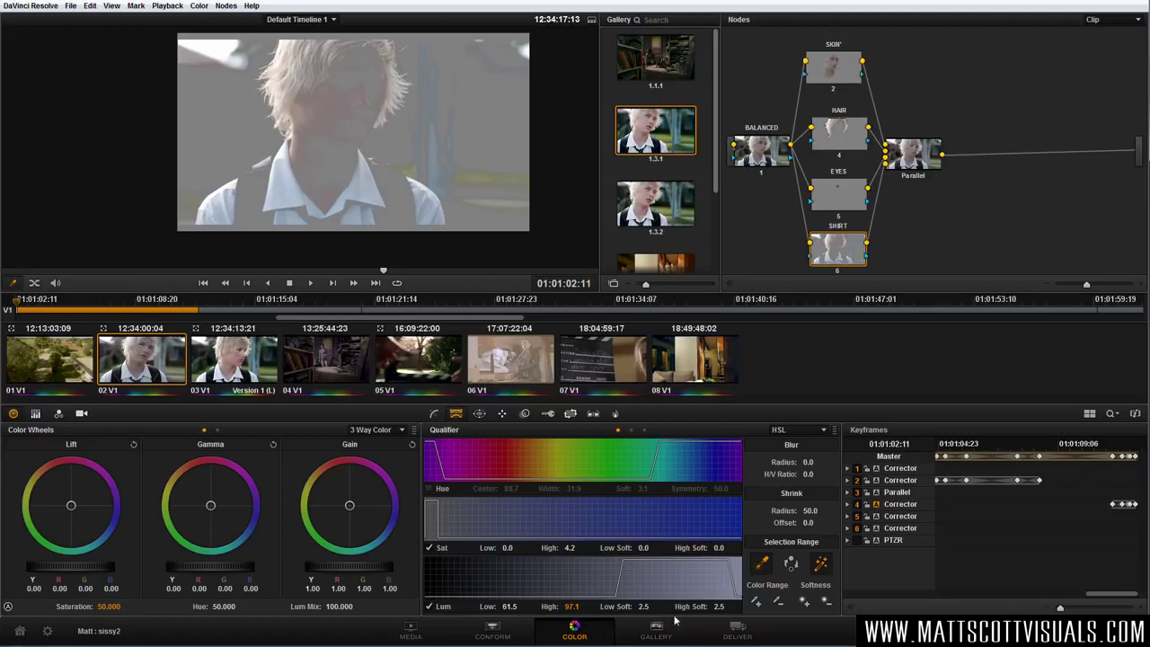
pyautogui.moveTo(577, 606); pyautogui.dragTo(581, 605)
pyautogui.moveTo(509, 606); pyautogui.dragTo(431, 548)
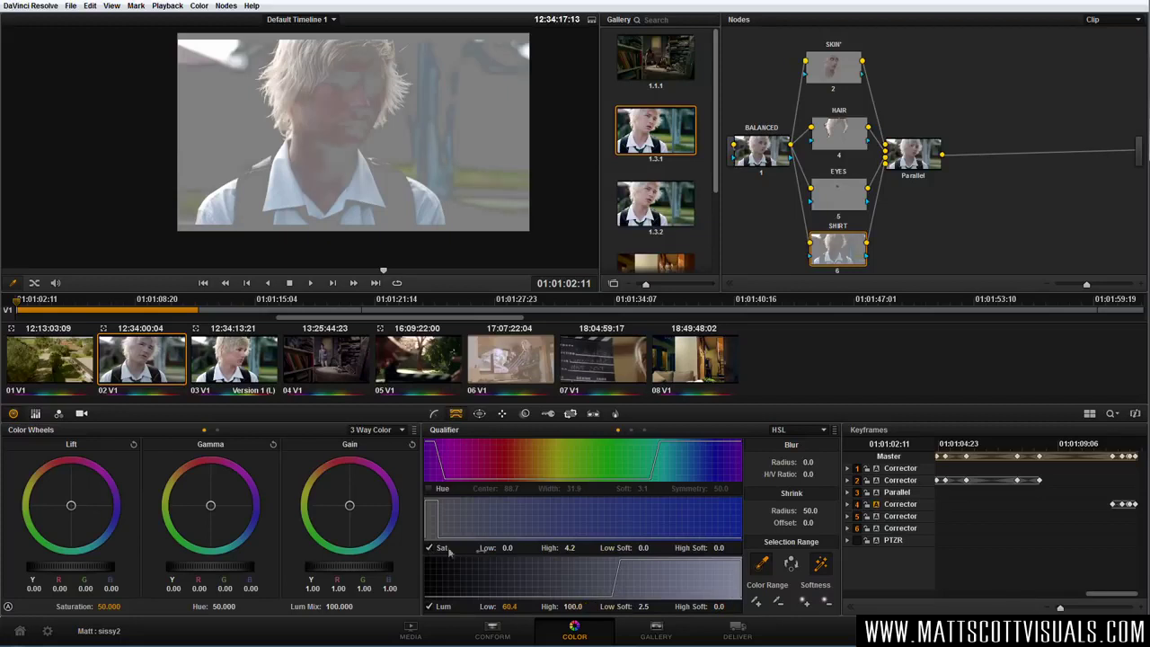
# Draw a closed curve window around the shirt, dipping below the neck, and adjust its point beside the collar tip.
pyautogui.click(480, 414)
pyautogui.click(449, 596)
pyautogui.click(187, 225)
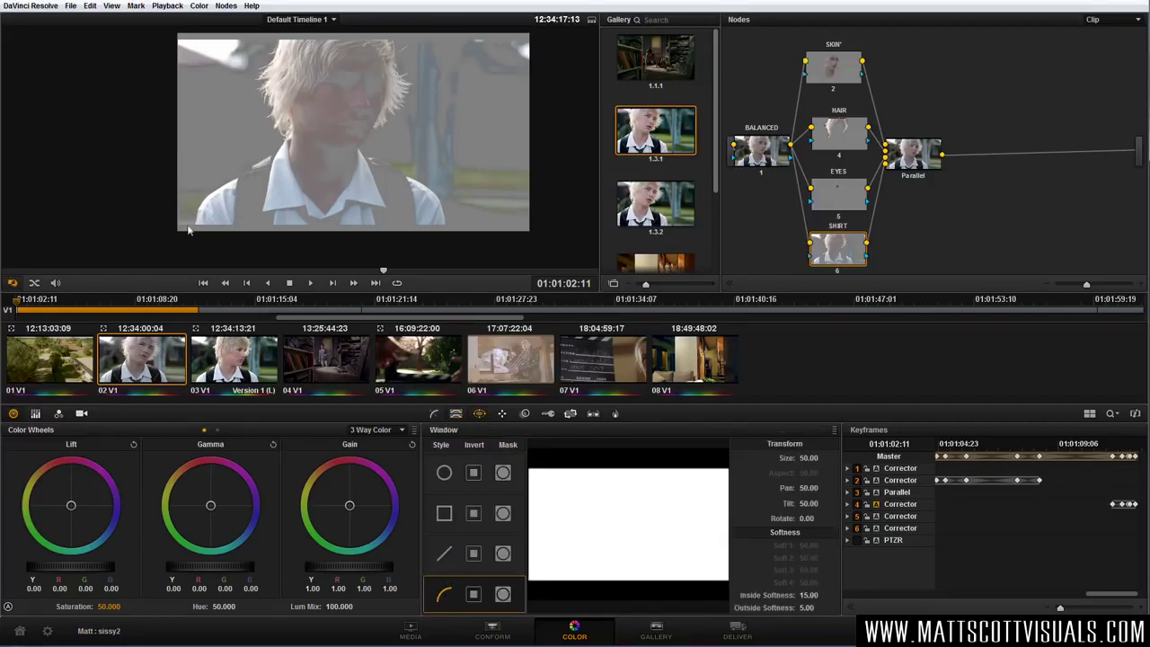
pyautogui.click(208, 184)
pyautogui.click(283, 130)
pyautogui.click(352, 141)
pyautogui.click(447, 199)
pyautogui.click(189, 227)
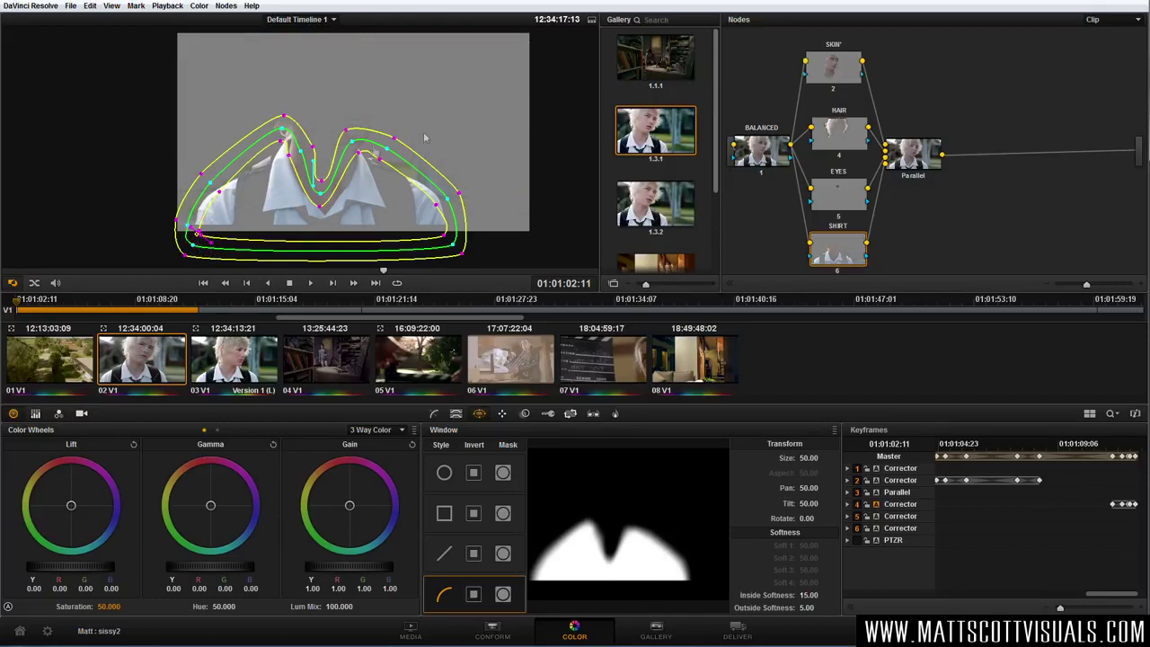
pyautogui.click(282, 135)
pyautogui.moveTo(284, 140)
pyautogui.mouseDown()
pyautogui.moveTo(300, 154)
pyautogui.moveTo(287, 139)
pyautogui.mouseUp()
# Refine the shirt key with a blur radius of 43.9, re-enable hue qualification and set the hue center to about 85.6.
pyautogui.click(455, 413)
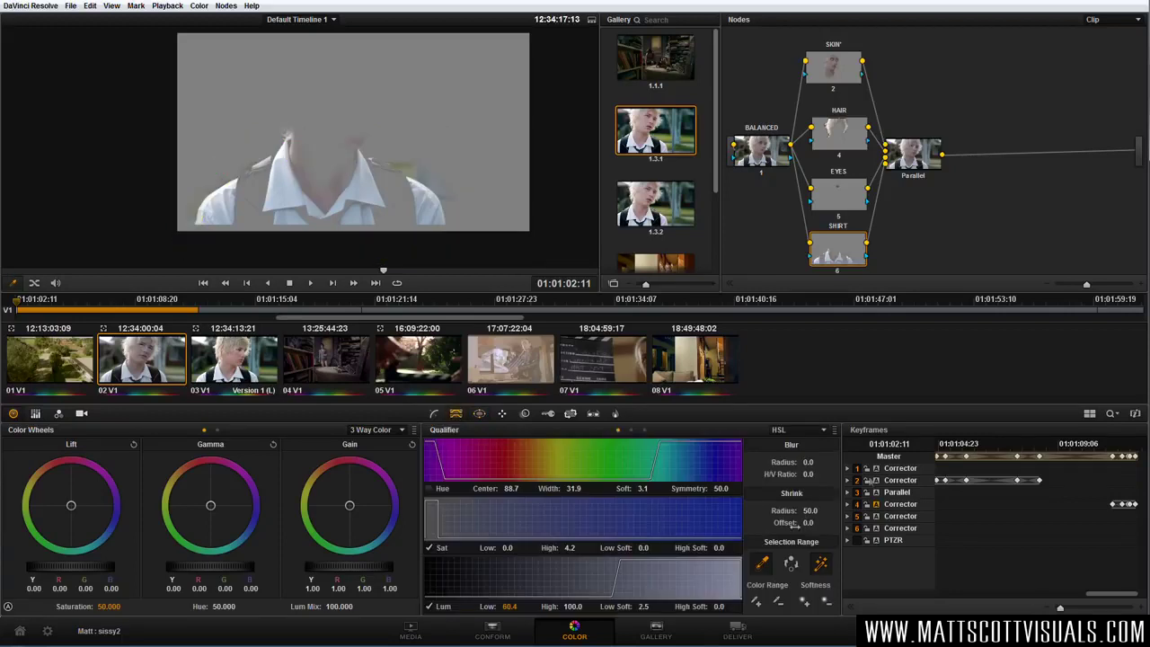
pyautogui.moveTo(811, 461); pyautogui.dragTo(808, 462)
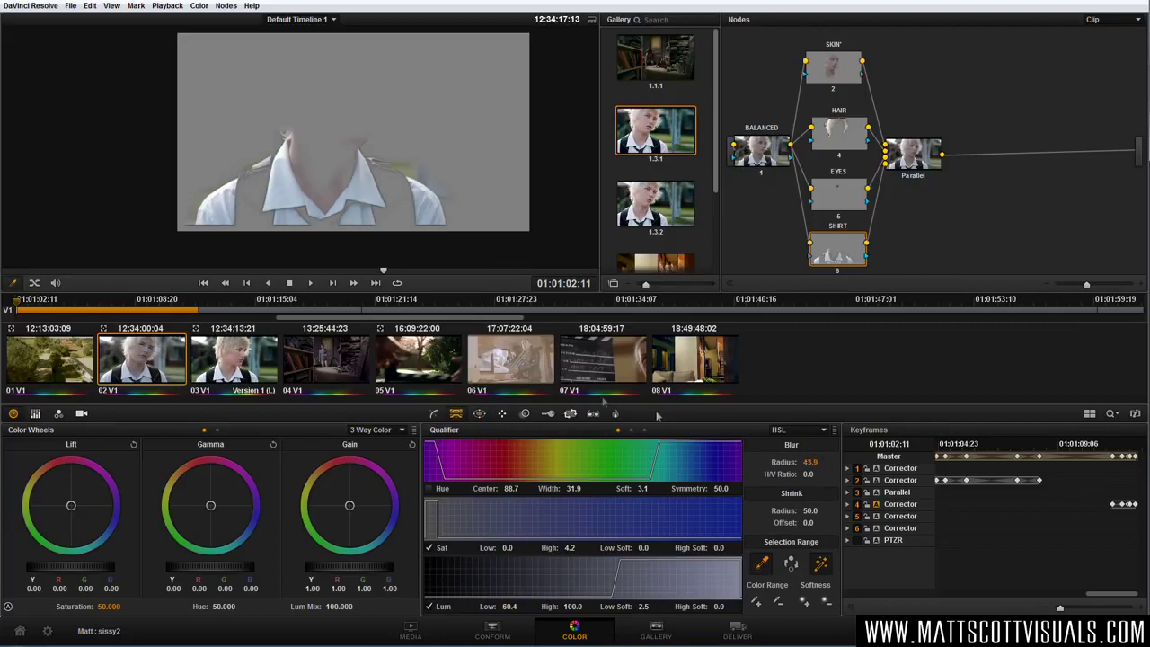
pyautogui.click(430, 489)
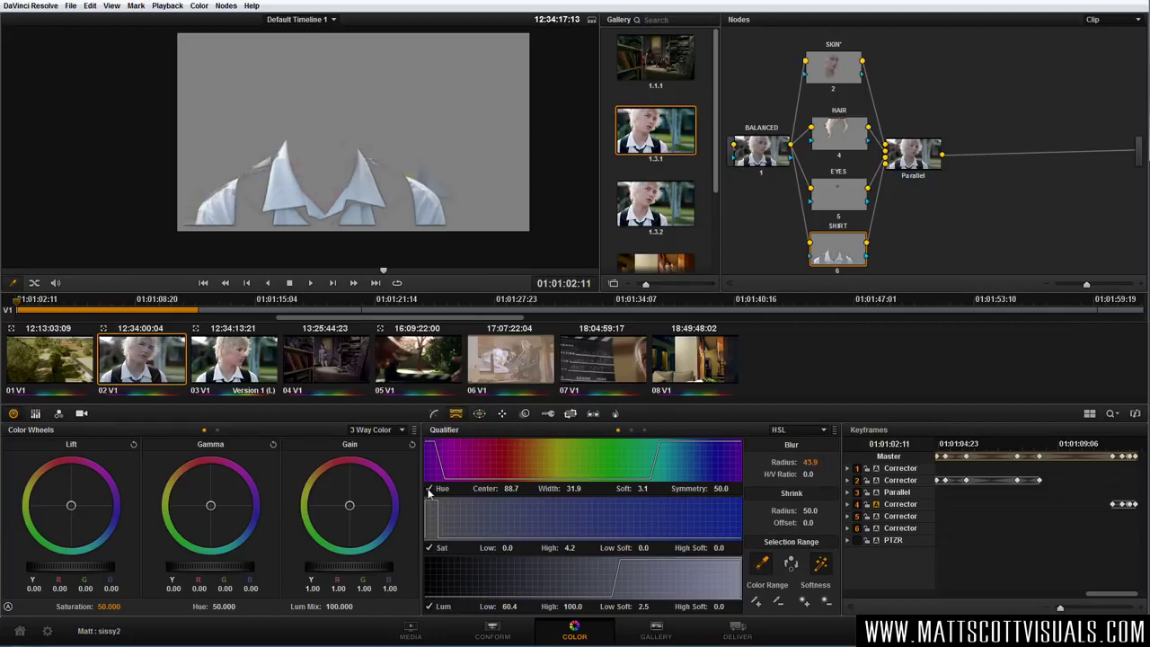
pyautogui.moveTo(510, 487); pyautogui.dragTo(532, 487)
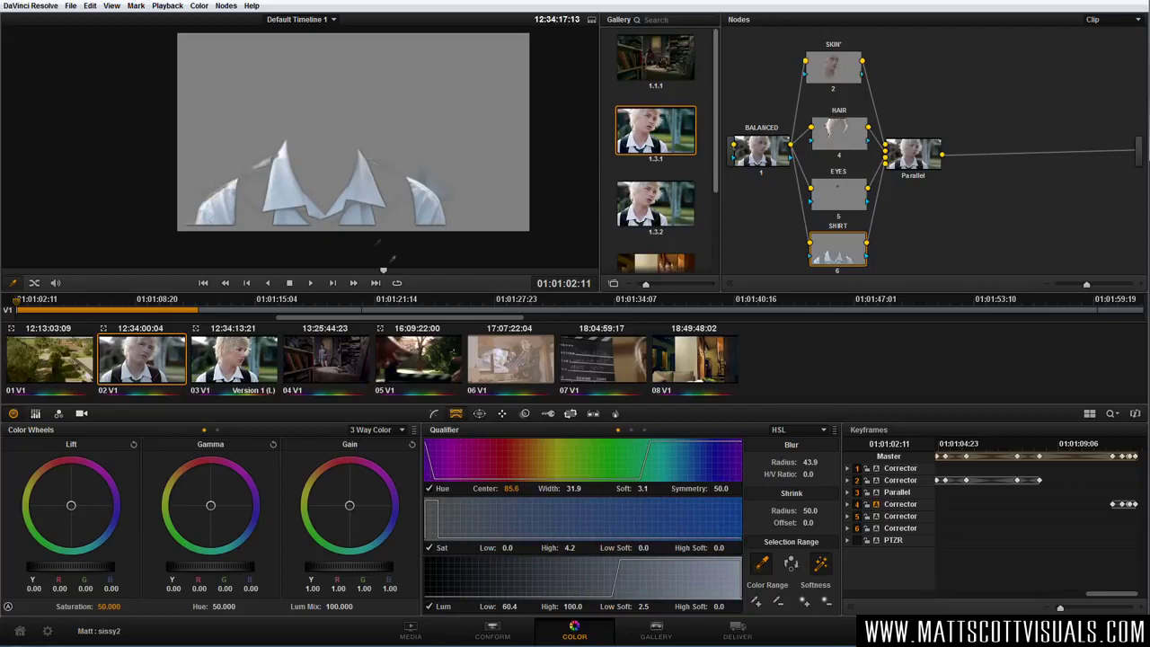
pyautogui.moveTo(659, 487); pyautogui.dragTo(657, 488)
# Track the shirt window forward through the clip, return to the starting area and track it backward.
pyautogui.click(502, 415)
pyautogui.click(504, 495)
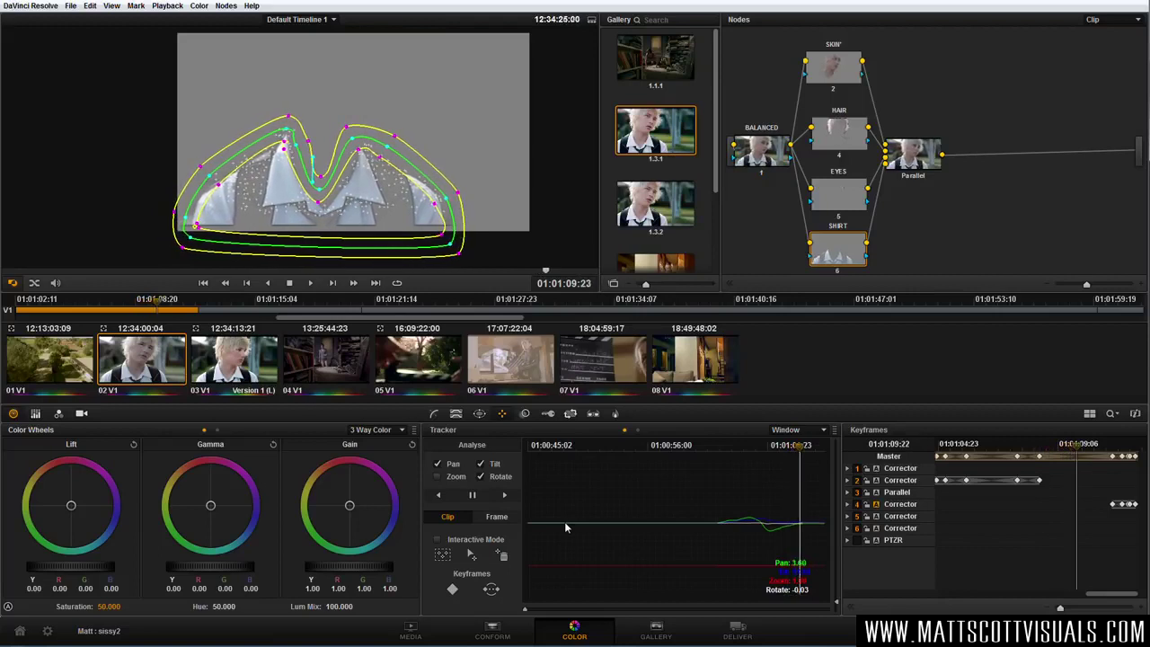
pyautogui.click(473, 497)
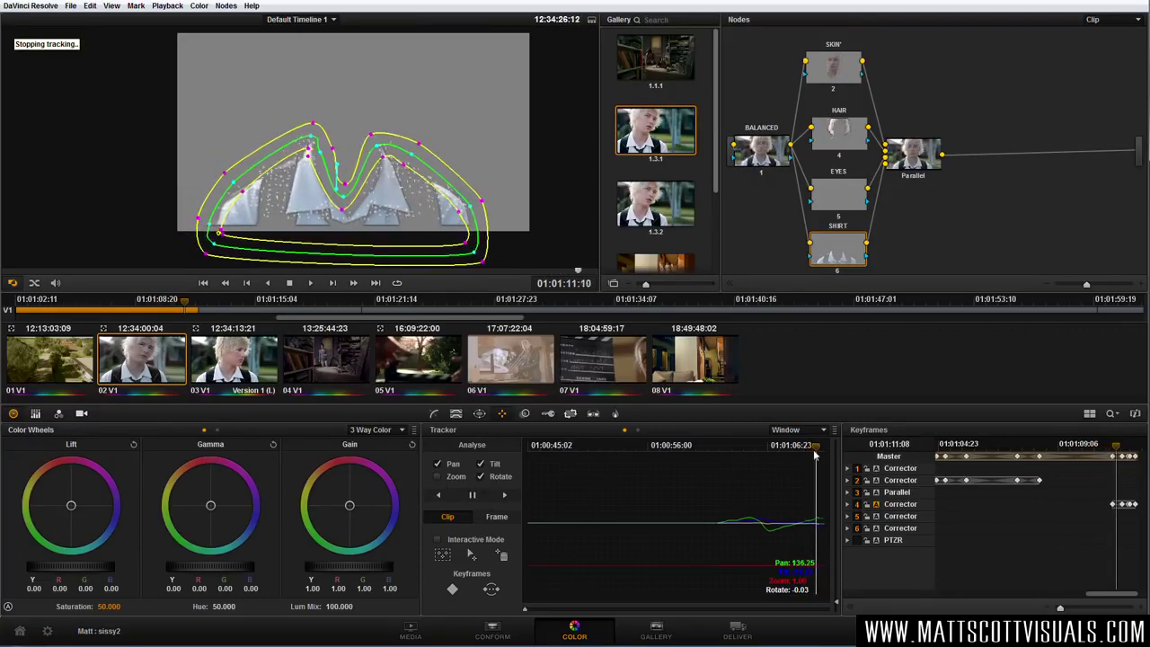
pyautogui.moveTo(815, 453); pyautogui.dragTo(718, 460)
pyautogui.click(438, 496)
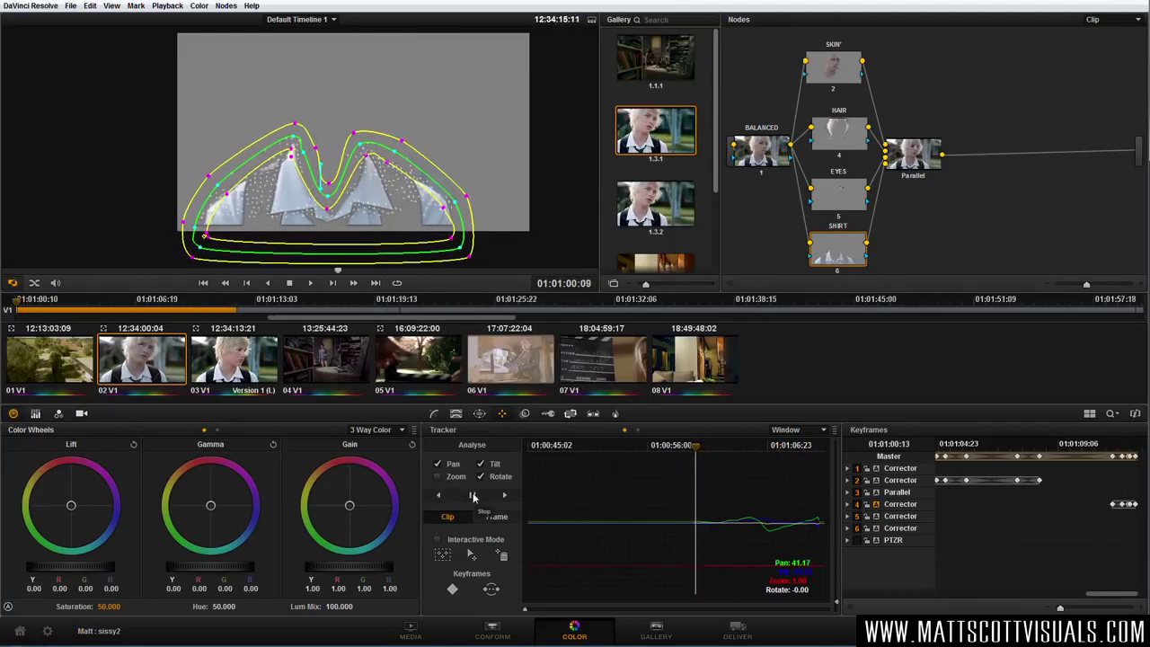
pyautogui.click(474, 496)
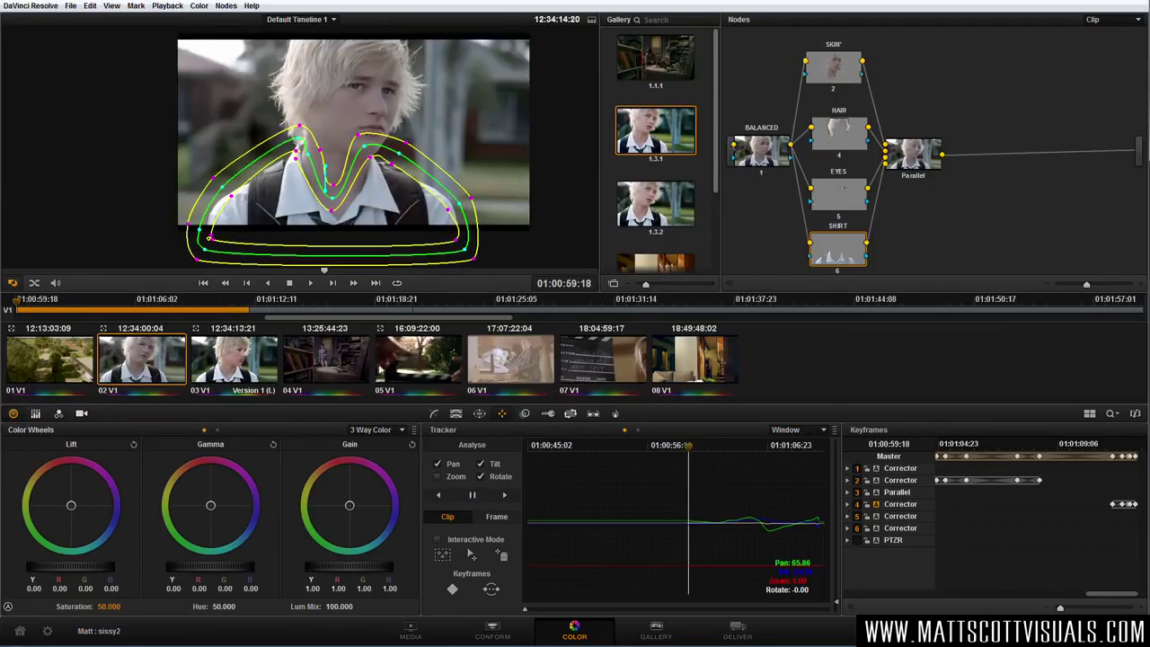
# Reset the gamma and gain adjustments on the EYES node.
pyautogui.click(850, 199)
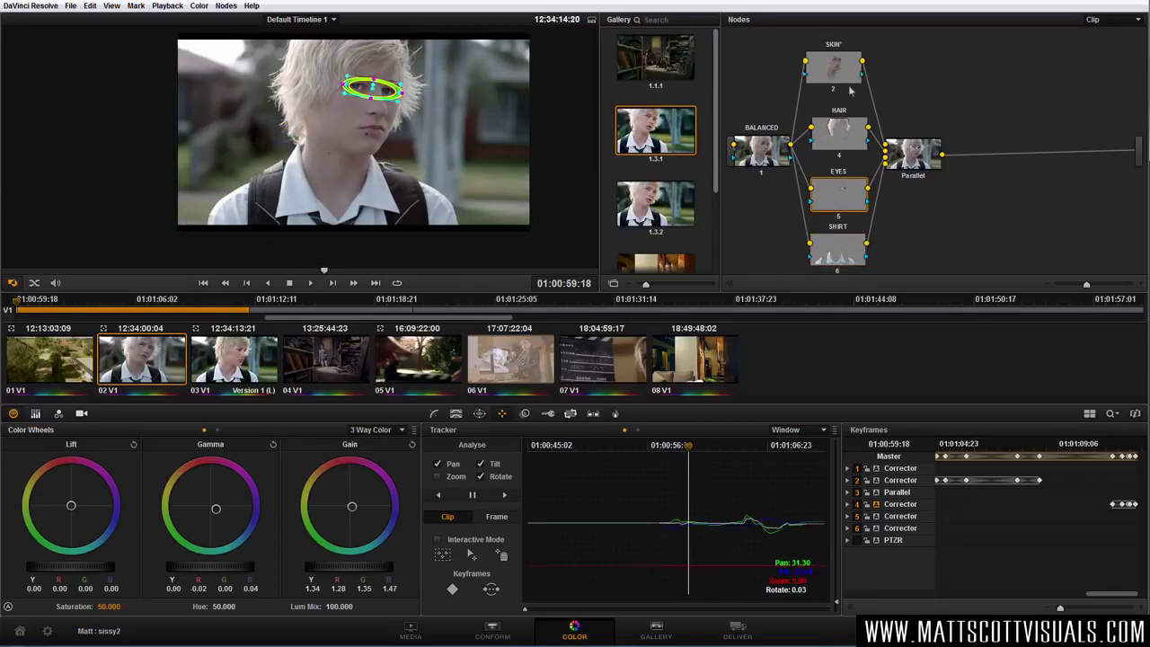
pyautogui.click(921, 166)
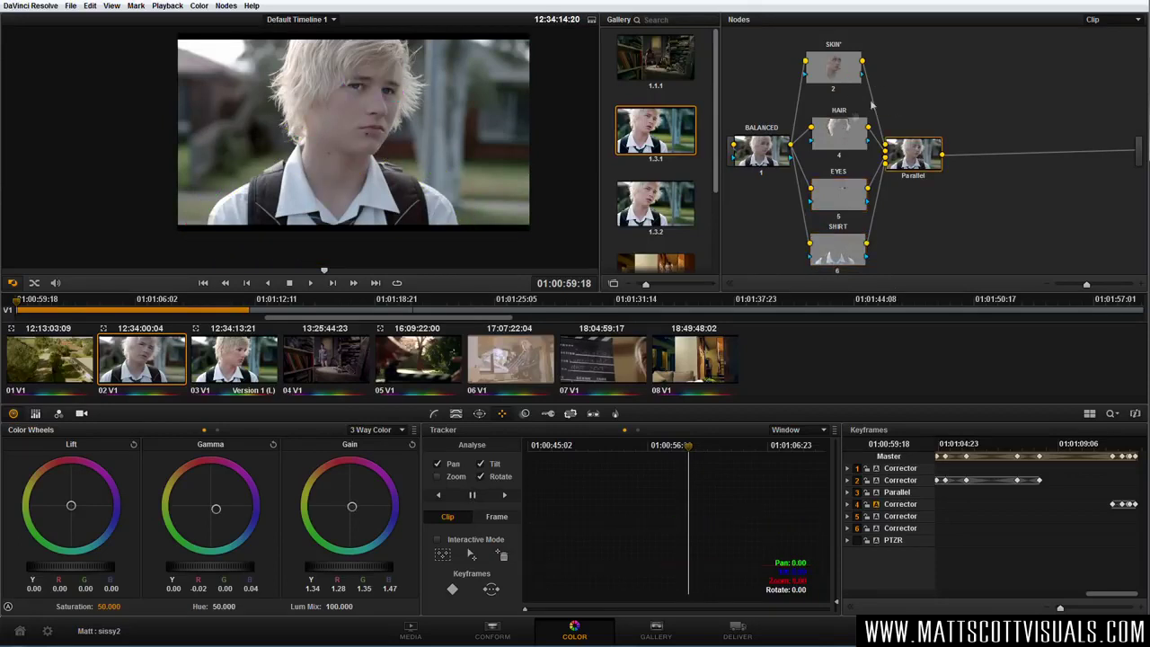
pyautogui.click(841, 197)
pyautogui.click(272, 444)
pyautogui.click(411, 446)
pyautogui.click(434, 415)
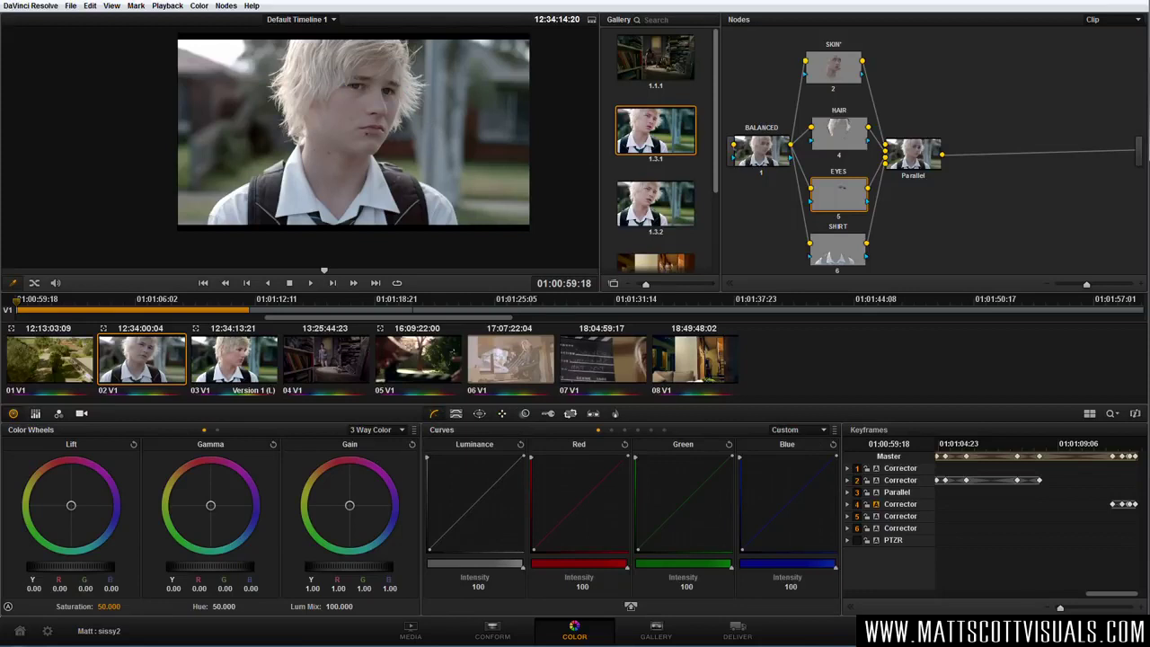
# Add a serial node after the Parallel node and label it contrast.
pyautogui.moveTo(767, 155); pyautogui.dragTo(768, 157)
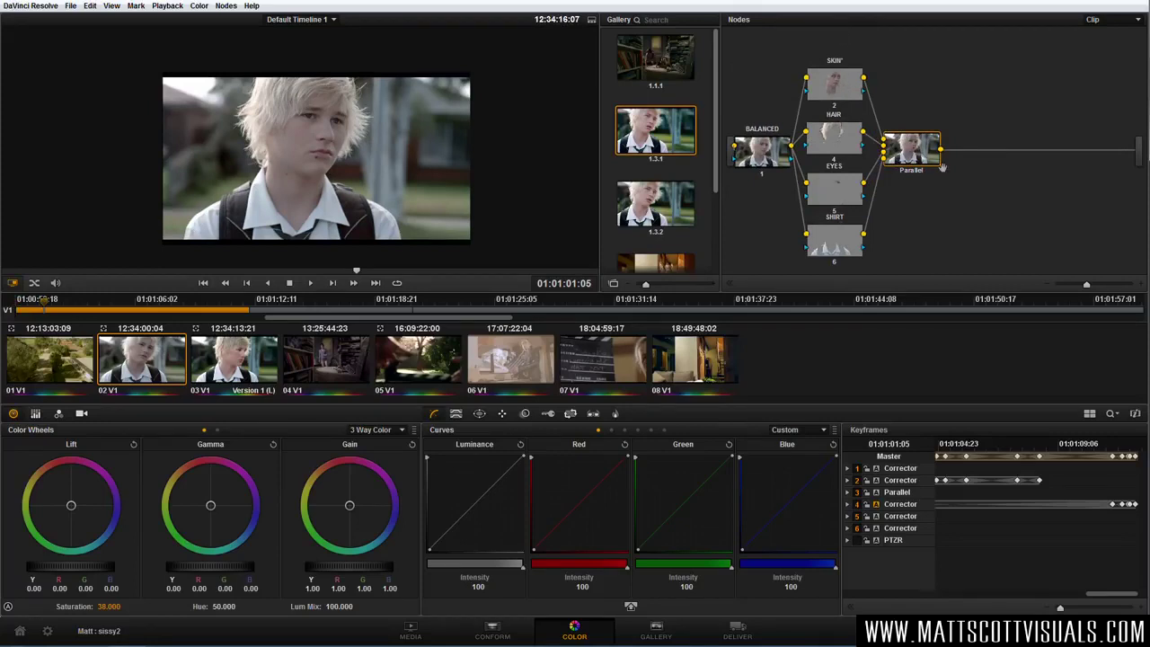
pyautogui.hotkey('alt', 's')
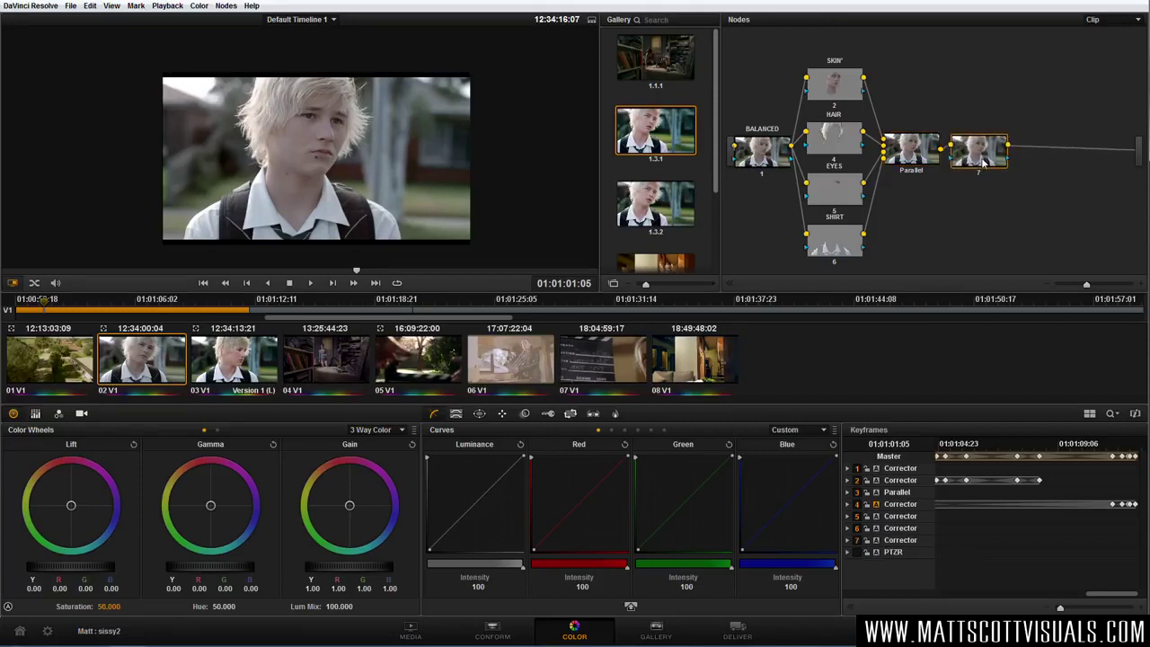
pyautogui.rightClick(985, 163)
pyautogui.click(1003, 168)
pyautogui.press('Return')
# Shape the contrast node's luminance curve with an anchored shadow point and lifted upper midtones, and compare the node disabled and enabled.
pyautogui.moveTo(447, 537); pyautogui.dragTo(437, 549)
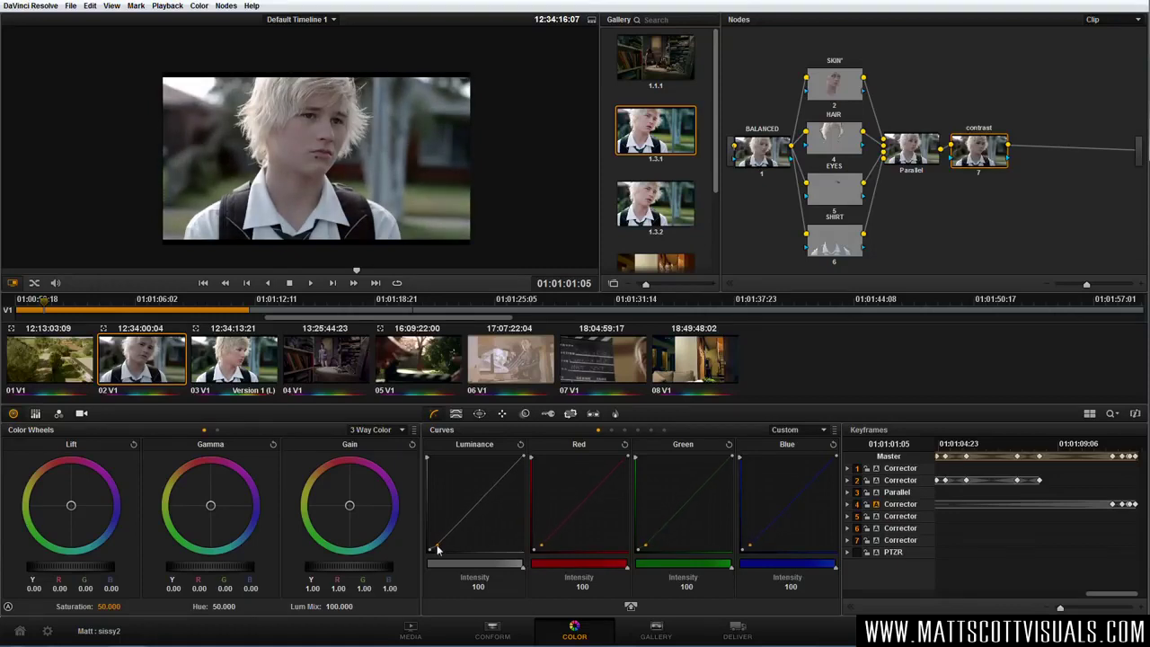
pyautogui.moveTo(478, 505); pyautogui.dragTo(485, 488)
pyautogui.moveTo(439, 543); pyautogui.dragTo(441, 540)
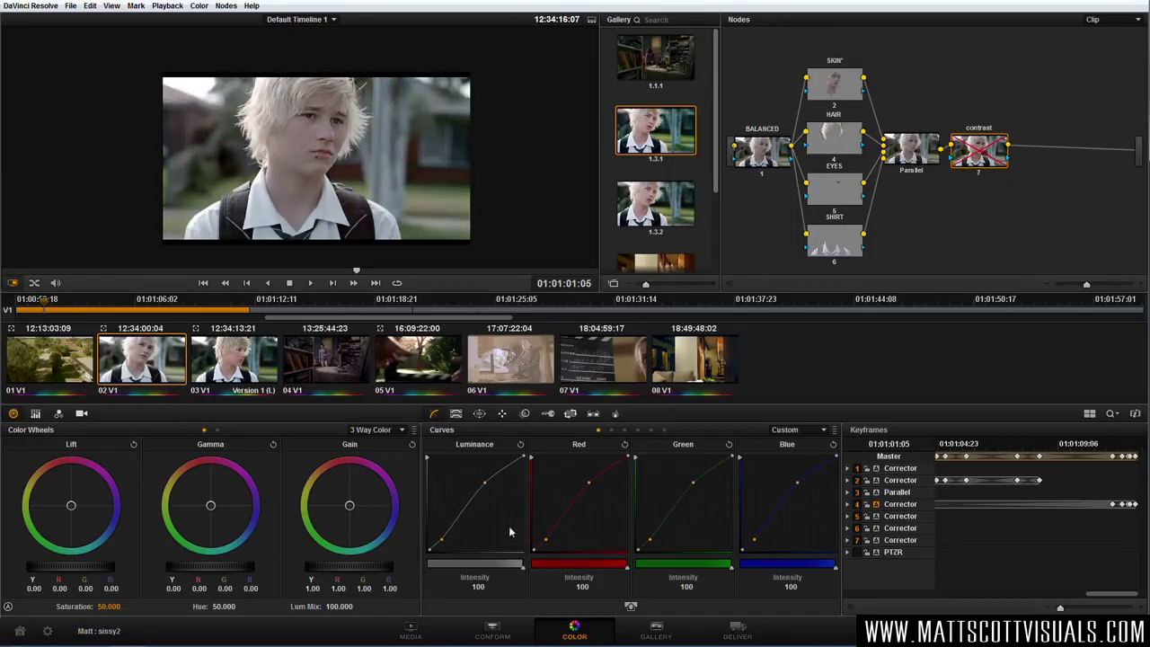
pyautogui.scroll(2, 391, 194)
pyautogui.hotkey('ctrl', 'd')
pyautogui.hotkey('ctrl', 'd')
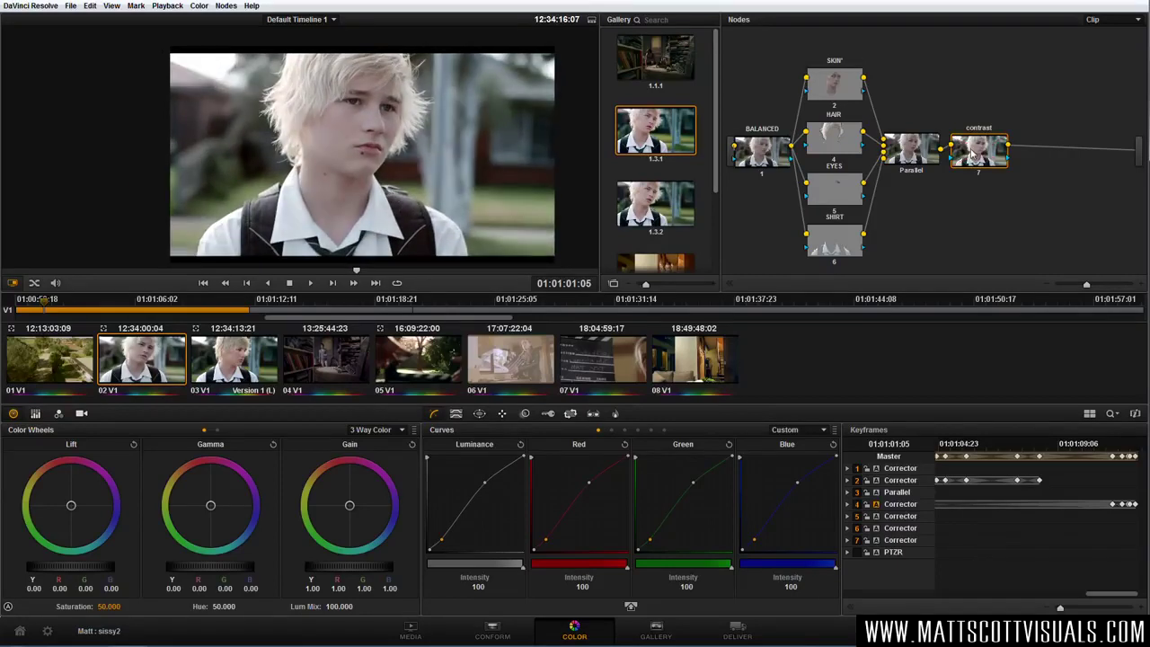
# Relabel the contrast node as COLOUR/CONTRAST and set its saturation to 60.
pyautogui.rightClick(996, 157)
pyautogui.click(999, 155)
pyautogui.write('co')
pyautogui.press('Return')
pyautogui.doubleClick(112, 606)
# Compare the shot with the COLOUR/CONTRAST node disabled and enabled.
pyautogui.hotkey('ctrl', 'd')
pyautogui.hotkey('ctrl', 'd')
pyautogui.hotkey('ctrl', 'd')
pyautogui.hotkey('ctrl', 'd')
pyautogui.moveTo(978, 159)
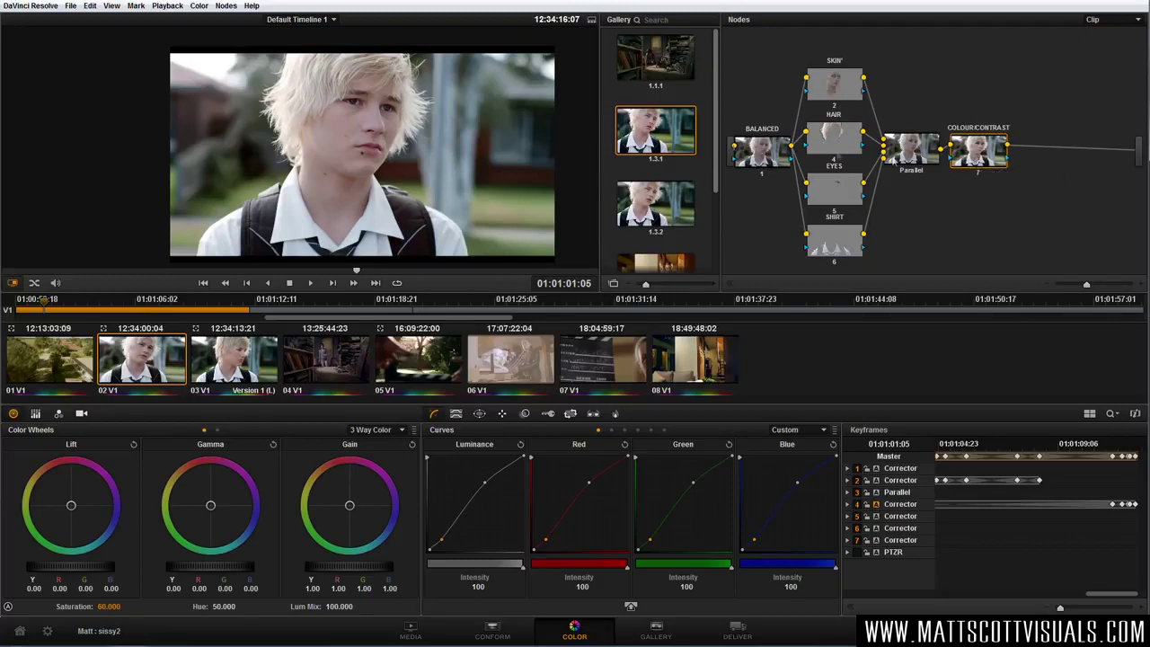
# Wipe the current grade against gallery still 1.3.1 and turn the wipe off again.
pyautogui.doubleClick(667, 135)
pyautogui.moveTo(345, 173); pyautogui.dragTo(426, 158)
pyautogui.hotkey('ctrl', 'w')
pyautogui.moveTo(979, 155); pyautogui.dragTo(983, 154)
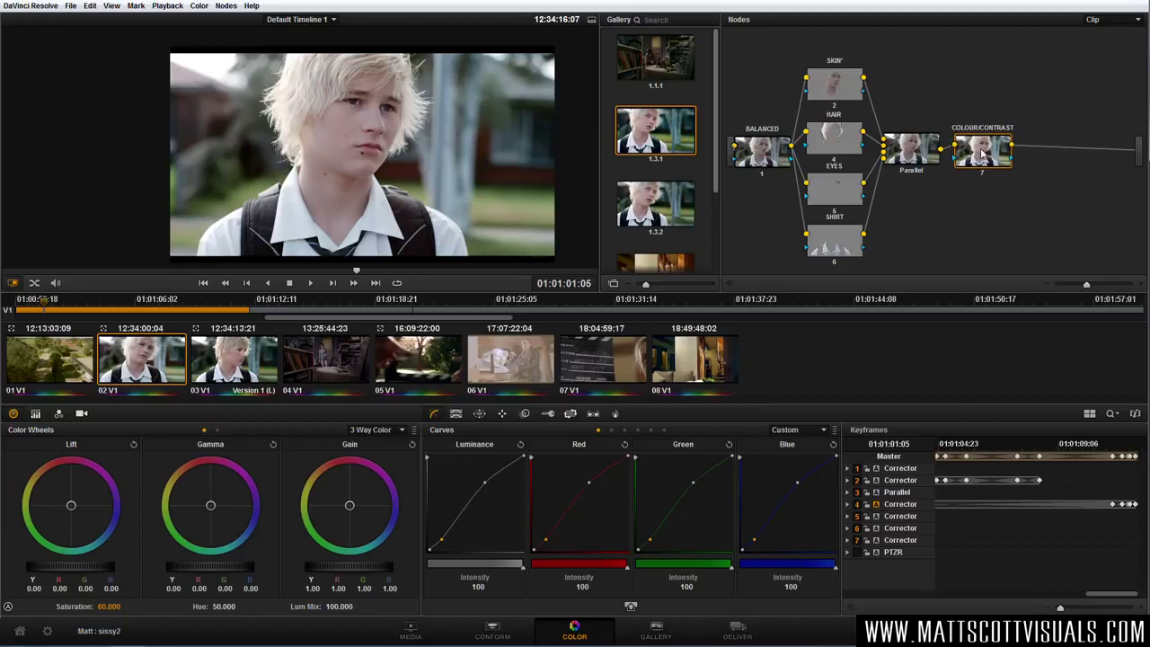
# Shift the SKIN node's gain towards blue, to about red 0.98 and blue 1.05, checking the face close up.
pyautogui.click(835, 86)
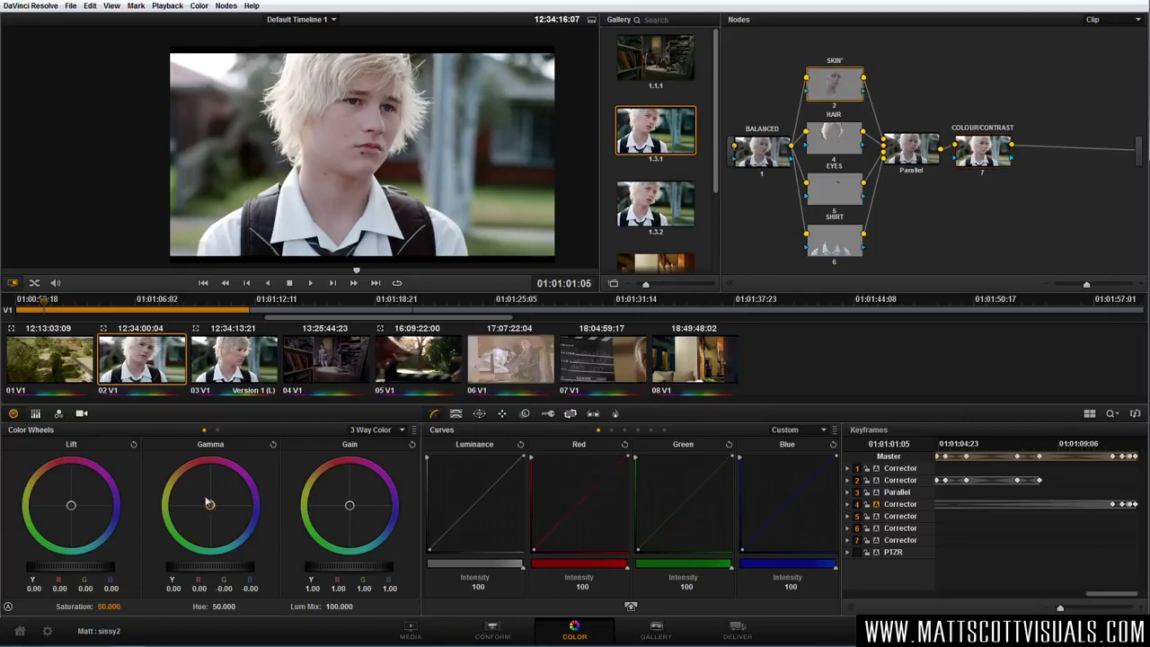
pyautogui.moveTo(350, 505)
pyautogui.mouseDown()
pyautogui.moveTo(370, 527)
pyautogui.moveTo(367, 494)
pyautogui.mouseUp()
pyautogui.scroll(1, 347, 217)
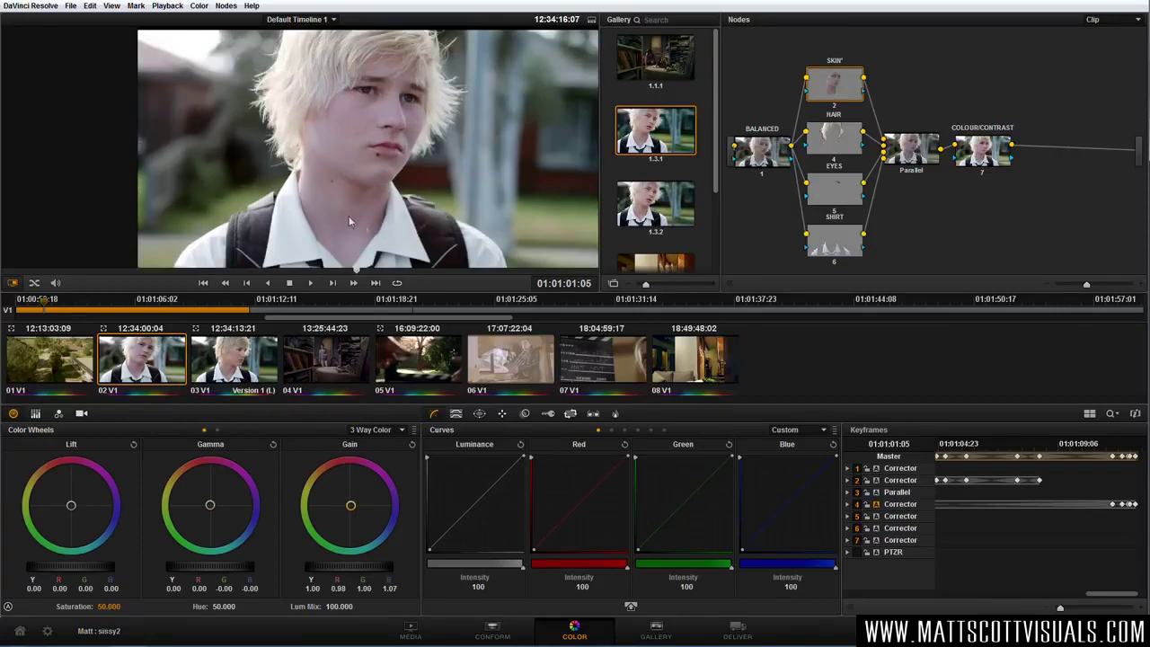
pyautogui.moveTo(395, 189); pyautogui.dragTo(363, 217)
pyautogui.moveTo(351, 513); pyautogui.dragTo(349, 505)
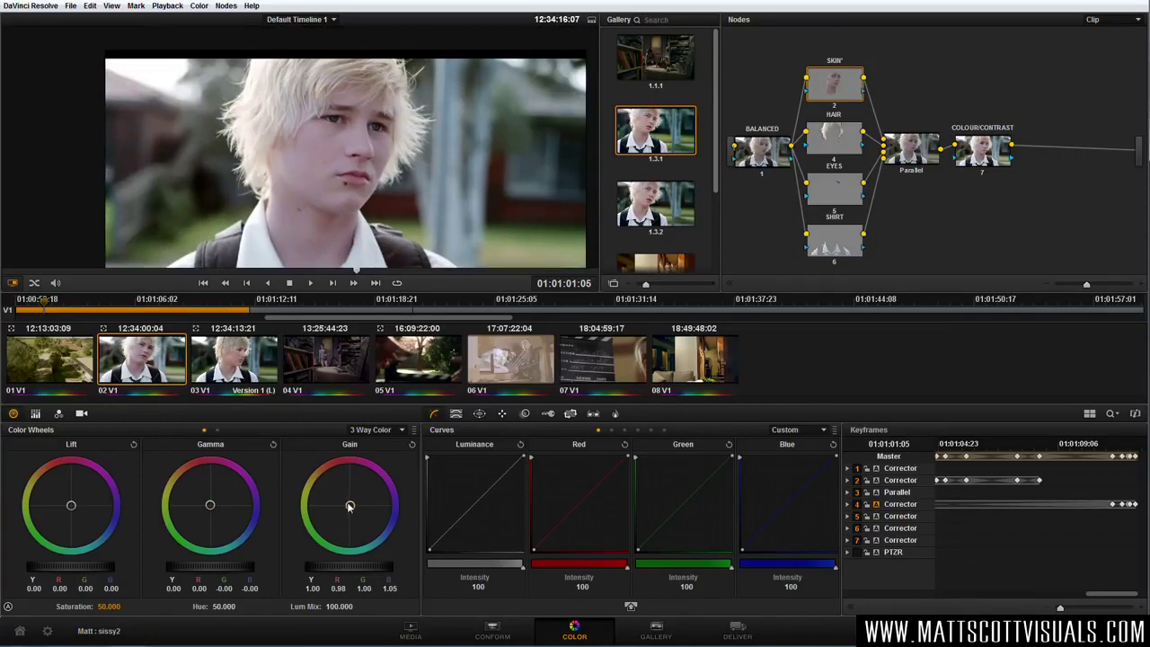
# Warm the HAIR node by shifting its gain slightly towards red, to about 1.02.
pyautogui.click(834, 145)
pyautogui.moveTo(349, 504); pyautogui.dragTo(349, 505)
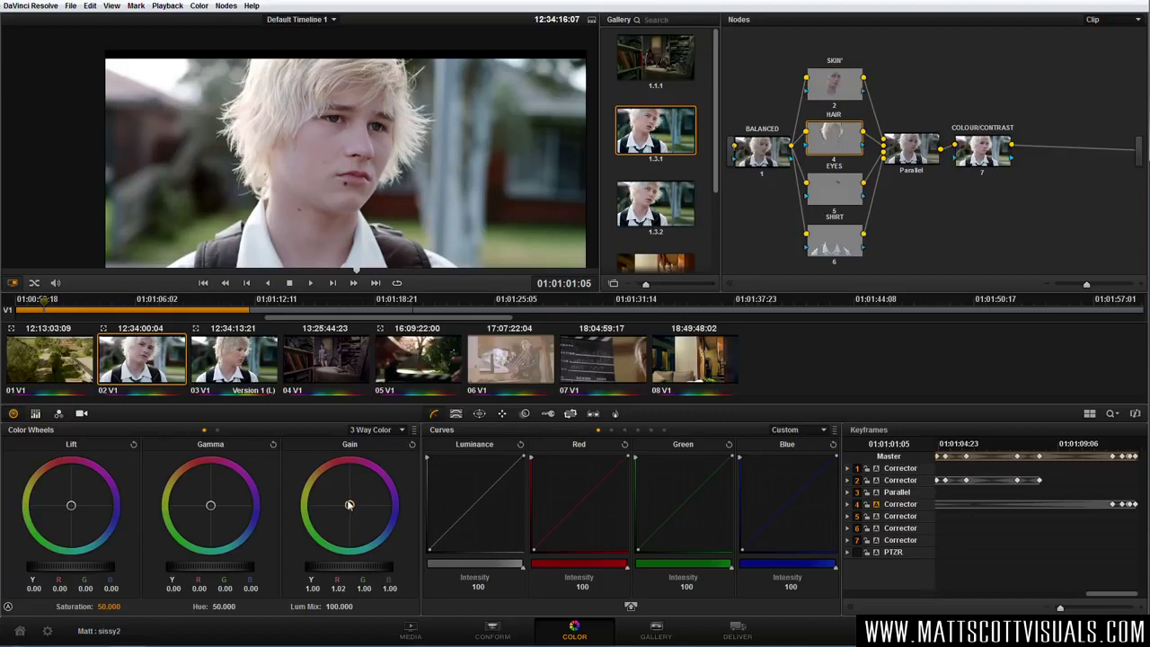
# Raise the EYES node's gain to about 1.11, adjust its gamma level and fine-tune the gain colour balance.
pyautogui.click(833, 193)
pyautogui.moveTo(329, 570); pyautogui.dragTo(404, 569)
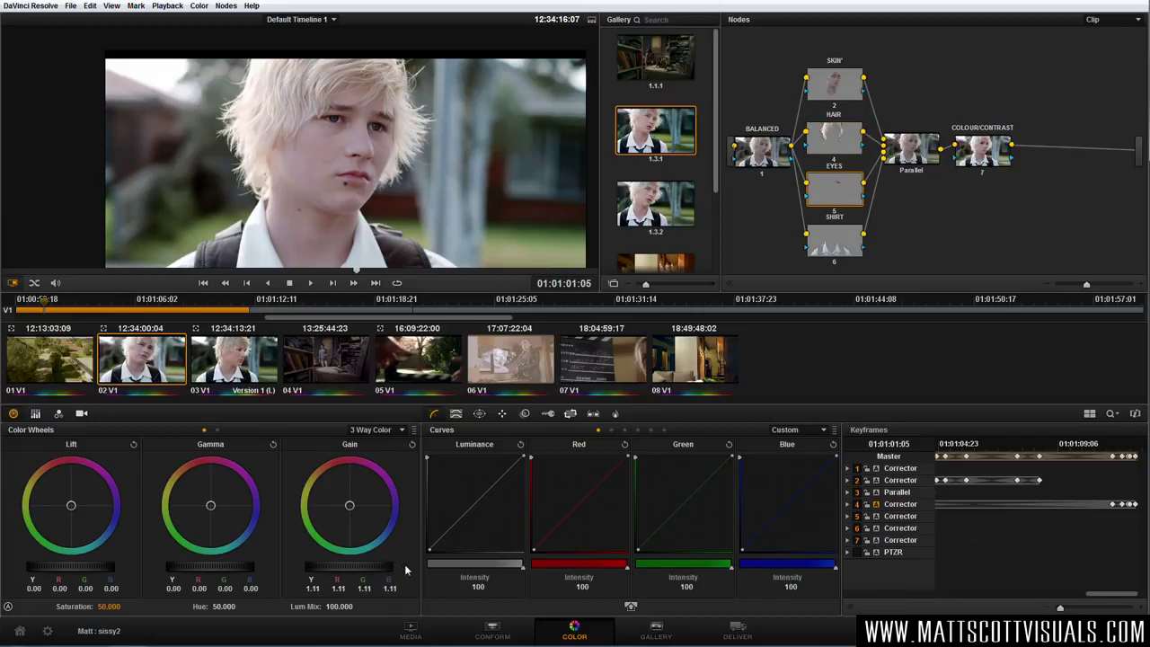
pyautogui.moveTo(204, 569); pyautogui.dragTo(265, 568)
pyautogui.moveTo(350, 505); pyautogui.dragTo(372, 526)
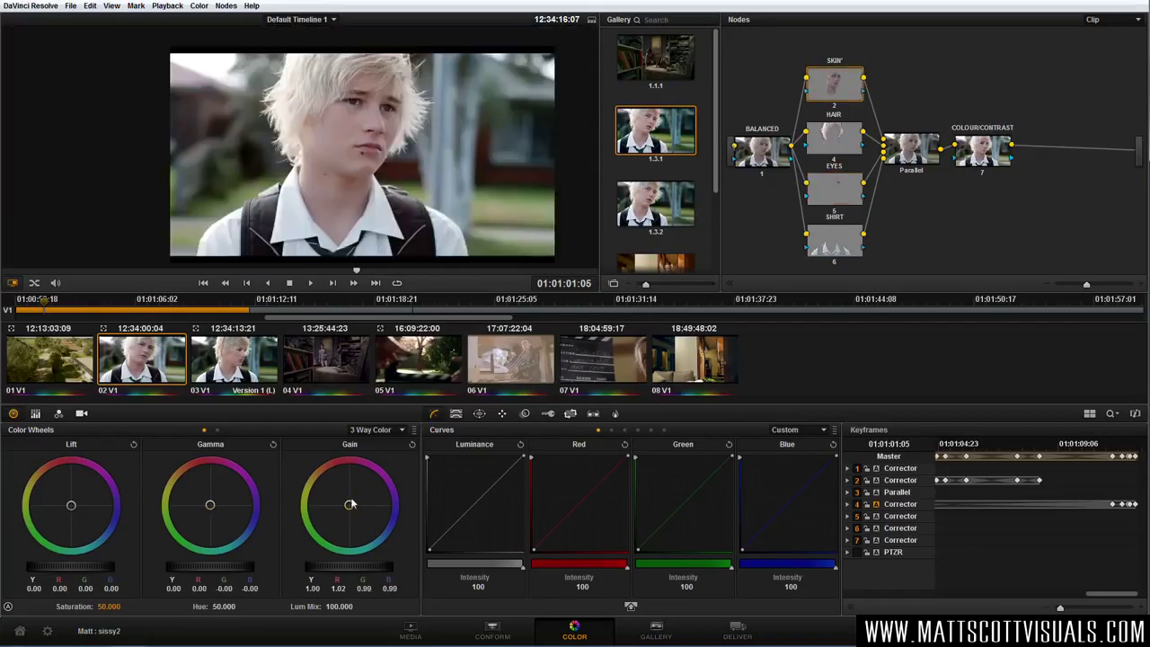
# Shift the SKIN node's gain towards blue, about red 0.98 and blue 1.05, and warm the HAIR node's gain to about red 1.02.
pyautogui.moveTo(351, 507)
pyautogui.mouseDown()
pyautogui.moveTo(353, 521)
pyautogui.moveTo(377, 511)
pyautogui.moveTo(367, 513)
pyautogui.mouseUp()
pyautogui.scroll(2, 346, 221)
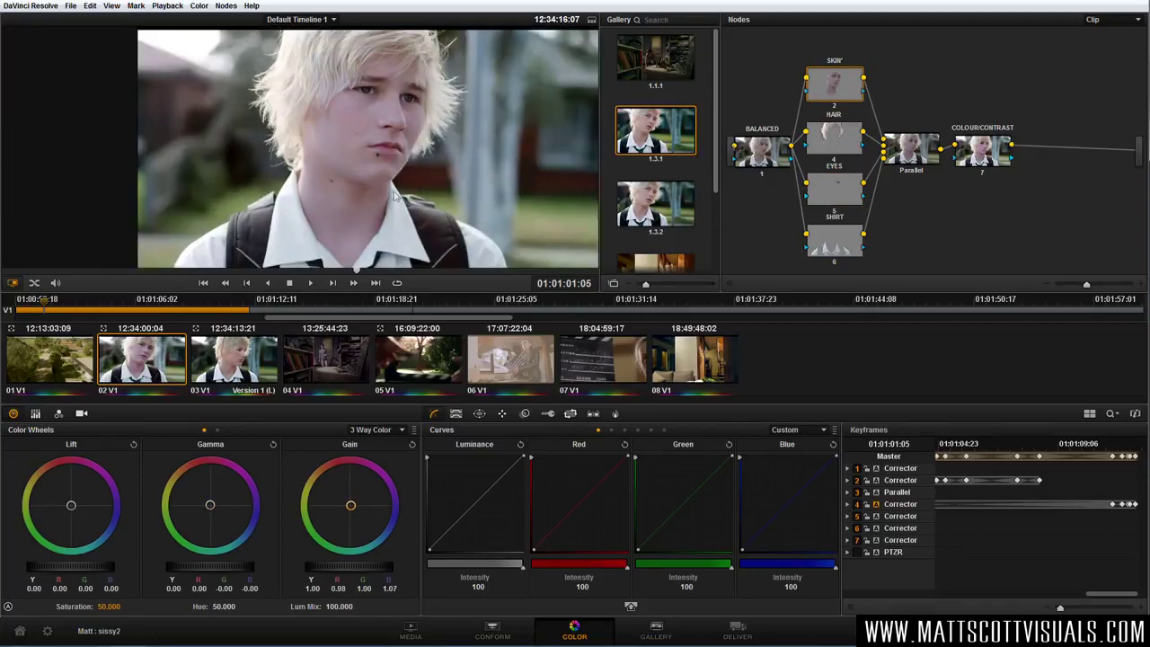
pyautogui.moveTo(351, 507); pyautogui.dragTo(350, 506)
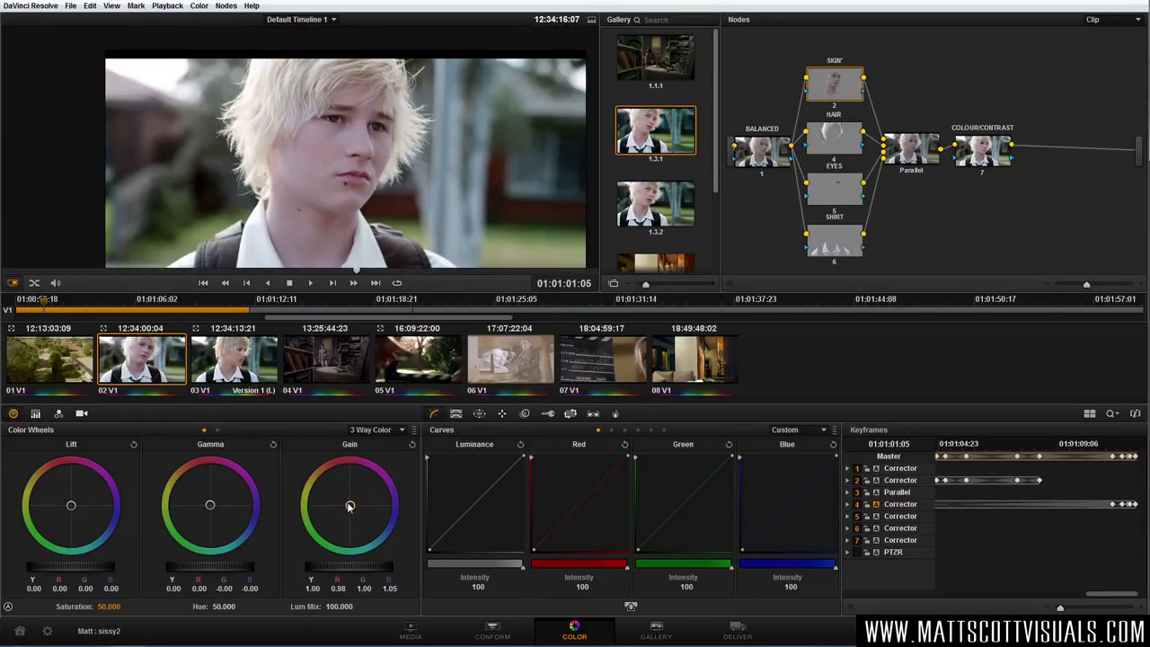
pyautogui.click(835, 142)
pyautogui.moveTo(349, 508); pyautogui.dragTo(349, 505)
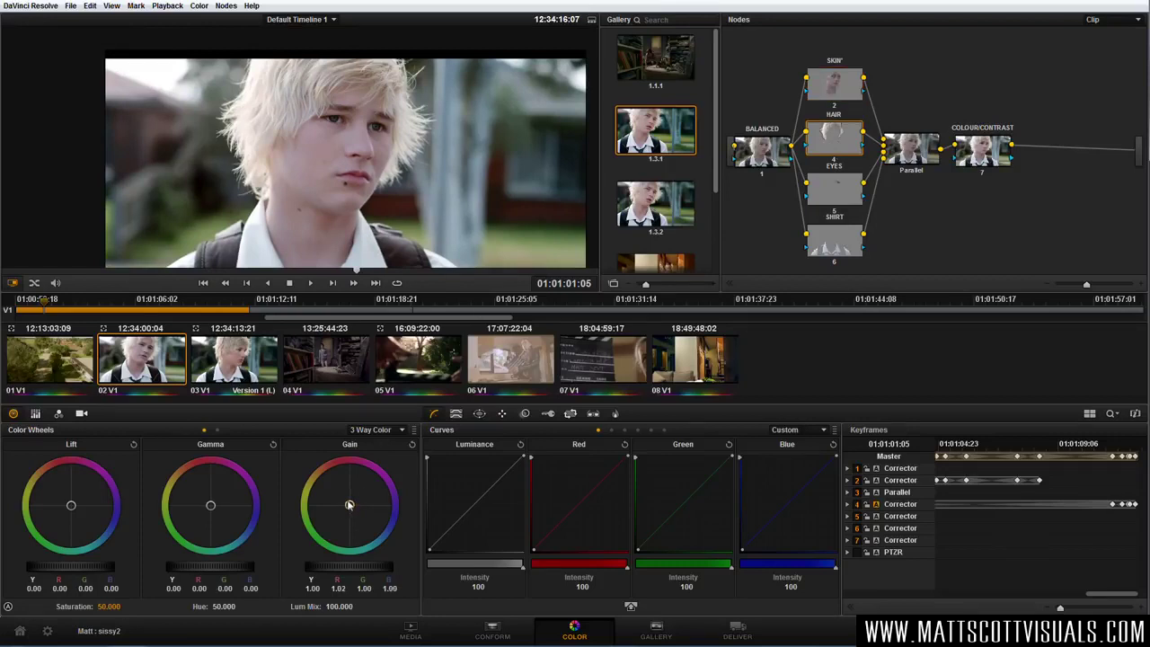
# Raise the EYES node's gain to about 1.11 and gamma to about 0.06, shifting gamma towards blue and gain towards green.
pyautogui.click(832, 196)
pyautogui.moveTo(329, 571); pyautogui.dragTo(409, 569)
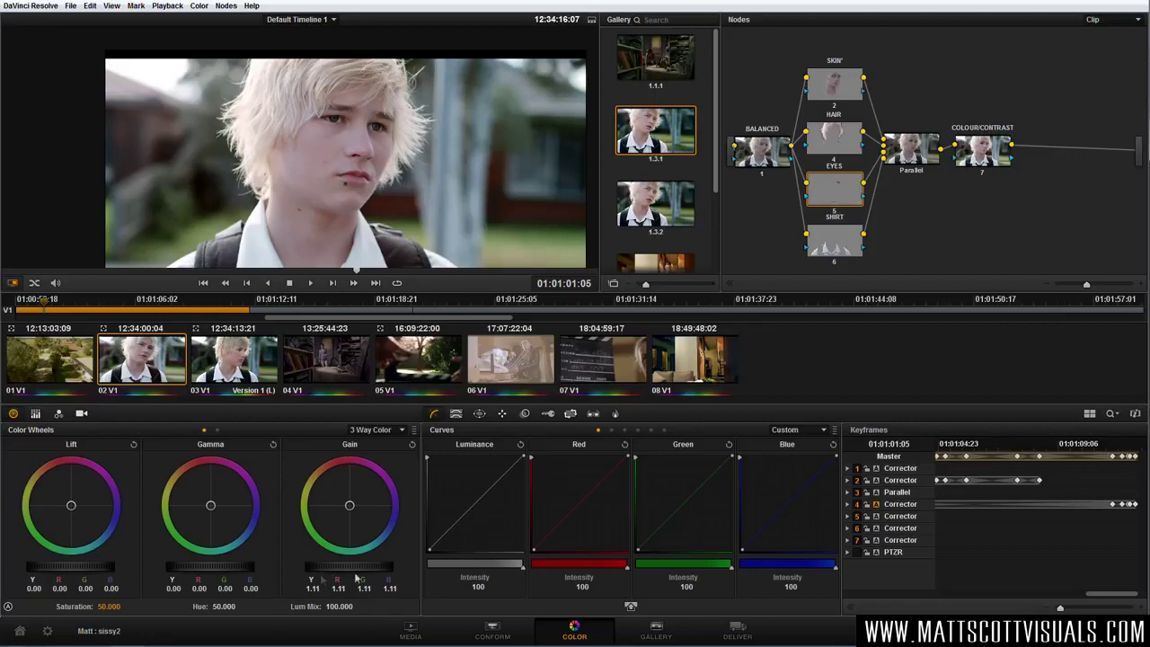
pyautogui.moveTo(209, 566); pyautogui.dragTo(269, 570)
pyautogui.moveTo(351, 507); pyautogui.dragTo(369, 528)
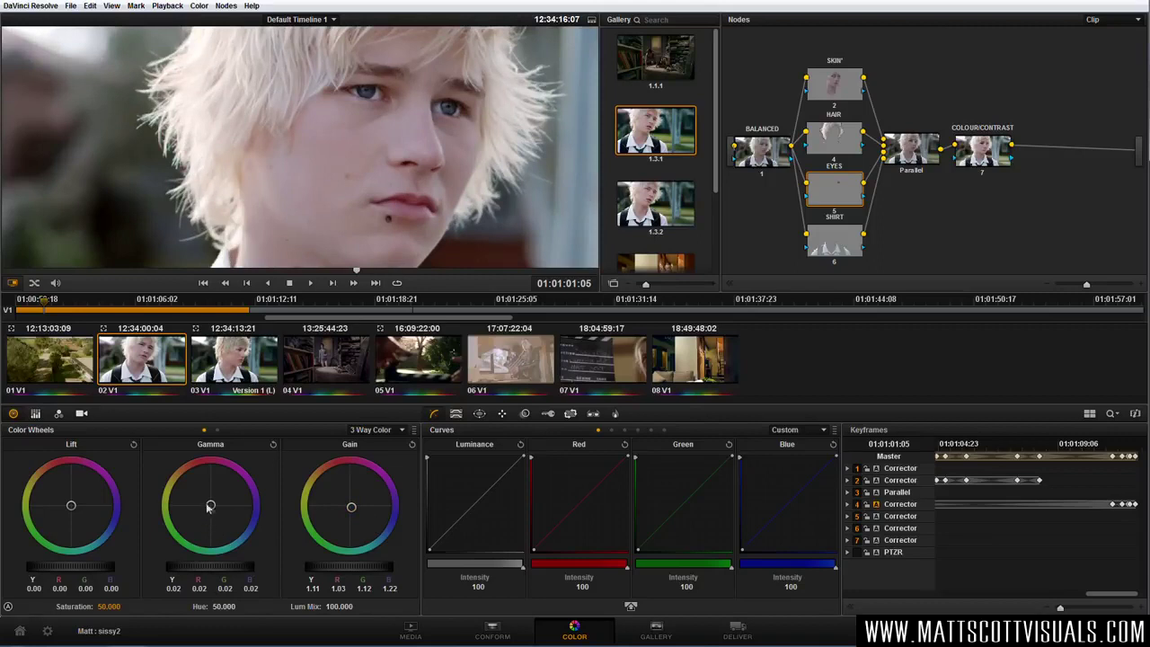
pyautogui.moveTo(211, 507); pyautogui.dragTo(252, 548)
pyautogui.moveTo(350, 507); pyautogui.dragTo(336, 464)
pyautogui.moveTo(215, 514); pyautogui.dragTo(249, 529)
pyautogui.moveTo(363, 505)
pyautogui.mouseDown()
pyautogui.moveTo(333, 507)
pyautogui.moveTo(348, 511)
pyautogui.mouseUp()
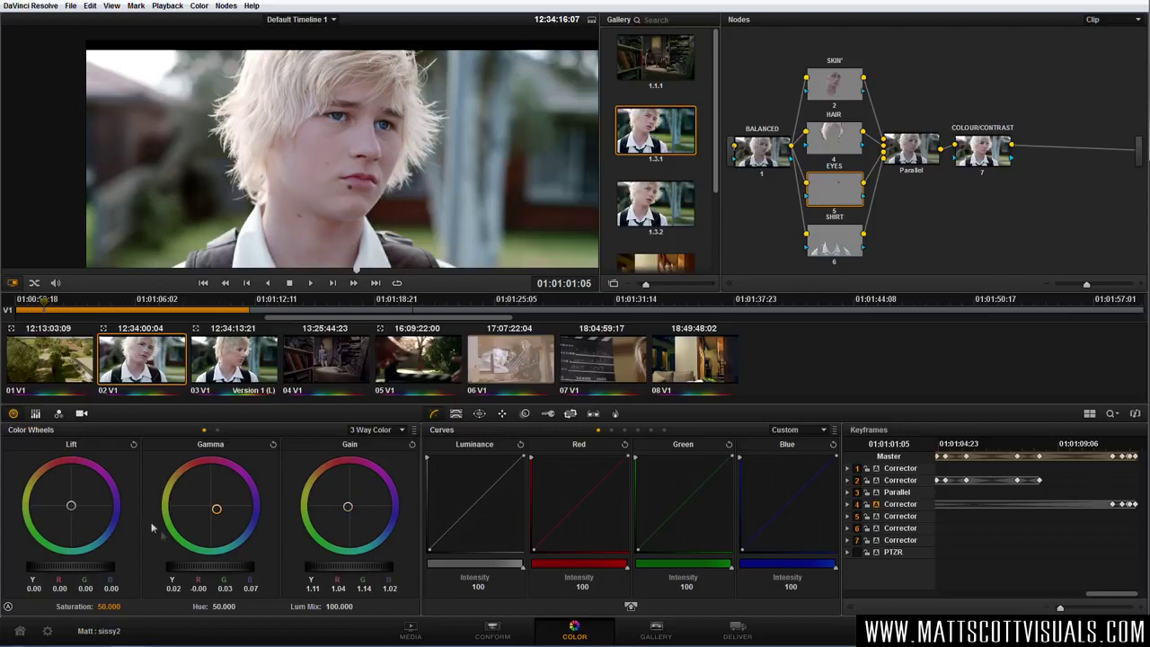
pyautogui.moveTo(198, 566); pyautogui.dragTo(253, 570)
# Compare the eyes with the EYES node disabled and enabled, checking the face close up.
pyautogui.hotkey('ctrl', 'd')
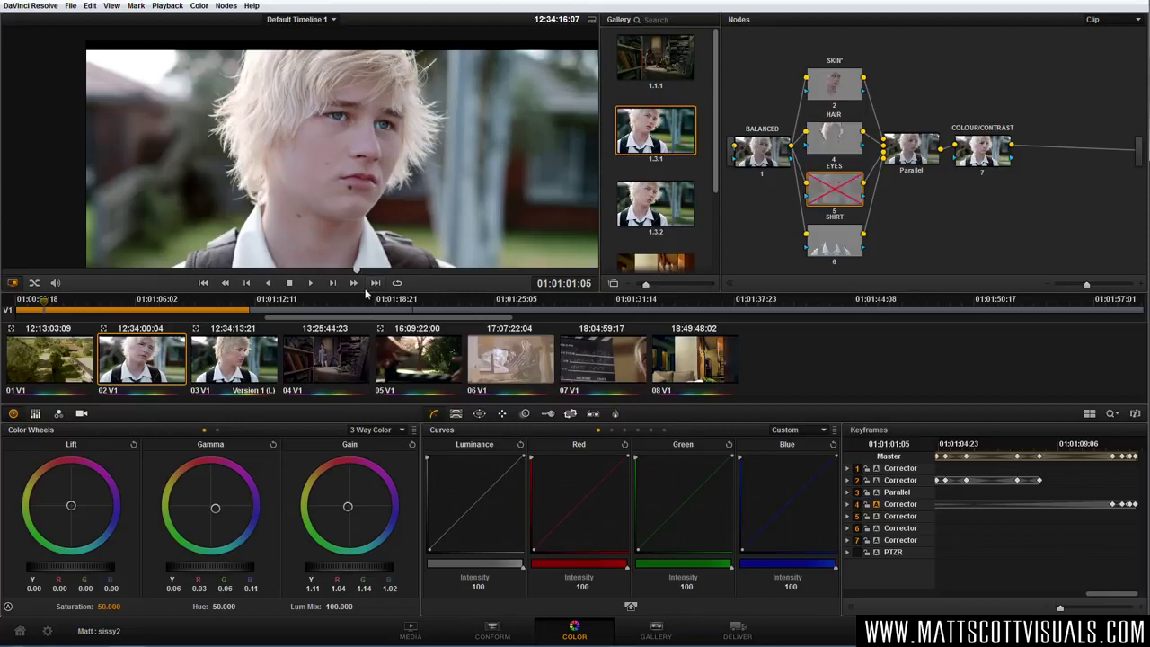
pyautogui.hotkey('ctrl', 'd')
pyautogui.hotkey('ctrl', 'd')
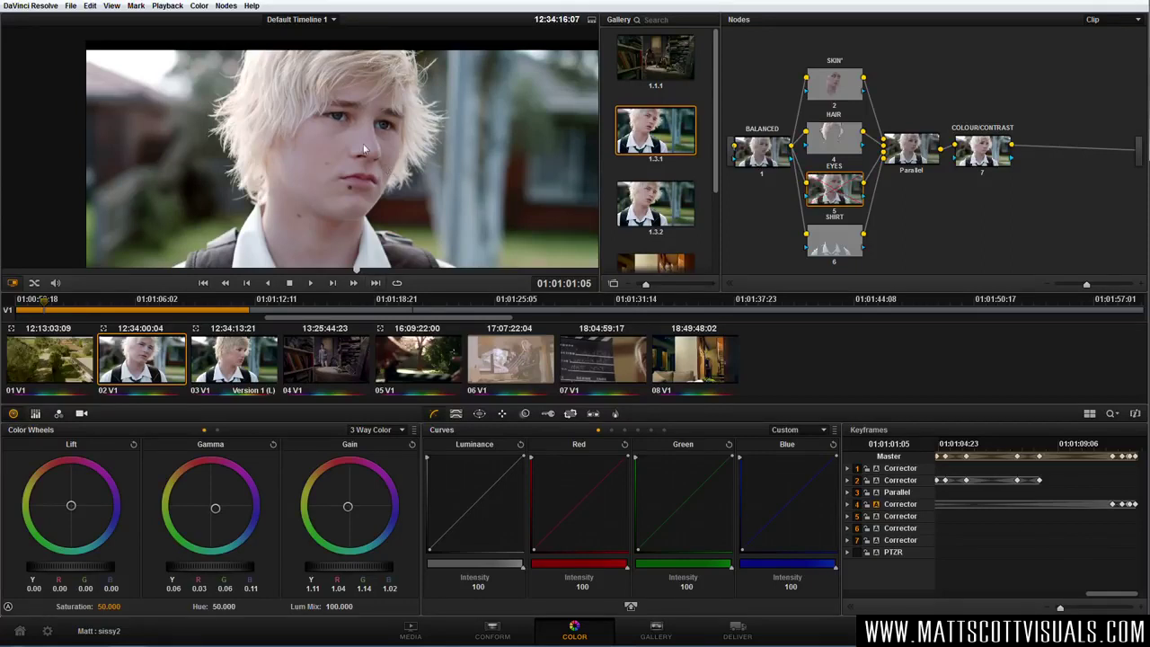
pyautogui.hotkey('ctrl', 'd')
pyautogui.scroll(2, 362, 142)
pyautogui.hotkey('ctrl', 'd')
pyautogui.hotkey('ctrl', 'd')
pyautogui.scroll(-2, 362, 142)
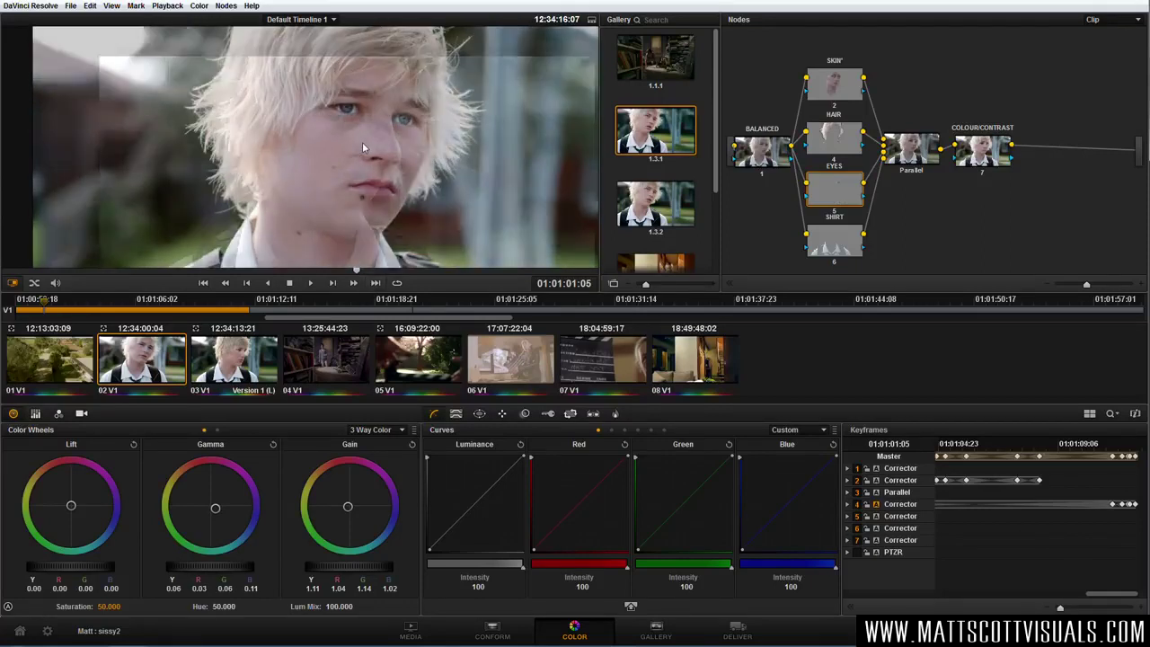
pyautogui.scroll(-1, 362, 142)
# Nudge the SKIN node's gamma slightly away from blue, and raise the SHIRT node's gain to about 1.09, warmed to red 1.11 and blue 1.05.
pyautogui.click(835, 83)
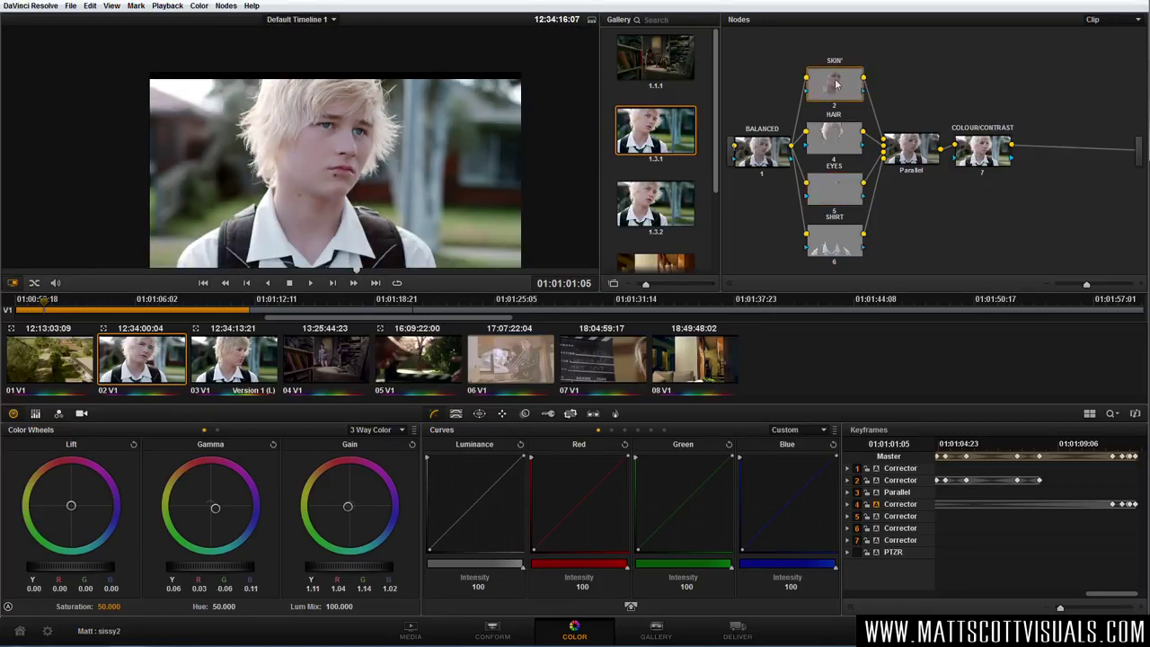
pyautogui.moveTo(209, 507); pyautogui.dragTo(203, 510)
pyautogui.click(840, 251)
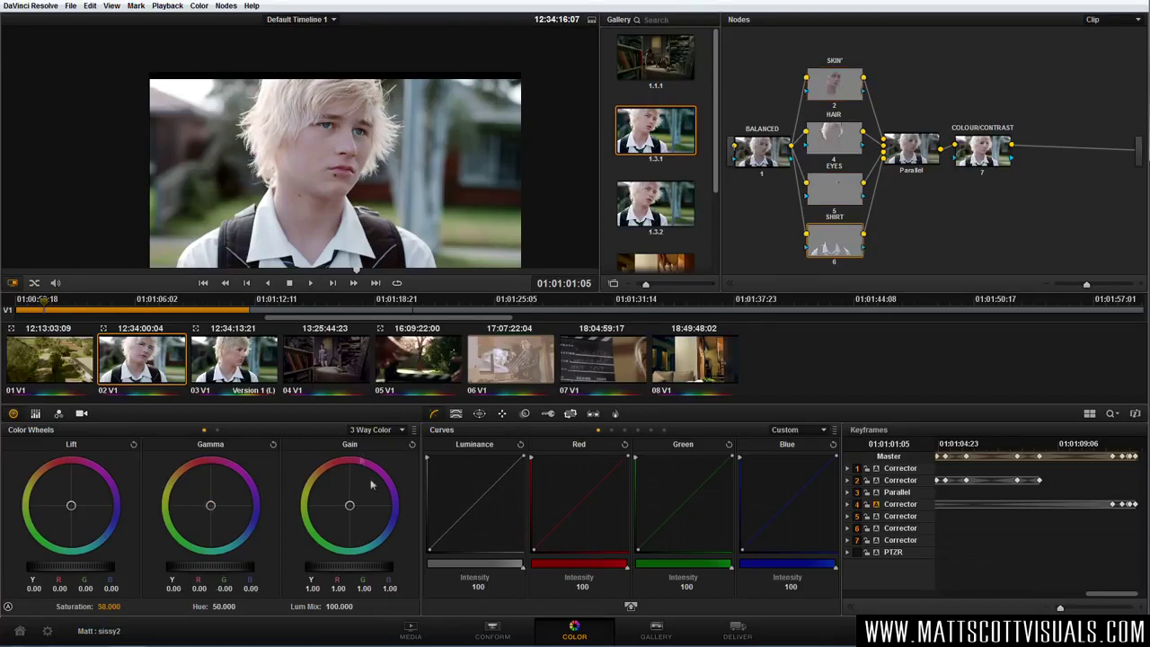
pyautogui.moveTo(344, 571); pyautogui.dragTo(404, 577)
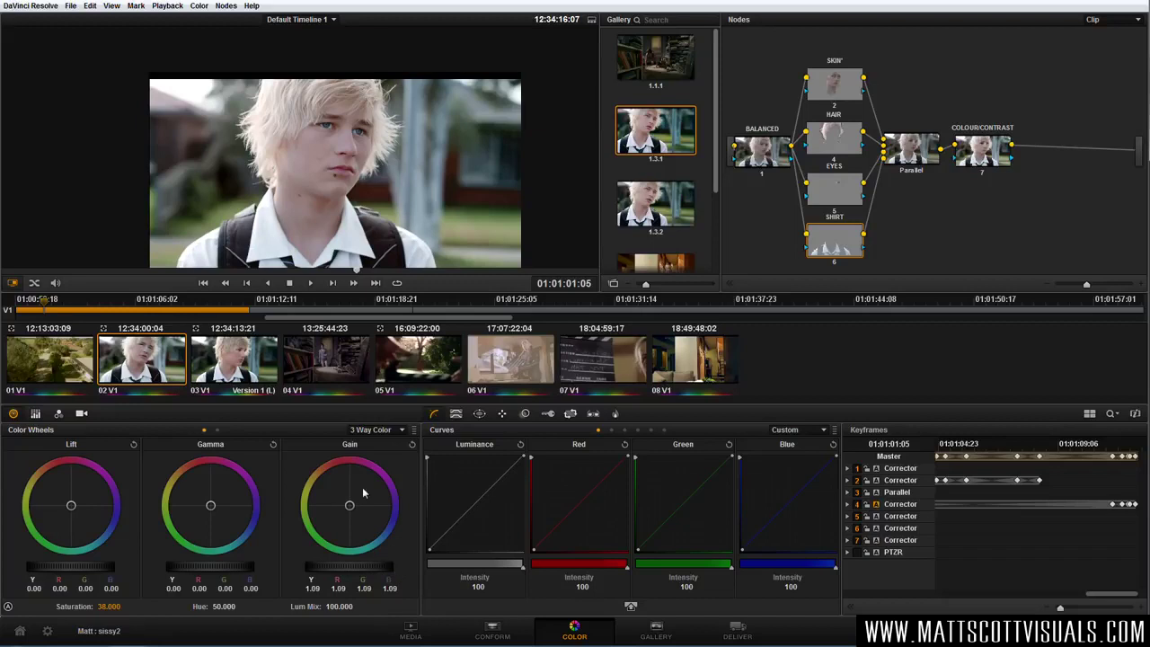
pyautogui.moveTo(350, 505); pyautogui.dragTo(348, 507)
# Compare the shot with all grades bypassed and with the full grade restored.
pyautogui.scroll(3, 377, 207)
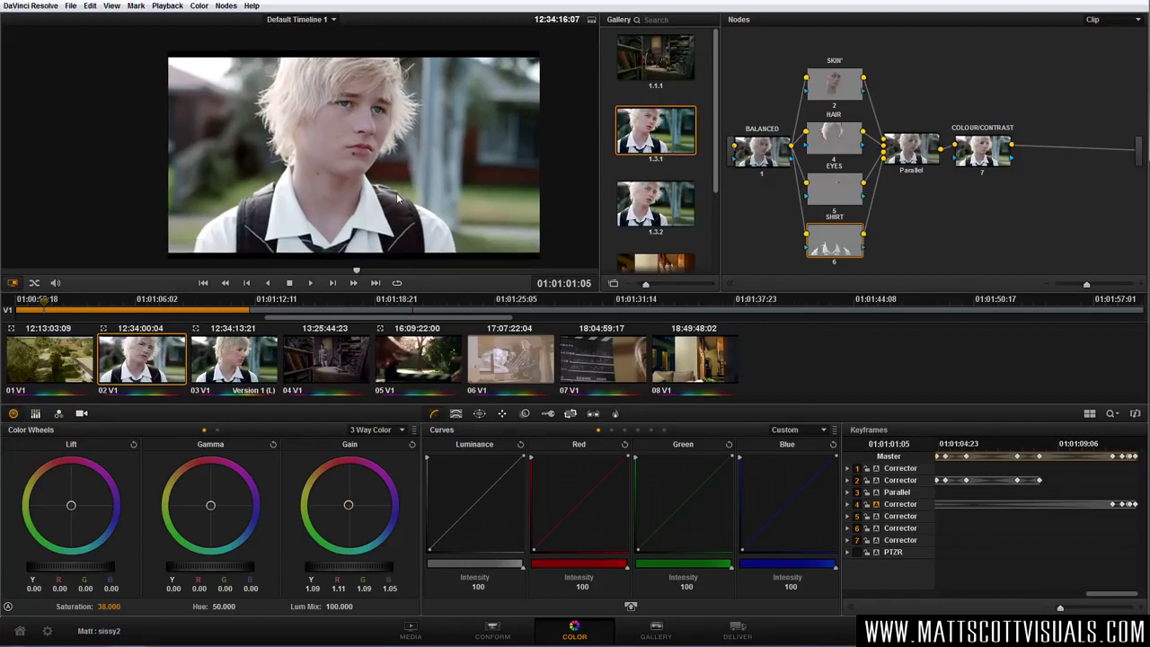
pyautogui.hotkey('alt', 'd')
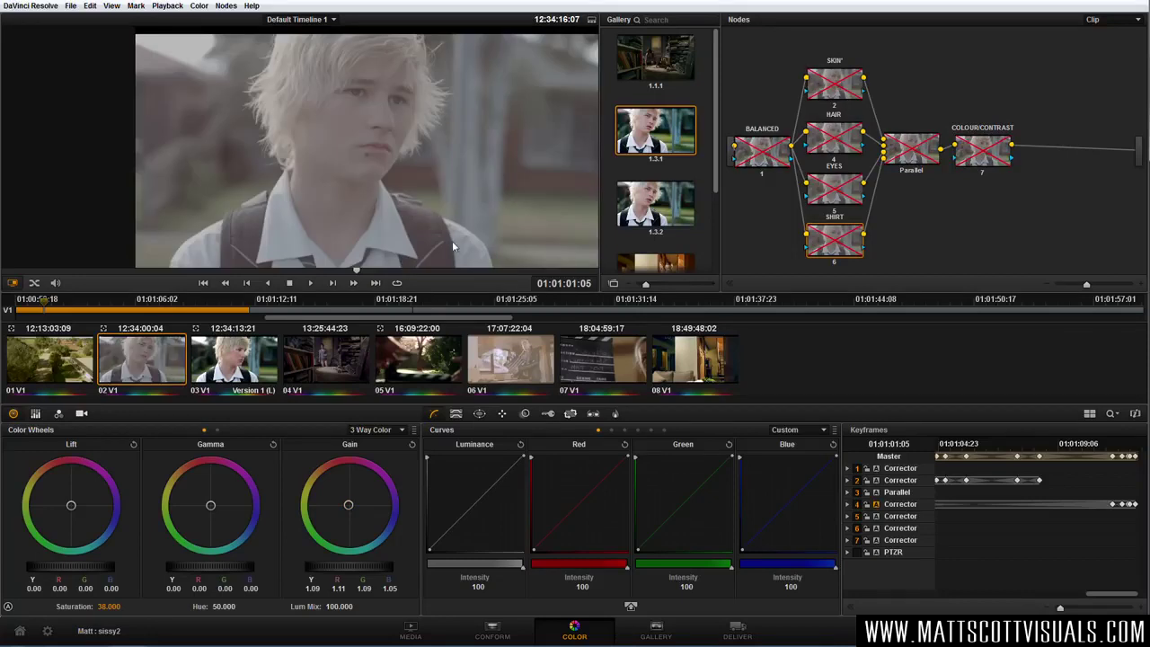
pyautogui.hotkey('alt', 'd')
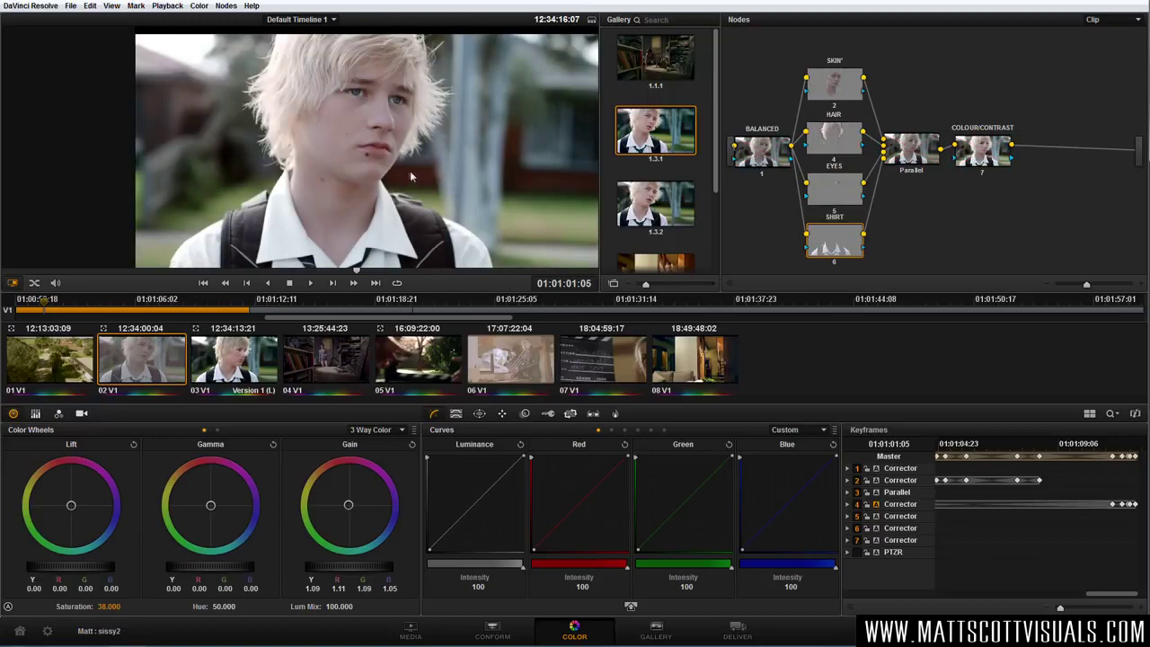
pyautogui.scroll(-2, 398, 167)
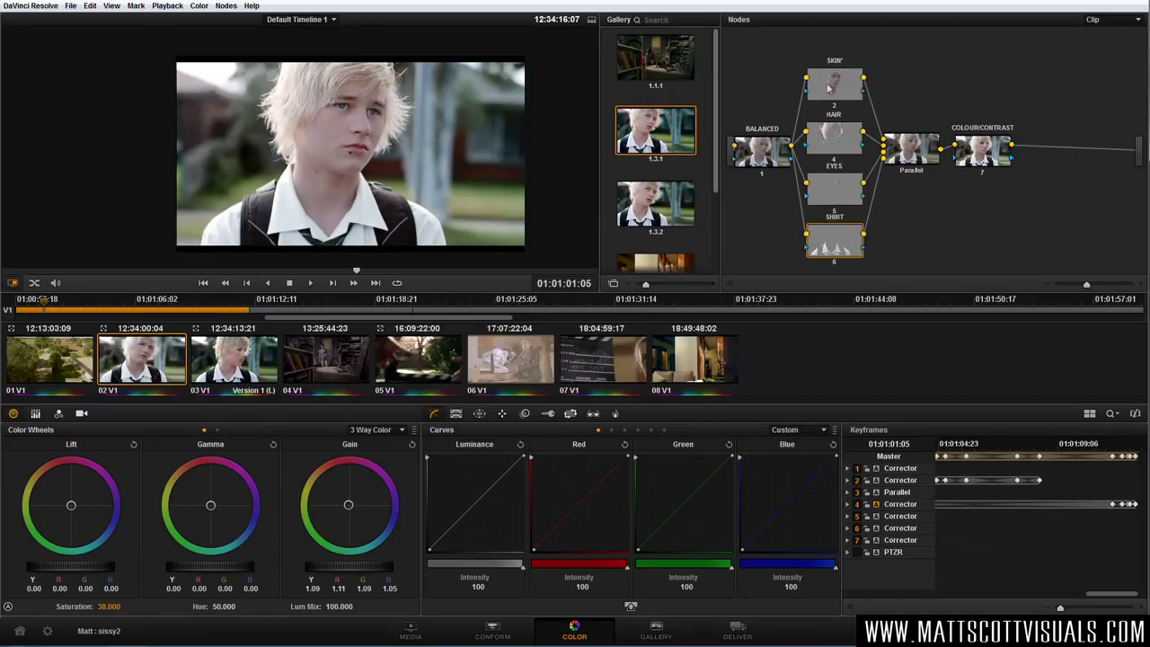
# Add a serial node after the COLOUR/CONTRAST node and place it below in the node graph.
pyautogui.click(984, 154)
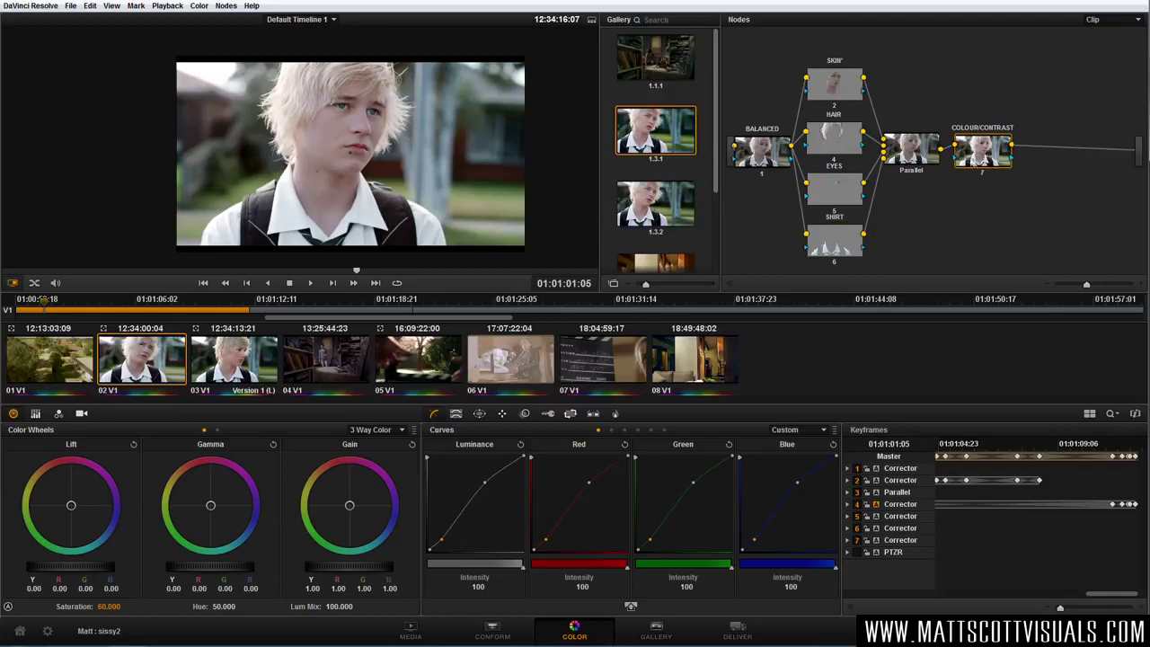
pyautogui.hotkey('alt', 's')
pyautogui.moveTo(1055, 167); pyautogui.dragTo(949, 251)
# Place a circular window over the face on the new node and darken the inside strongly with the luminance curve.
pyautogui.click(478, 414)
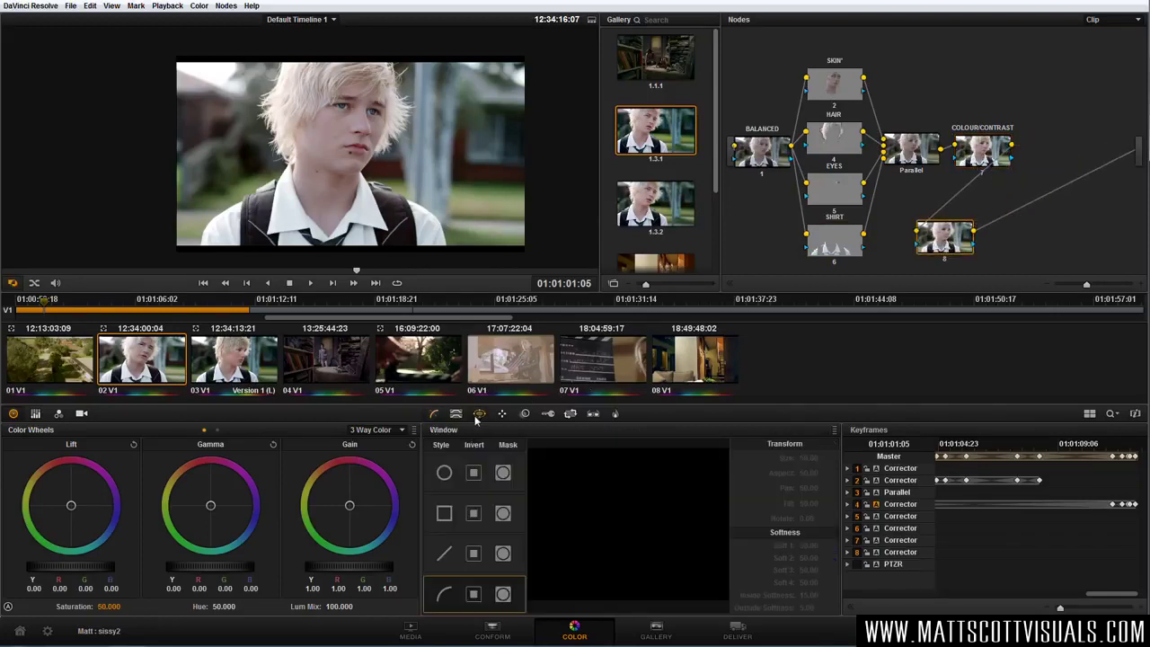
pyautogui.click(444, 472)
pyautogui.moveTo(356, 191); pyautogui.dragTo(349, 165)
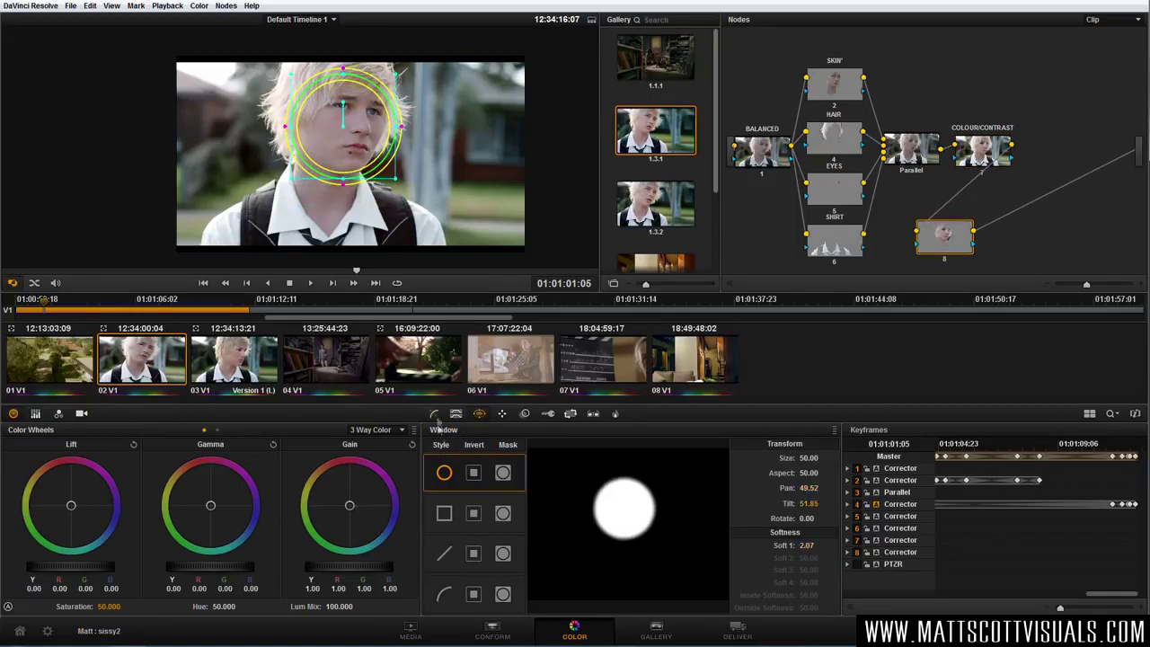
pyautogui.click(436, 415)
pyautogui.moveTo(473, 505); pyautogui.dragTo(494, 533)
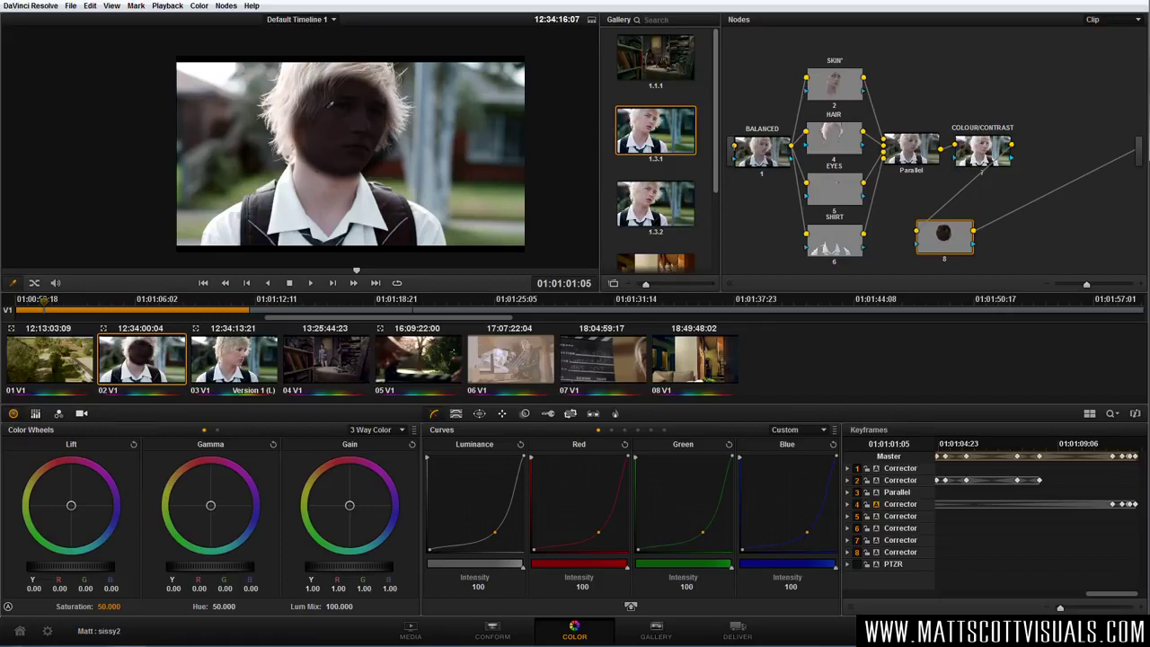
# Add an outside node to the circular window node and select it.
pyautogui.rightClick(948, 240)
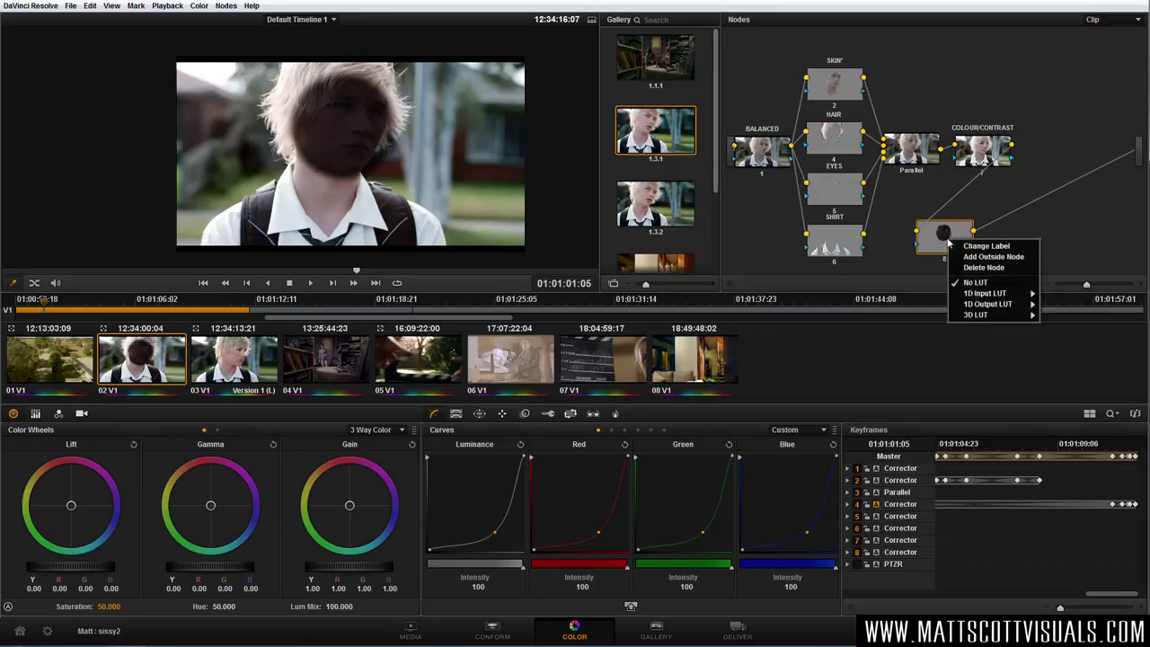
pyautogui.click(983, 259)
pyautogui.moveTo(1002, 248); pyautogui.dragTo(952, 250)
pyautogui.click(952, 249)
pyautogui.click(1025, 246)
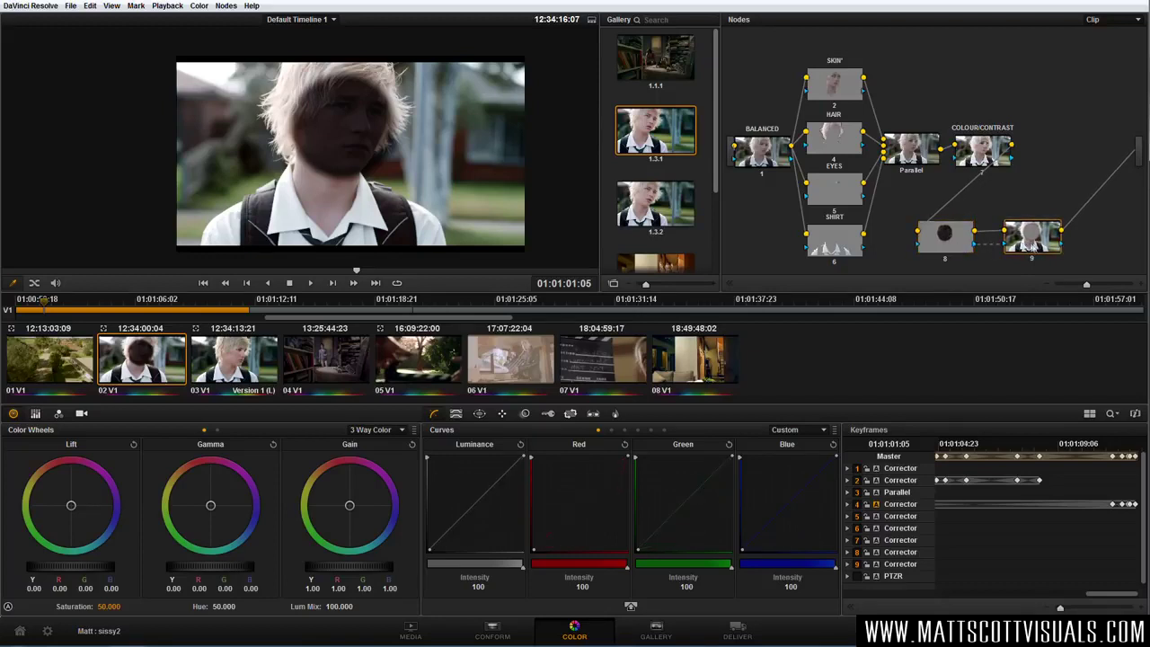
# Try darkening the outside node's luminance curve, and delete both the outside node and the circular window node.
pyautogui.moveTo(474, 501)
pyautogui.mouseDown()
pyautogui.moveTo(460, 476)
pyautogui.moveTo(499, 525)
pyautogui.moveTo(476, 503)
pyautogui.moveTo(484, 521)
pyautogui.mouseUp()
pyautogui.press('Delete')
pyautogui.press('Delete')
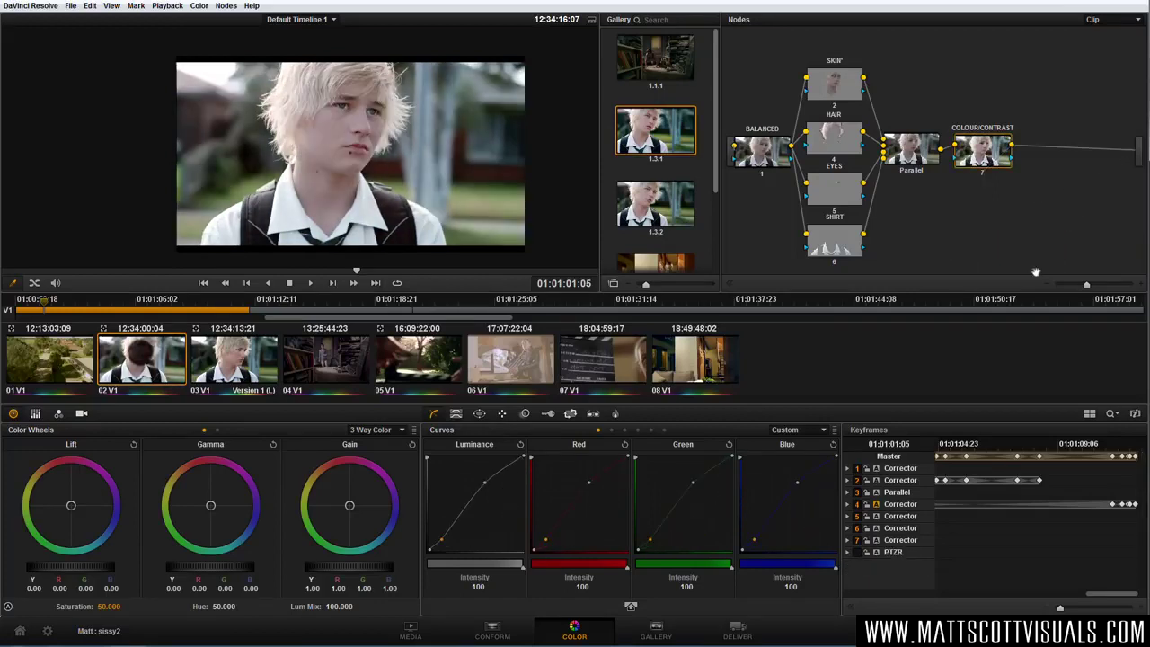
# Add an outside node to the SKIN node, place it up and to its right, and label it "cool shadows".
pyautogui.click(842, 95)
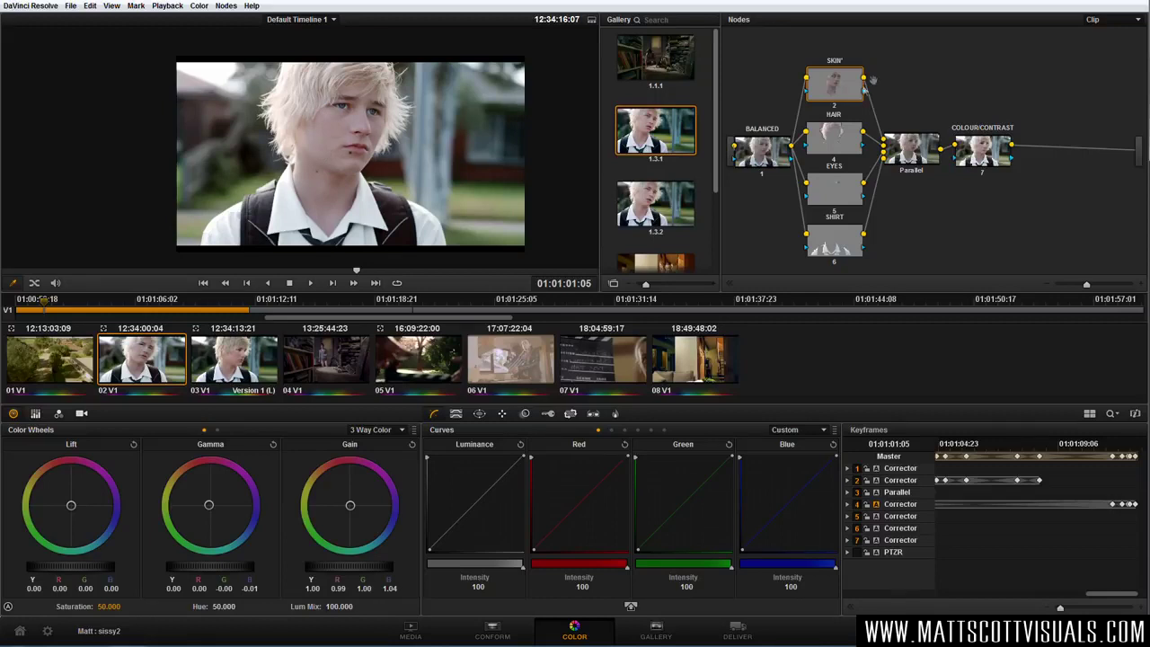
pyautogui.rightClick(847, 91)
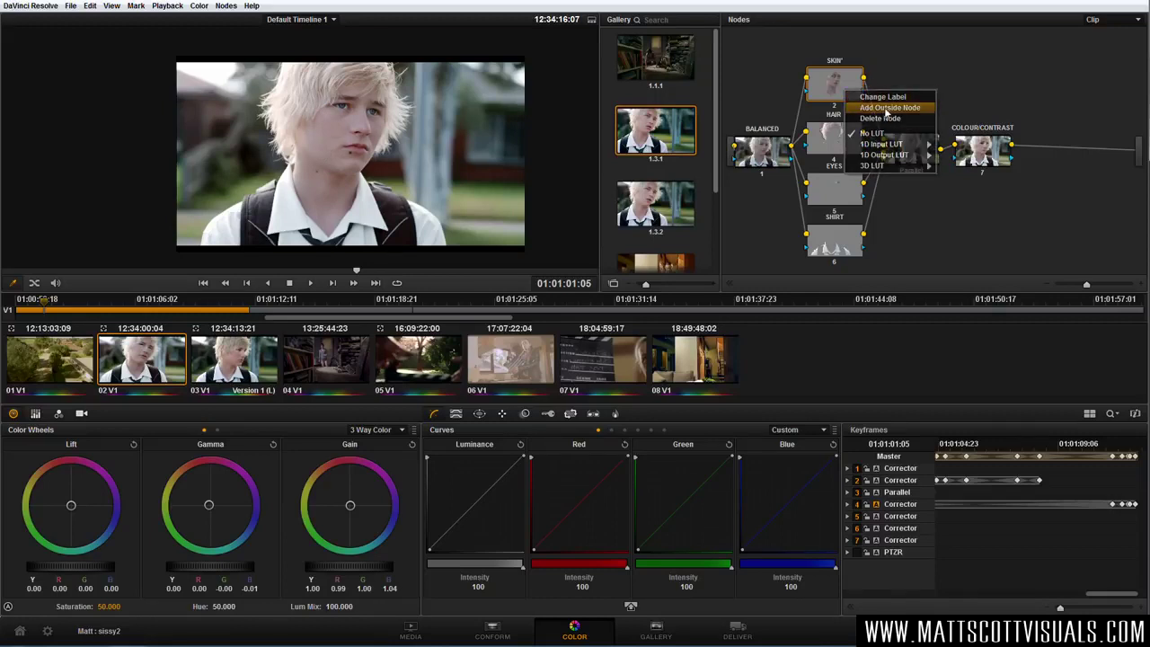
pyautogui.click(887, 108)
pyautogui.moveTo(897, 93); pyautogui.dragTo(928, 63)
pyautogui.rightClick(931, 61)
pyautogui.click(950, 67)
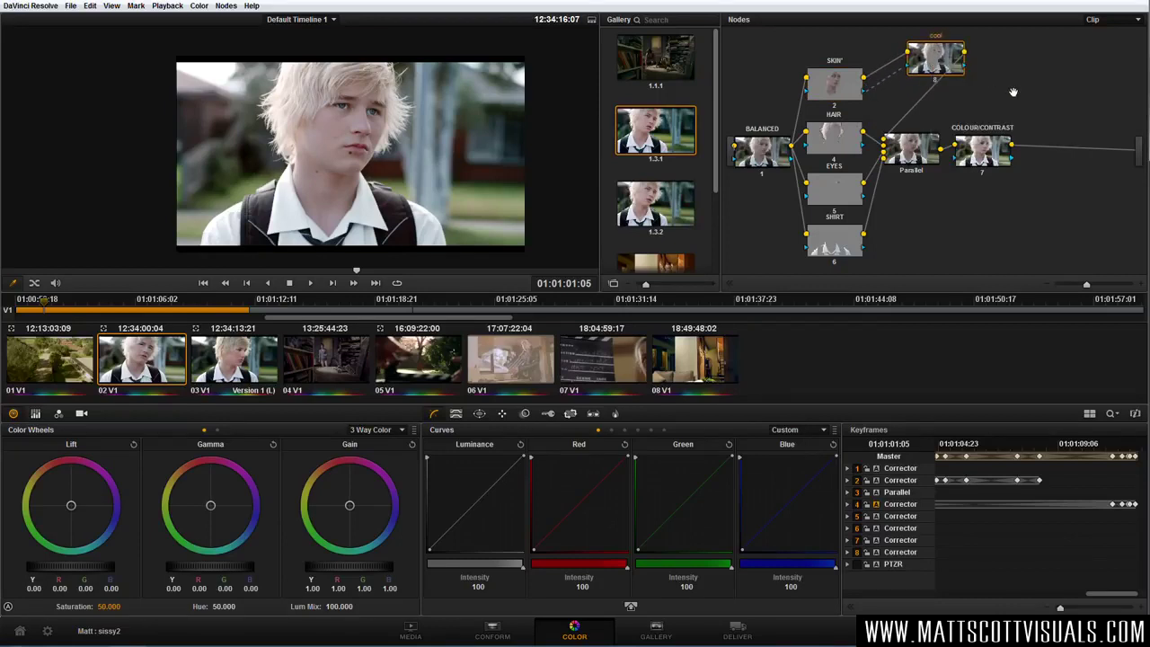
pyautogui.write('cool shadows')
pyautogui.press('Return')
# Shift the cool shadows node's lift towards blue, to about red -0.02 and blue 0.01, and undo a try at lowering the overall lift.
pyautogui.moveTo(72, 509)
pyautogui.mouseDown()
pyautogui.moveTo(90, 530)
pyautogui.moveTo(80, 526)
pyautogui.mouseUp()
pyautogui.moveTo(109, 571); pyautogui.dragTo(89, 570)
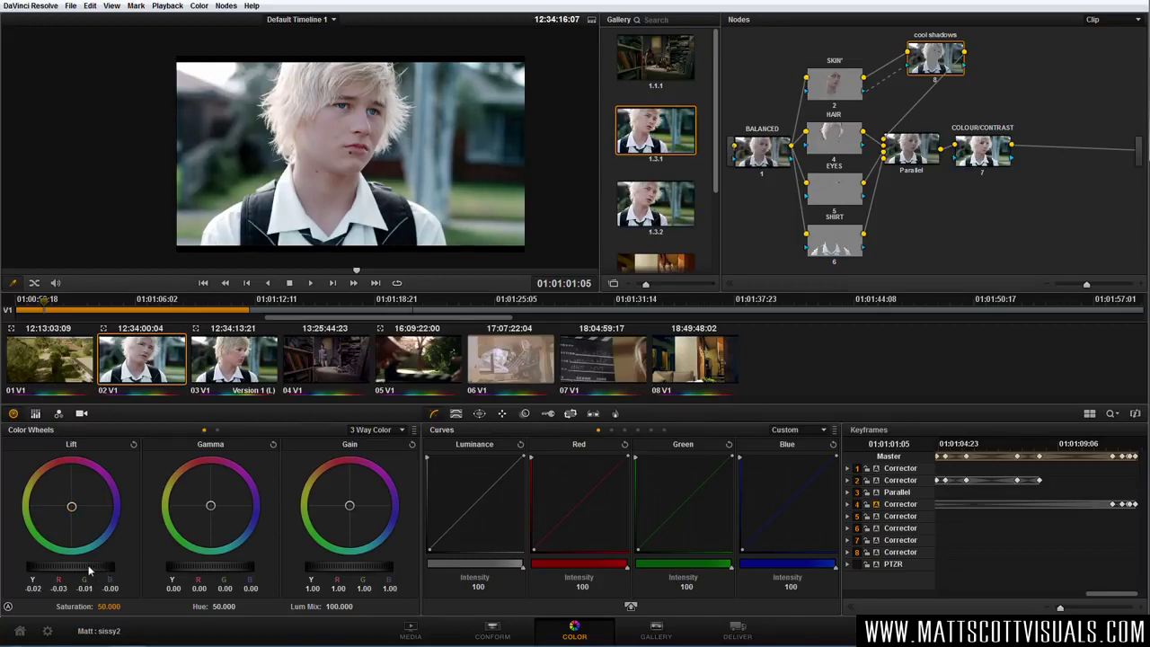
pyautogui.hotkey('ctrl', 'z')
# Compare the picture with the cool shadows node disabled and enabled.
pyautogui.hotkey('ctrl', 'd')
pyautogui.hotkey('ctrl', 'd')
pyautogui.hotkey('ctrl', 'd')
pyautogui.hotkey('ctrl', 'd')
pyautogui.hotkey('ctrl', 'd')
pyautogui.hotkey('ctrl', 'd')
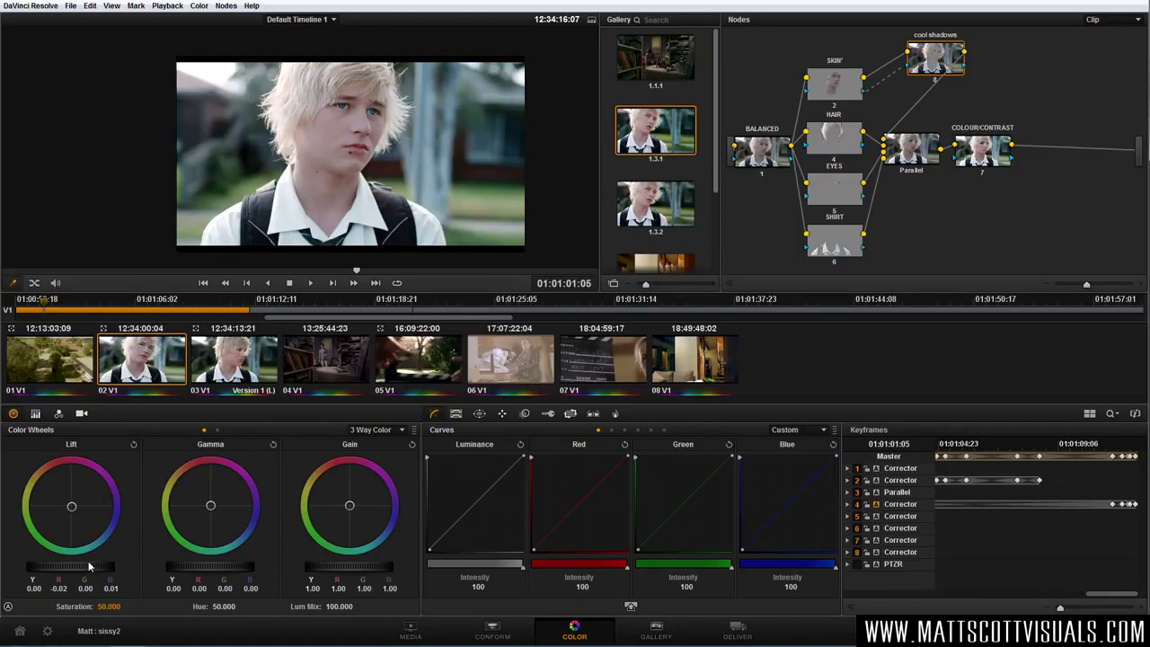
# Reposition the COLOUR/CONTRAST node slightly, add a serial node after it and place the new node below.
pyautogui.moveTo(983, 153); pyautogui.dragTo(989, 152)
pyautogui.click(997, 162)
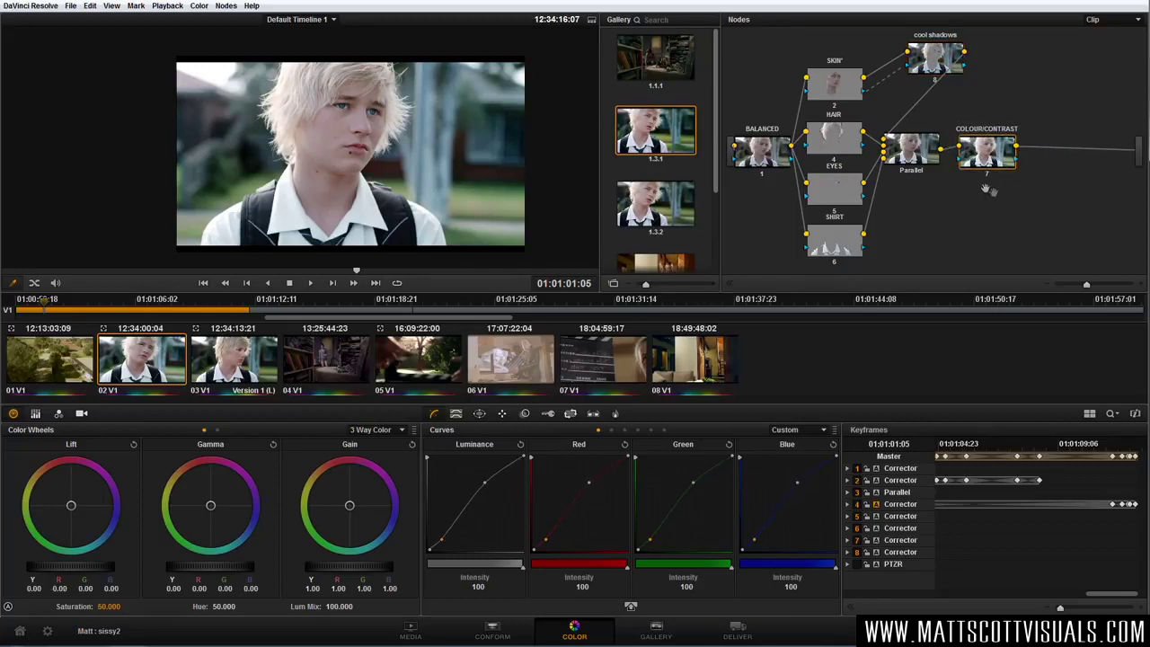
pyautogui.moveTo(996, 162); pyautogui.dragTo(989, 162)
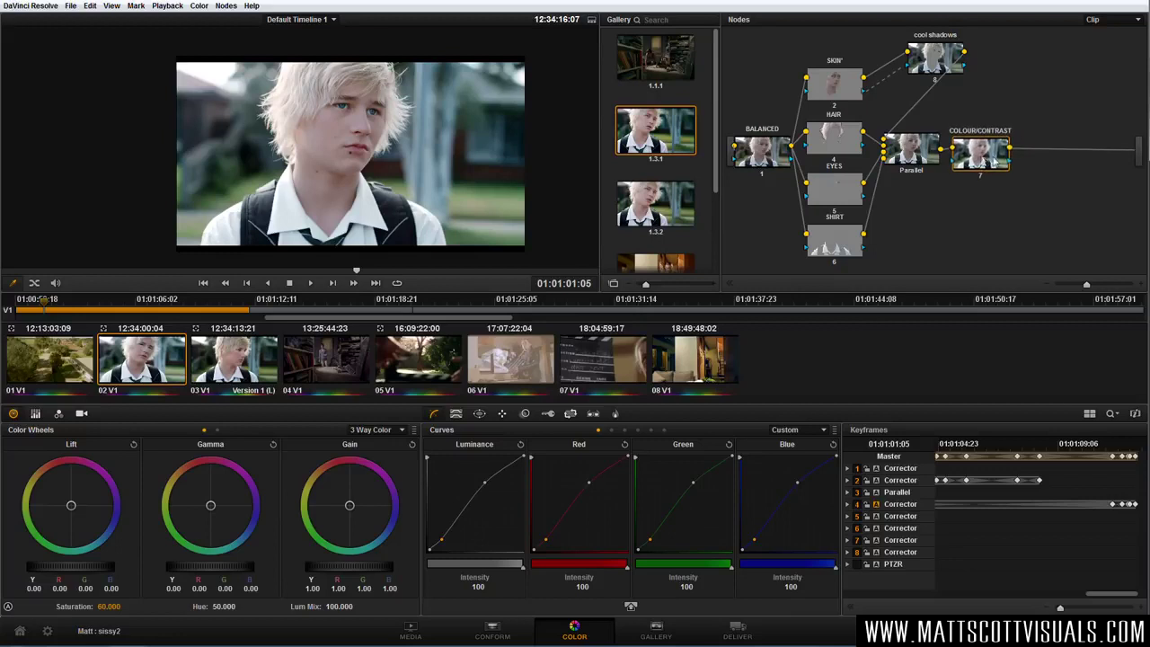
pyautogui.hotkey('alt', 's')
pyautogui.moveTo(1058, 168); pyautogui.dragTo(949, 224)
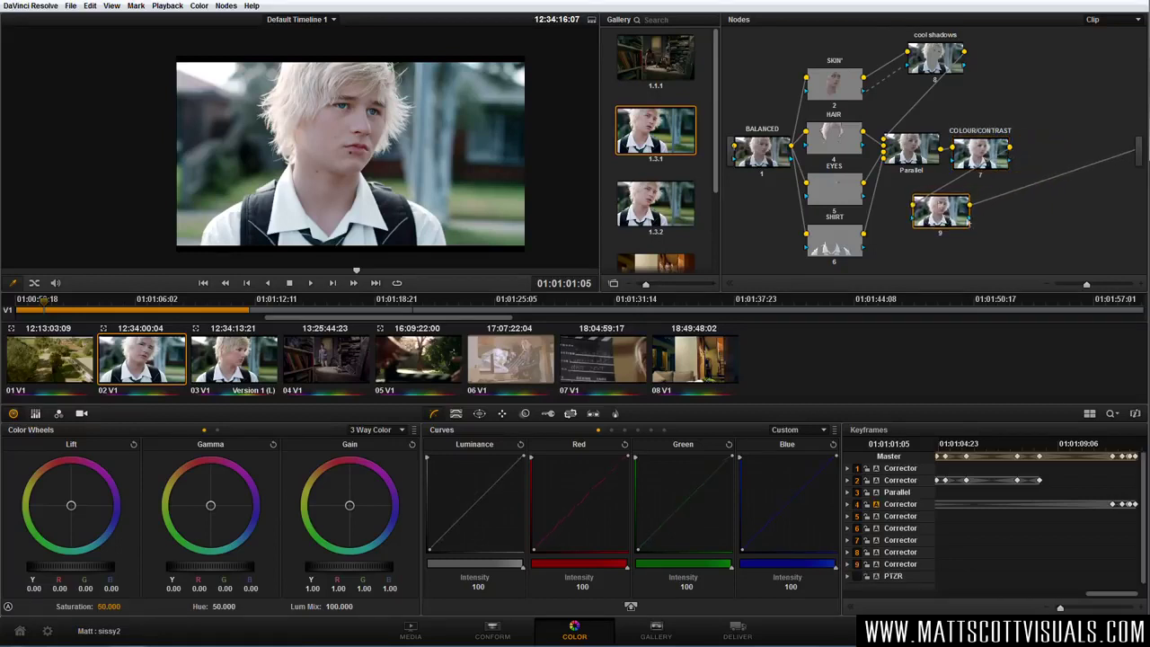
# Add a circular window over the face, stretched to a tall oval of about size 56 and aspect 33, rotated about 4.4, with softness about 10.6.
pyautogui.click(479, 414)
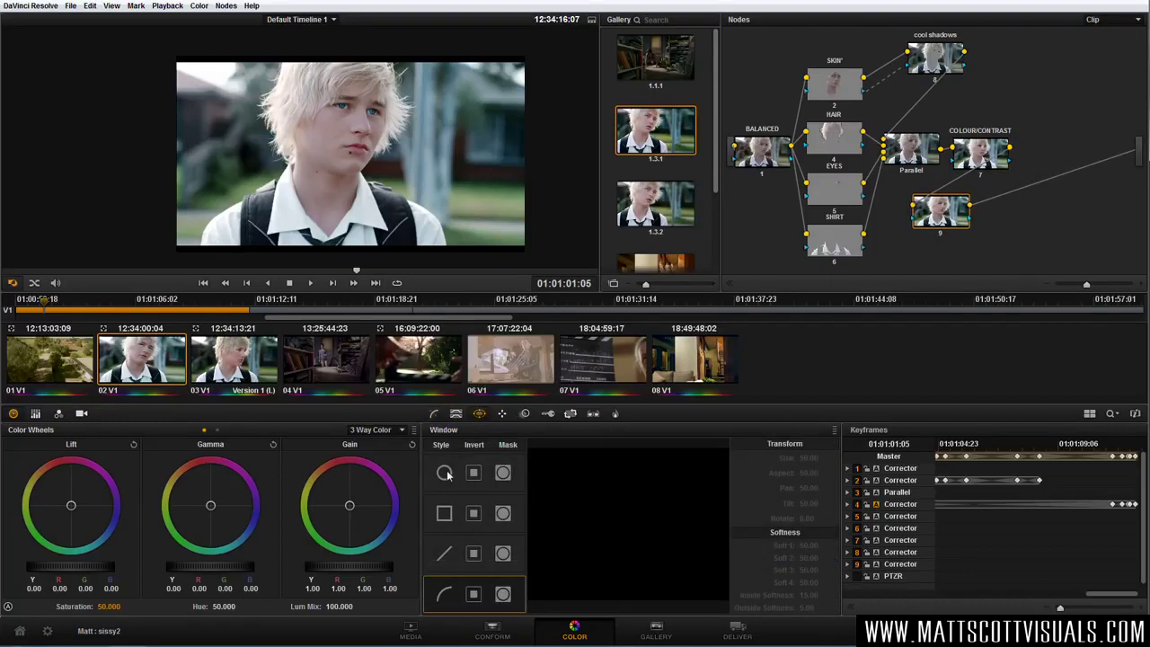
pyautogui.click(444, 471)
pyautogui.moveTo(349, 96); pyautogui.dragTo(348, 45)
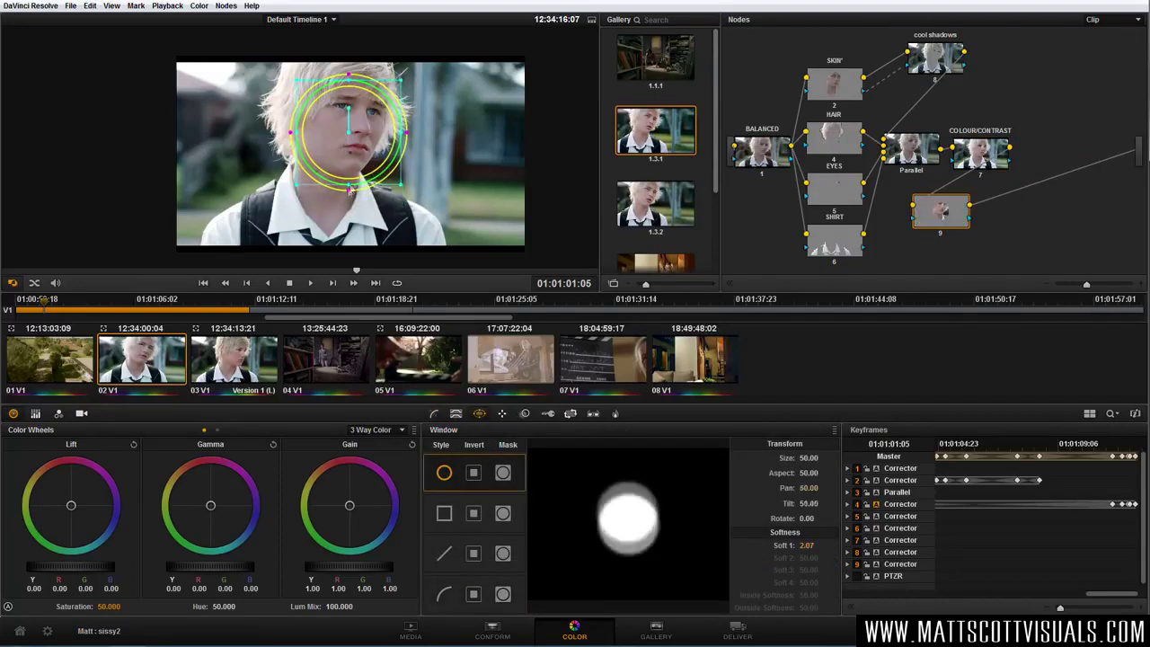
pyautogui.moveTo(354, 190); pyautogui.dragTo(352, 170)
pyautogui.moveTo(406, 135)
pyautogui.mouseDown()
pyautogui.moveTo(432, 139)
pyautogui.moveTo(409, 136)
pyautogui.mouseUp()
pyautogui.moveTo(331, 220); pyautogui.dragTo(353, 147)
pyautogui.moveTo(345, 87); pyautogui.dragTo(352, 87)
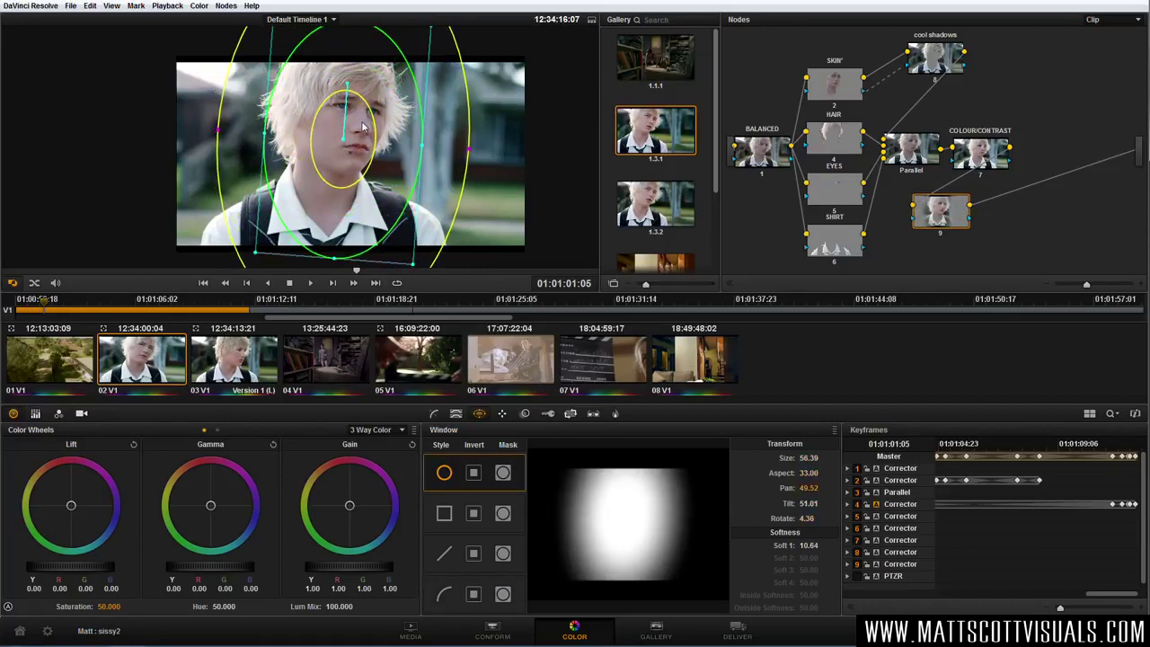
pyautogui.click(434, 415)
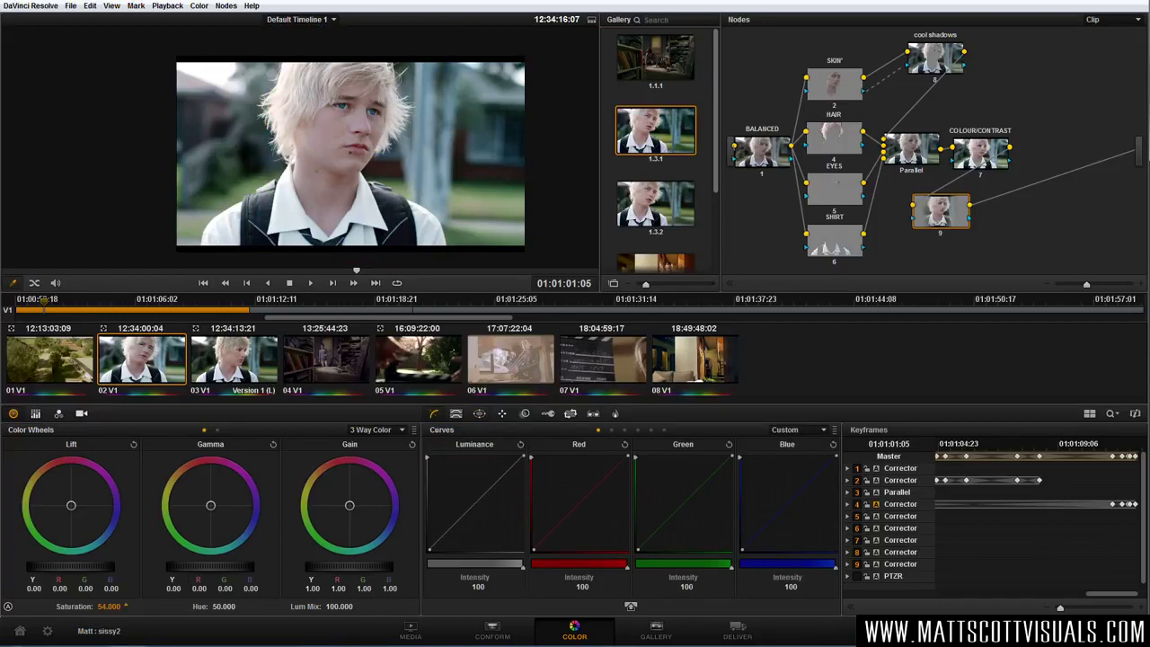
# Sharpen the face window node by lowering its blur radius to about 0.46, trying higher and lower amounts first.
pyautogui.click(525, 415)
pyautogui.moveTo(528, 527)
pyautogui.mouseDown()
pyautogui.moveTo(530, 493)
pyautogui.moveTo(529, 539)
pyautogui.moveTo(529, 517)
pyautogui.mouseUp()
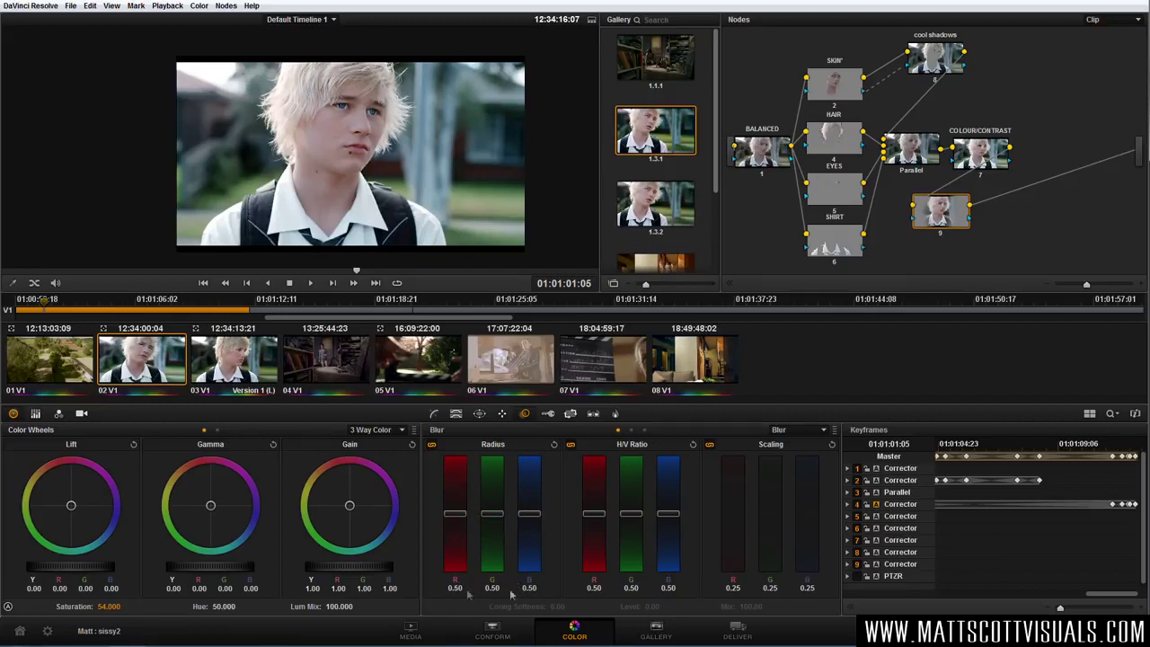
pyautogui.moveTo(531, 517); pyautogui.dragTo(532, 491)
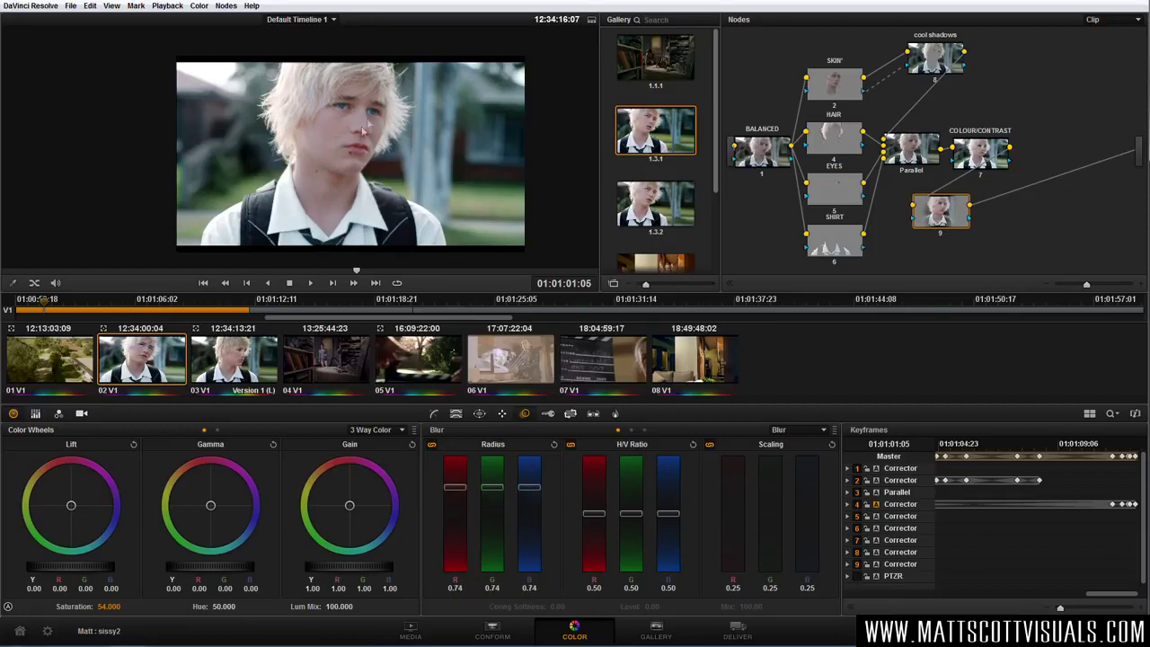
pyautogui.moveTo(530, 488); pyautogui.dragTo(529, 545)
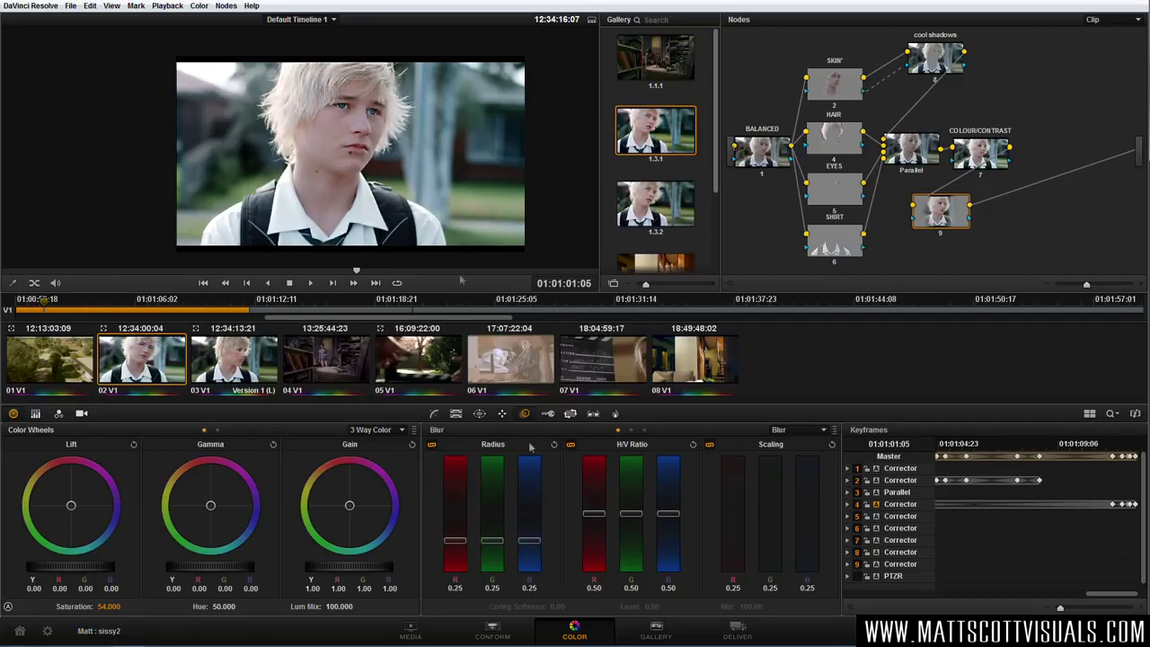
pyautogui.scroll(2, 391, 135)
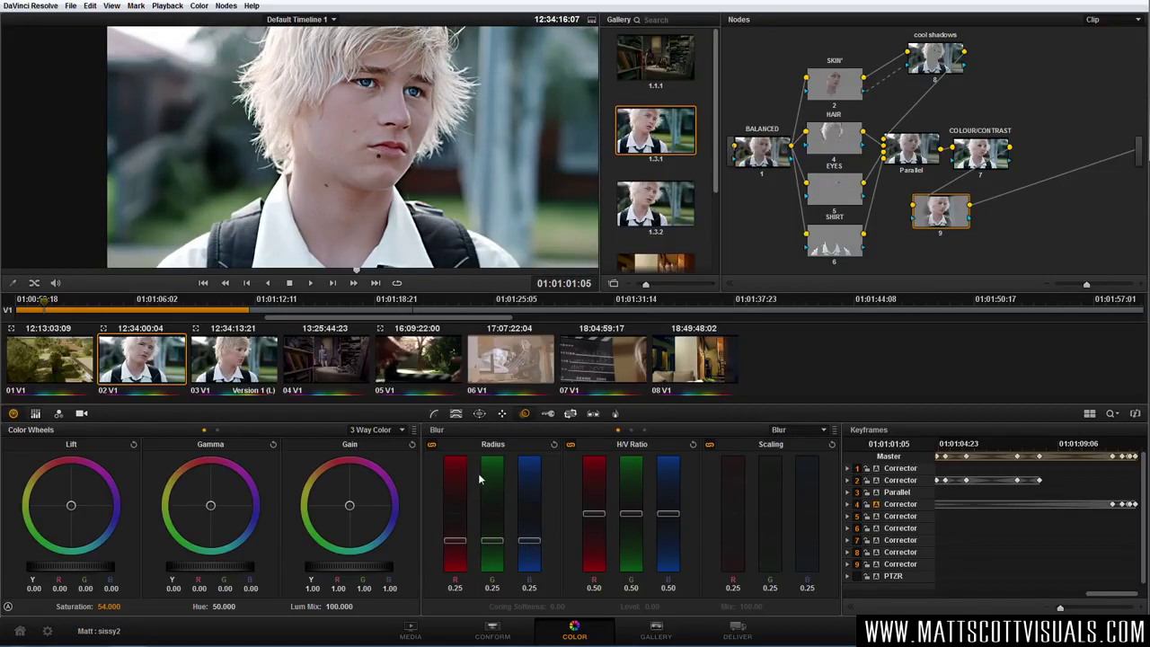
pyautogui.moveTo(519, 544); pyautogui.dragTo(539, 521)
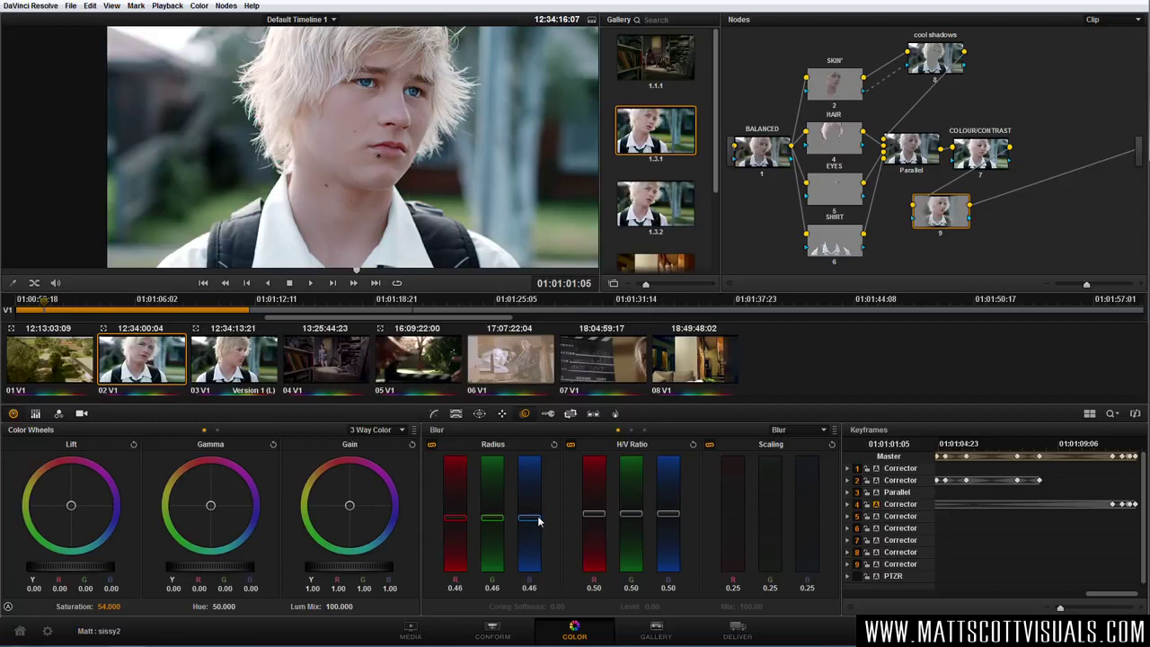
pyautogui.moveTo(539, 521); pyautogui.dragTo(539, 523)
# Highlight the area isolated by the face window node and return to the normal picture.
pyautogui.scroll(-2, 397, 180)
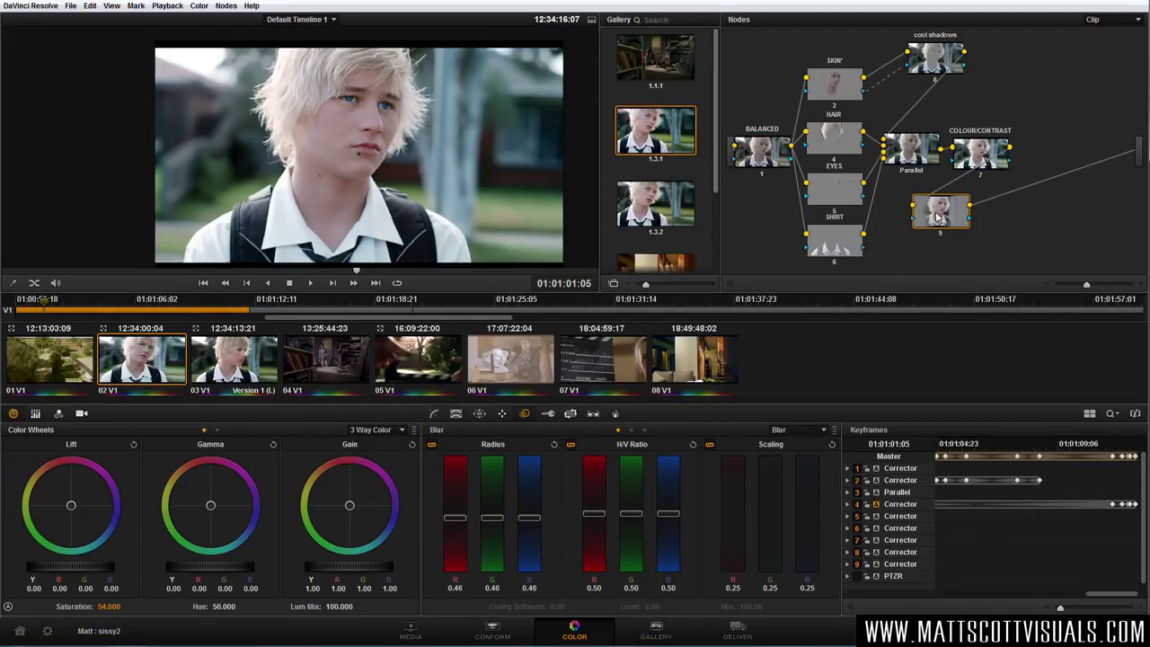
pyautogui.hotkey('shift', 'h')
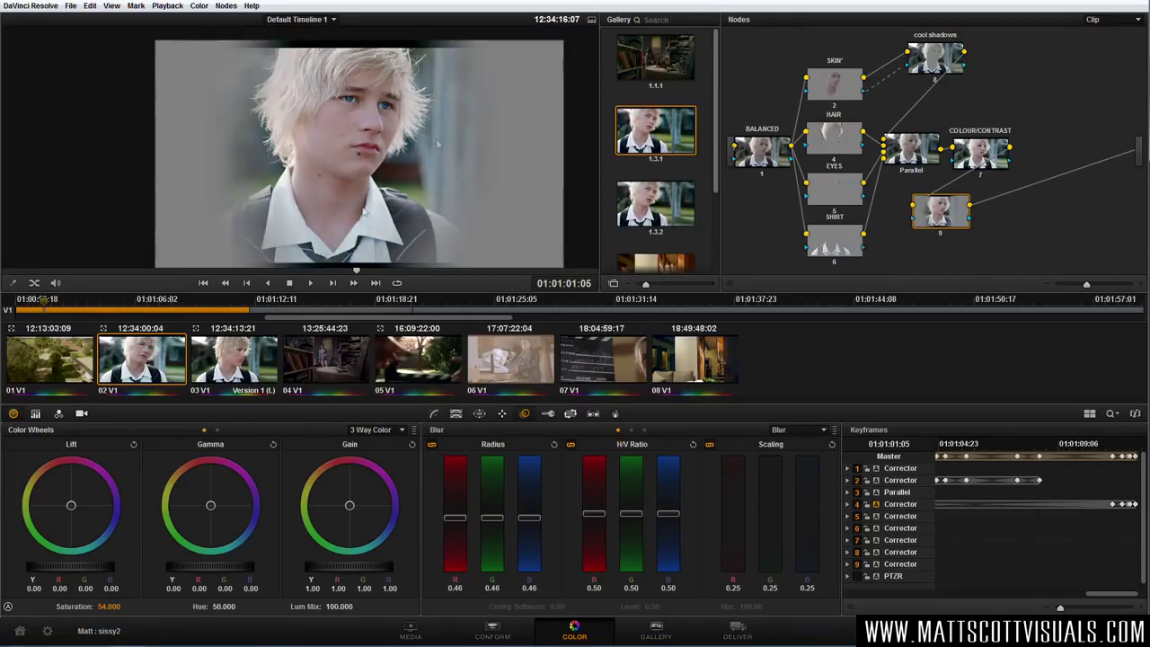
pyautogui.hotkey('shift', 'h')
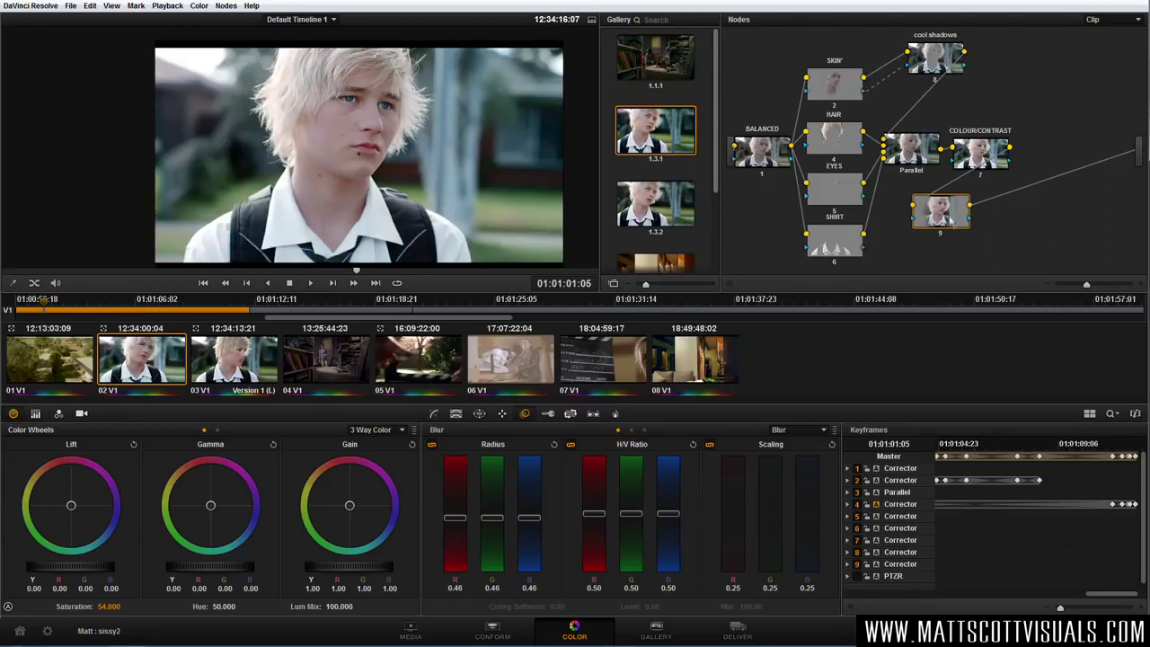
# Add an outside node after the face window node and darken its midtones by pulling down the luminance curve.
pyautogui.rightClick(950, 217)
pyautogui.click(991, 233)
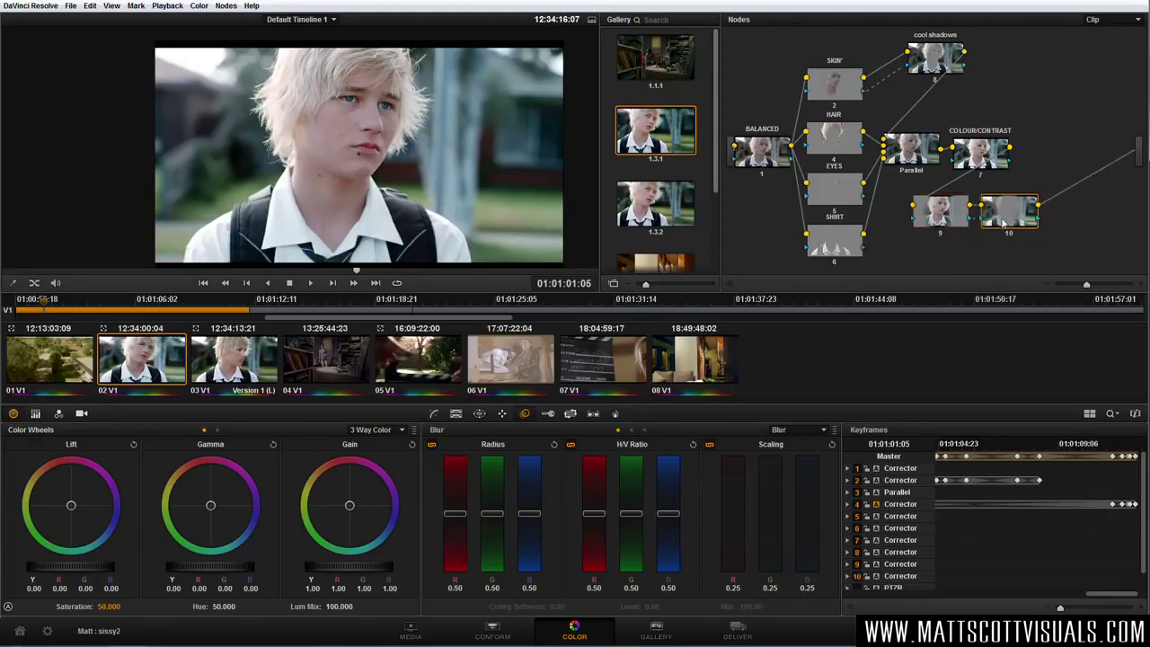
pyautogui.click(434, 414)
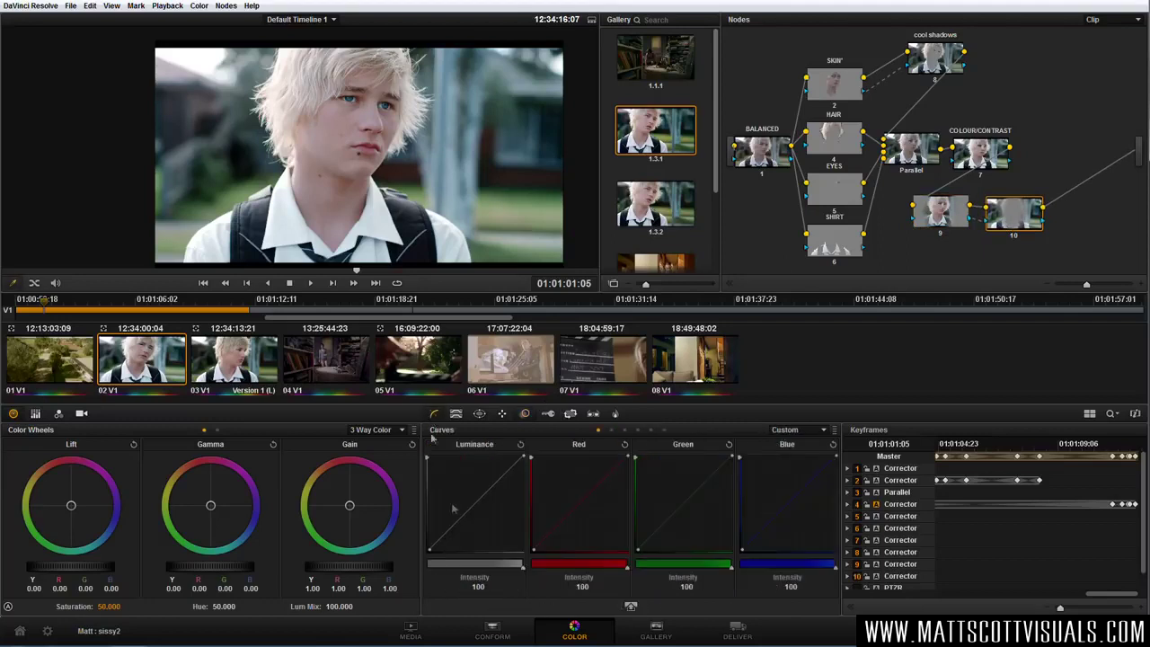
pyautogui.click(455, 530)
pyautogui.moveTo(455, 530); pyautogui.dragTo(476, 519)
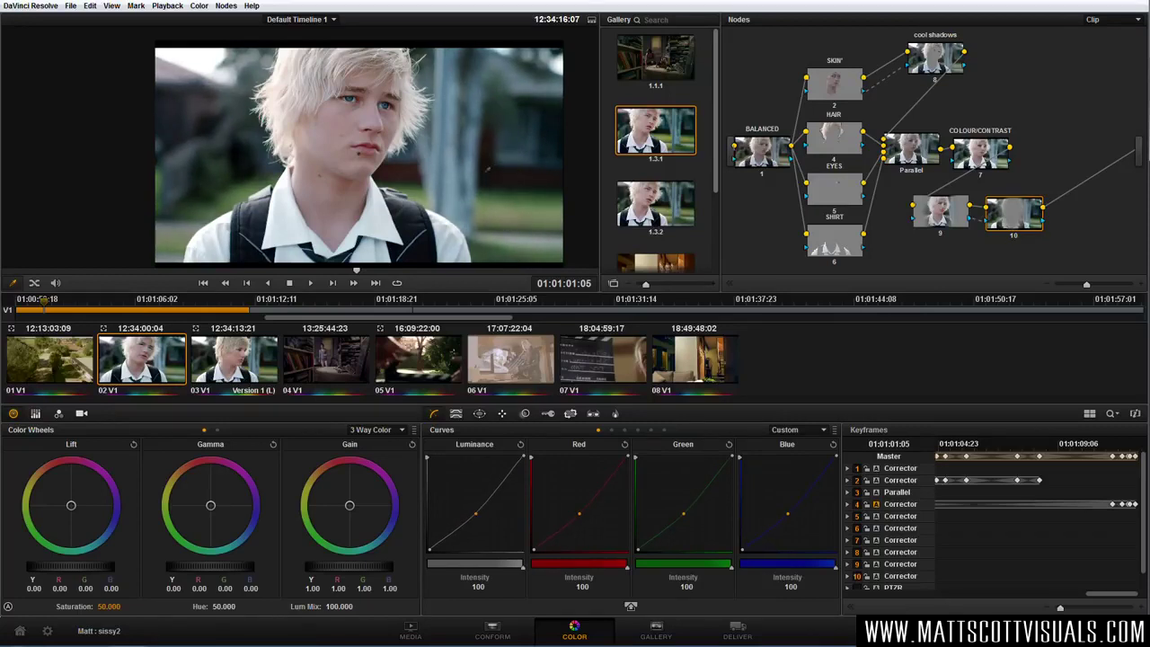
# Slightly soften the area outside the face by raising the outside node's blur radius to about 0.52.
pyautogui.click(525, 414)
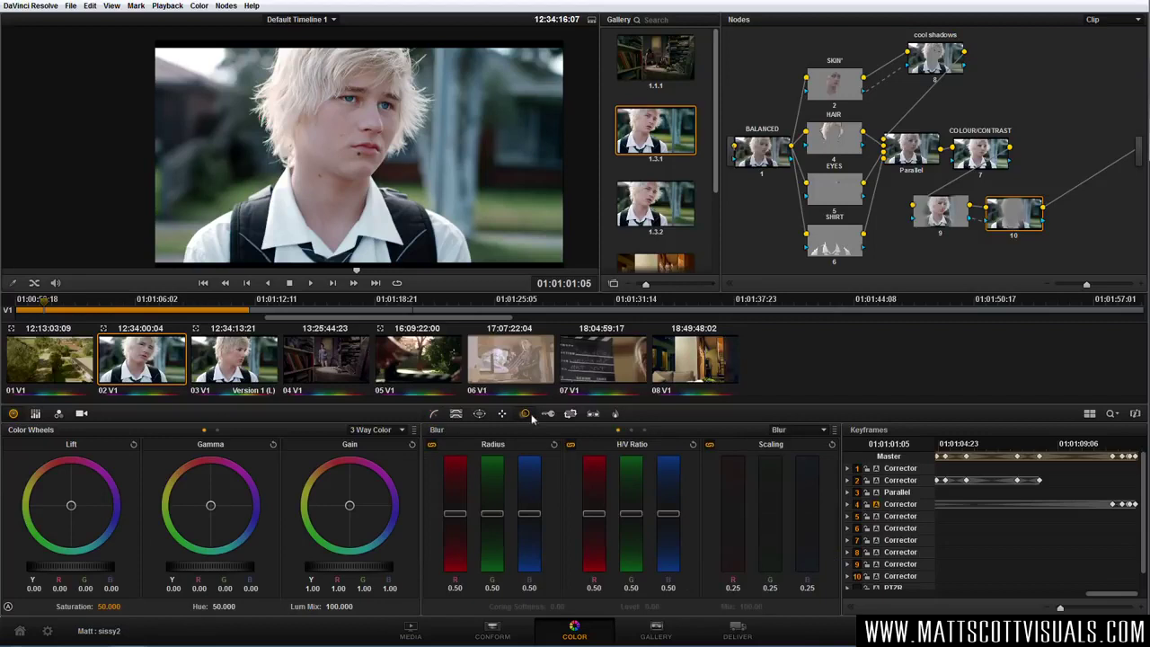
pyautogui.moveTo(528, 513); pyautogui.dragTo(531, 509)
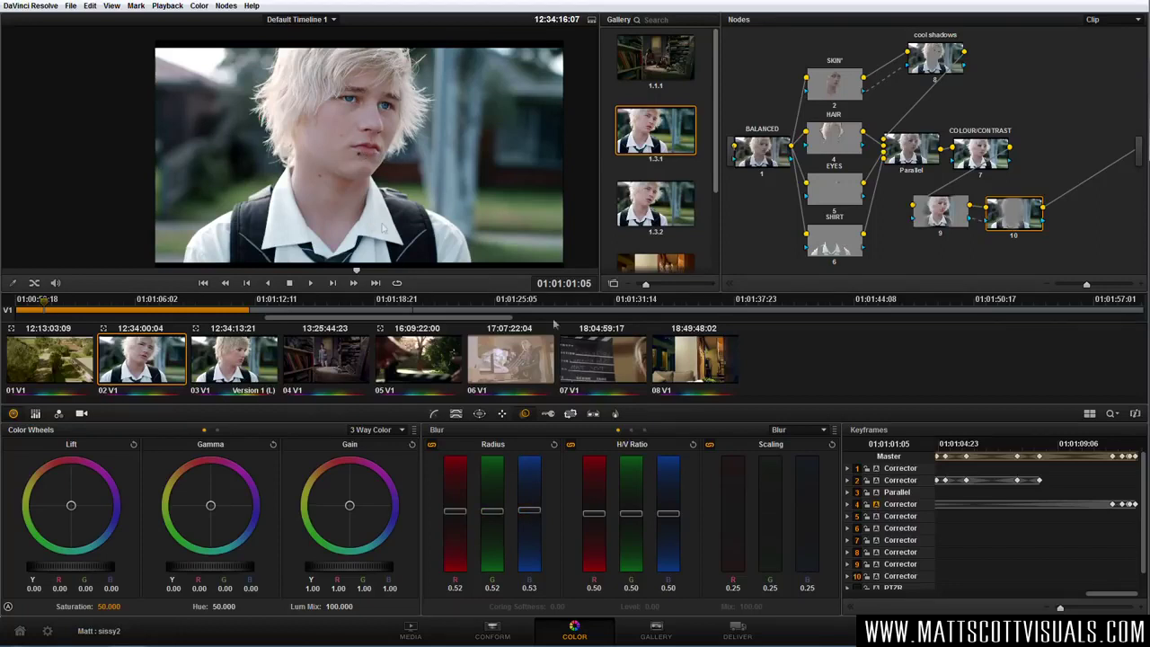
# Track the face node's window forward through the clip with pan, tilt and rotate, and stop the tracking partway.
pyautogui.click(943, 217)
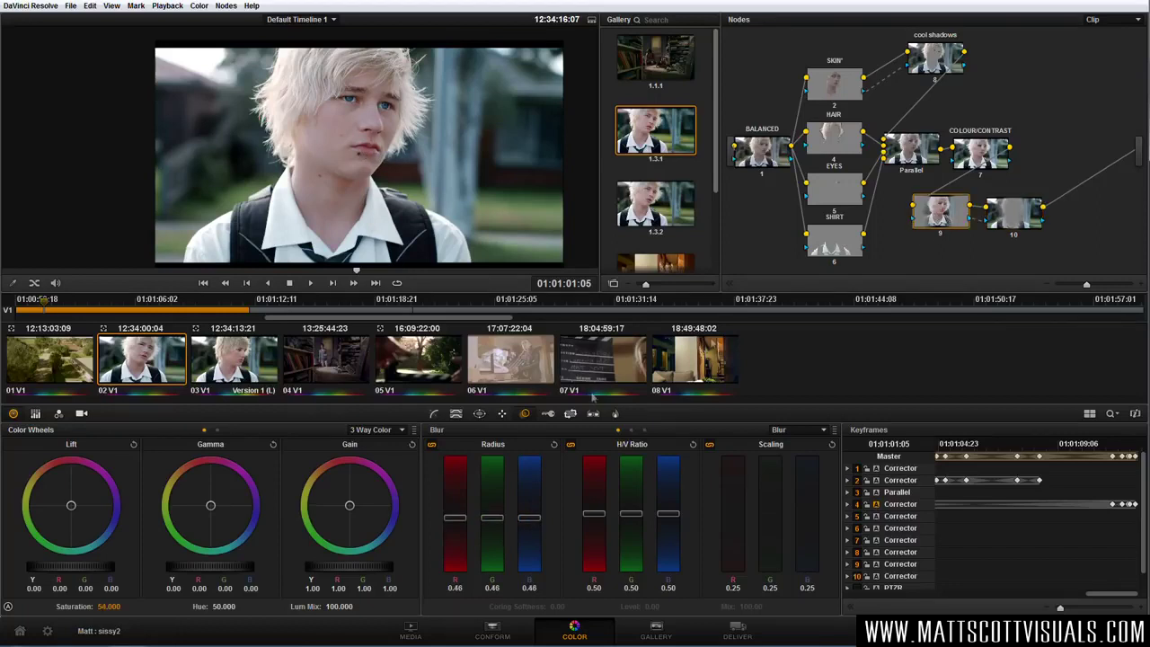
pyautogui.click(478, 413)
pyautogui.click(501, 414)
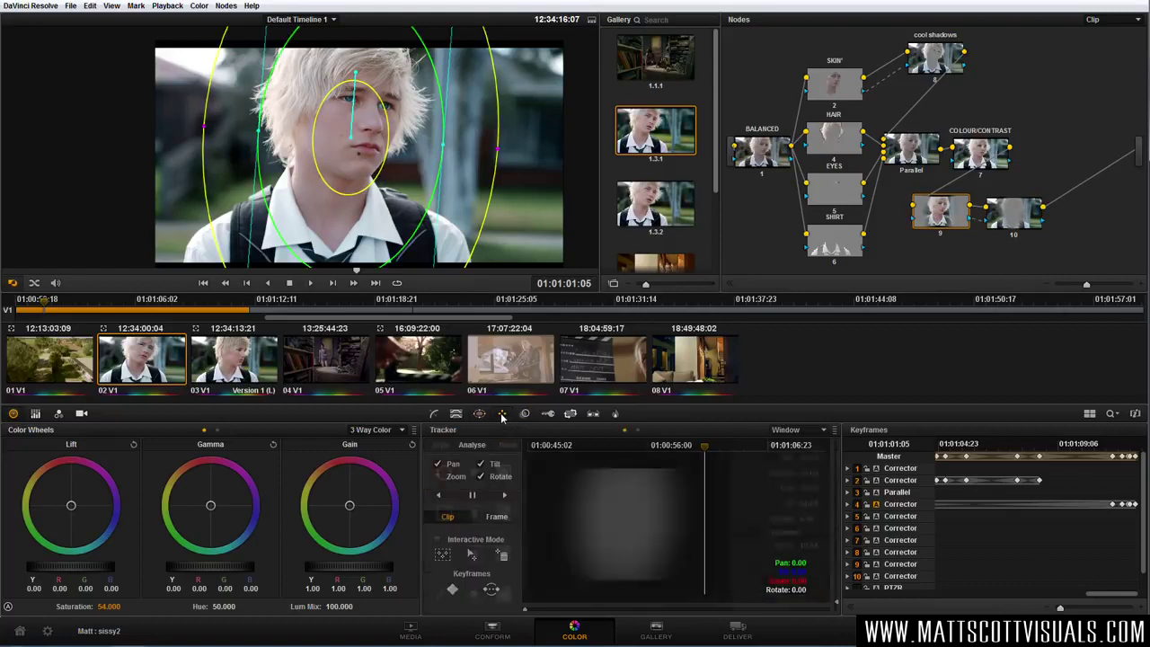
pyautogui.click(508, 497)
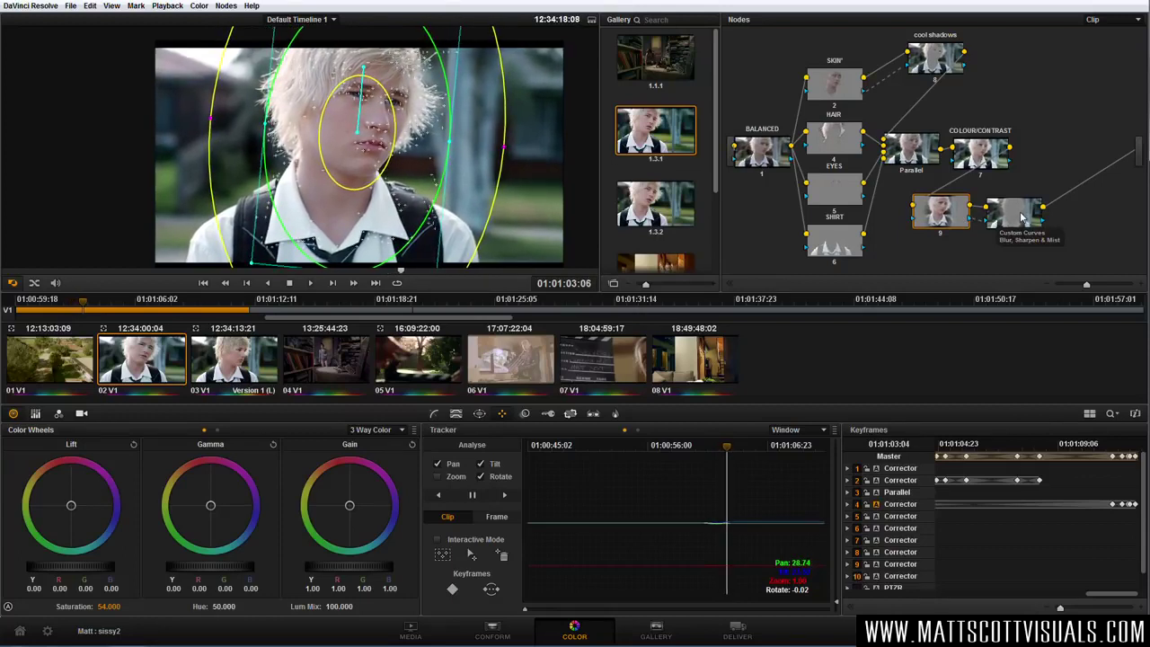
pyautogui.click(472, 494)
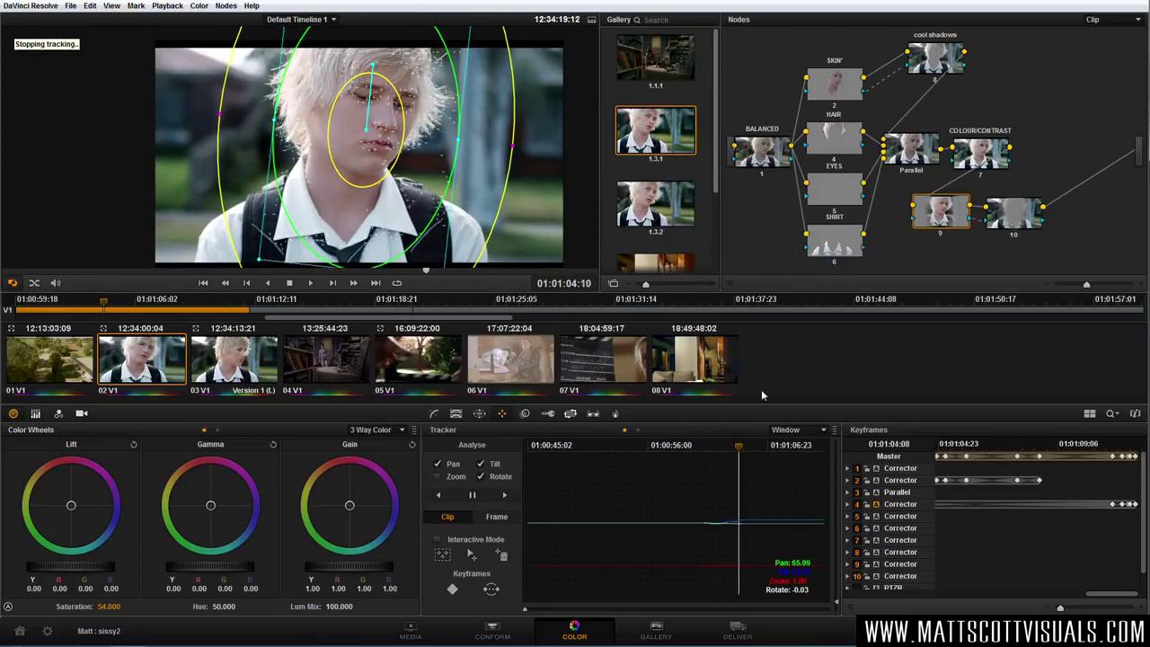
# Rearrange the face window node and its outside node further along beneath the COLOUR/CONTRAST node.
pyautogui.click(436, 415)
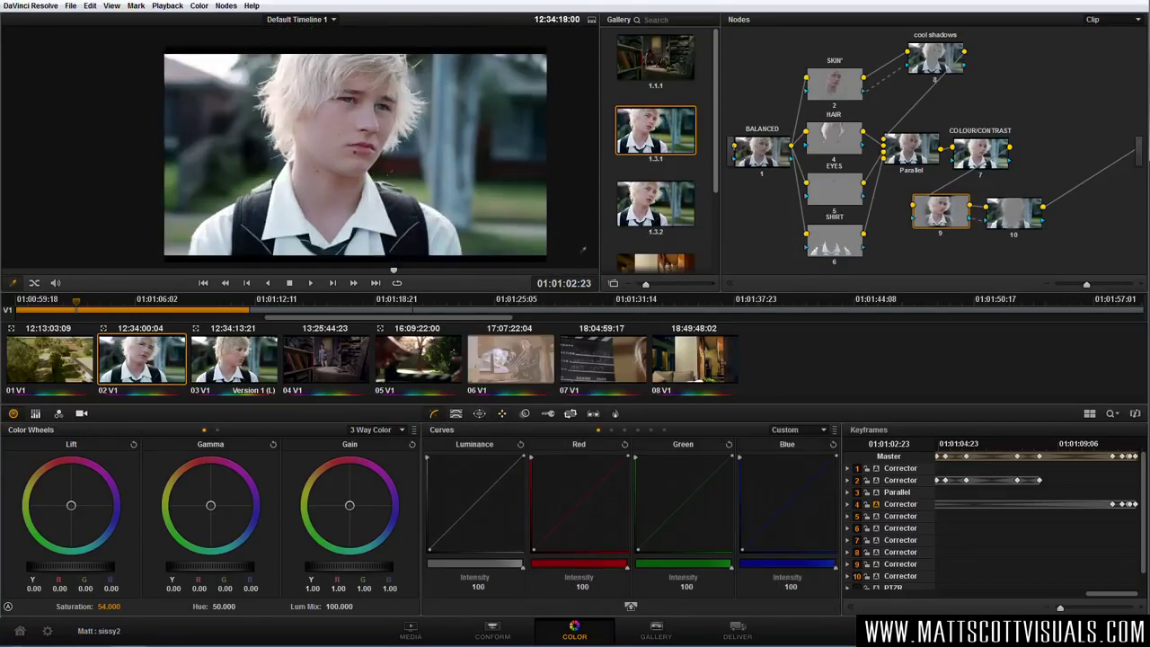
pyautogui.moveTo(974, 216)
pyautogui.mouseDown()
pyautogui.moveTo(1011, 213)
pyautogui.moveTo(970, 223)
pyautogui.moveTo(983, 226)
pyautogui.mouseUp()
pyautogui.moveTo(1053, 220); pyautogui.dragTo(1071, 225)
pyautogui.moveTo(983, 226); pyautogui.dragTo(1007, 234)
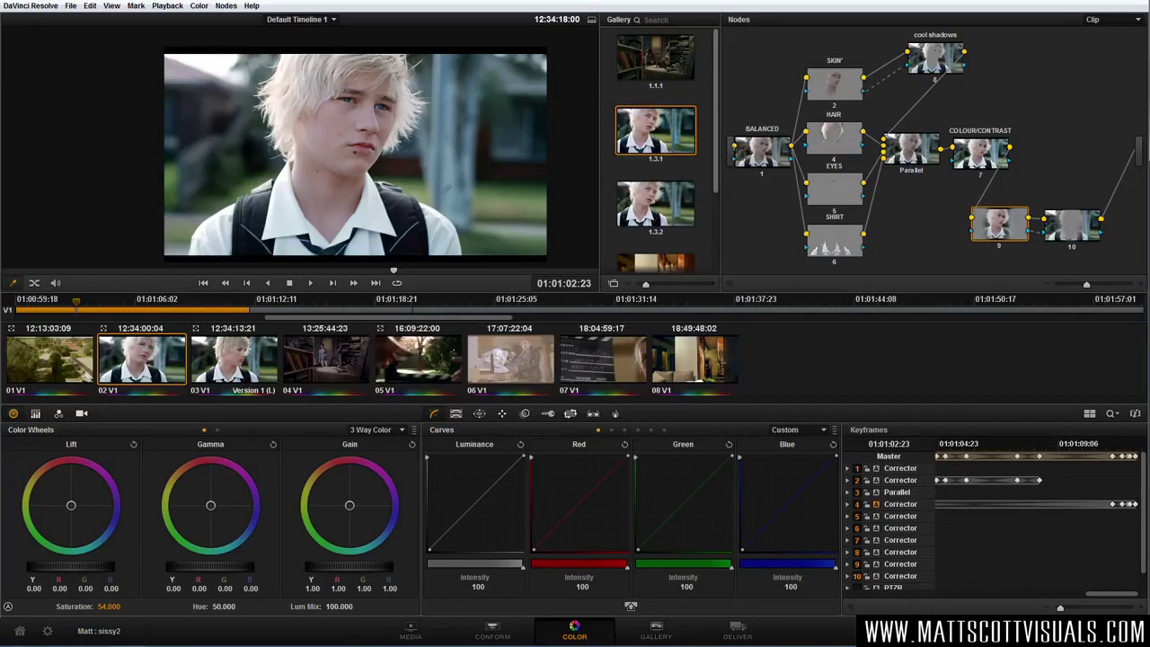
# Compare the picture with all grading nodes disabled and enabled.
pyautogui.click(456, 414)
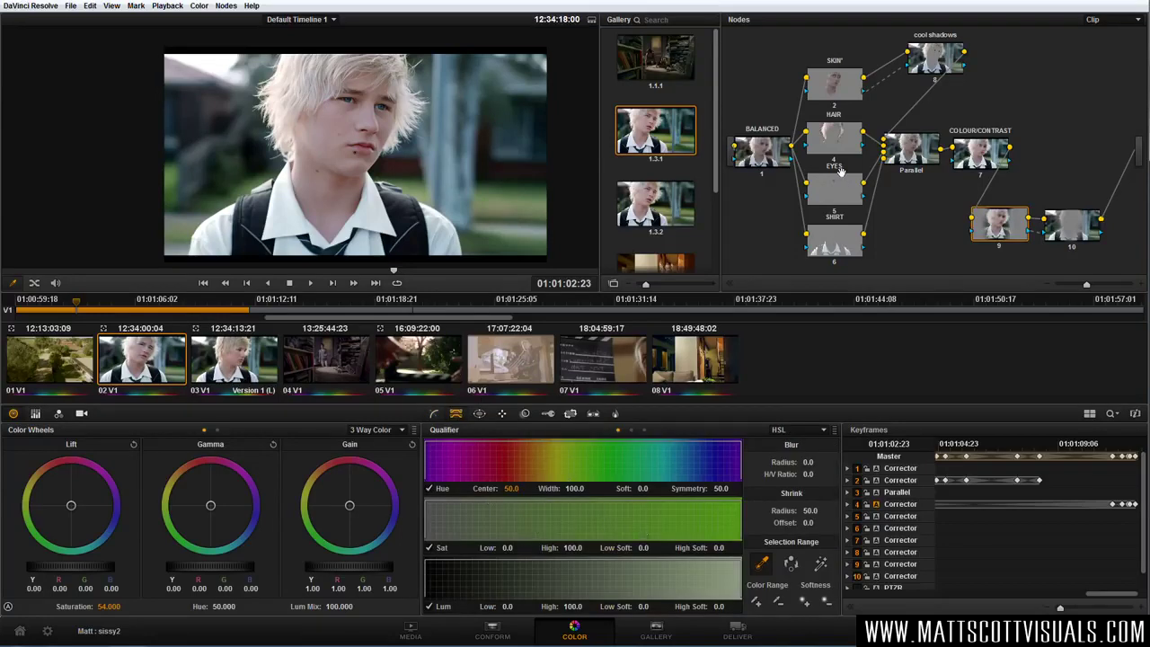
pyautogui.moveTo(843, 162)
pyautogui.hotkey('alt', 'd')
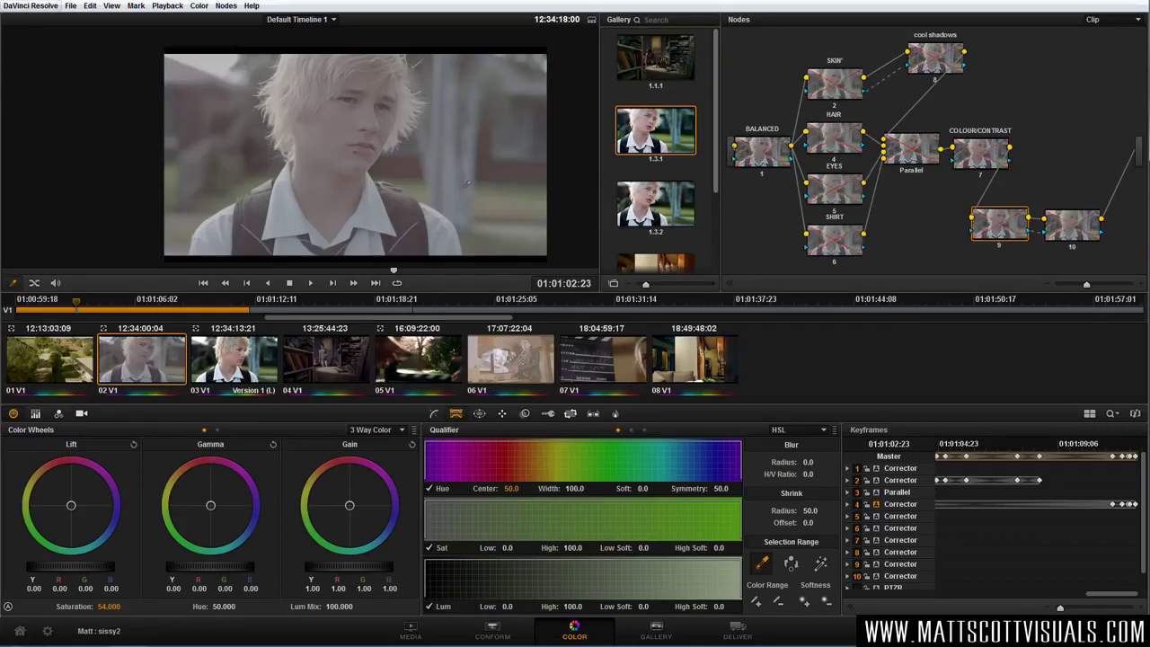
pyautogui.hotkey('alt', 'd')
pyautogui.hotkey('alt', 'd')
pyautogui.hotkey('alt', 'd')
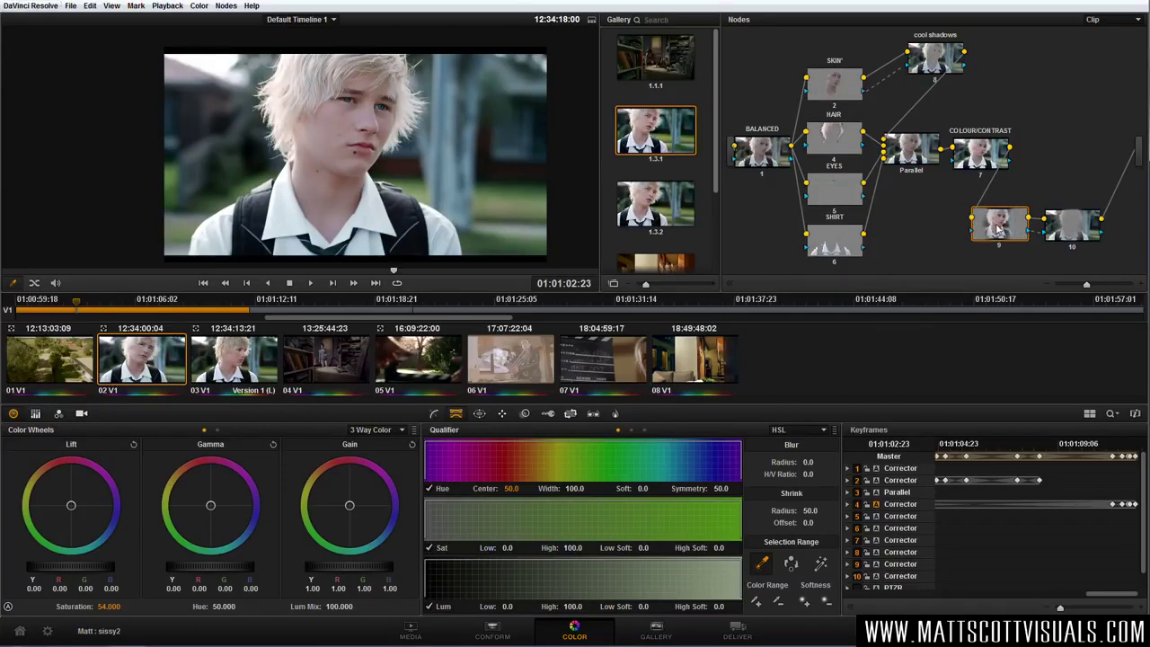
# Tighten the face window to about size 53.5 and aspect 33.3, raise the node's gain to 1.06 and view the result full screen.
pyautogui.click(479, 413)
pyautogui.moveTo(429, 151); pyautogui.dragTo(420, 149)
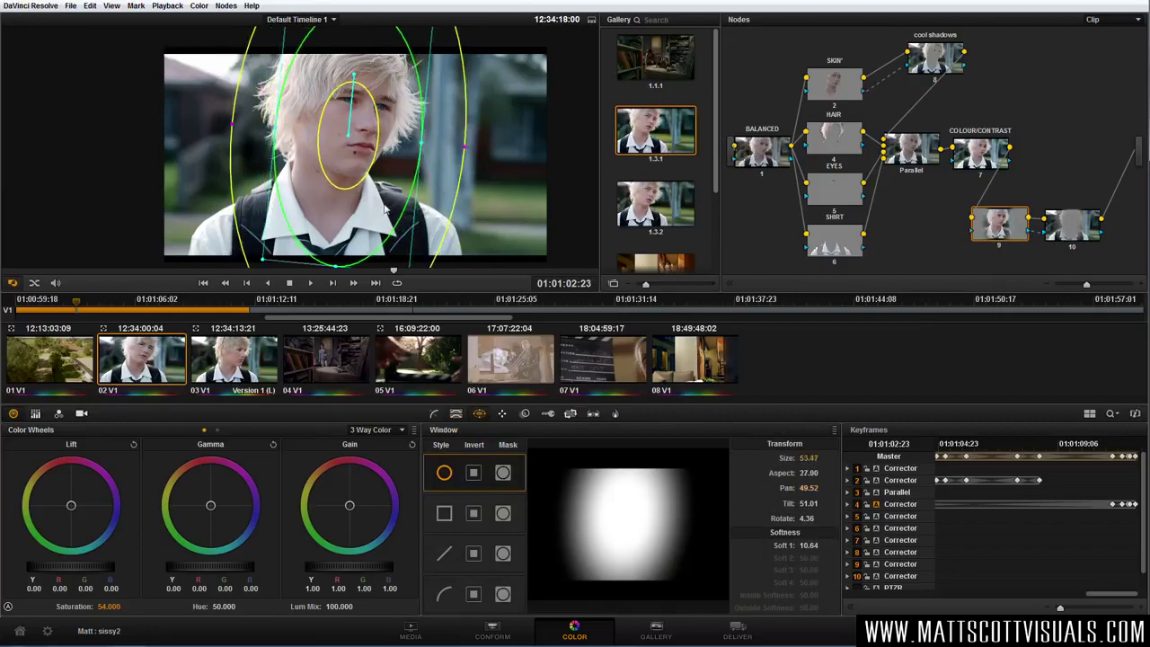
pyautogui.moveTo(336, 266); pyautogui.dragTo(338, 260)
pyautogui.moveTo(358, 569); pyautogui.dragTo(385, 570)
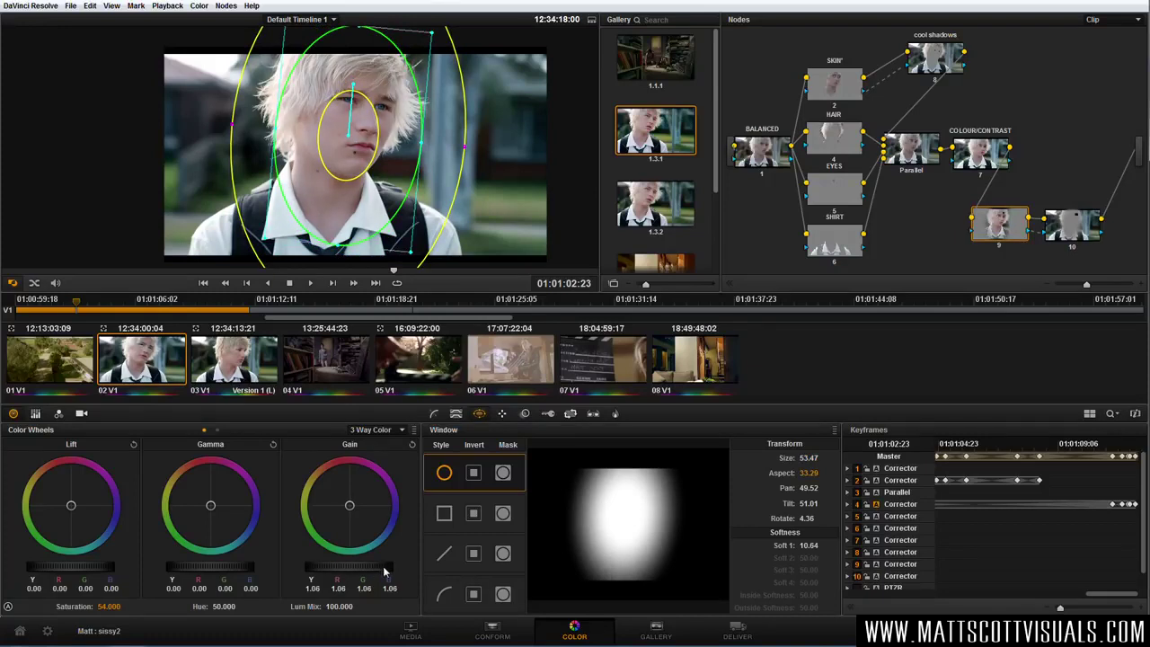
pyautogui.hotkey('ctrl', 'f')
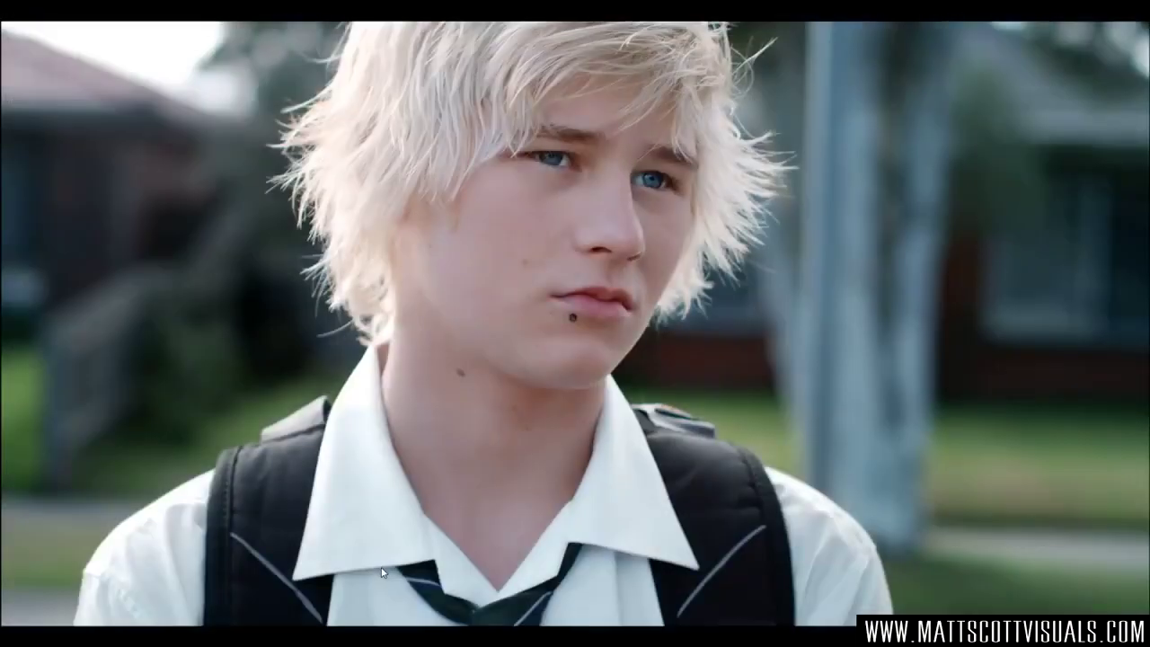
pyautogui.hotkey('ctrl', 'f')
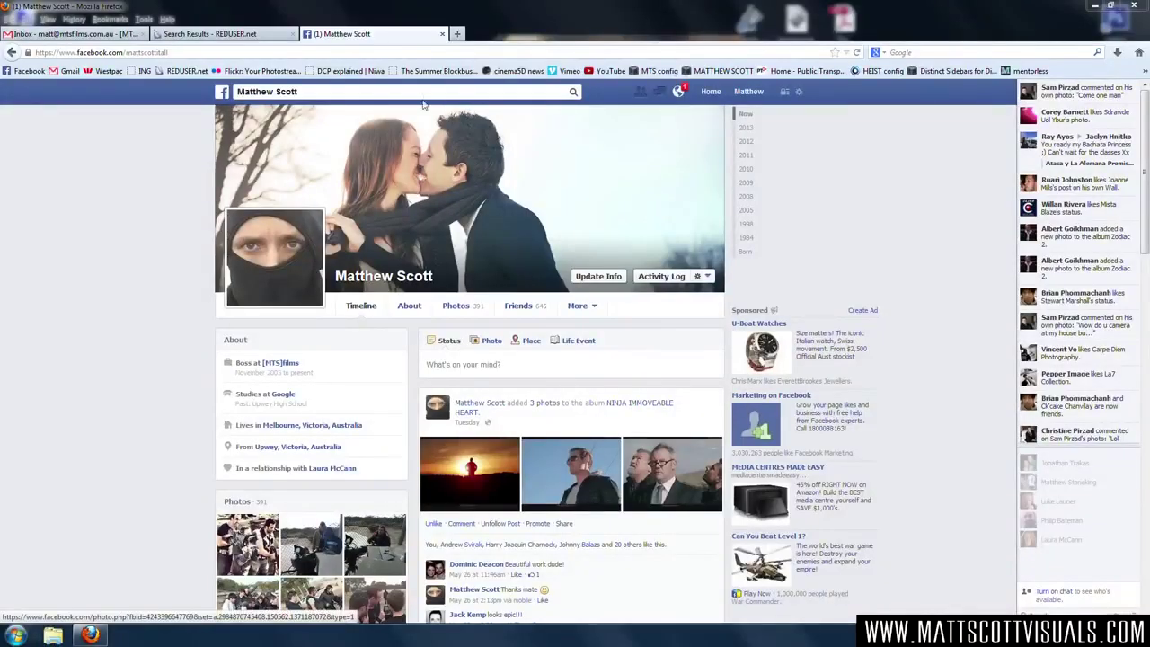
# Switch to Facebook in Firefox, search for "sissy boy (short film)", open the film's page and look through it.
pyautogui.click(423, 97)
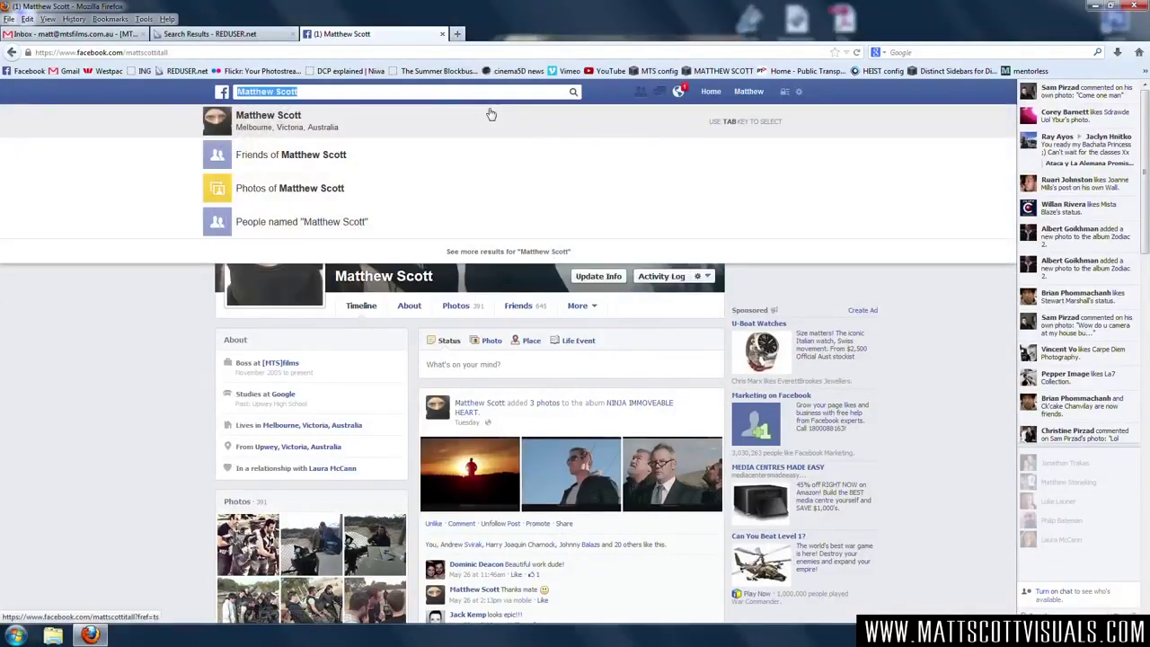
pyautogui.write('sissy boy ')
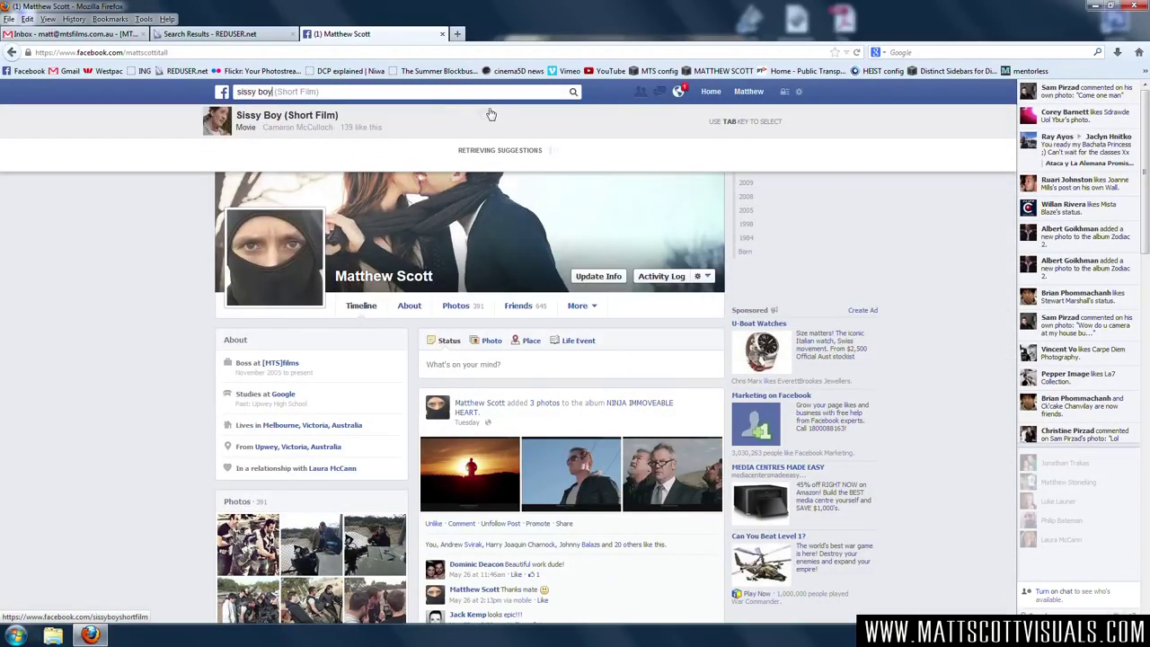
pyautogui.write('(short film)')
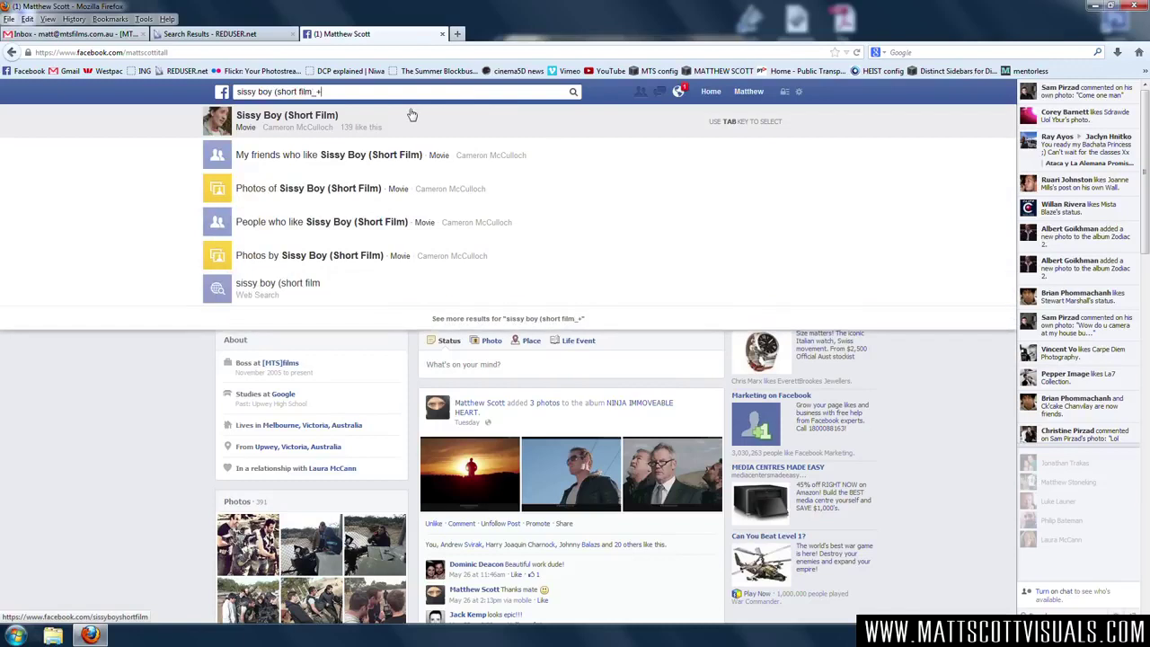
pyautogui.click(325, 130)
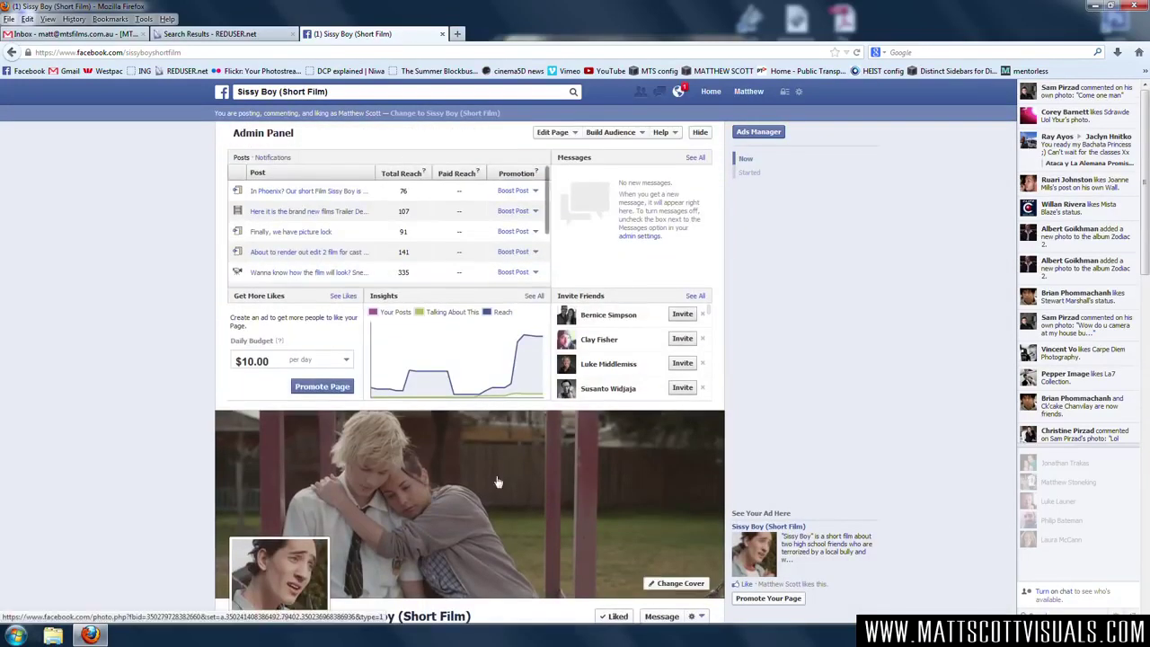
pyautogui.scroll(-3, 501, 477)
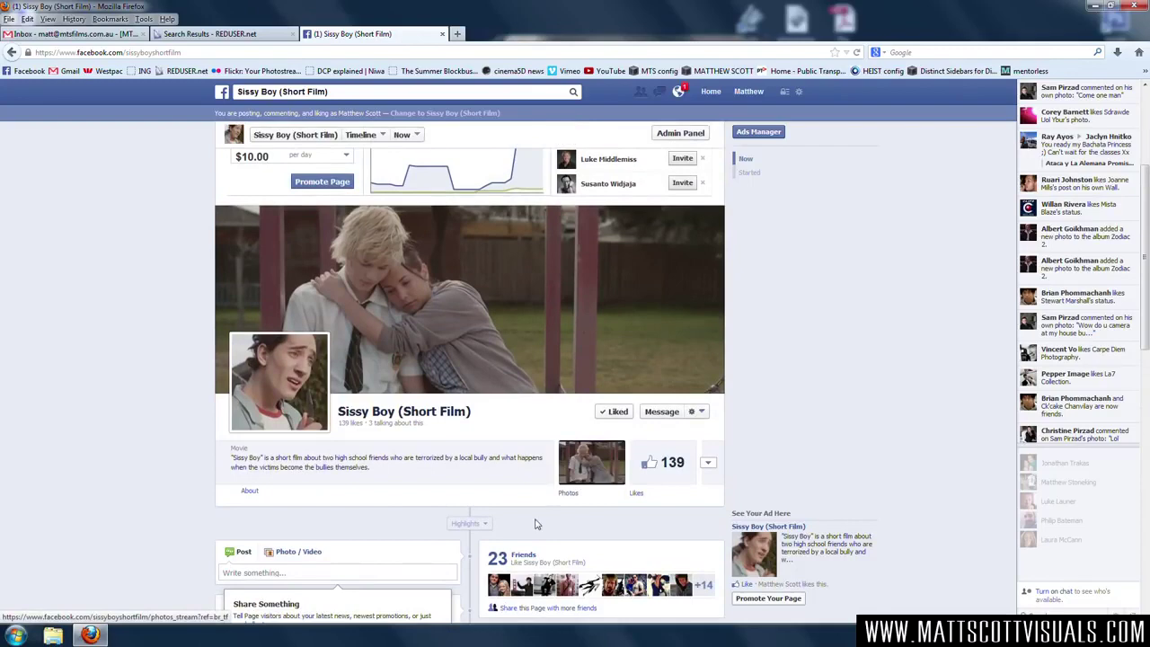
pyautogui.scroll(-10, 536, 521)
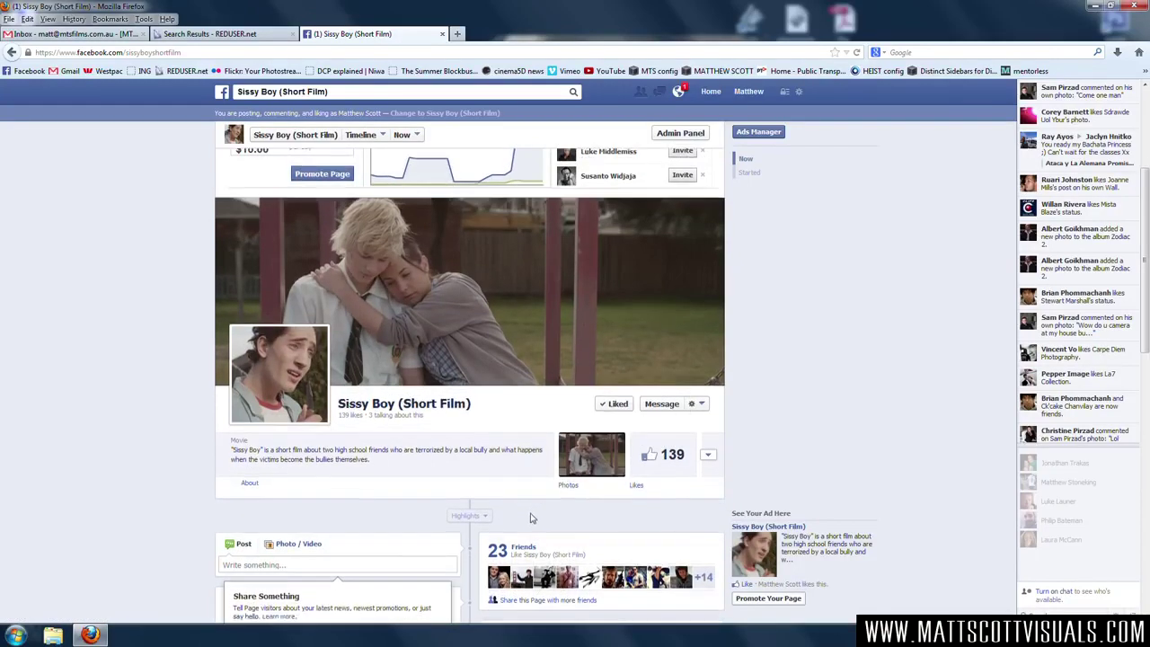
pyautogui.scroll(10, 536, 507)
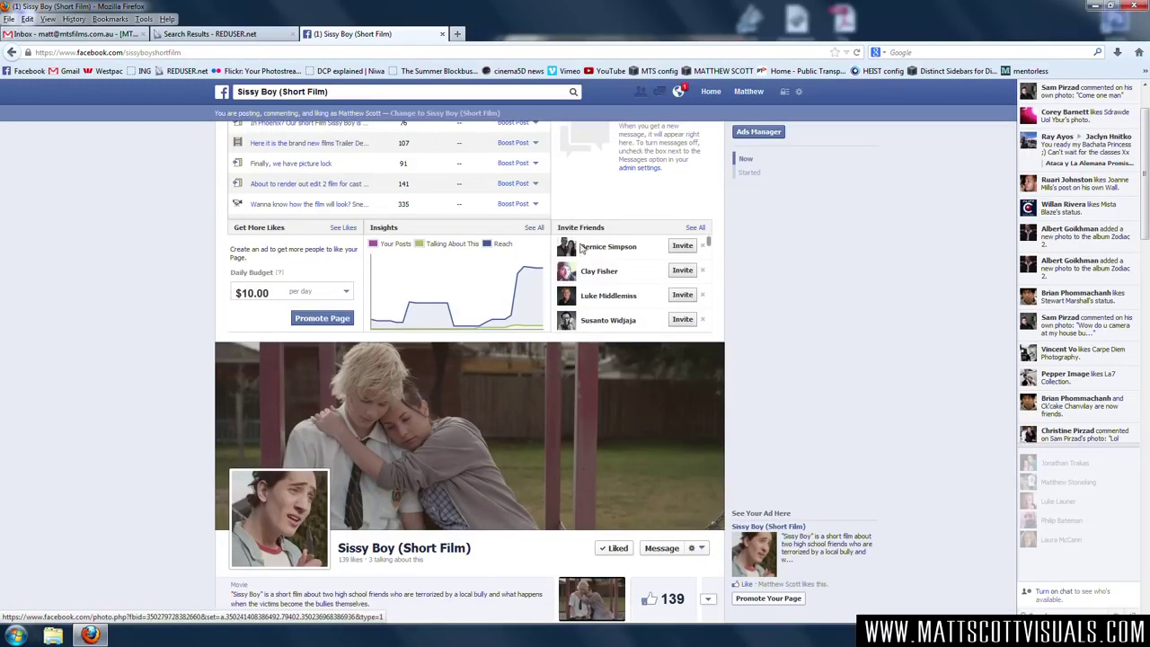
pyautogui.scroll(1, 859, 443)
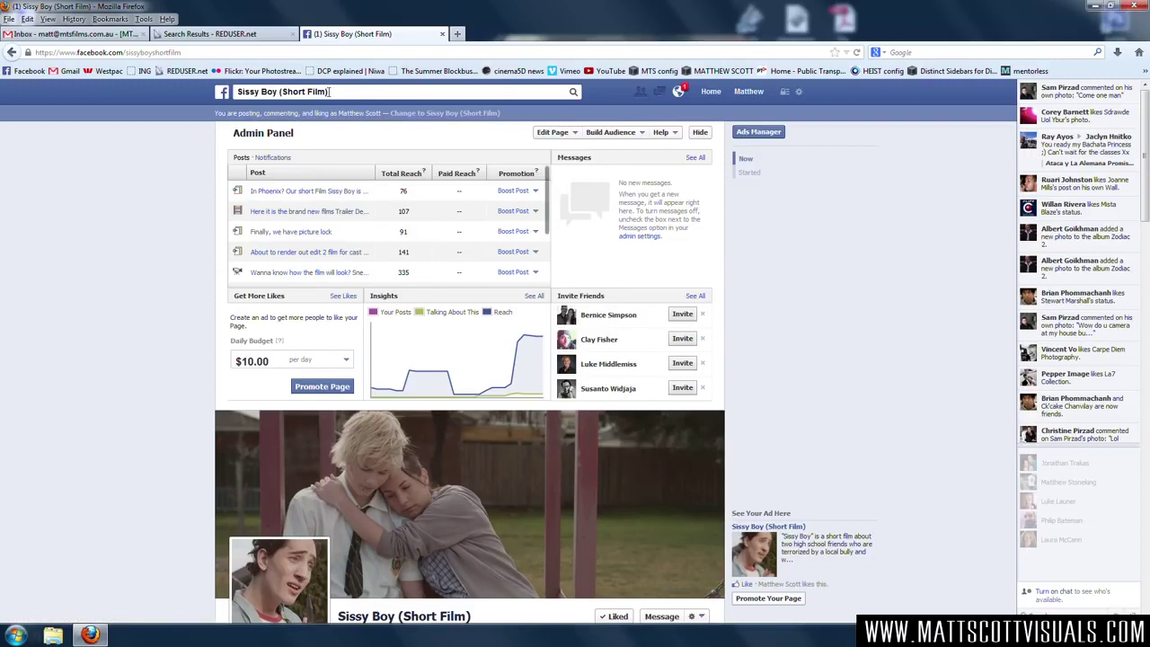
# Search Facebook for "THE NINJA MOVIES" and open the matching open group's page.
pyautogui.click(337, 91)
pyautogui.press('BackSpace')
pyautogui.write('THE N')
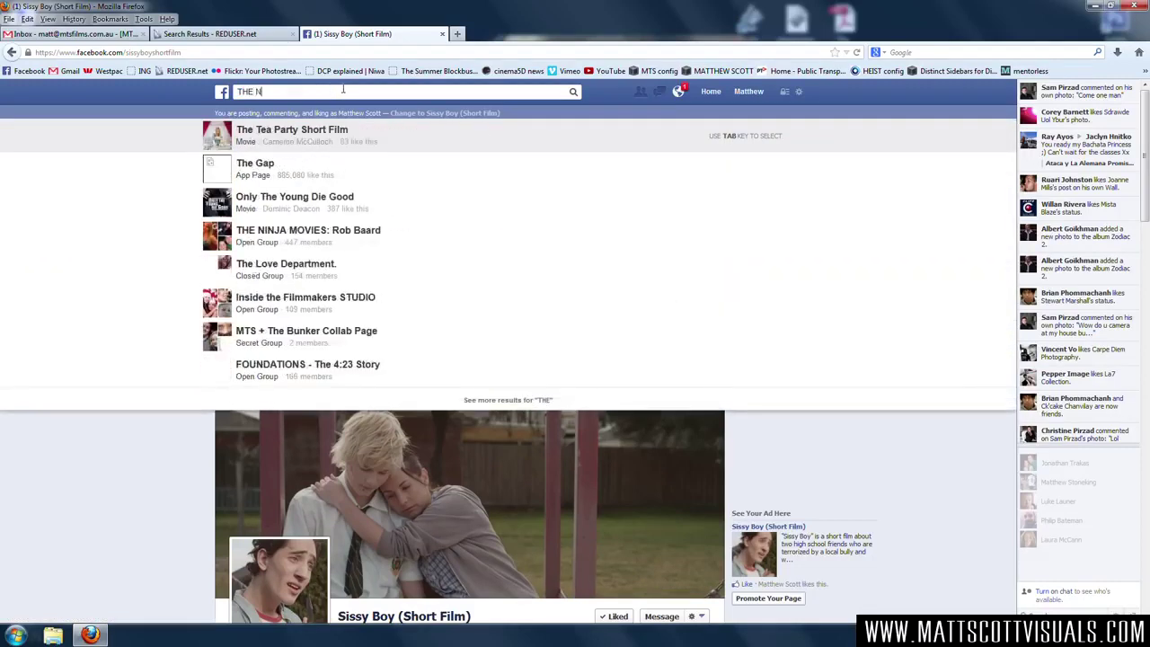
pyautogui.write('INJA MOVIES')
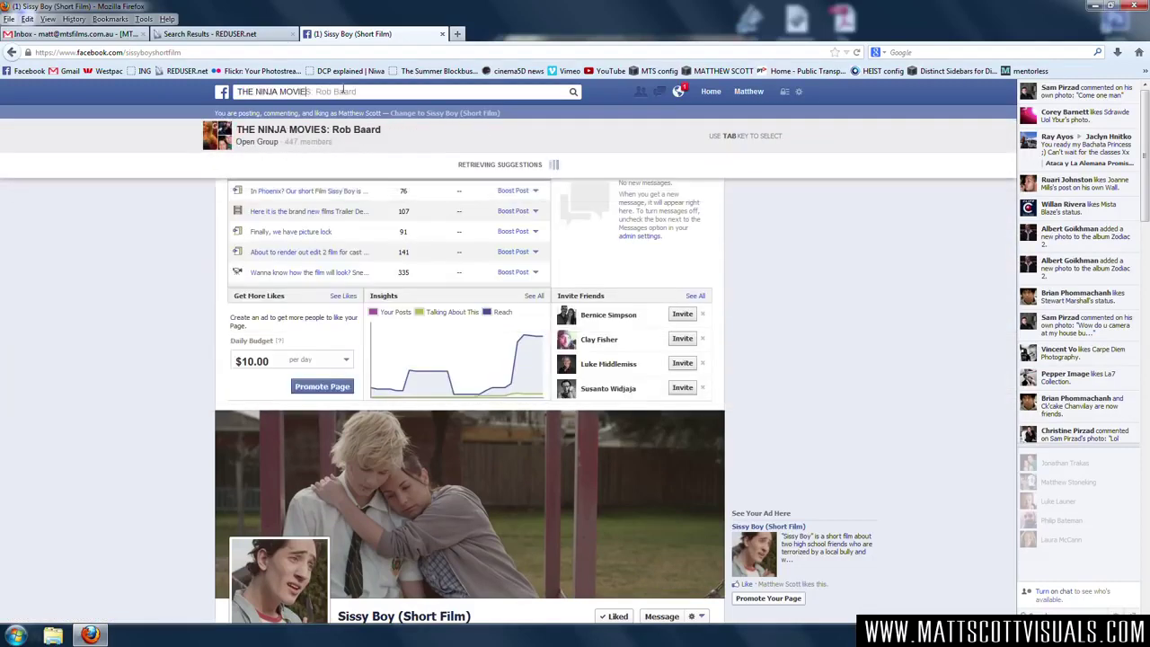
pyautogui.write(': R')
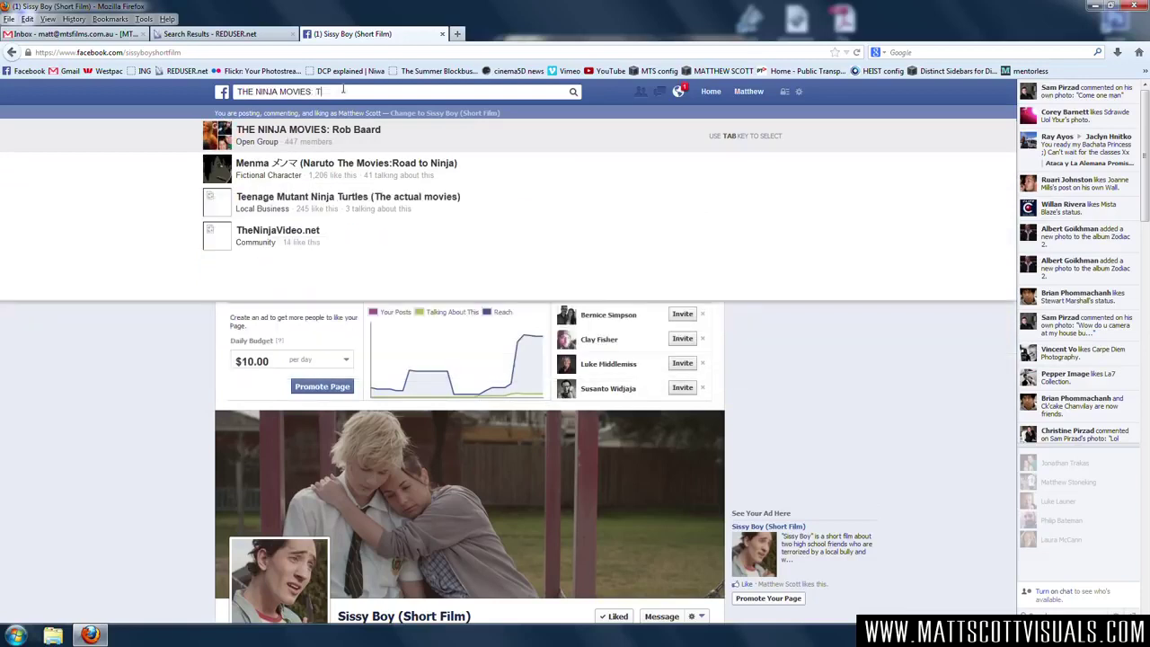
pyautogui.write('ob Baard')
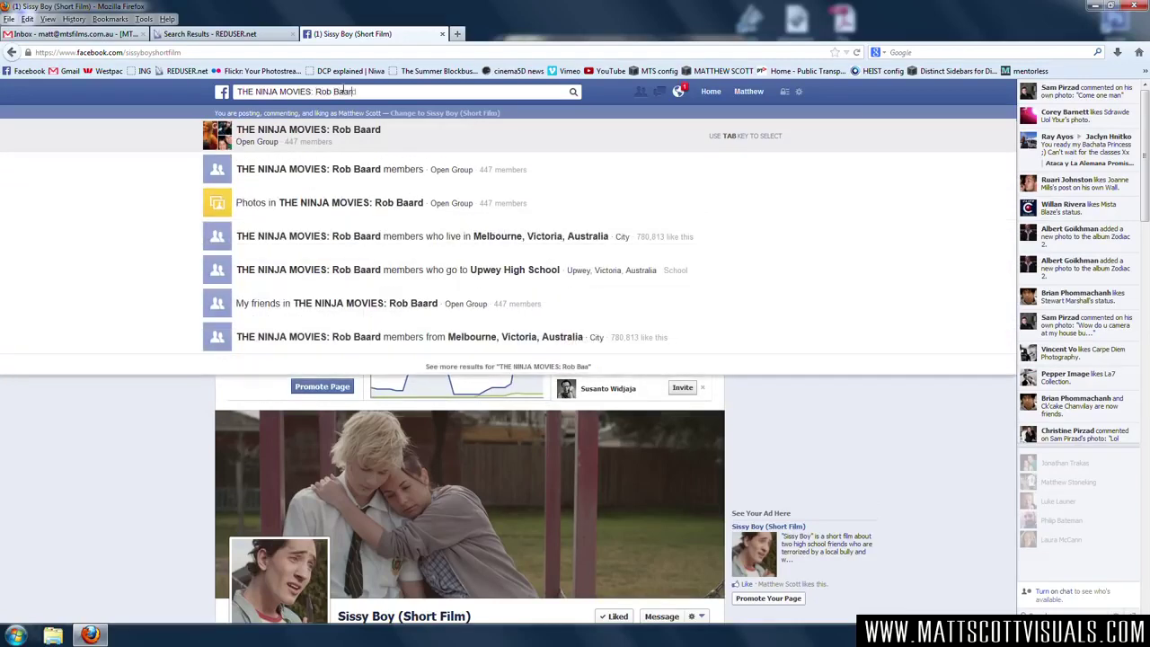
pyautogui.press('Return')
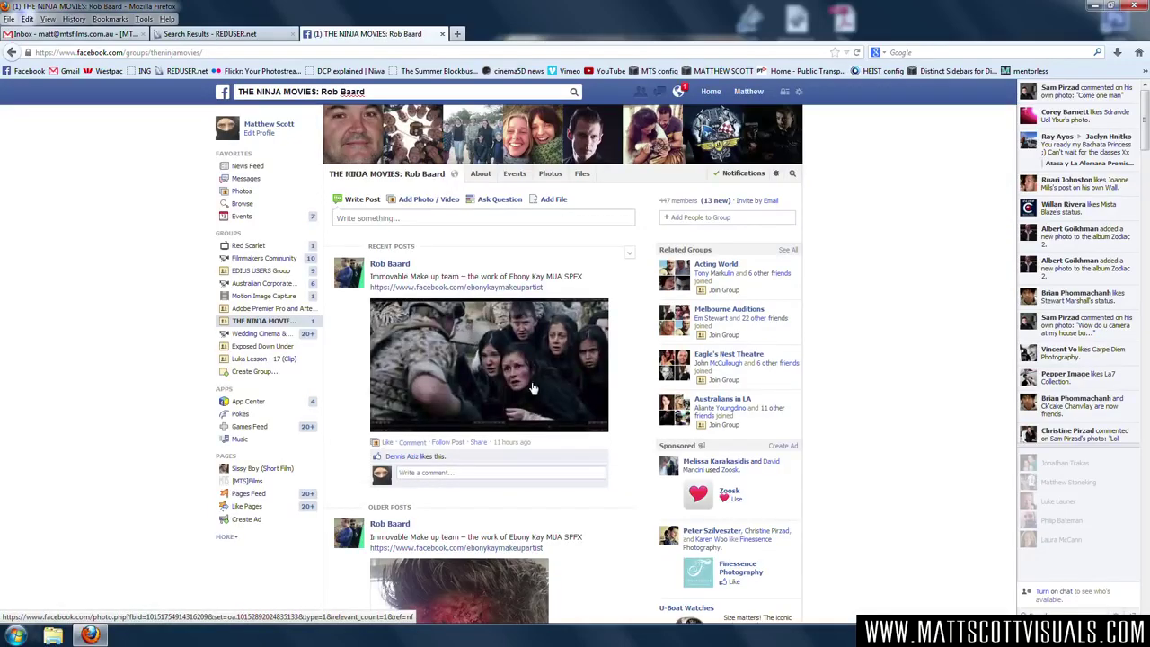
# Look through the Ninja Movies group's feed, examining the make-up photos, behind-the-scenes albums and on-set pictures of the feature film.
pyautogui.scroll(-5, 585, 409)
pyautogui.scroll(-6, 588, 412)
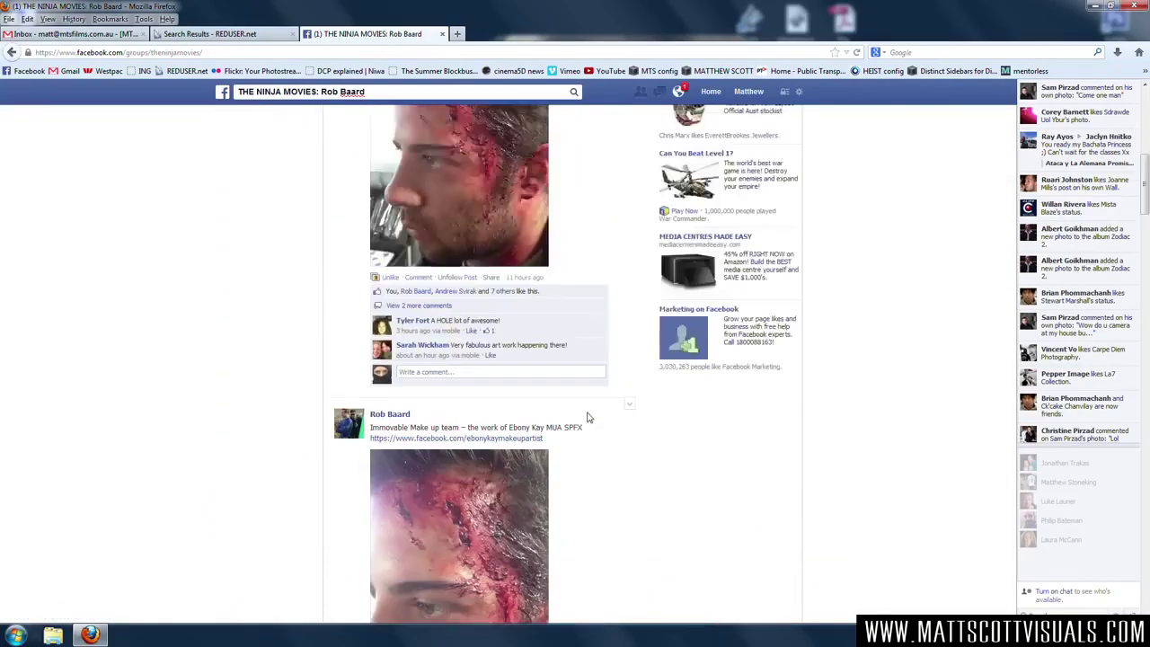
pyautogui.scroll(11, 588, 412)
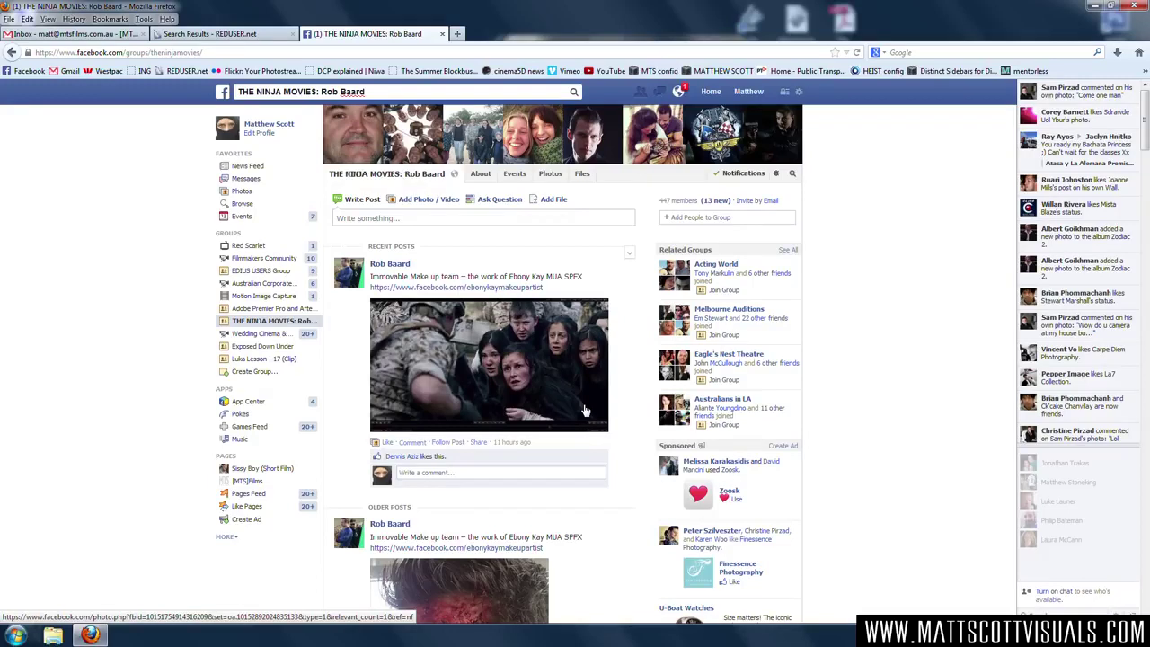
pyautogui.scroll(-15, 580, 415)
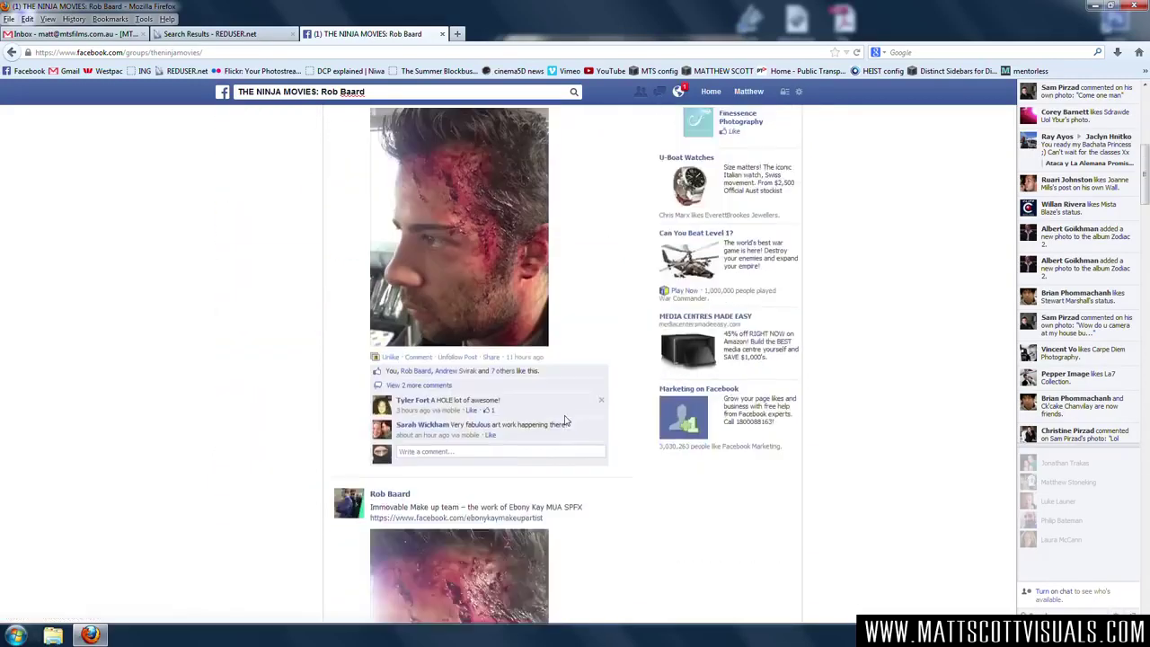
pyautogui.scroll(-15, 569, 423)
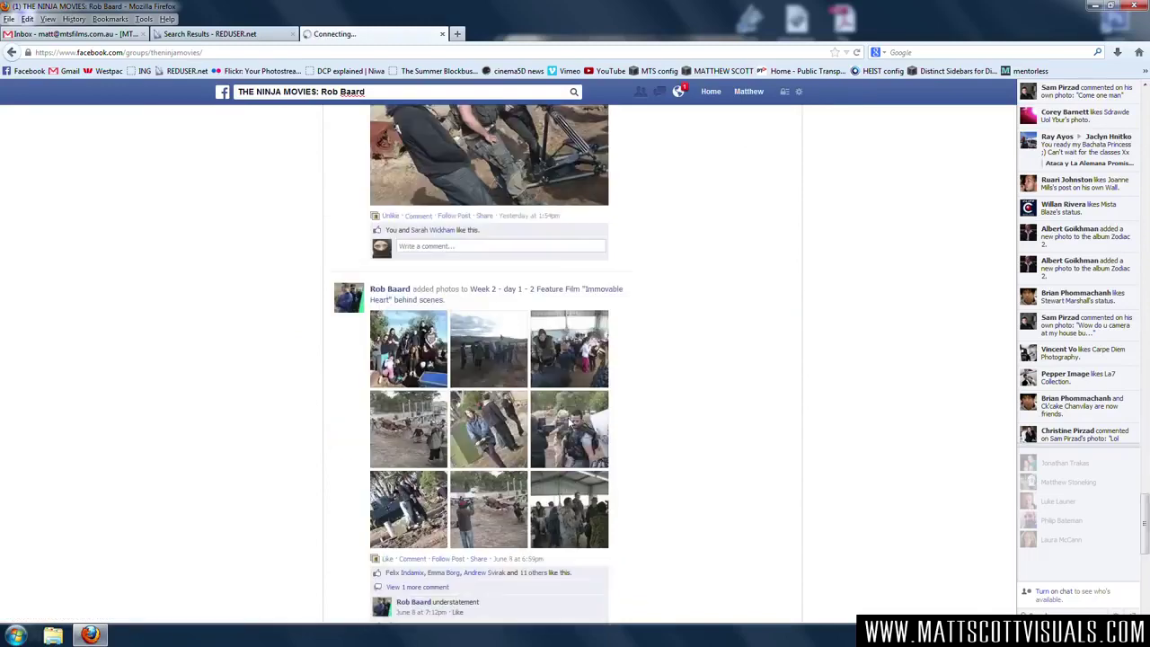
pyautogui.scroll(-15, 570, 423)
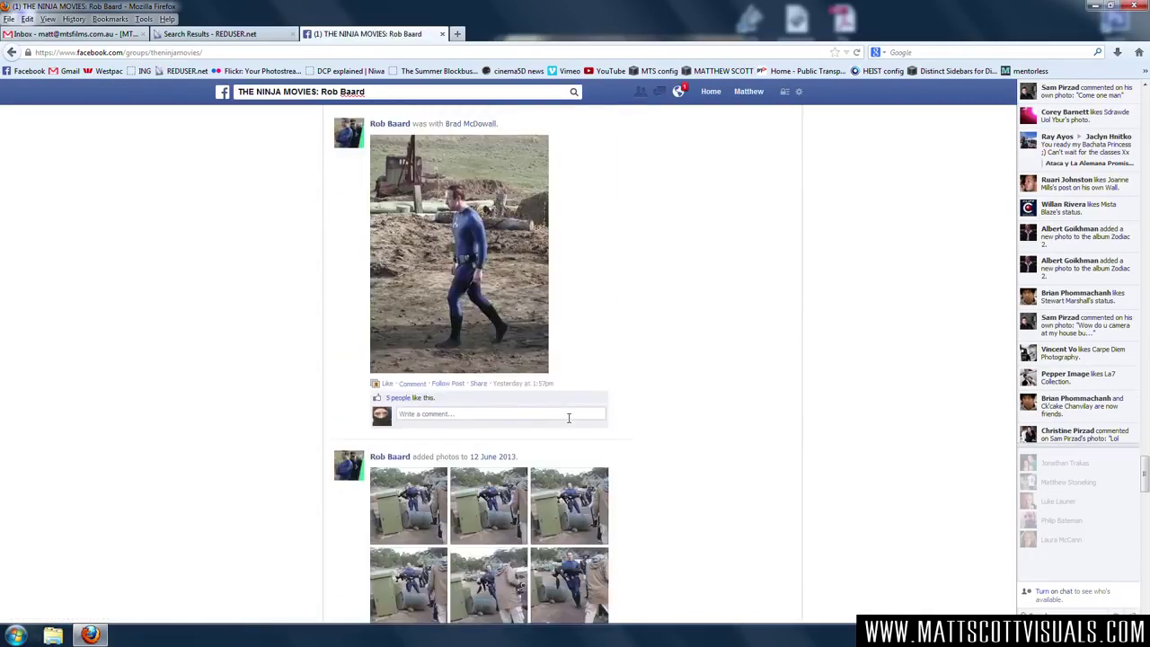
pyautogui.scroll(-15, 570, 423)
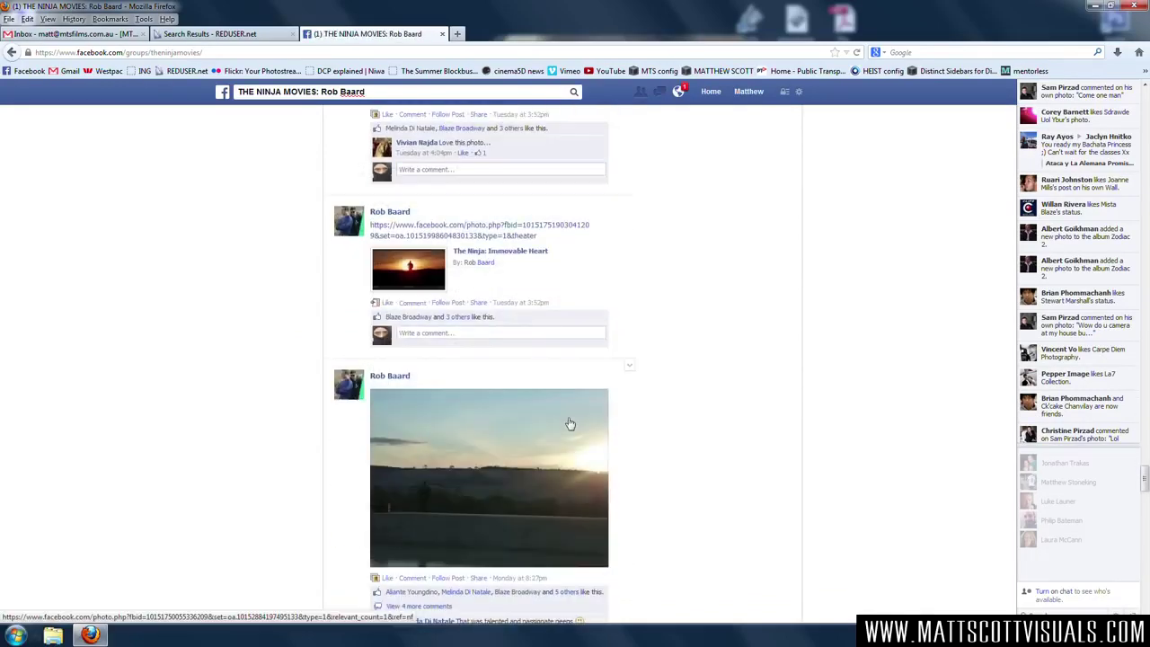
pyautogui.scroll(-15, 569, 423)
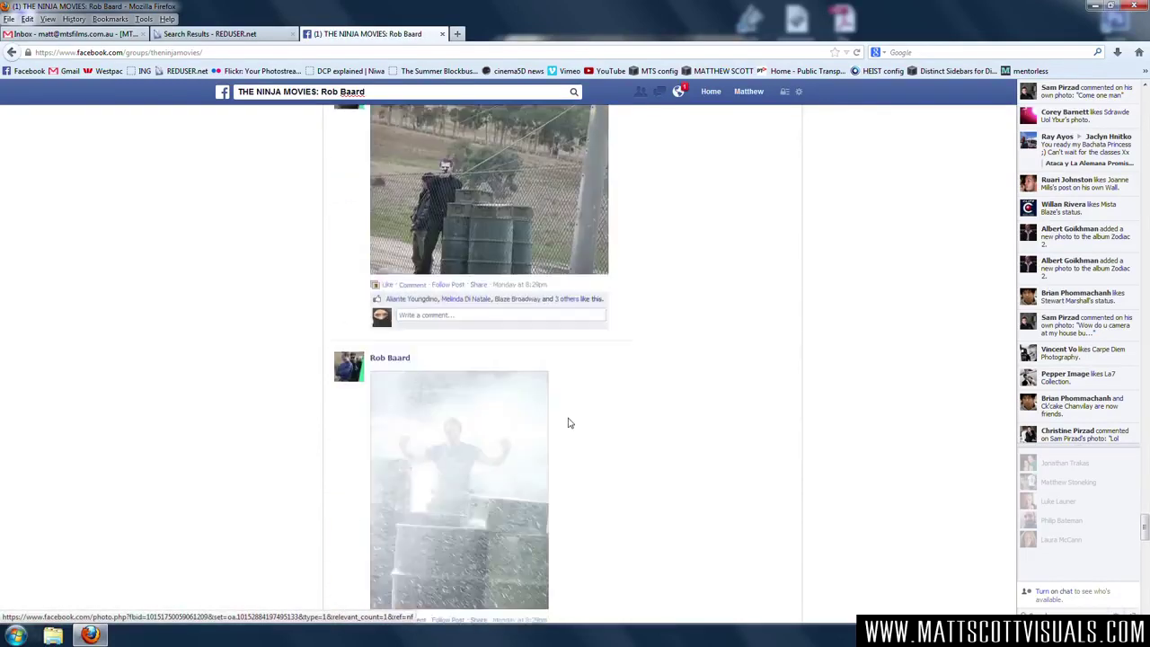
pyautogui.scroll(-10, 569, 422)
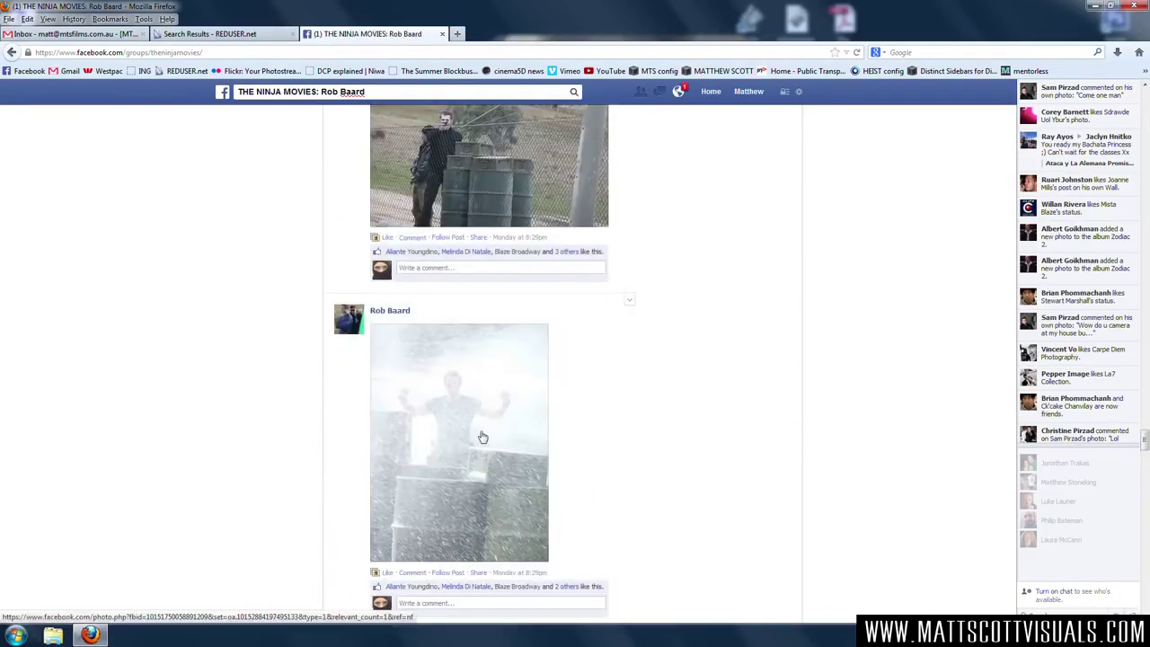